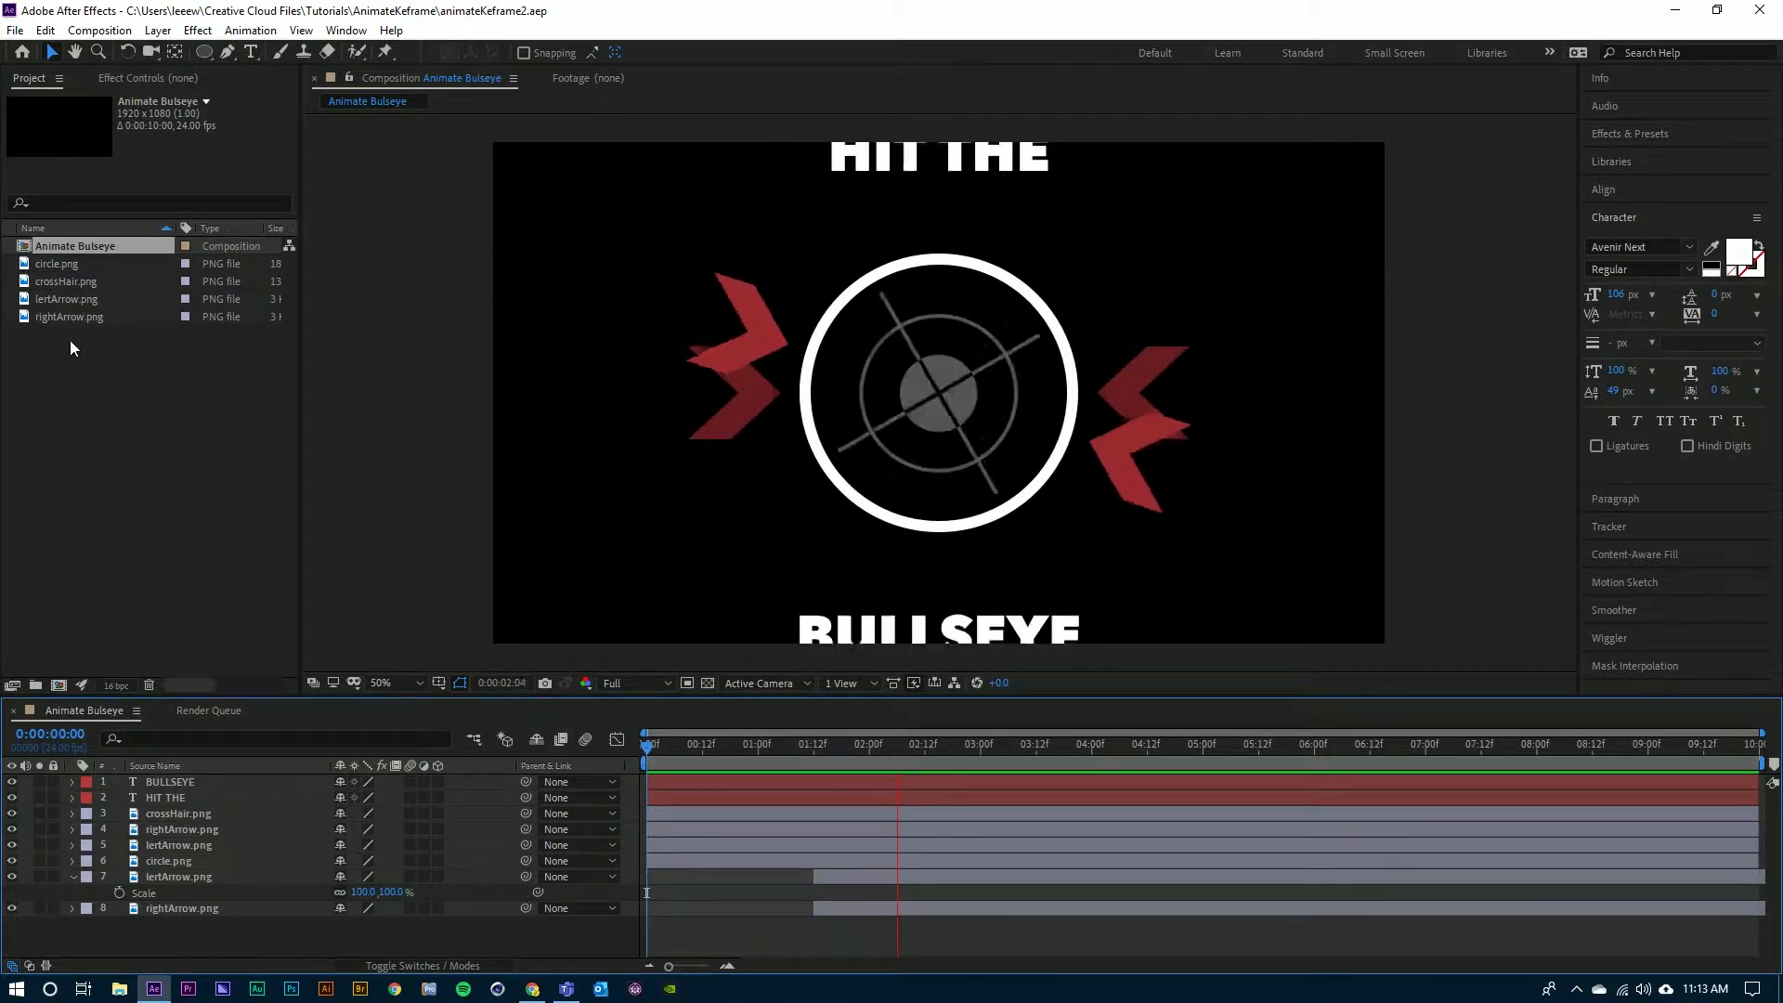
- Preview the imported circle, crosshair and left arrow images in the project
click(74, 377)
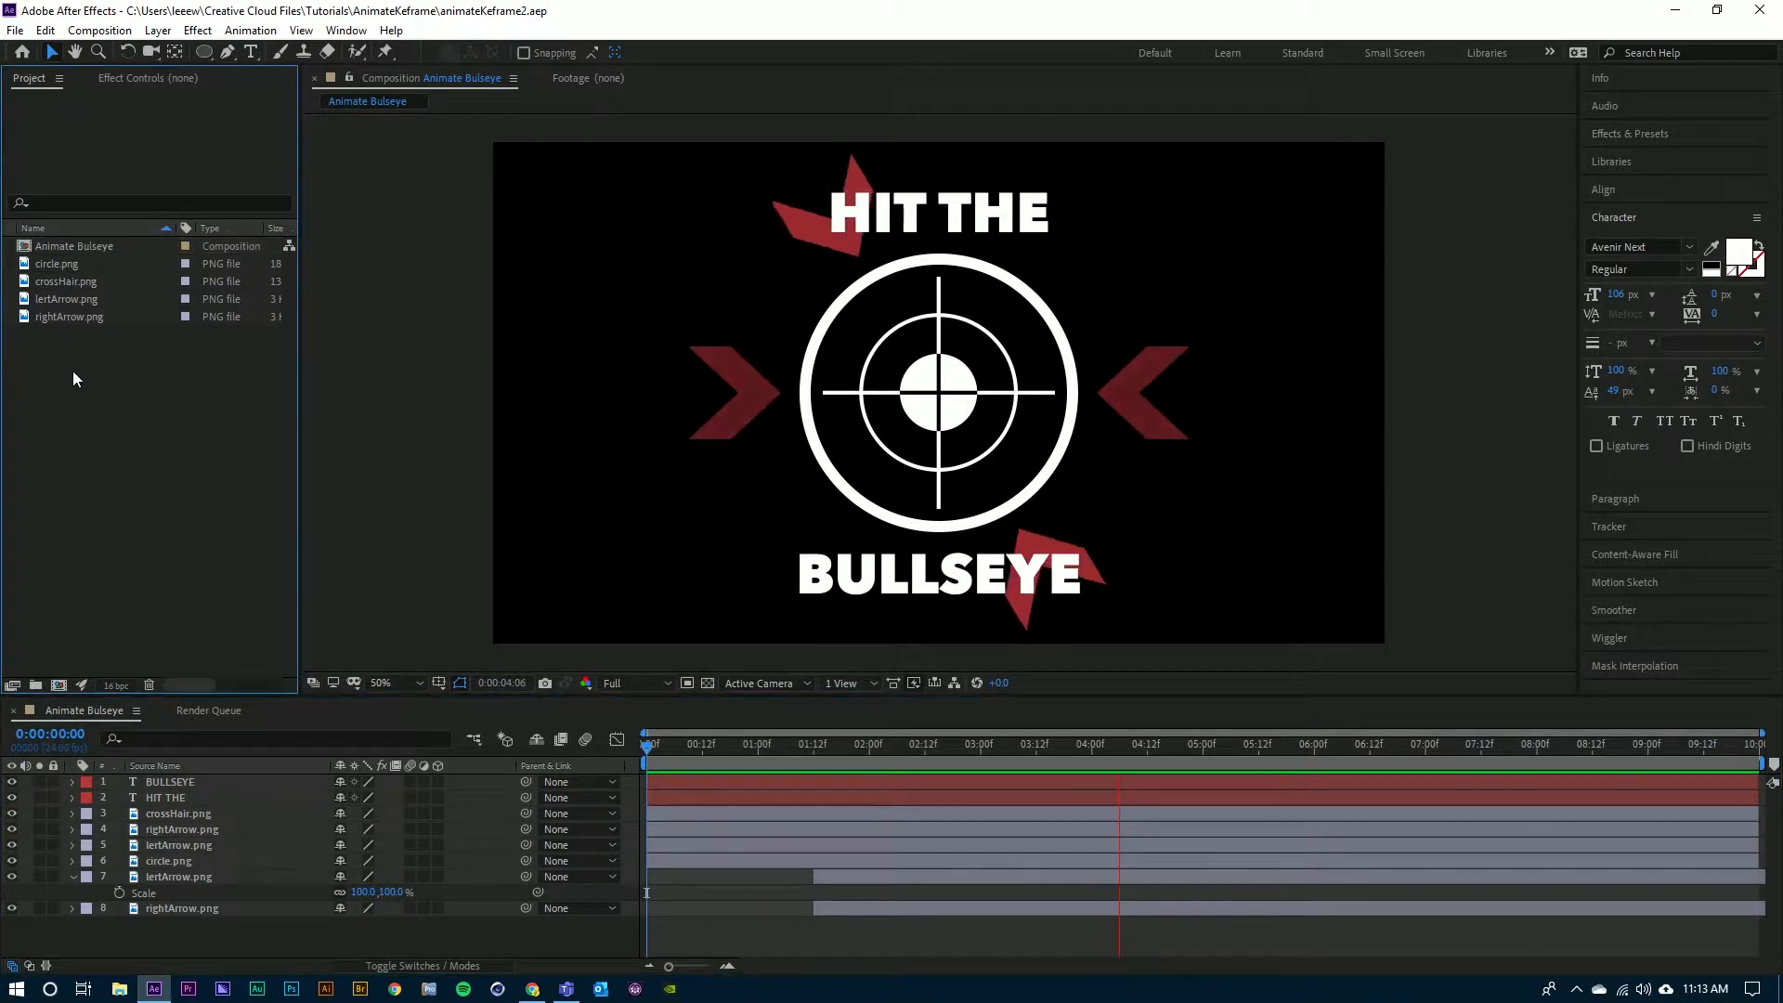
click(48, 262)
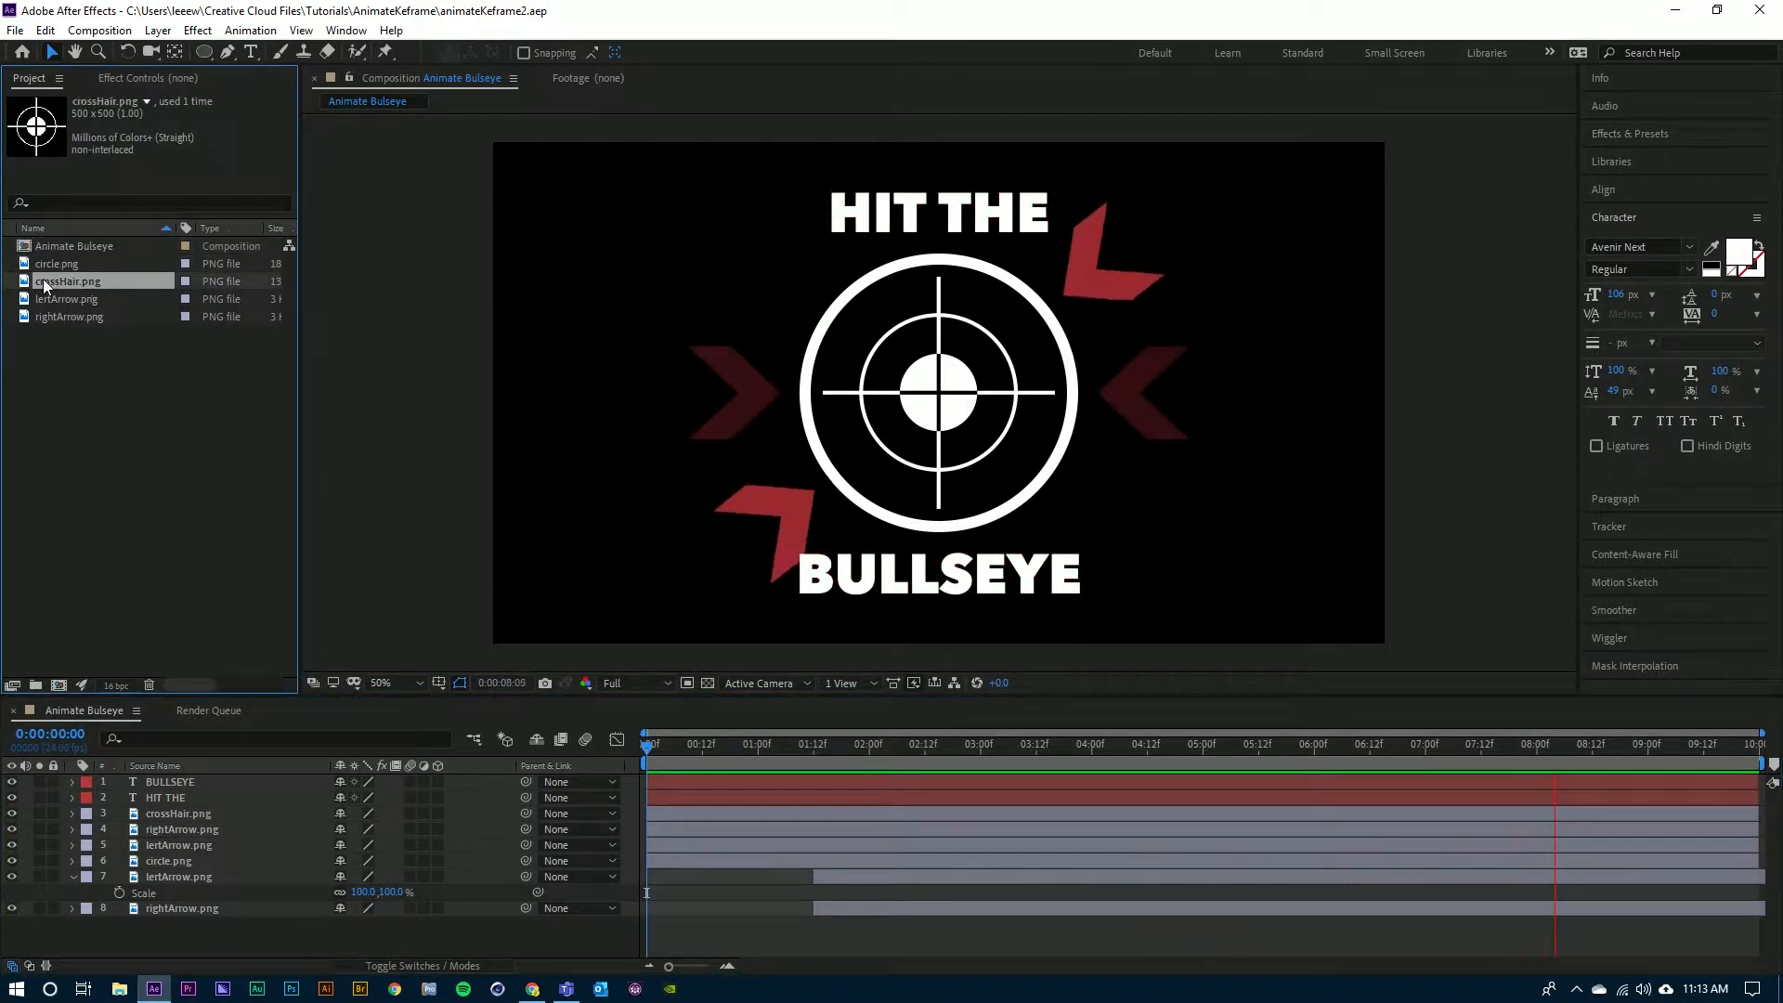
click(51, 298)
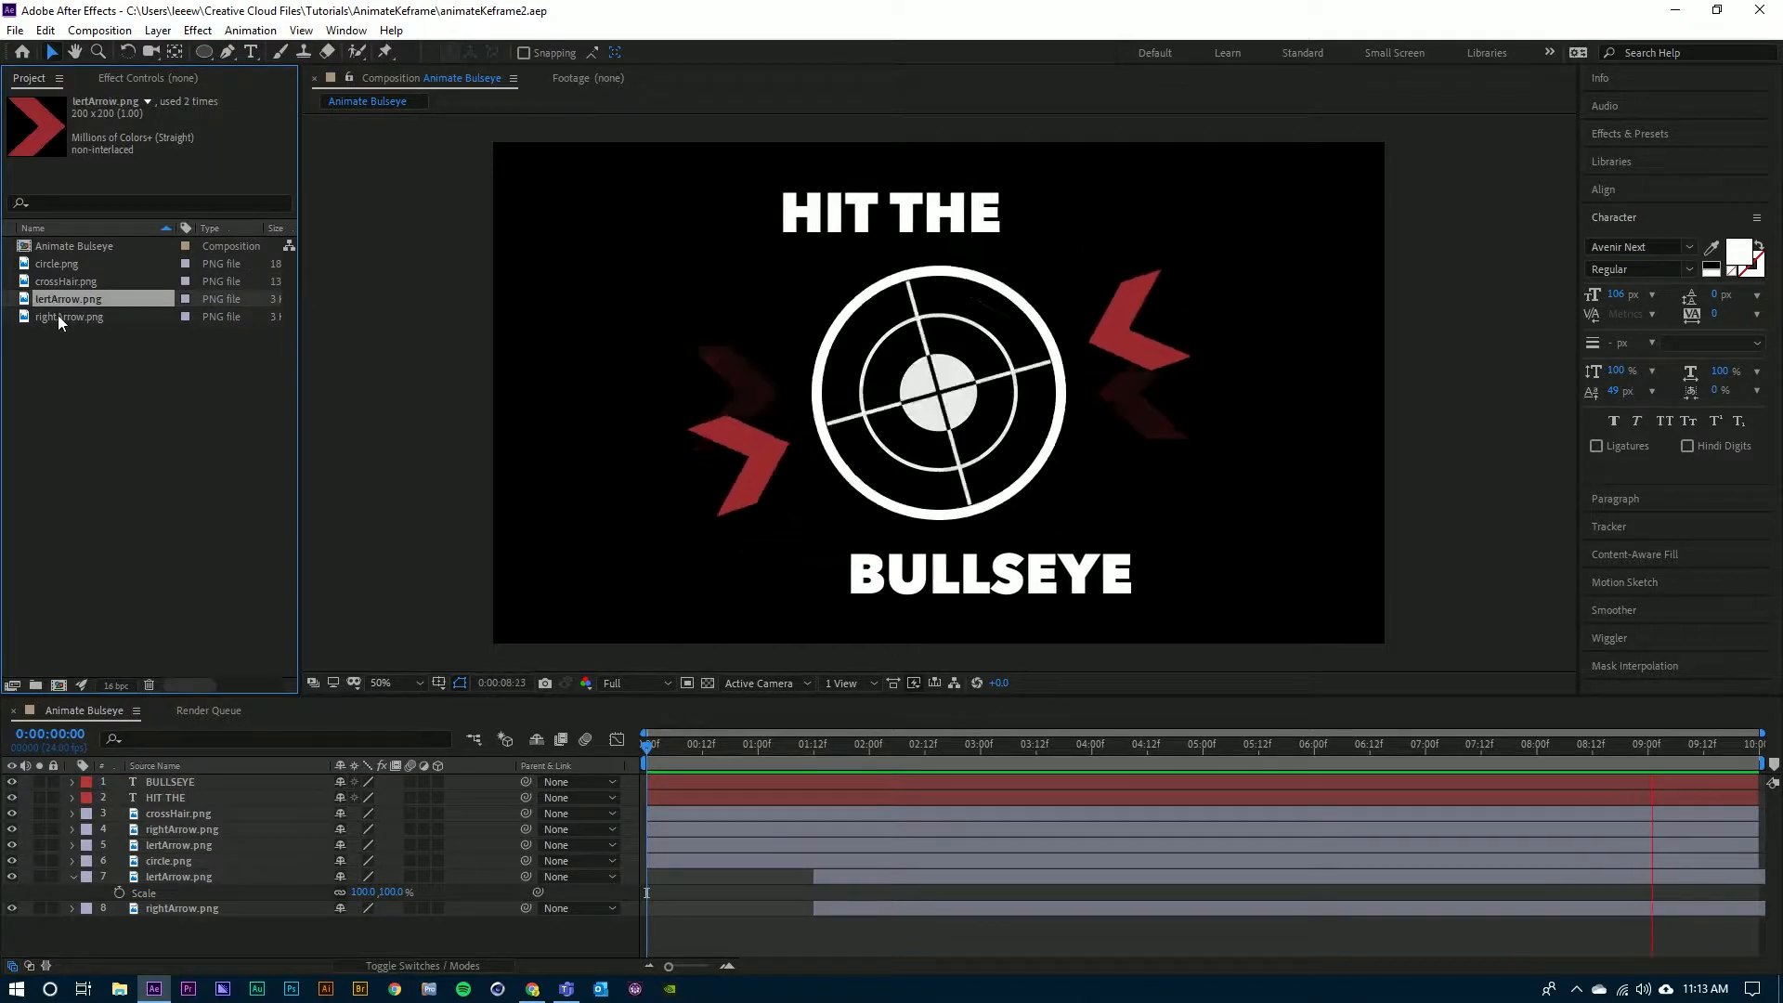
click(76, 379)
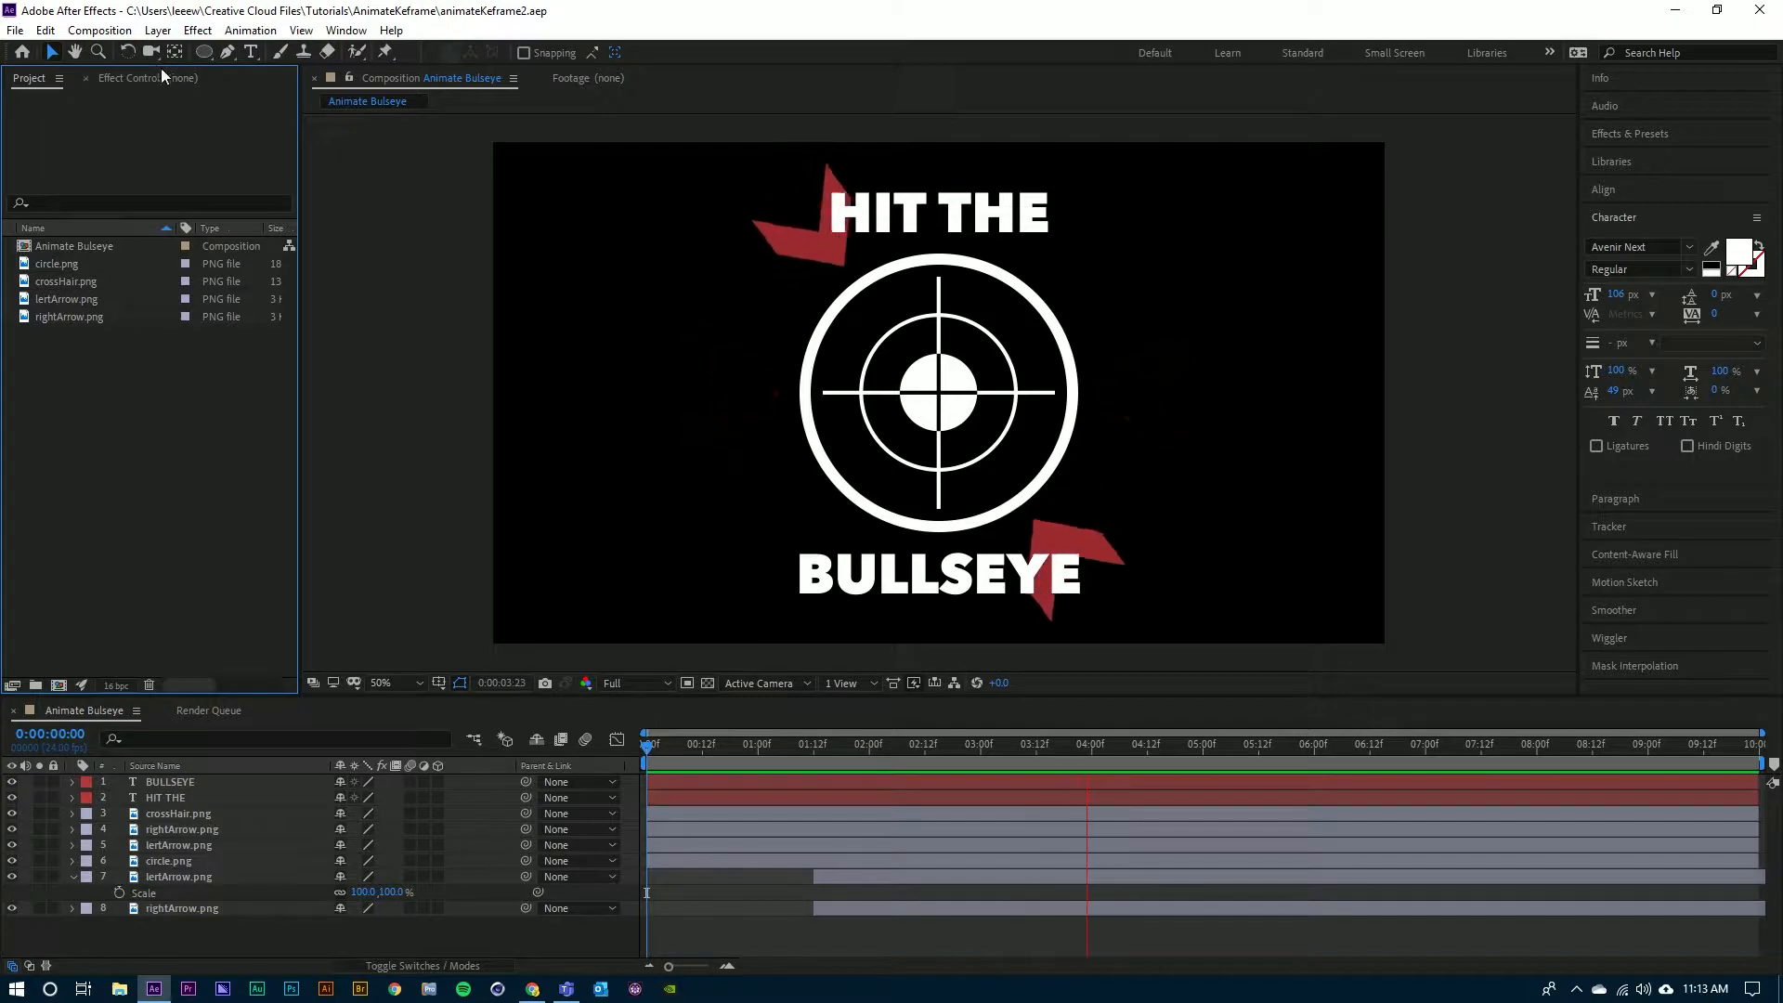
- Create a new composition with the HDTV 1080 24 preset and a duration of 0:00:10:00
click(100, 31)
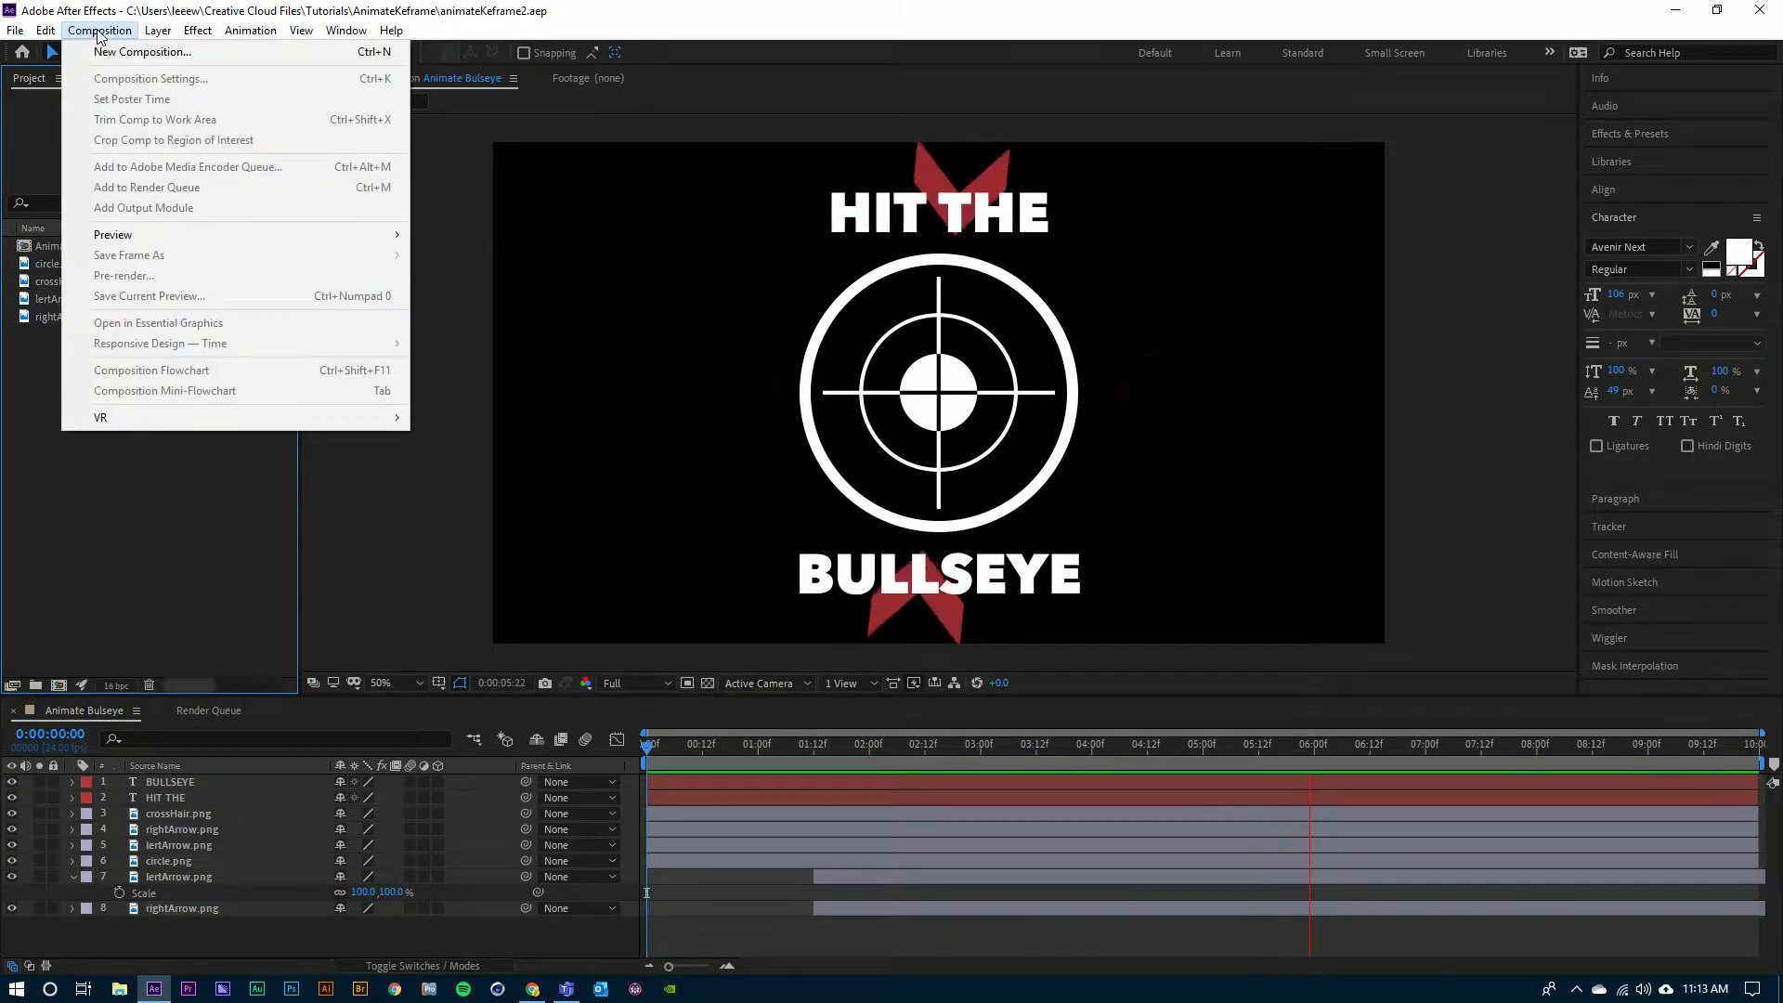
click(110, 52)
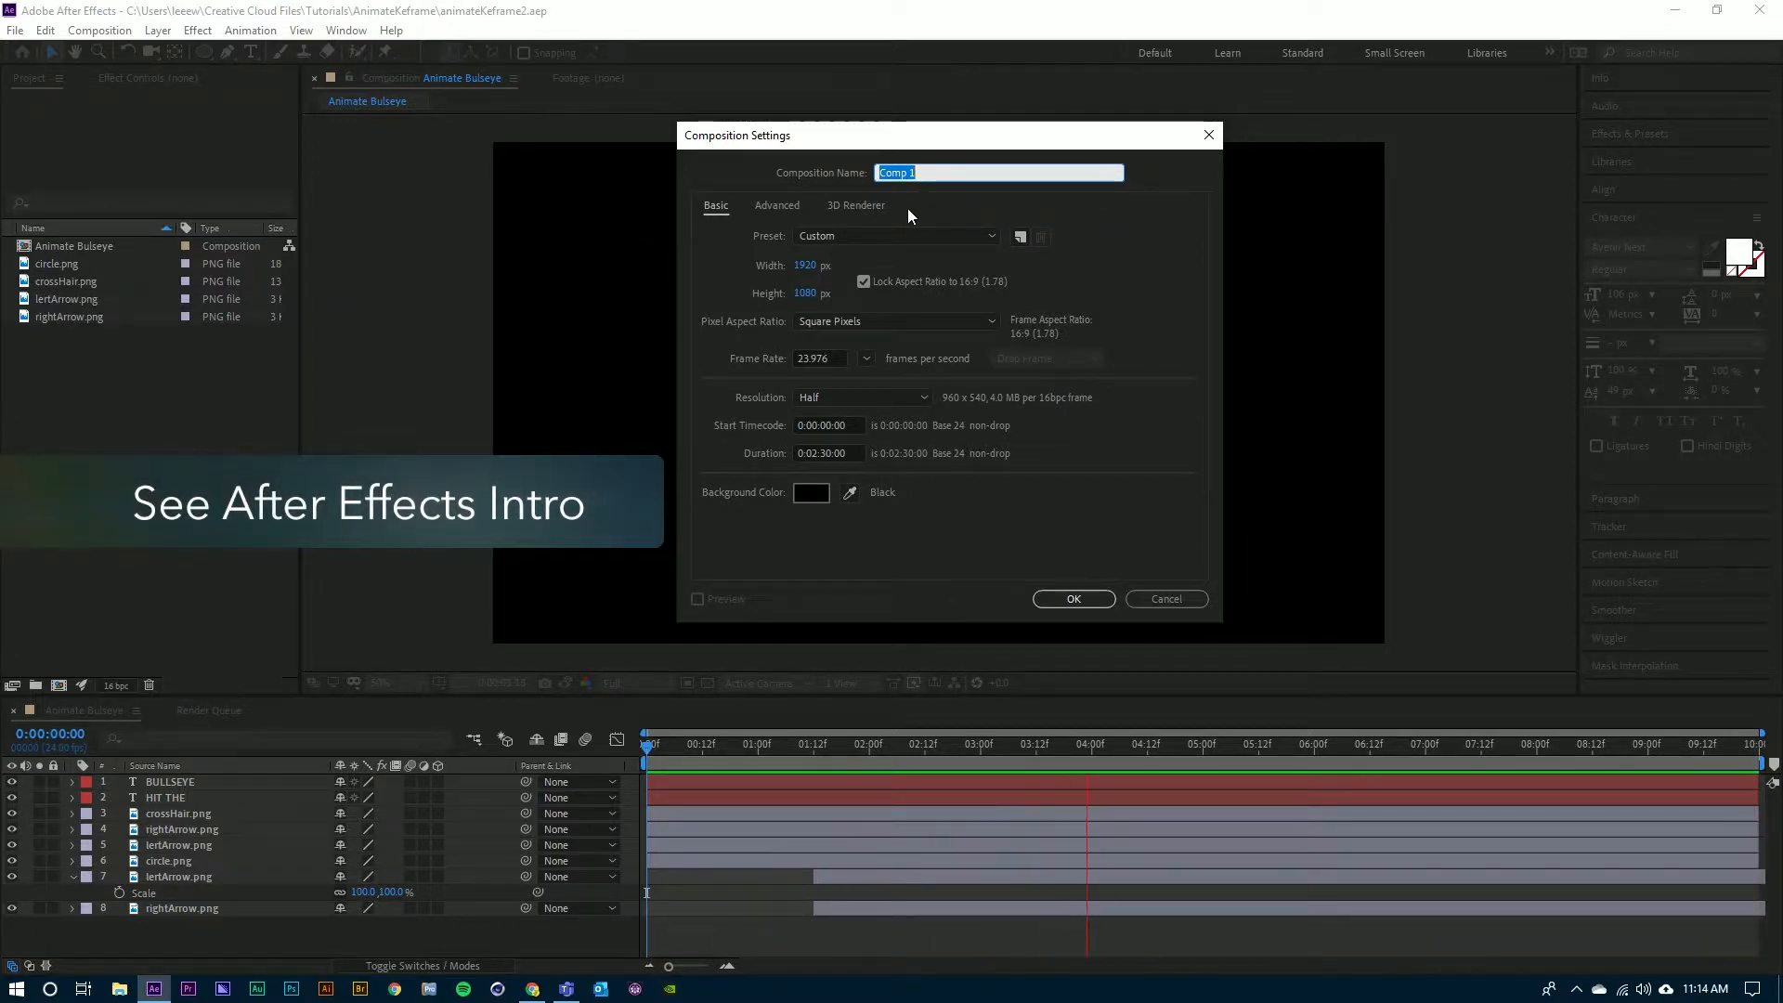
click(898, 236)
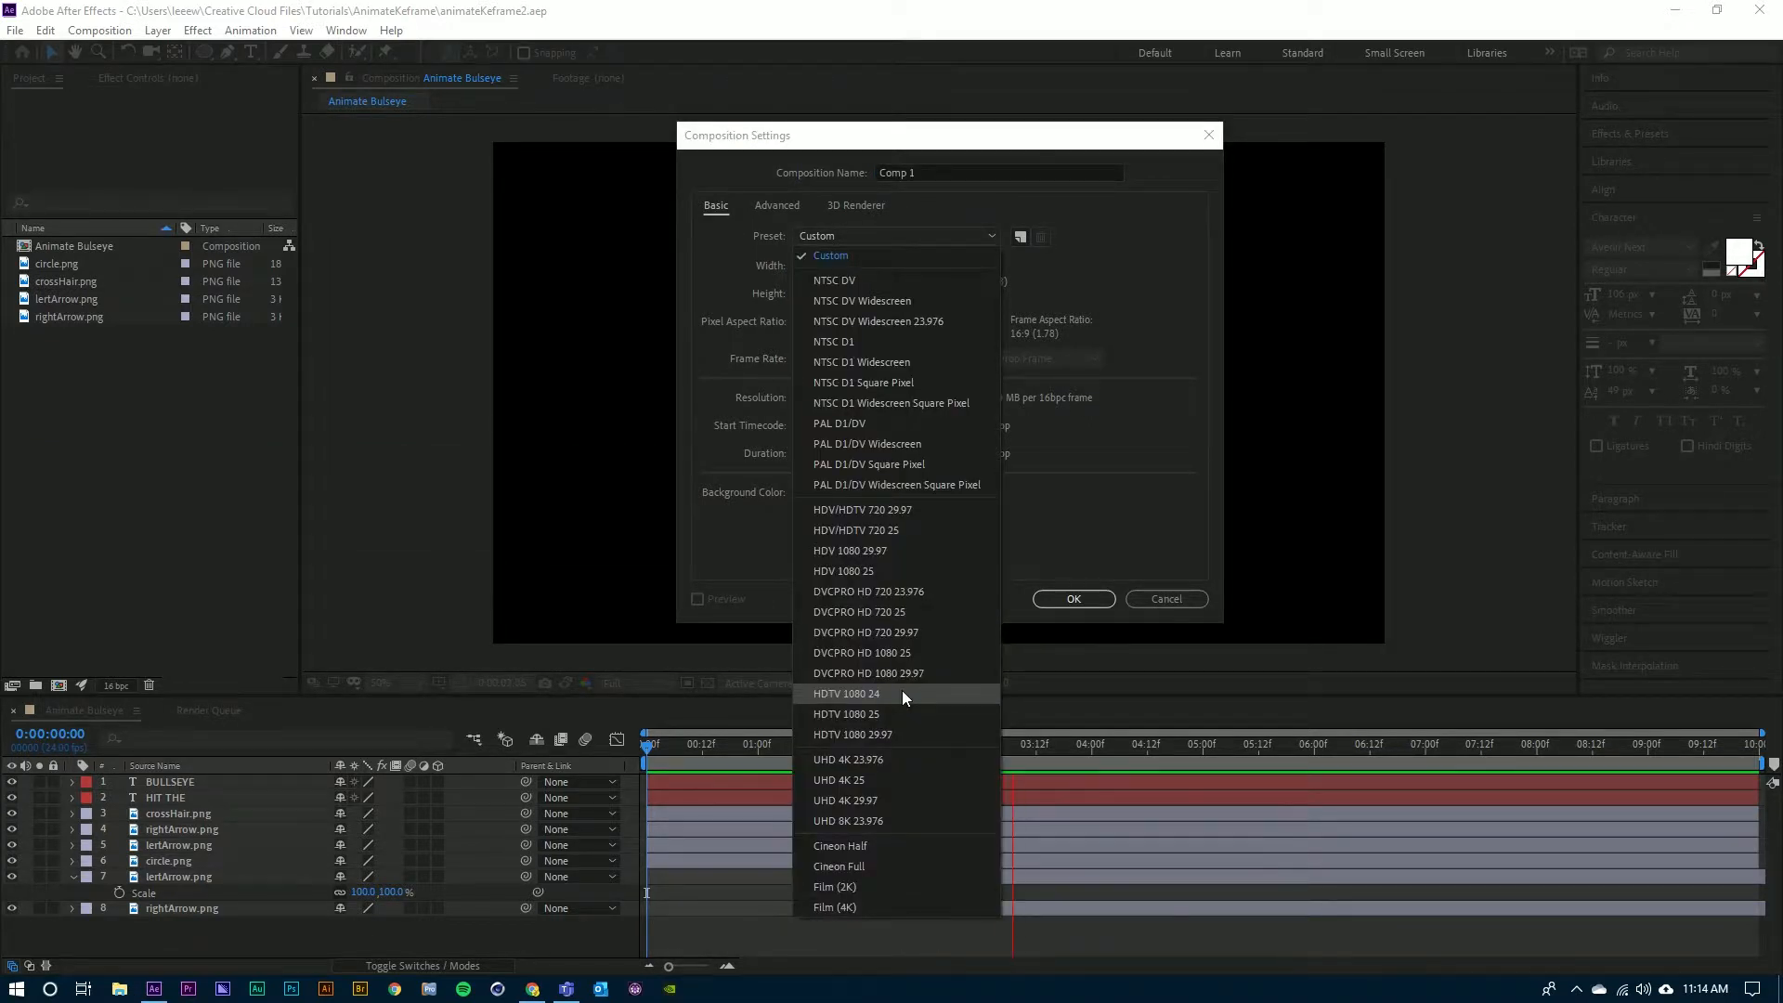
click(901, 692)
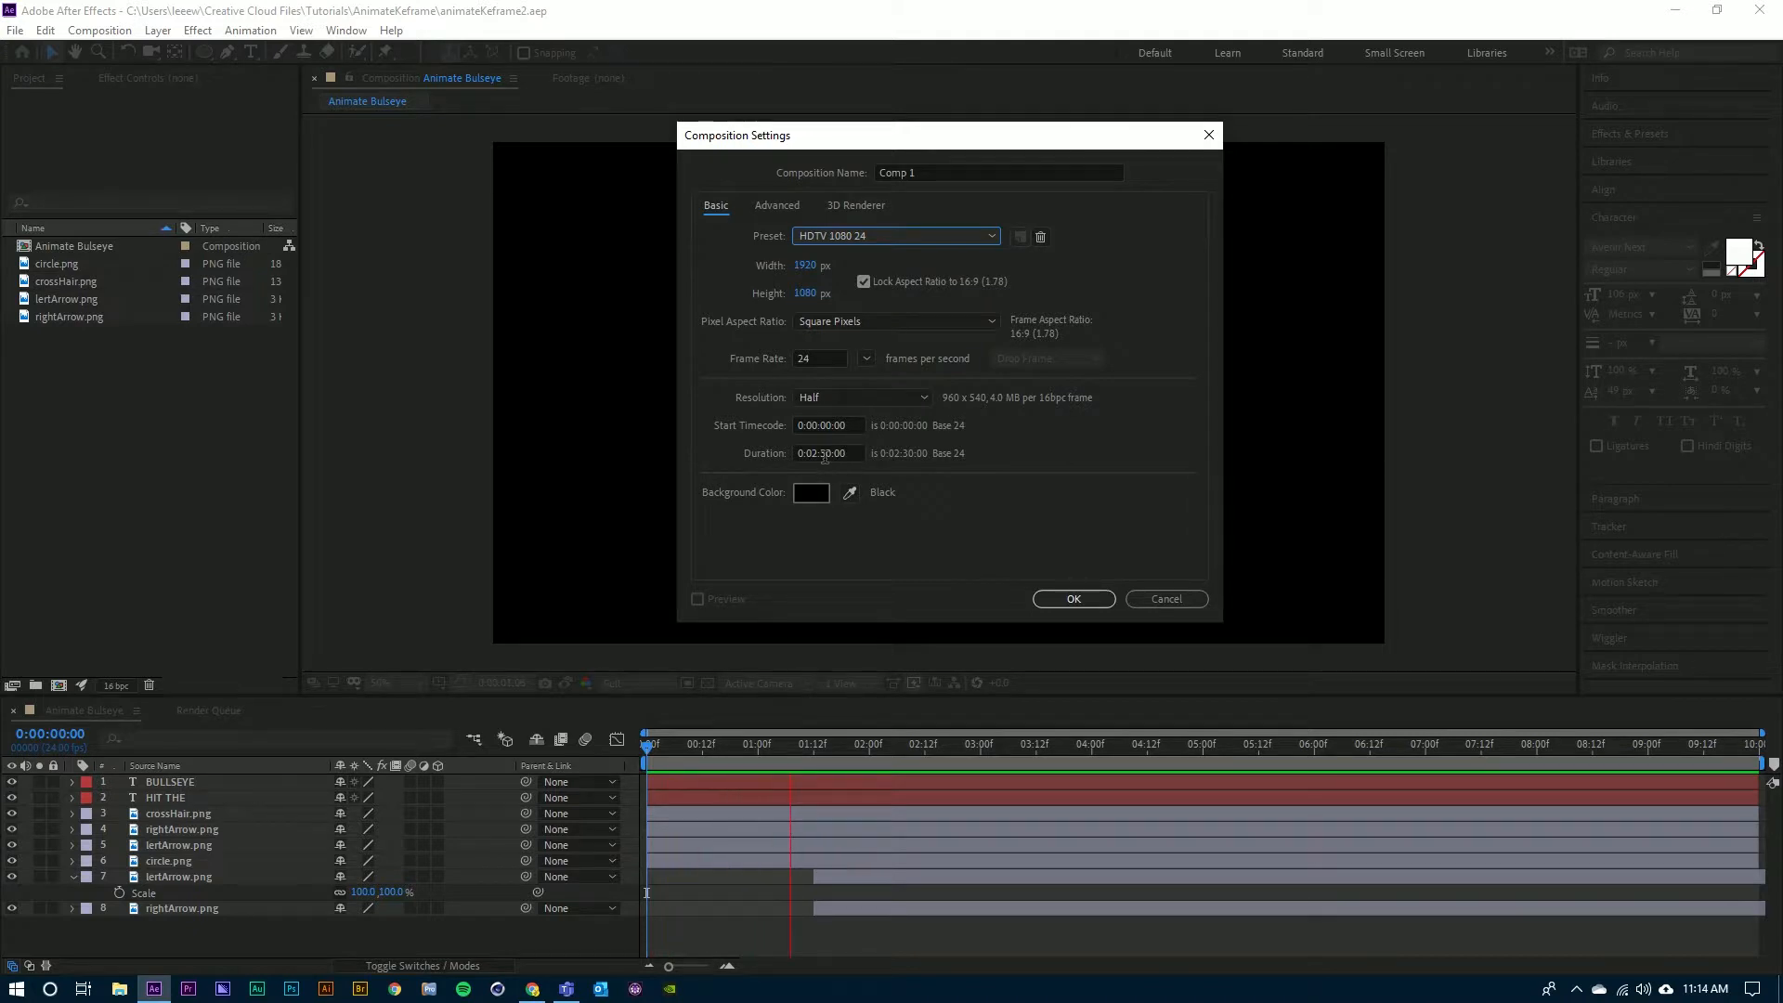
click(825, 454)
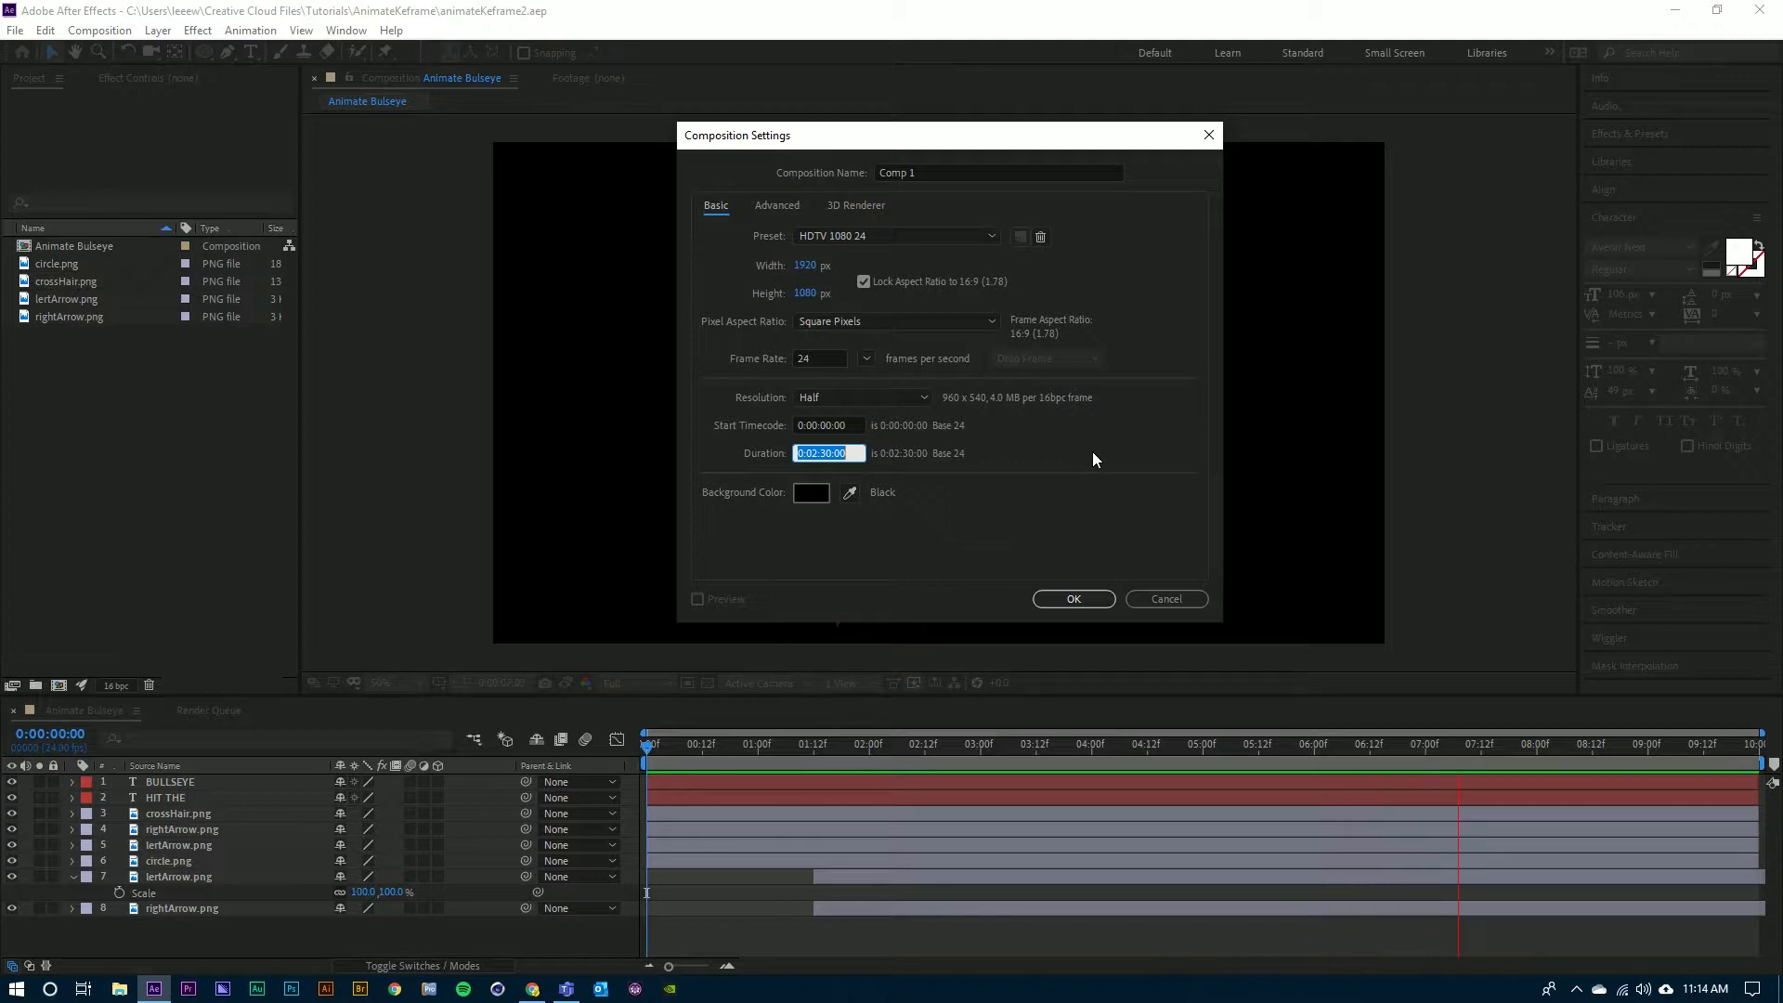
text(1000)
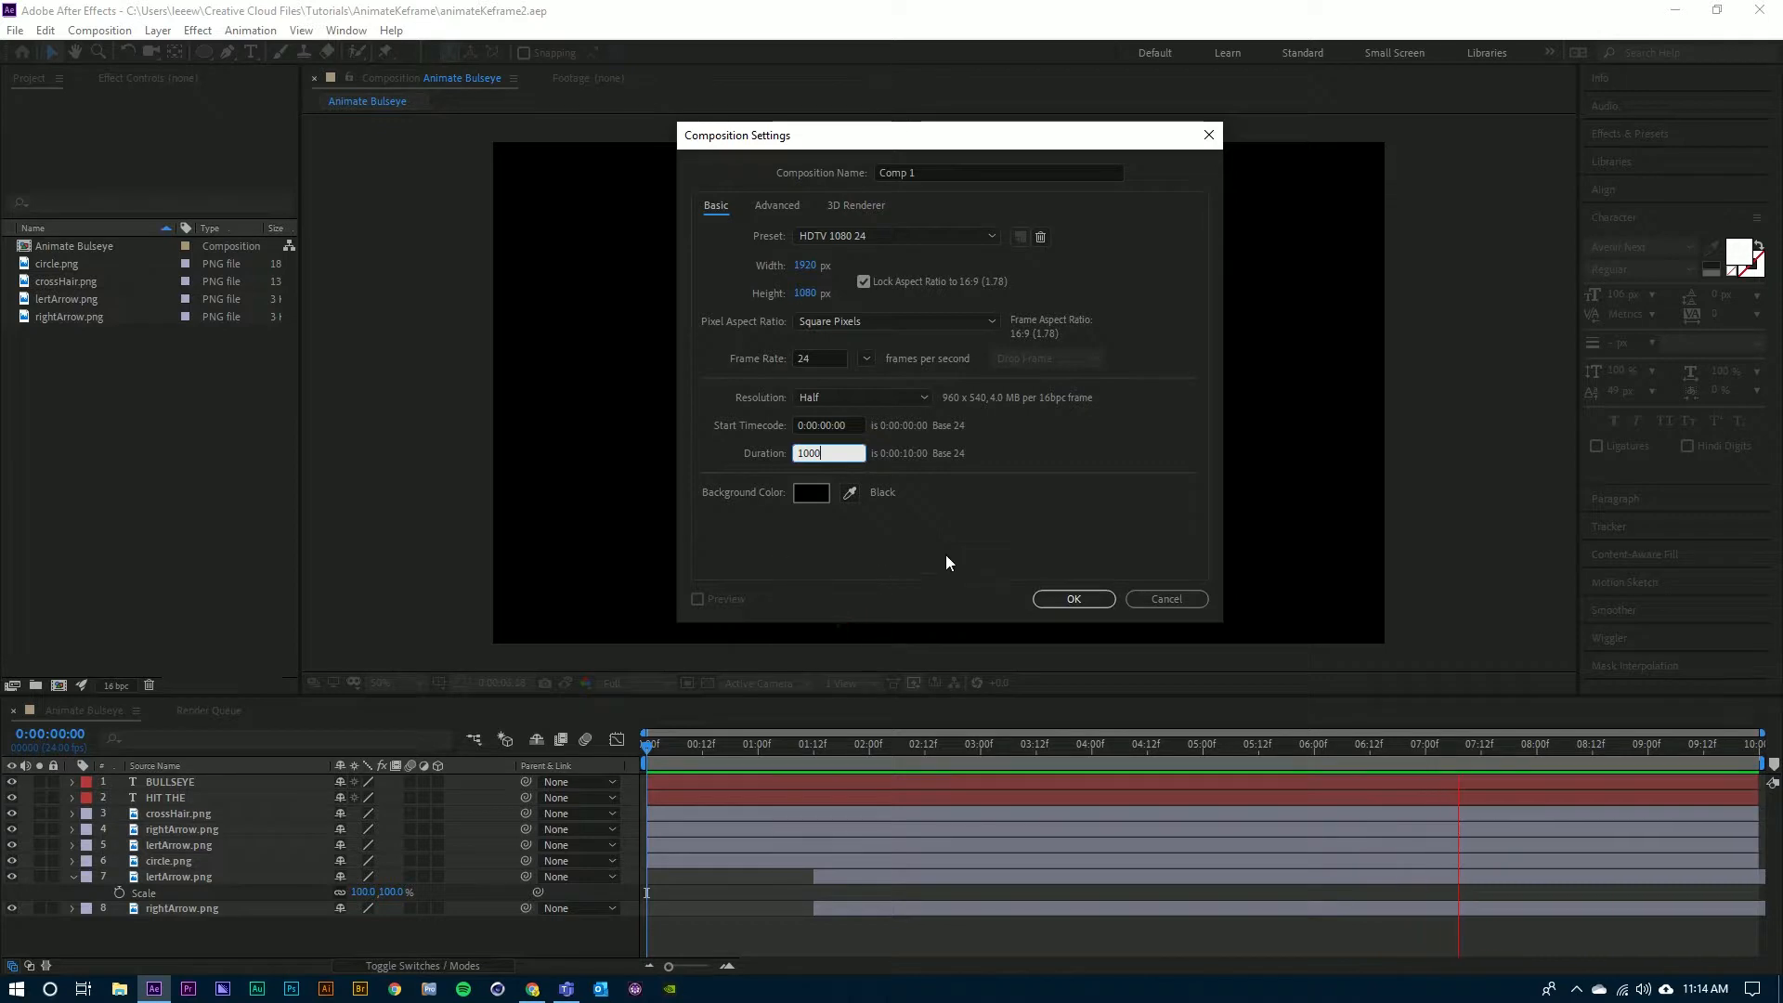
click(1059, 604)
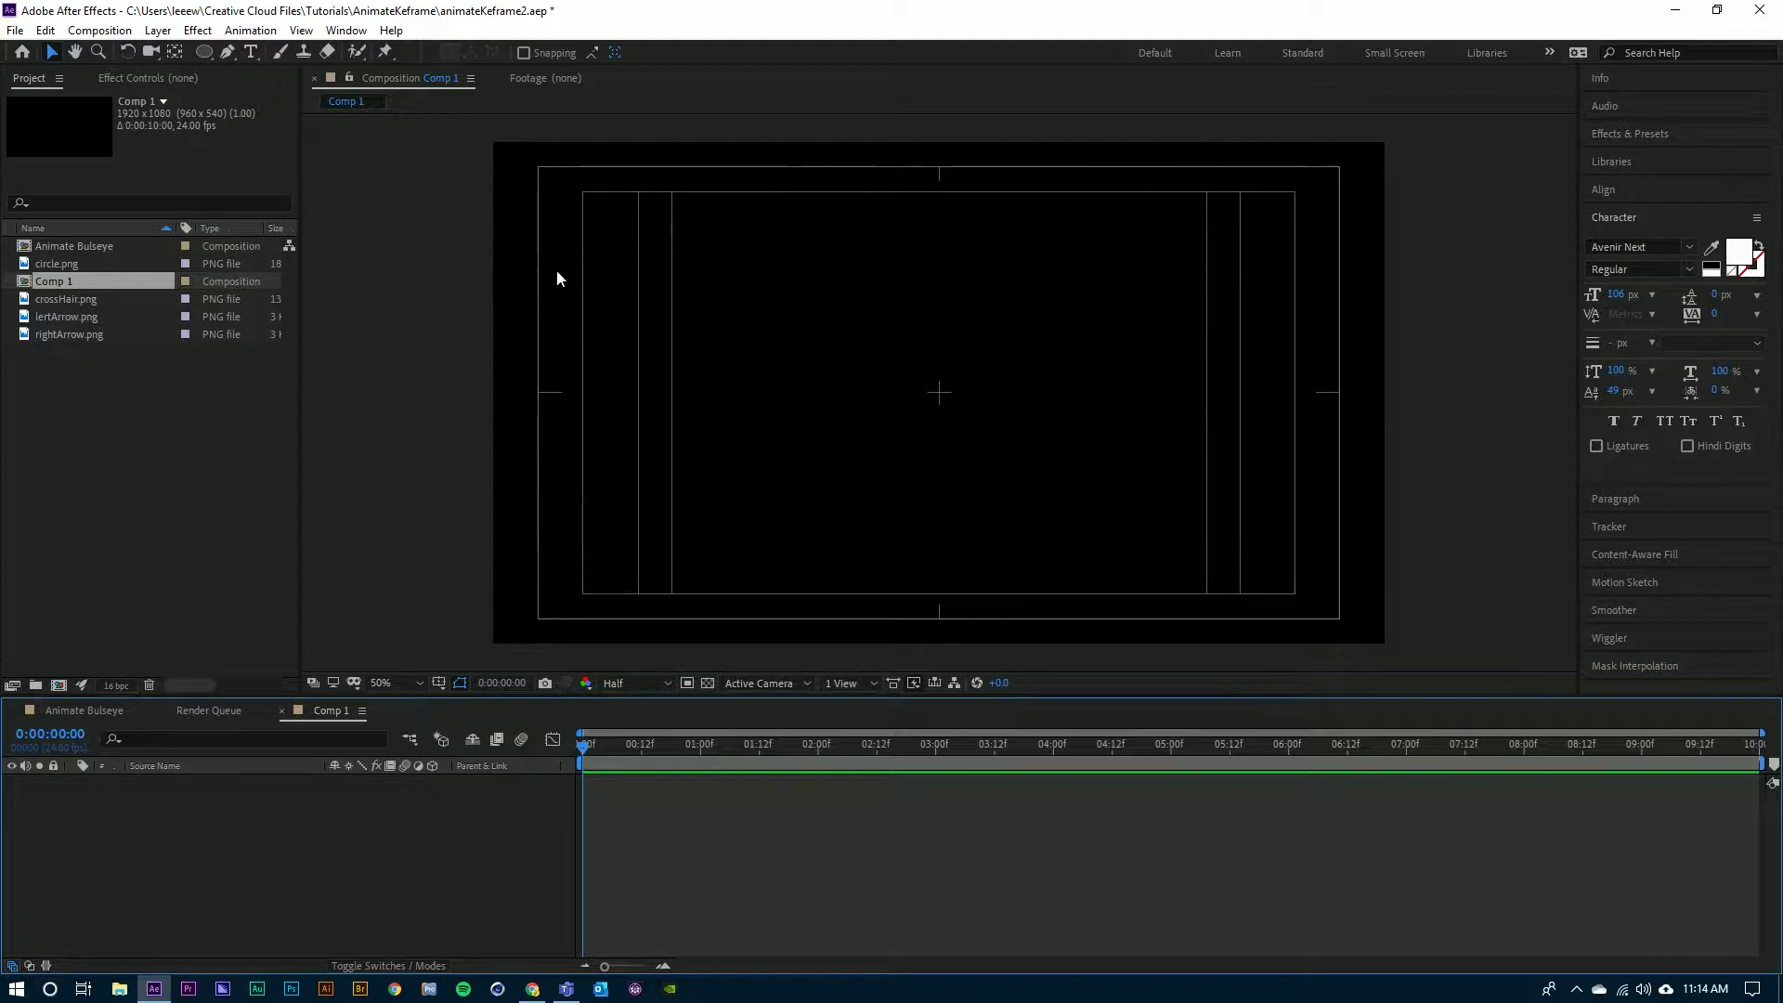
- Add circle.png to the Comp 1 timeline and reveal the layer's Transform properties
click(89, 397)
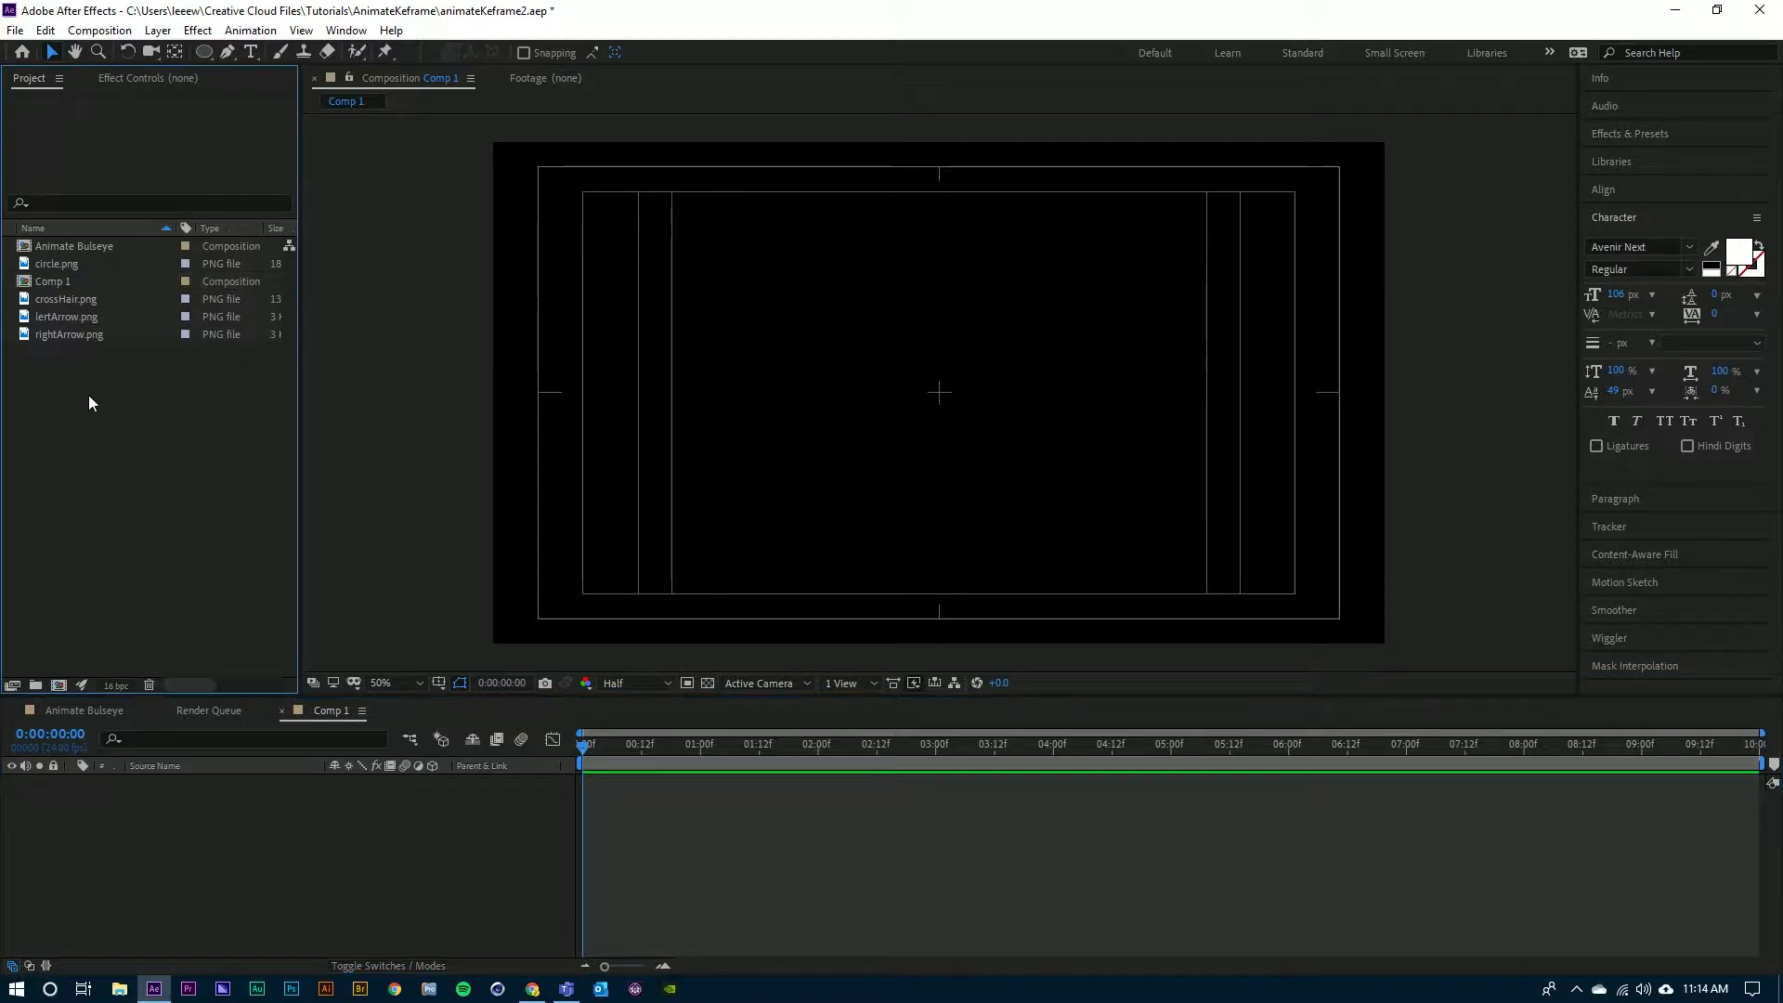
click(26, 264)
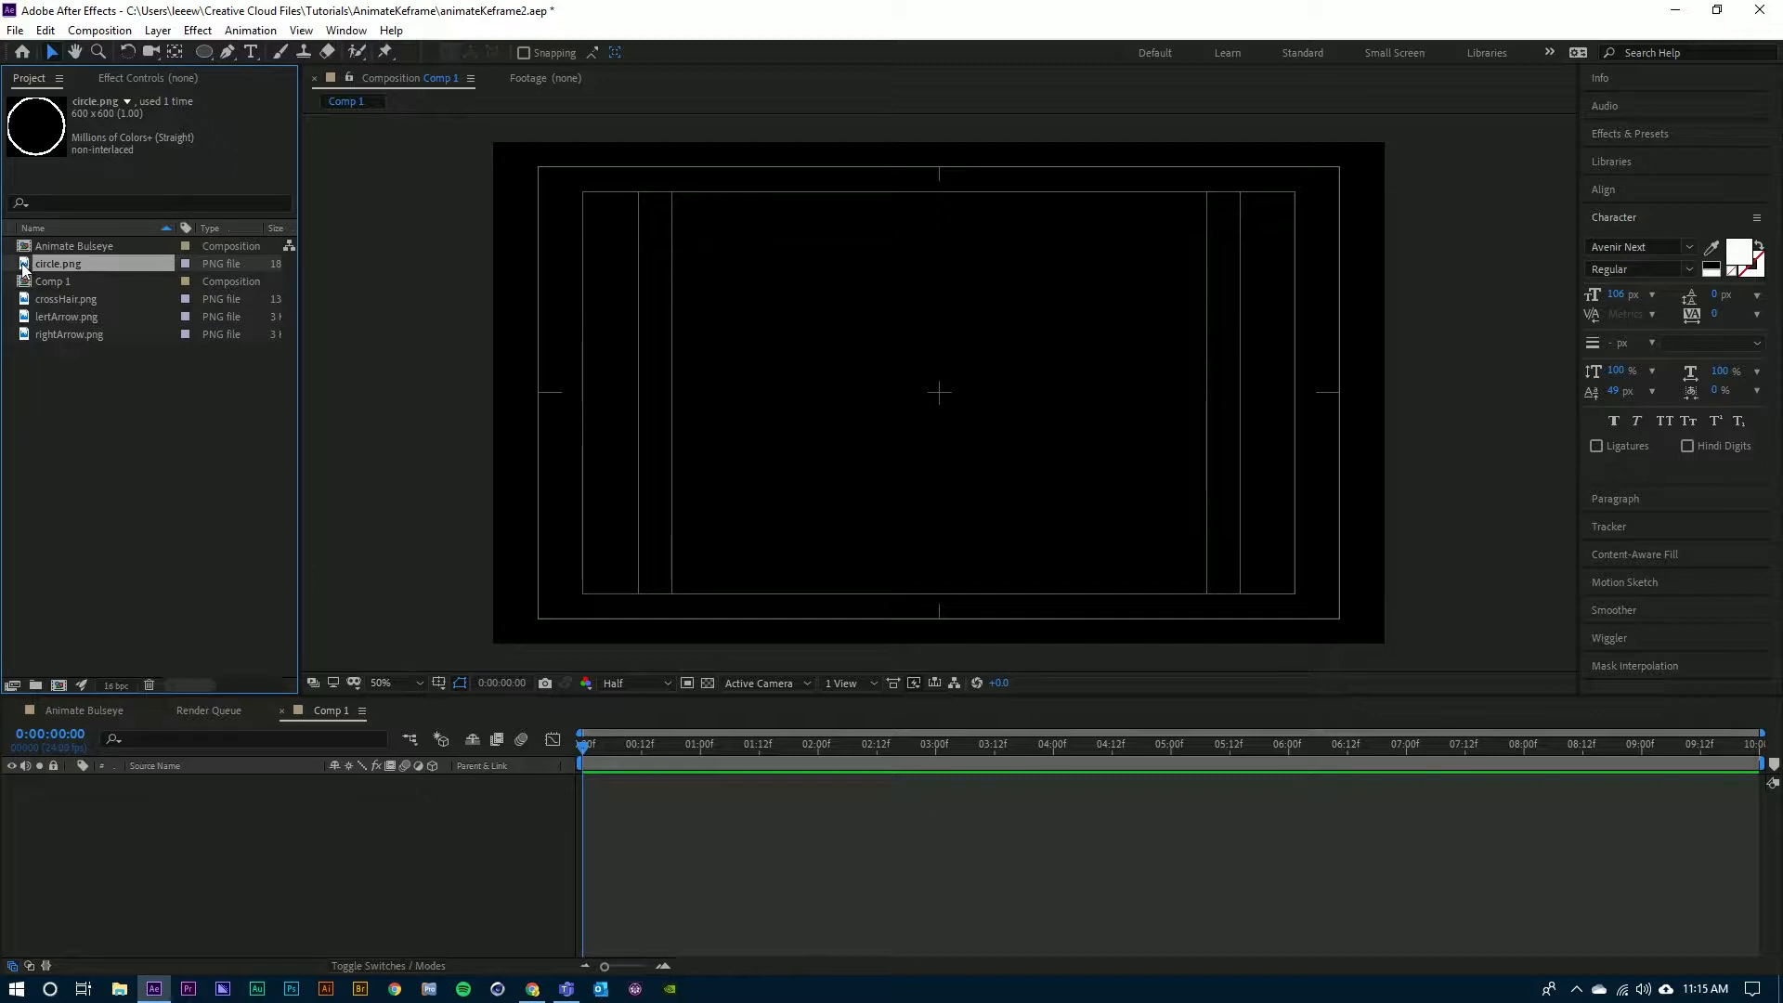
drag(23, 270, 214, 832)
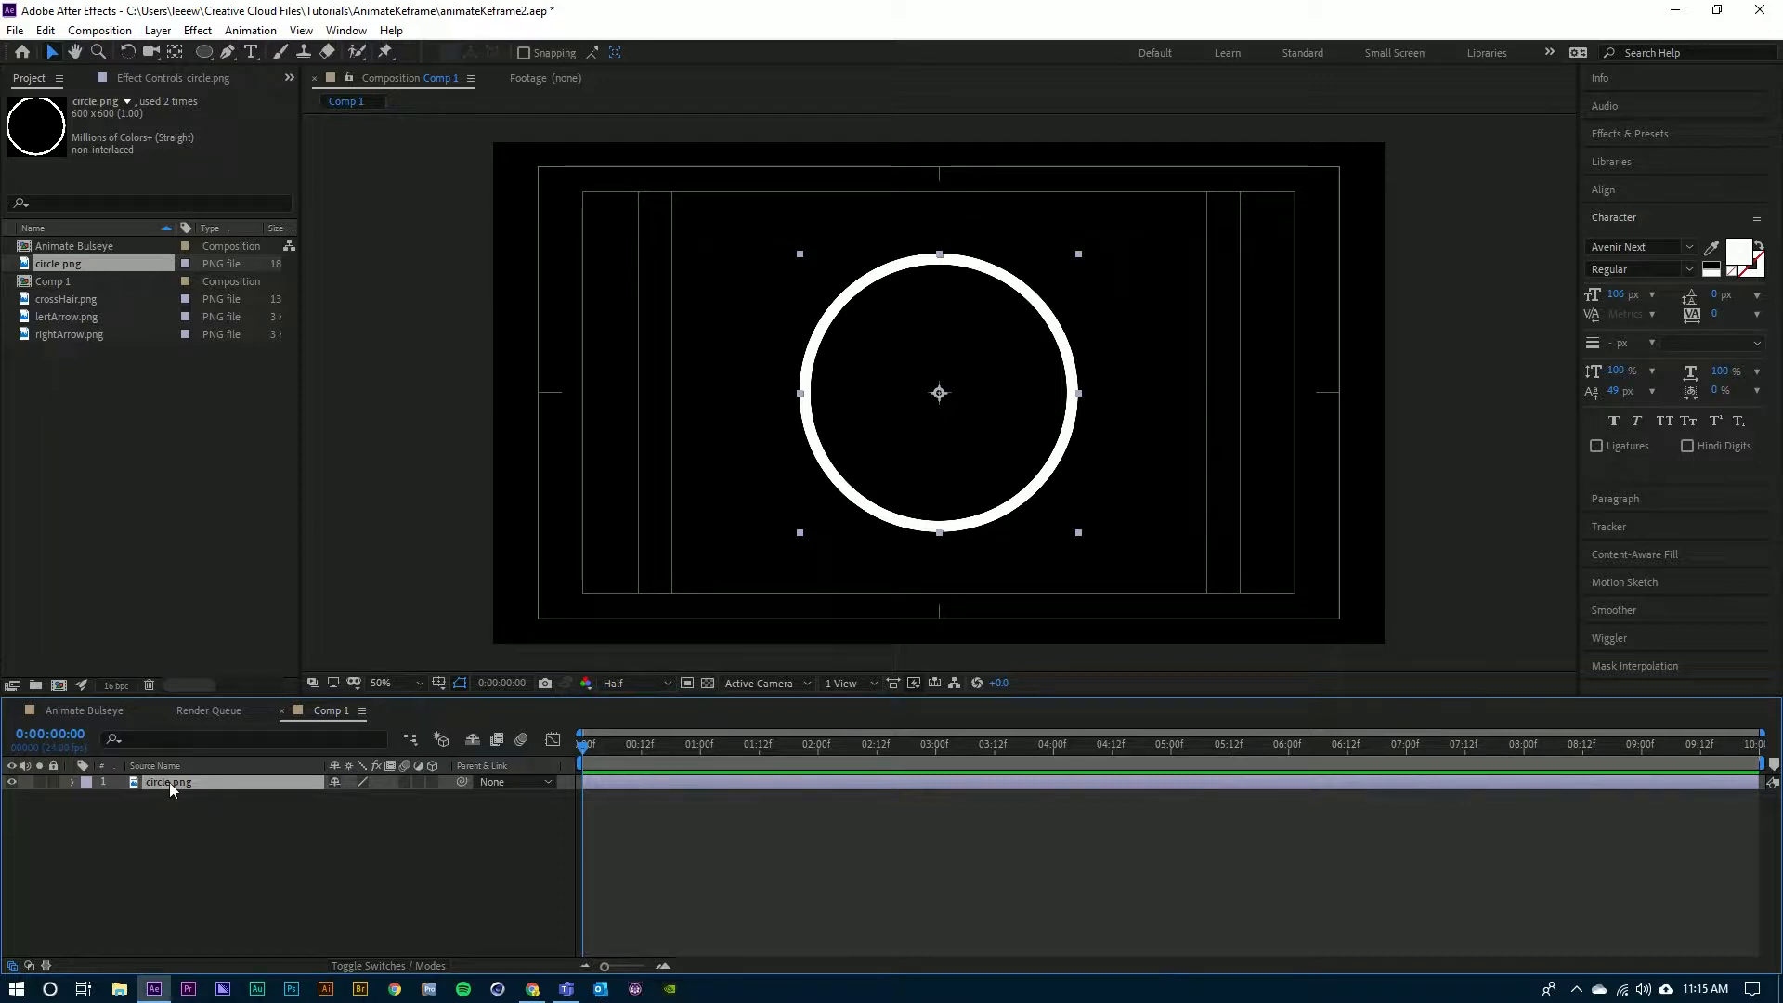
click(72, 783)
click(89, 799)
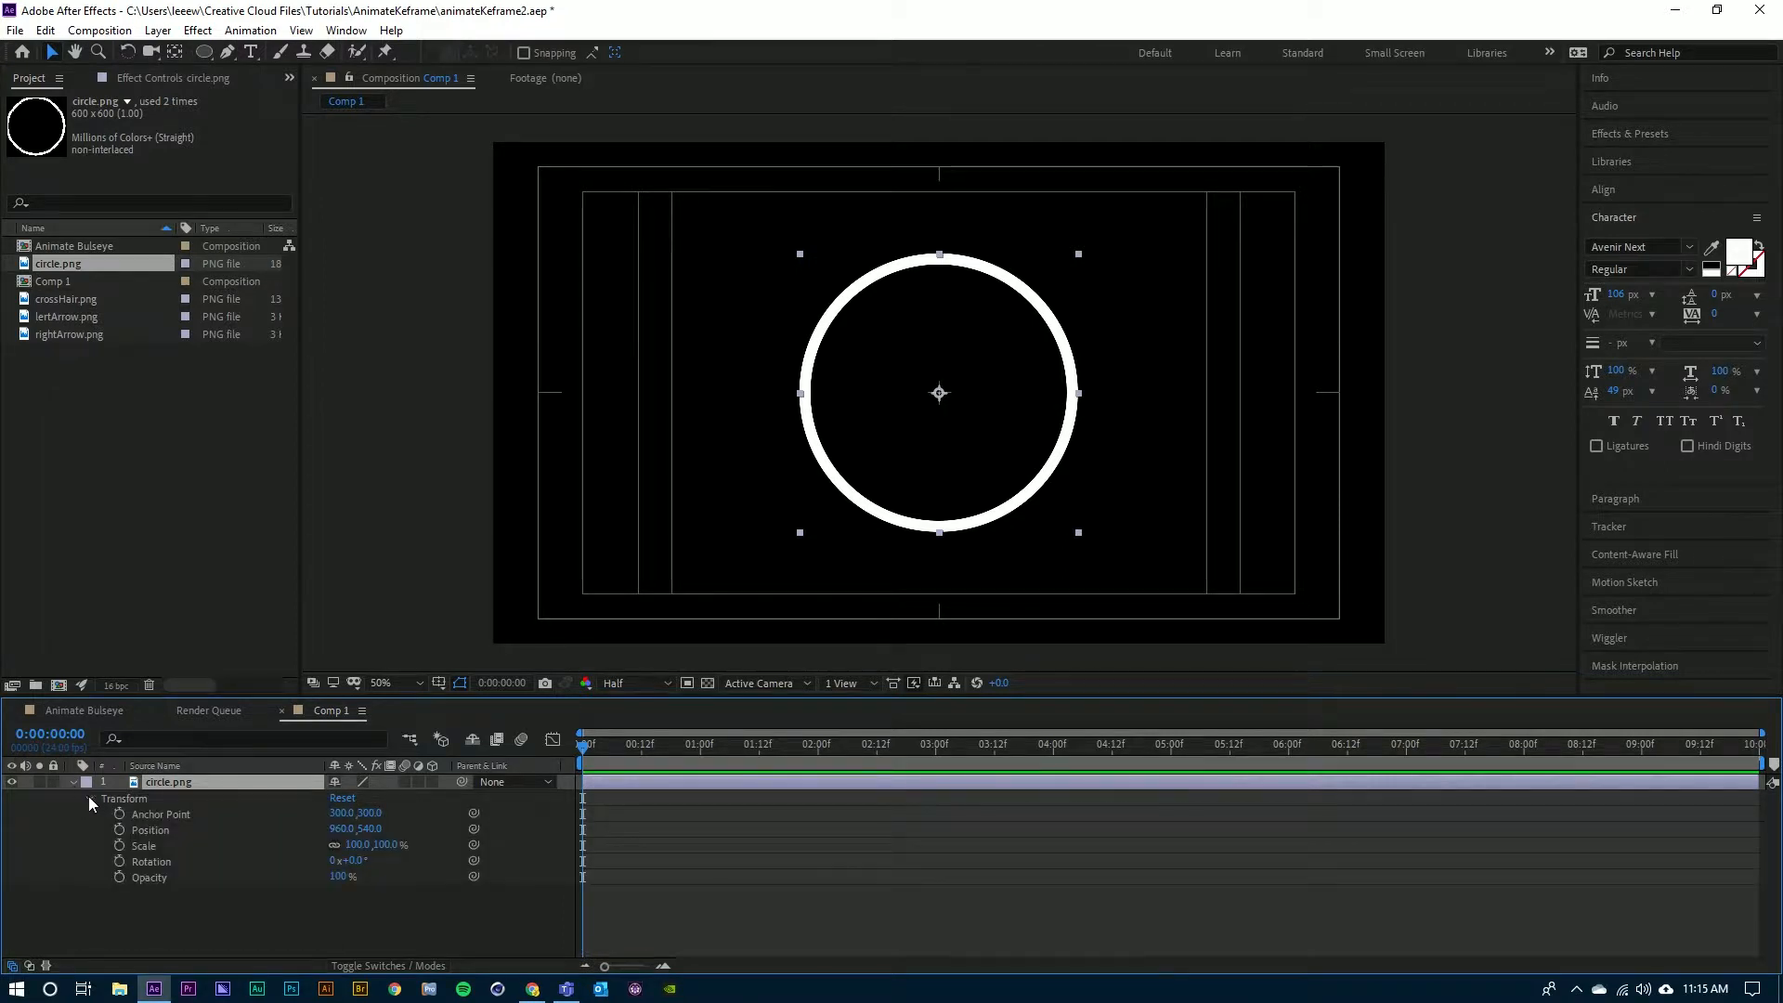
click(72, 782)
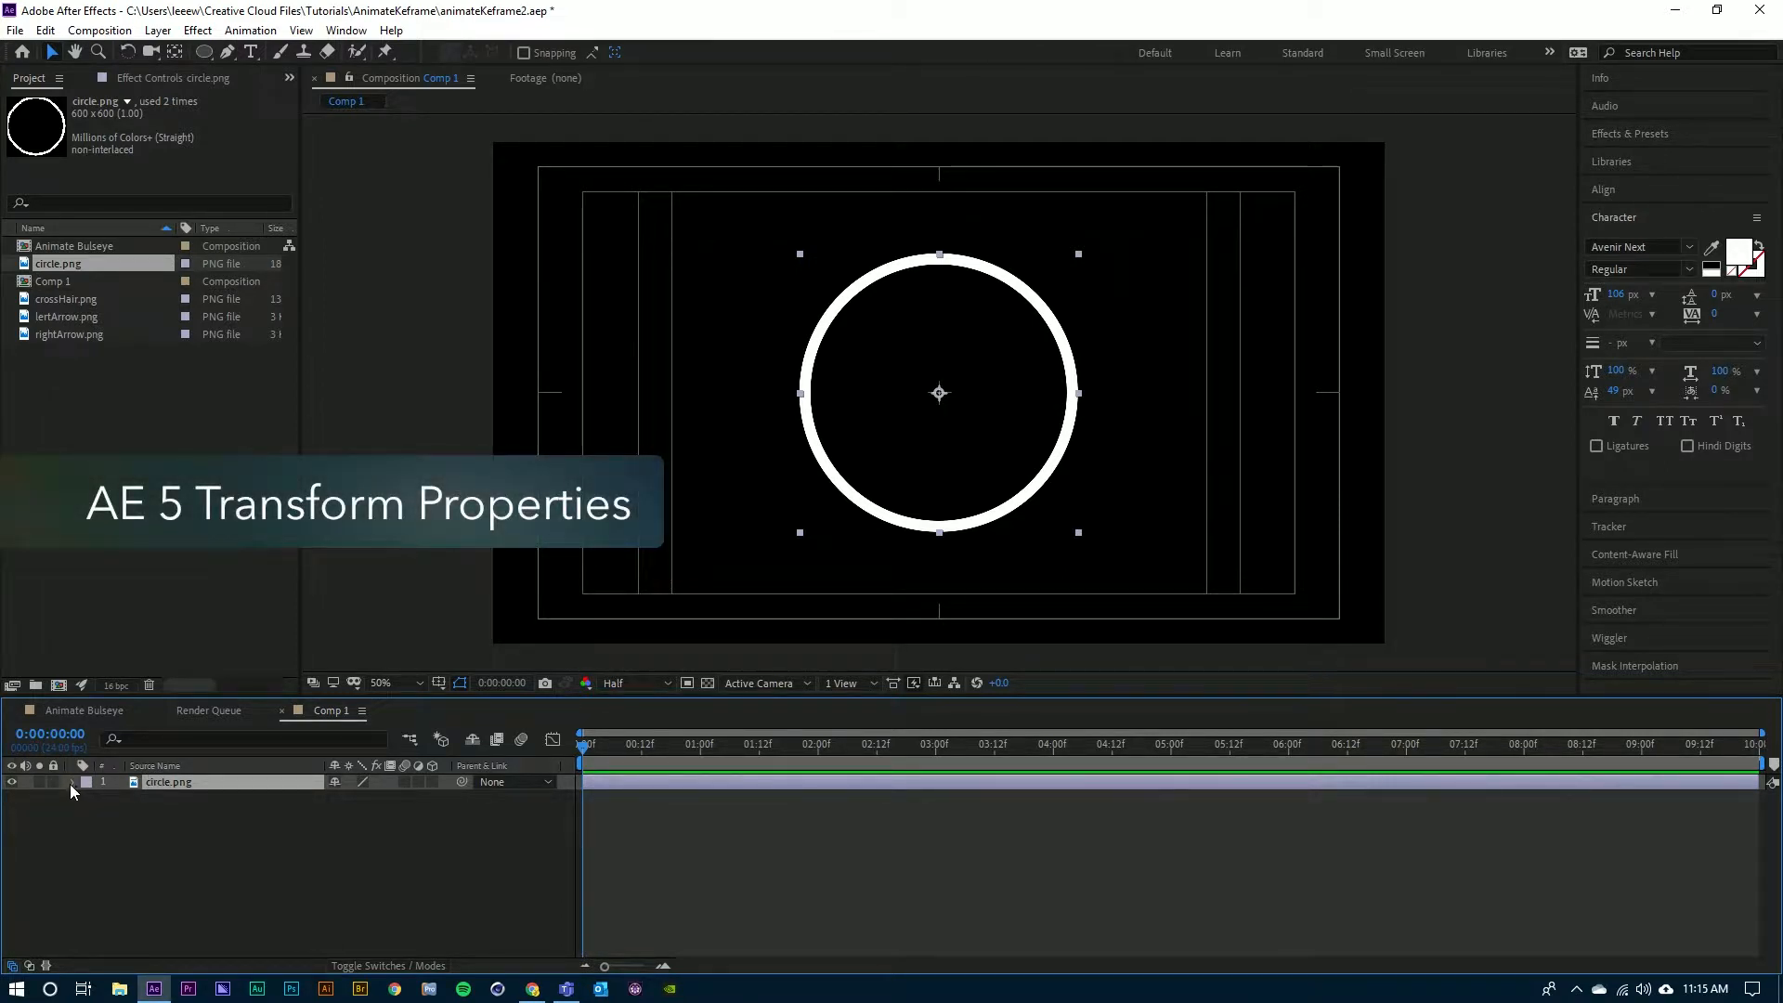
click(70, 784)
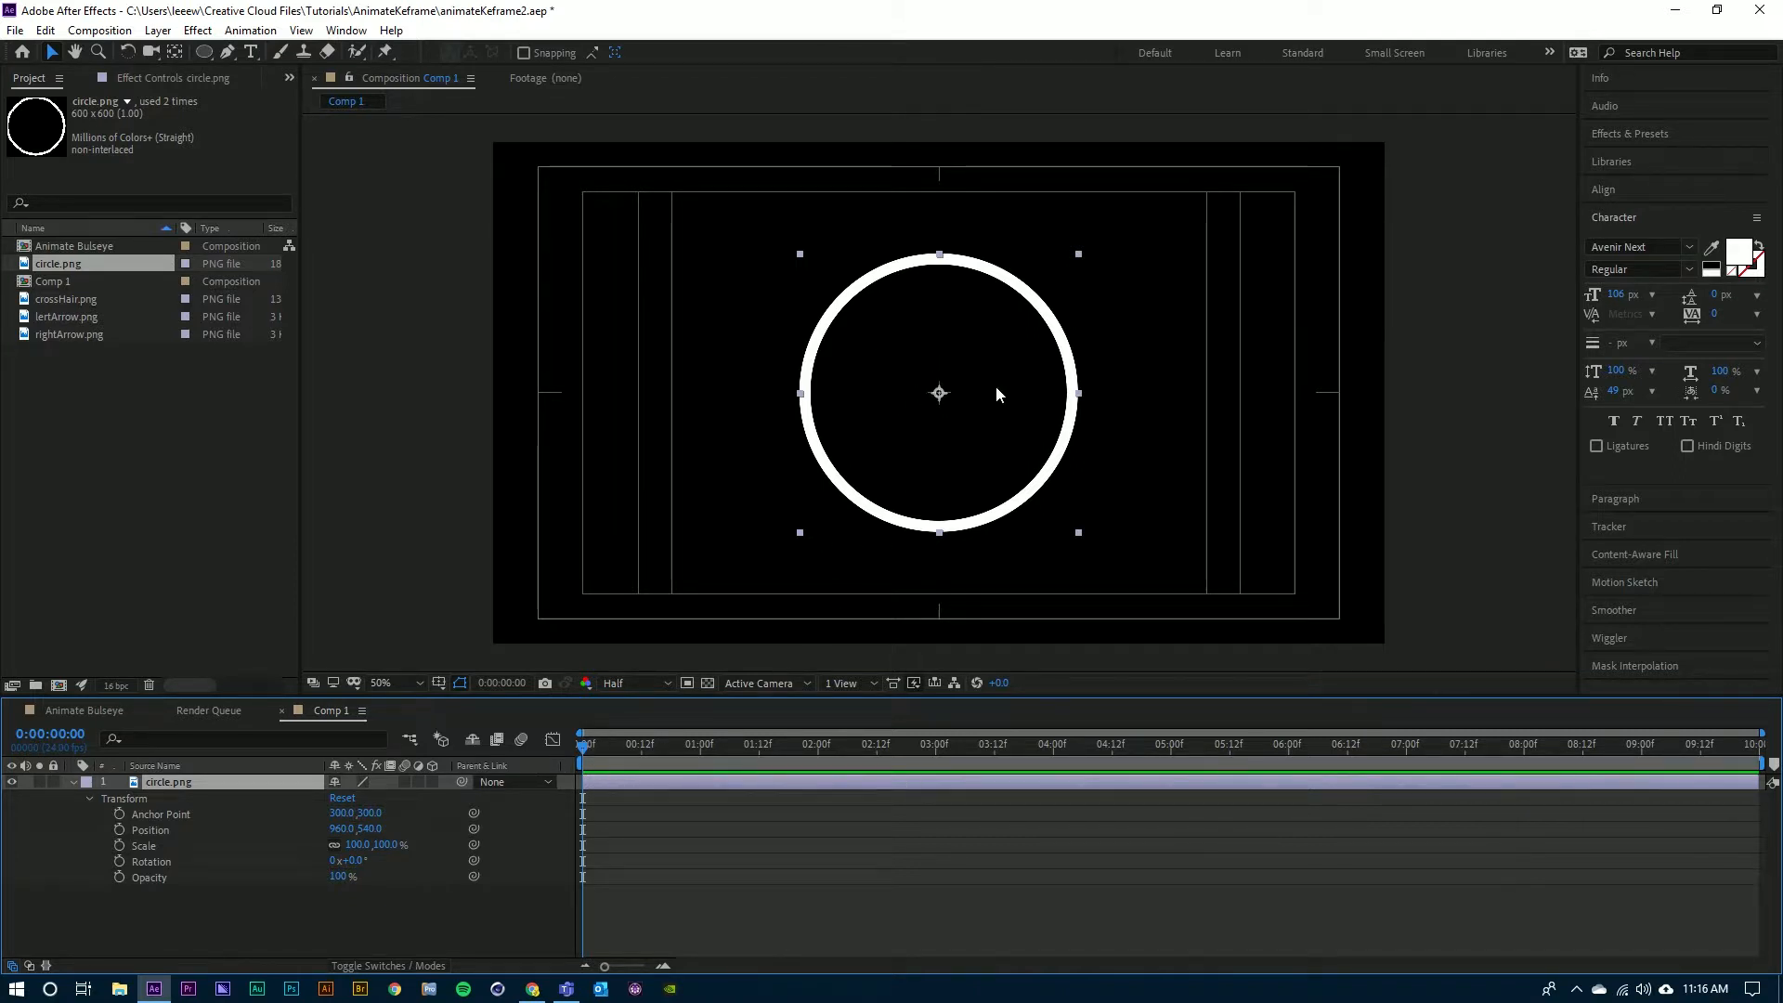
- Enable Scale keyframing on the circle layer at 0:00:00:00 and set its scale to 0%
click(701, 743)
drag(733, 755, 570, 739)
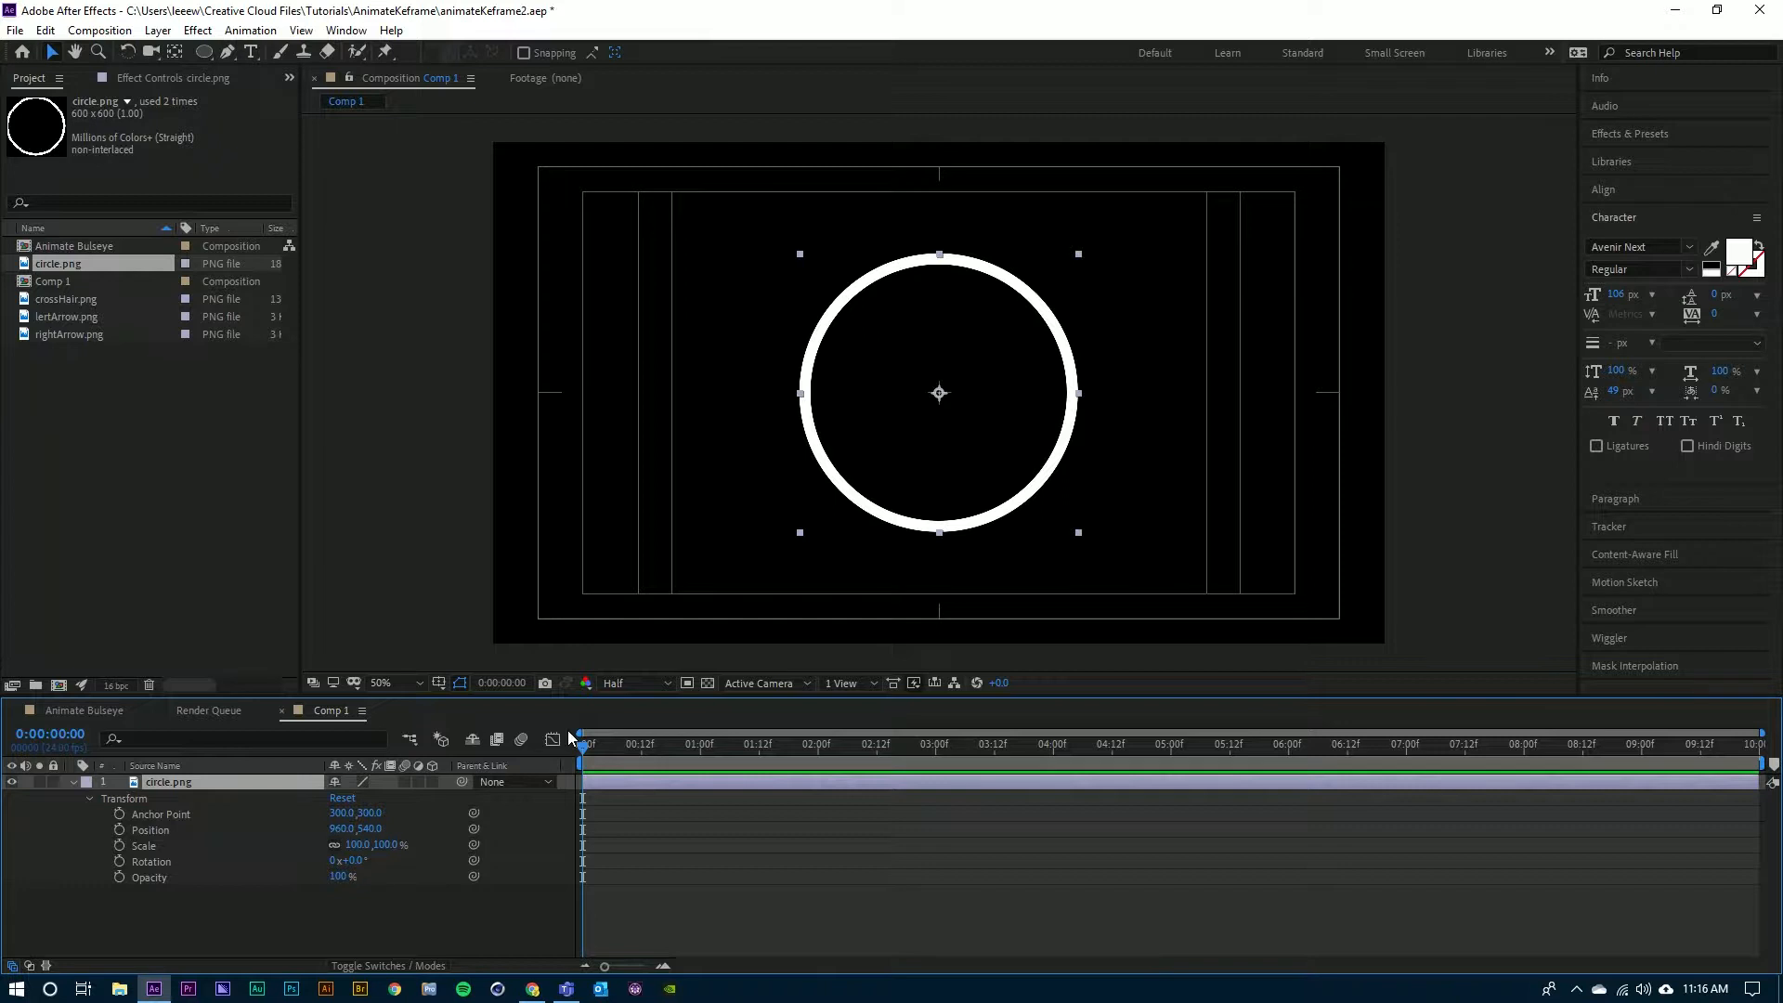
click(119, 846)
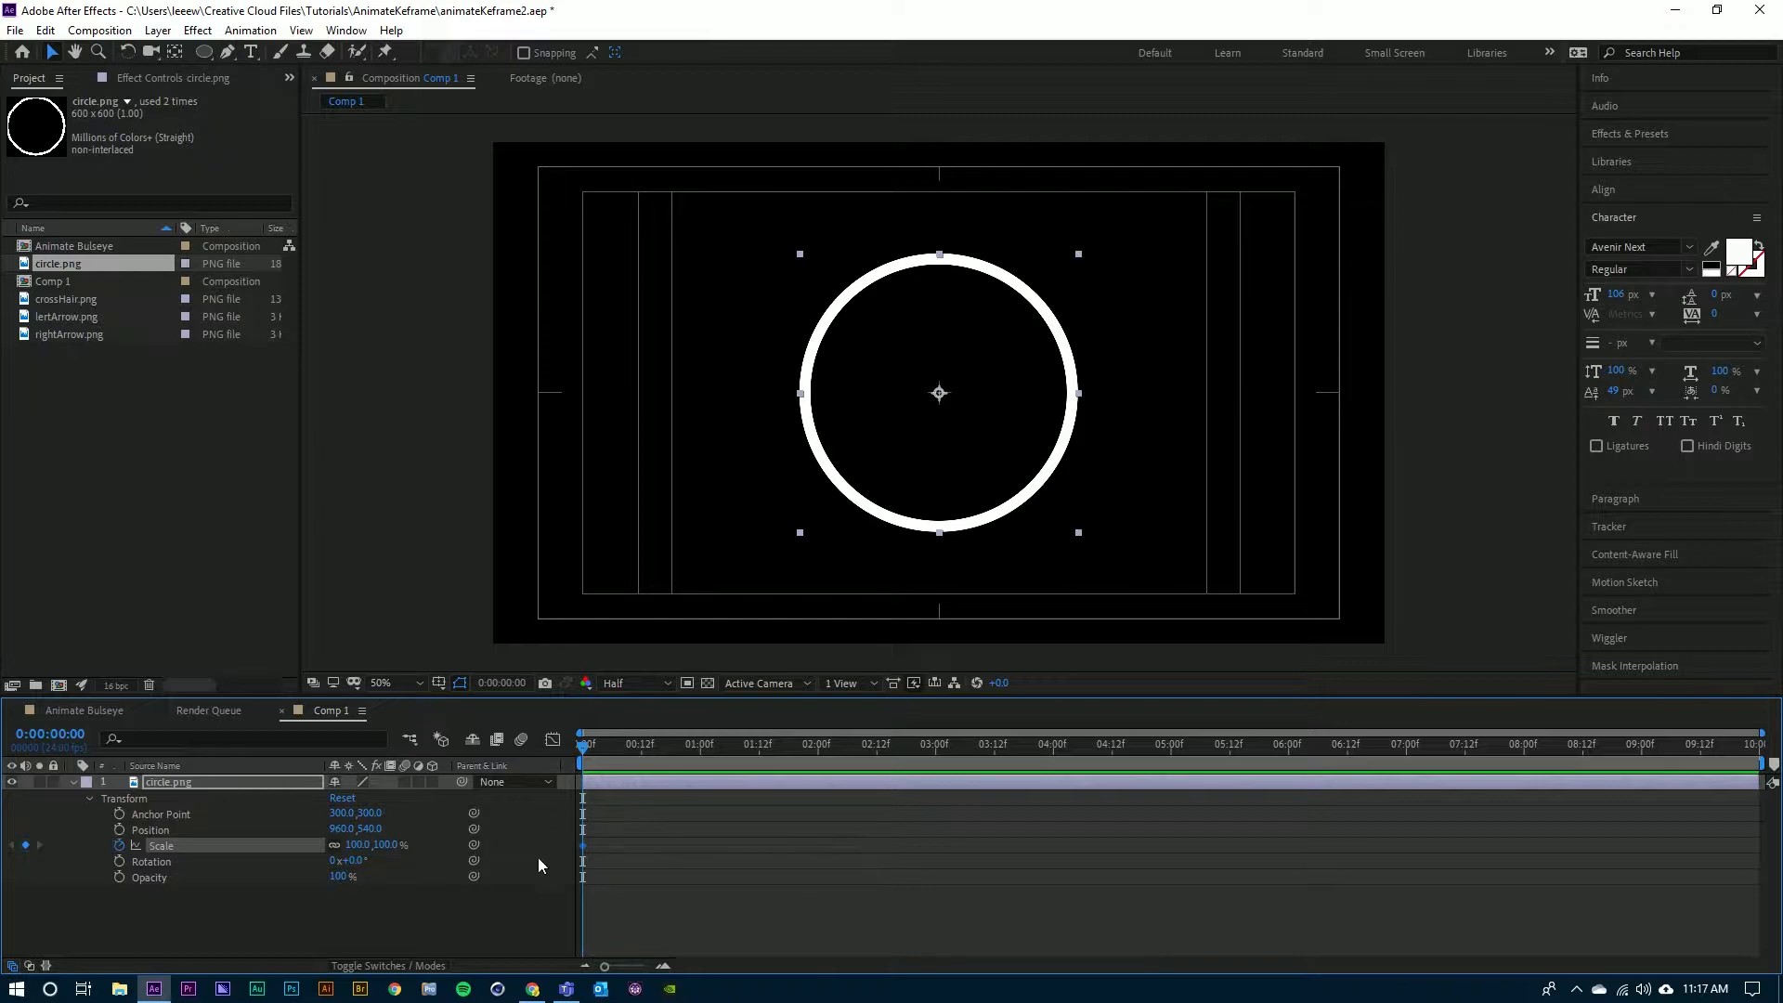
click(386, 846)
mouse_move(386, 845)
mouse_down()
mouse_move(312, 846)
mouse_move(380, 853)
mouse_up()
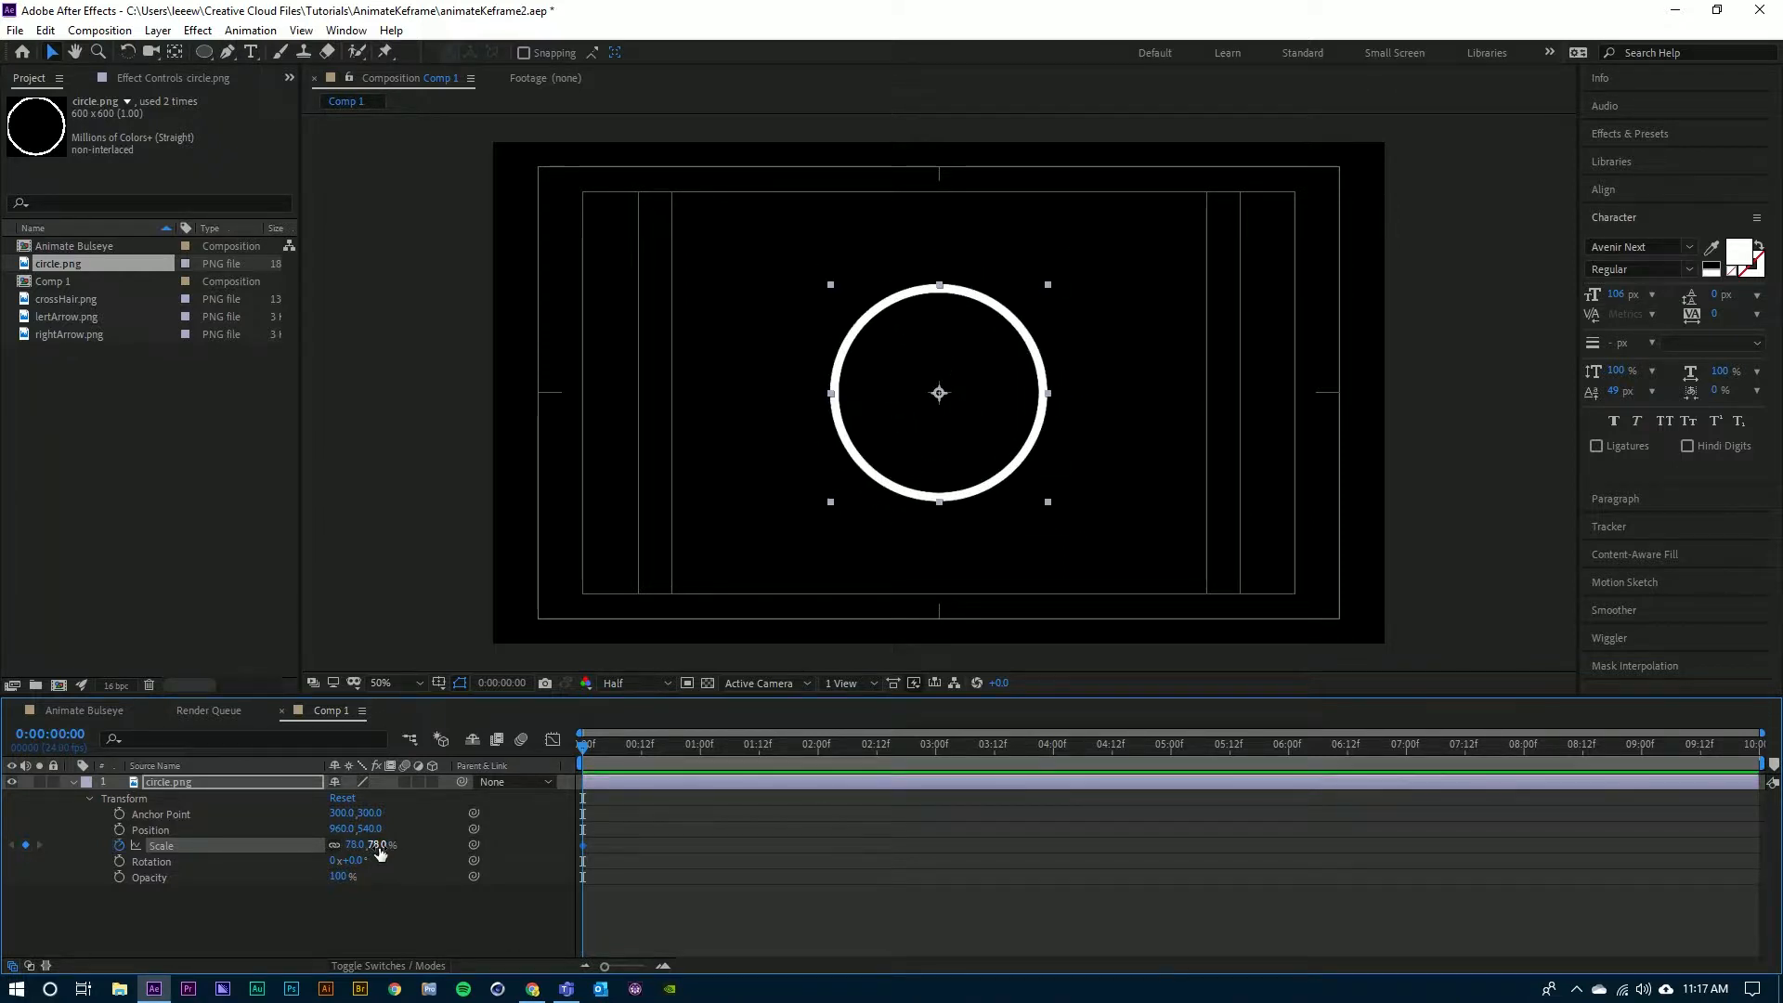
click(378, 846)
text(0)
key(Return)
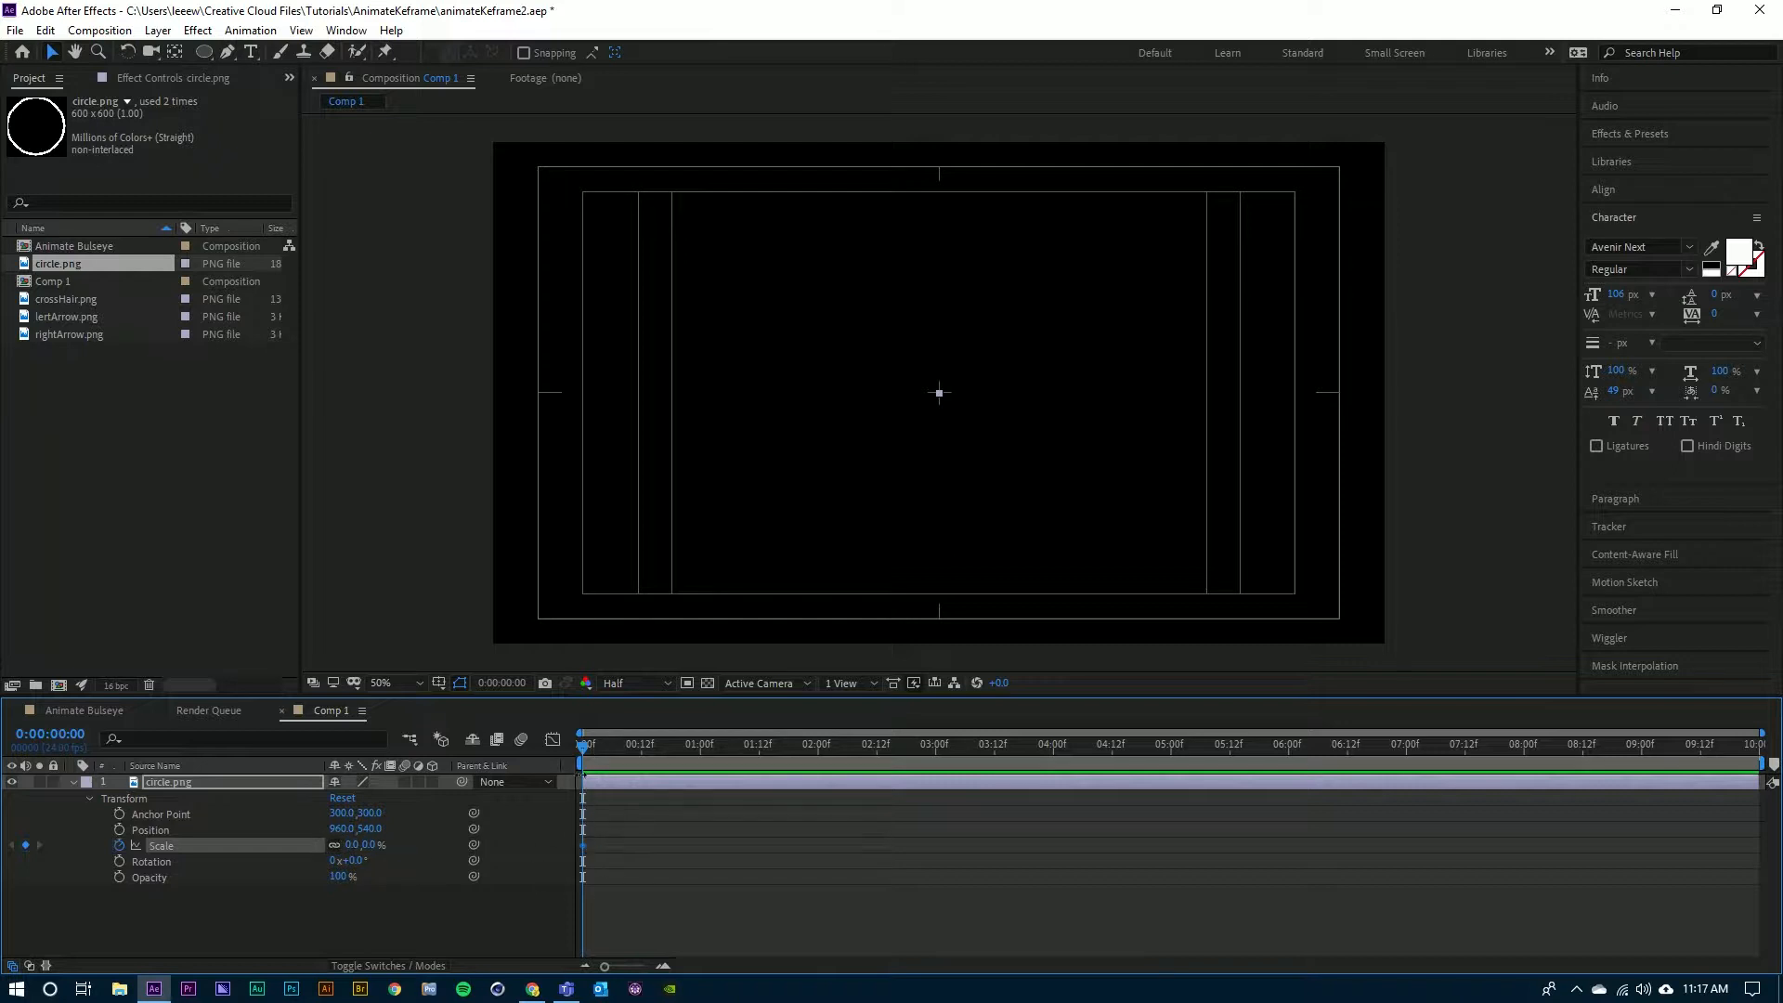
- Add a Scale keyframe of 100% to the circle layer at 0:00:01:00
click(699, 745)
click(703, 745)
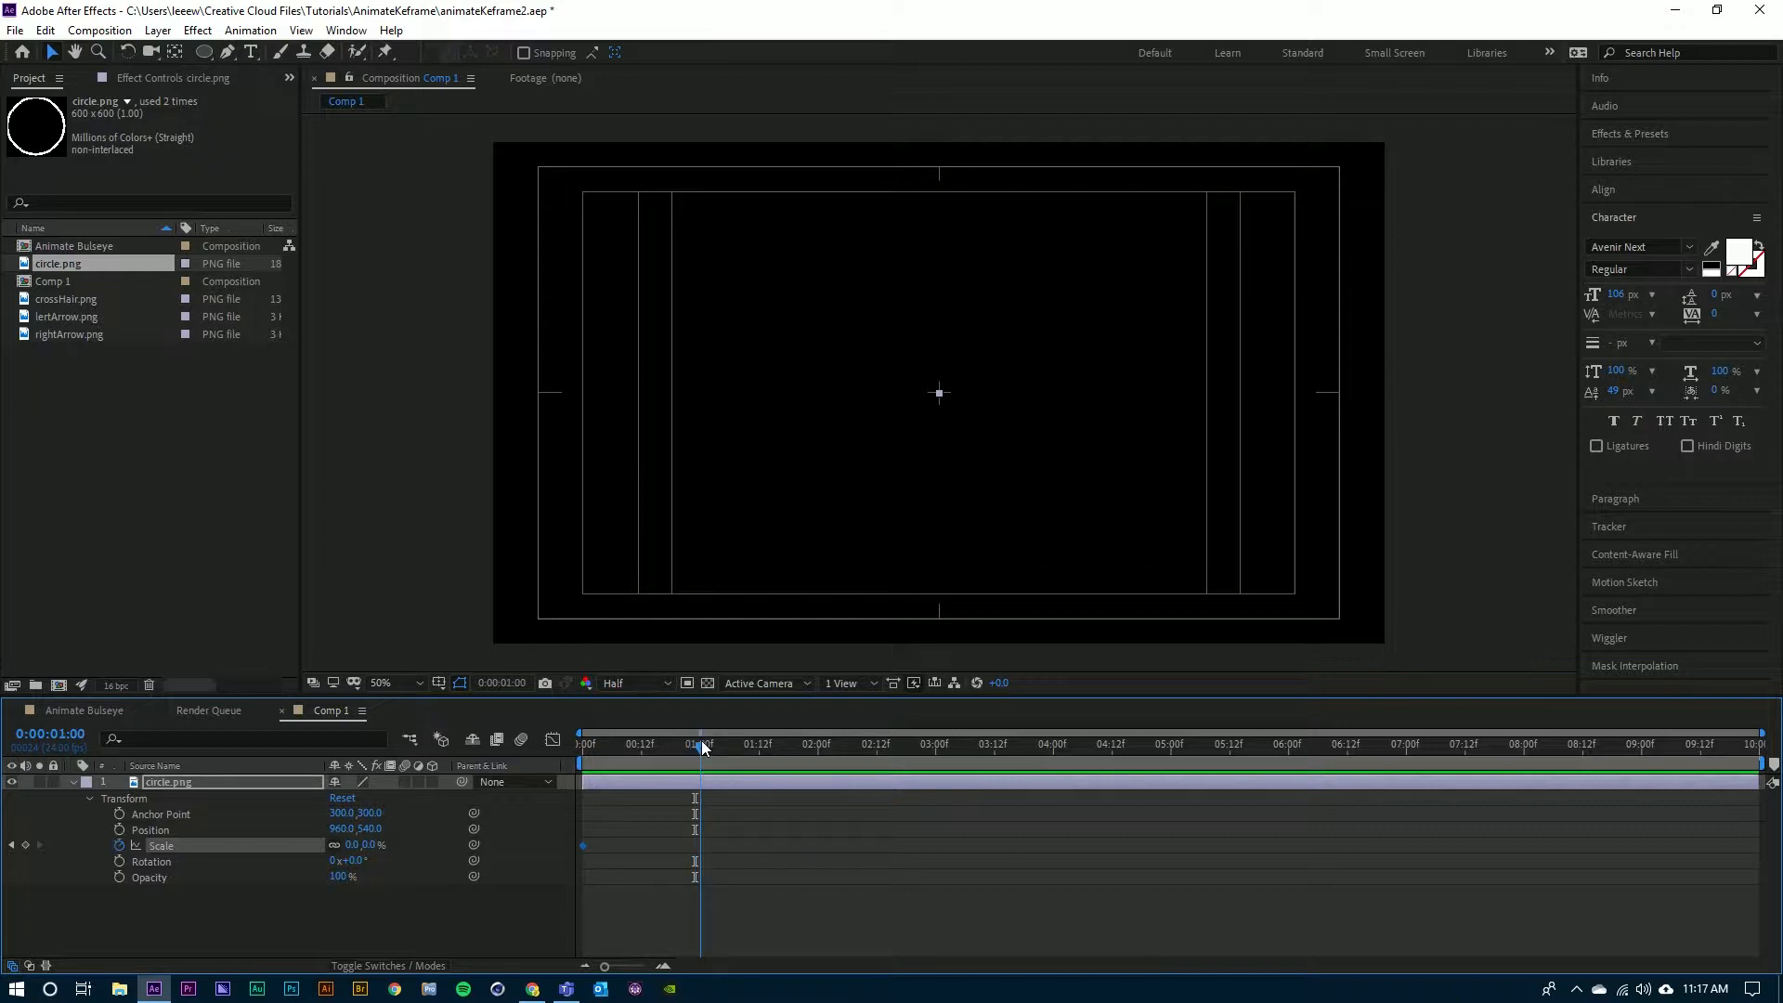
click(372, 845)
text(100)
key(Return)
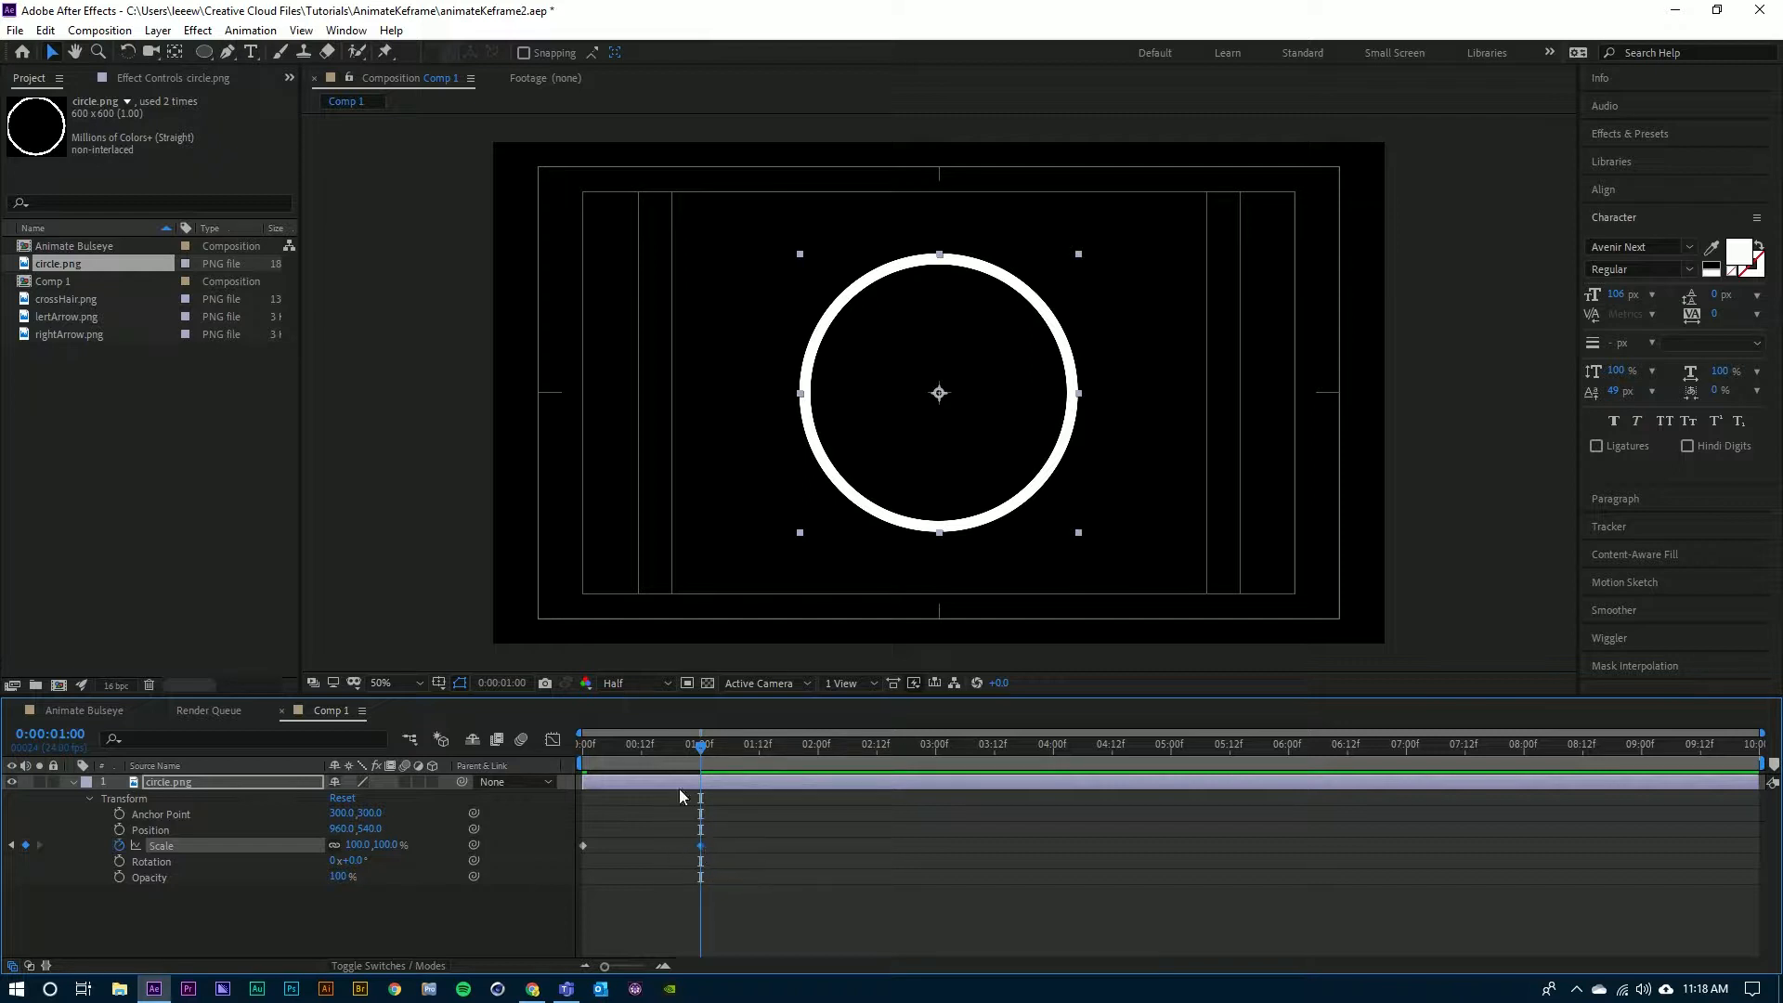
- Play back the circle's scale animation from the start of the composition
drag(609, 744, 521, 745)
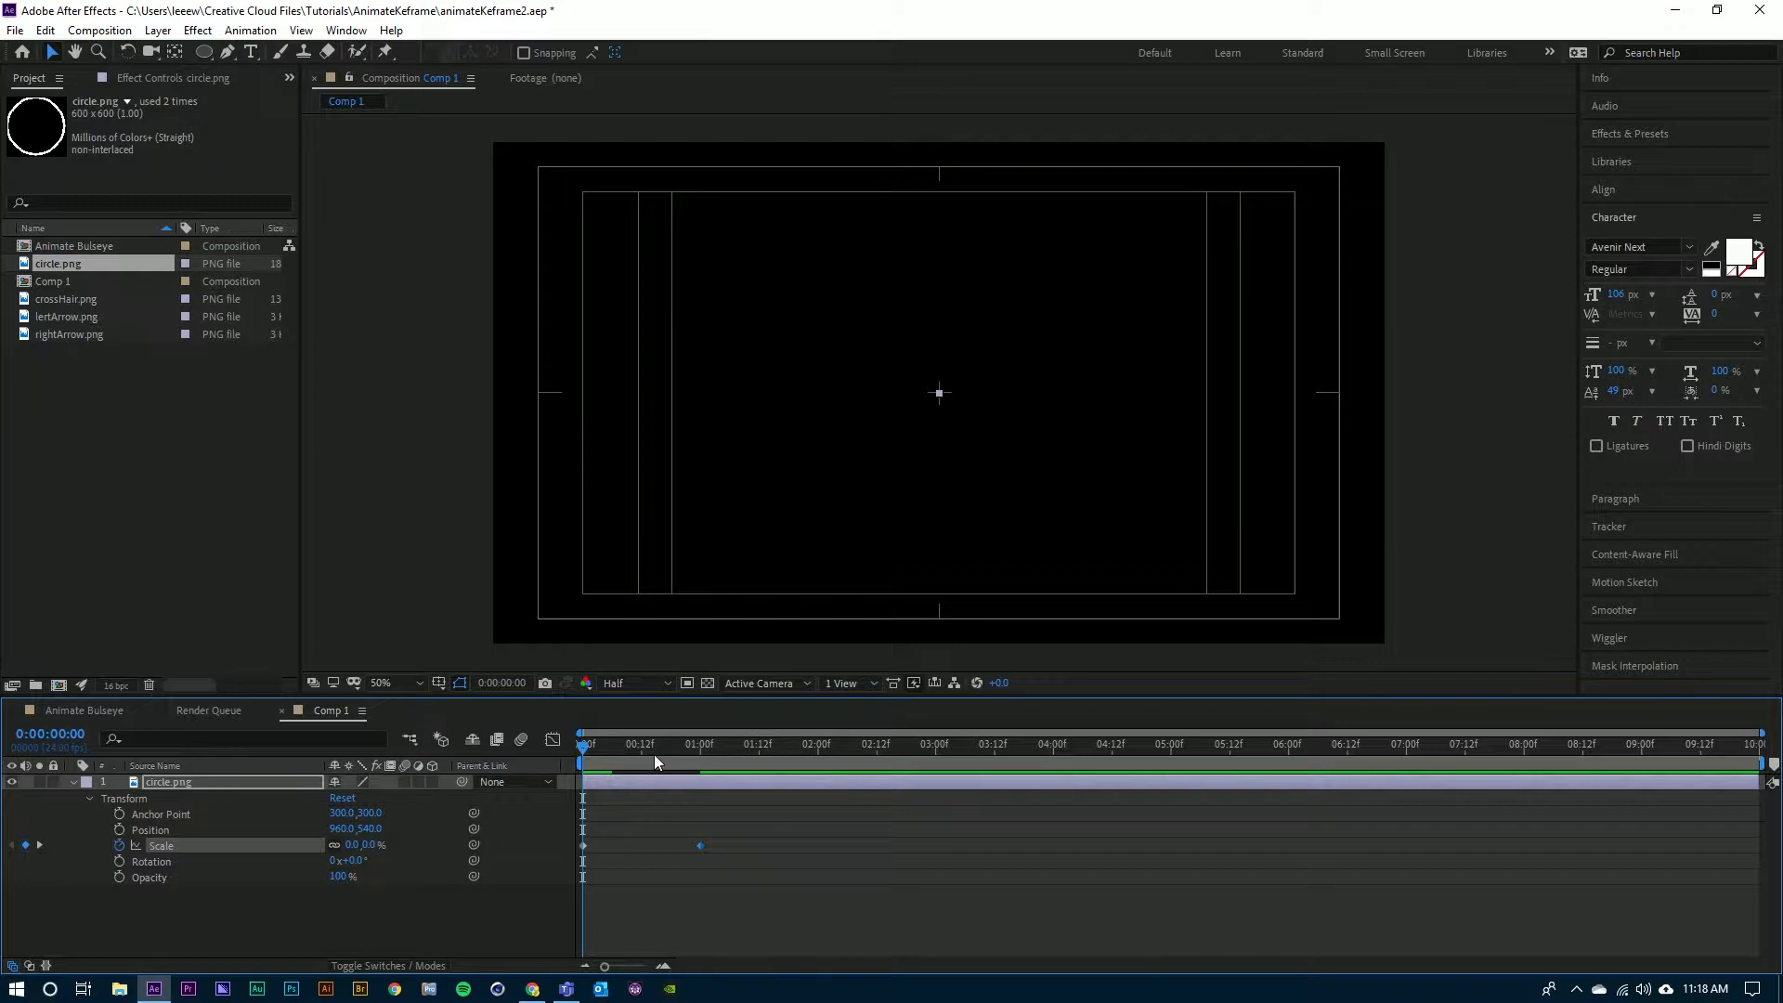
key(space)
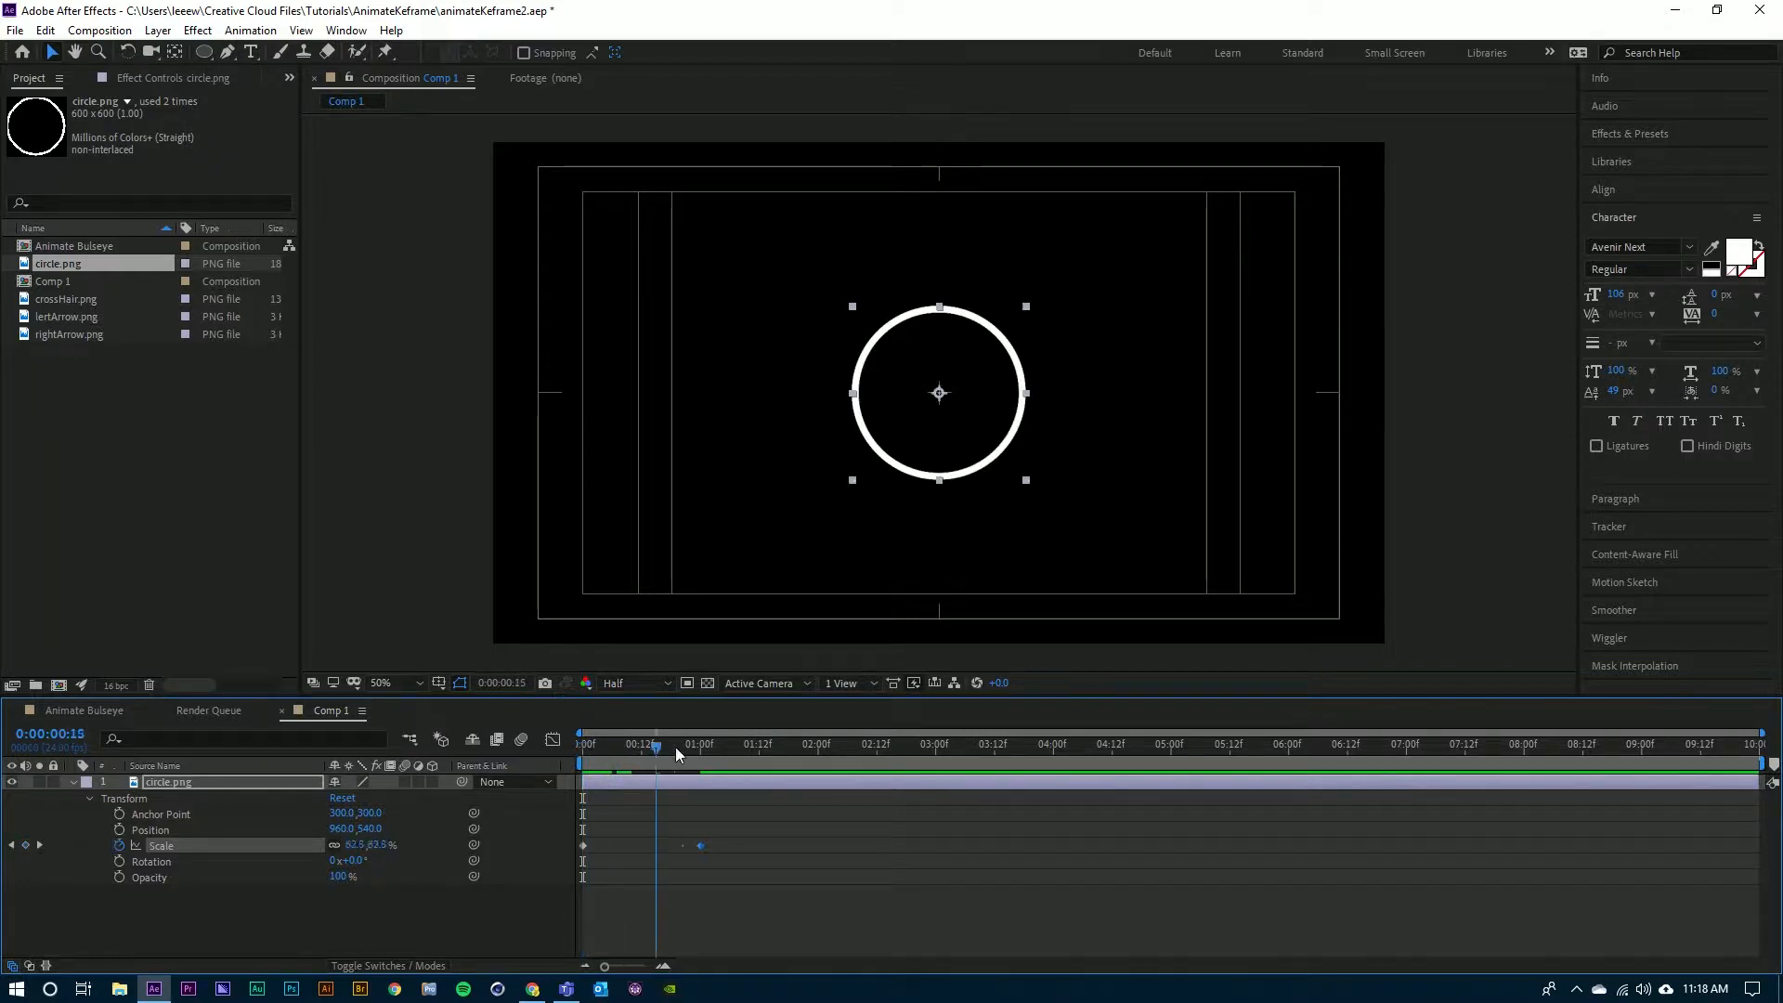
key(space)
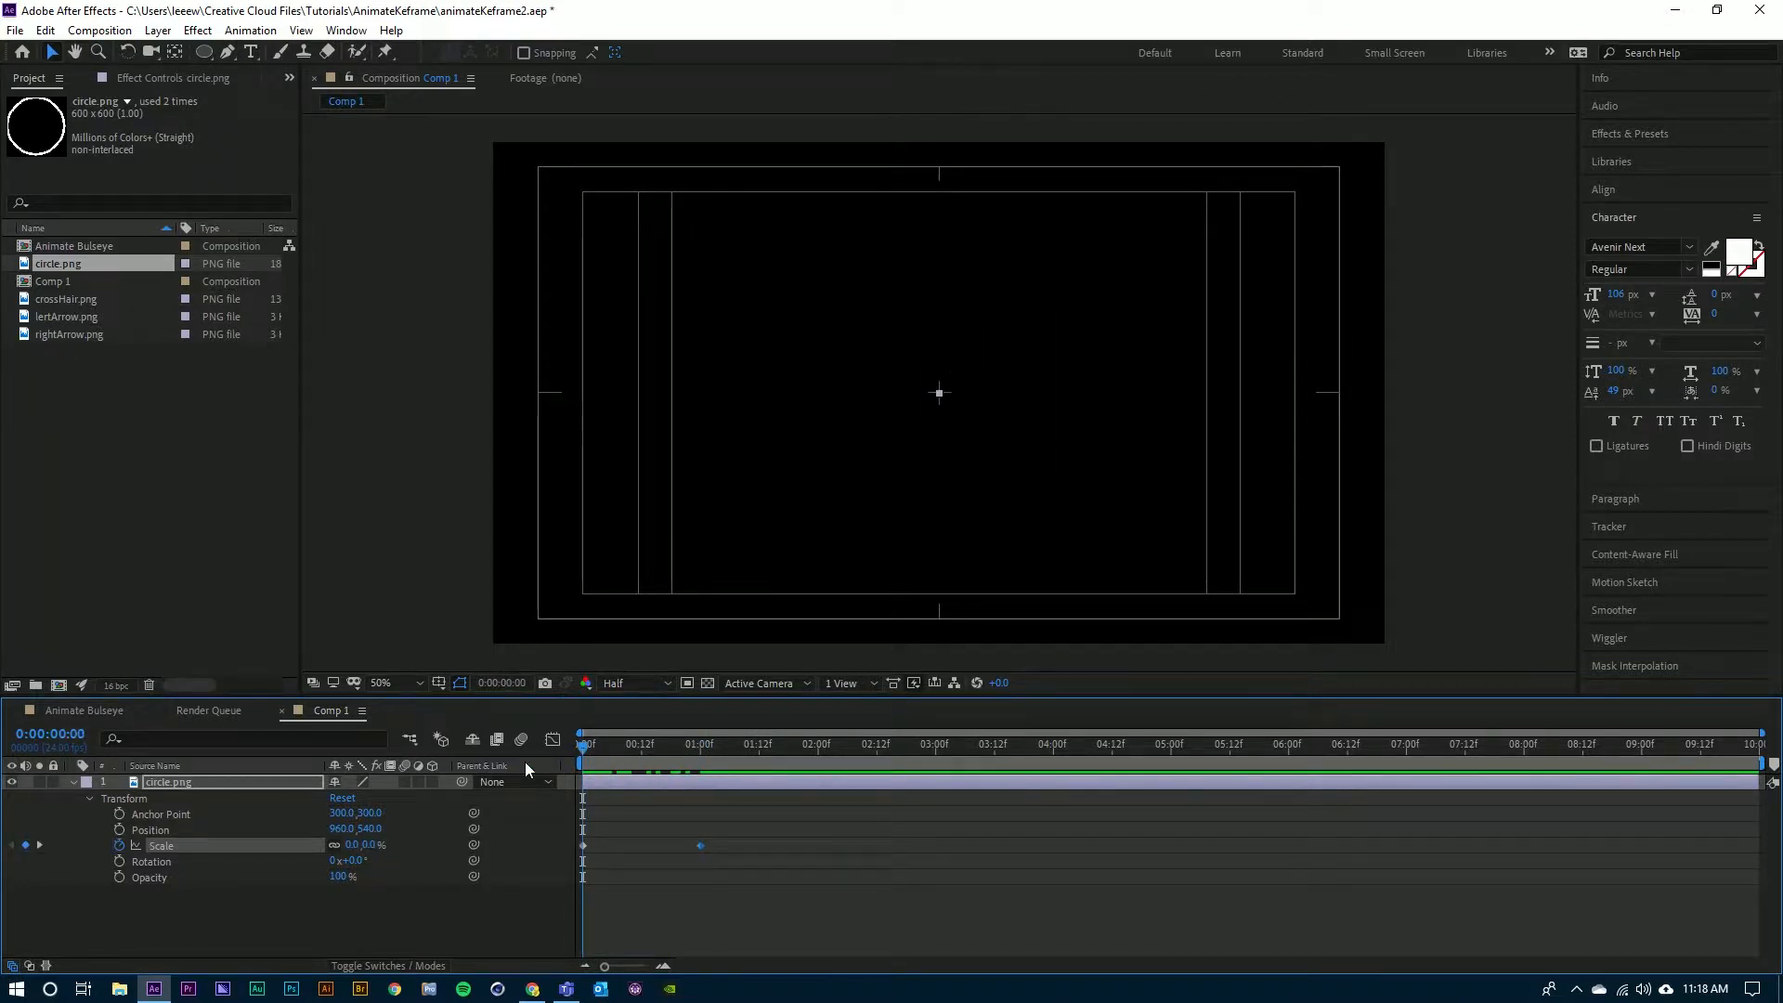
key(space)
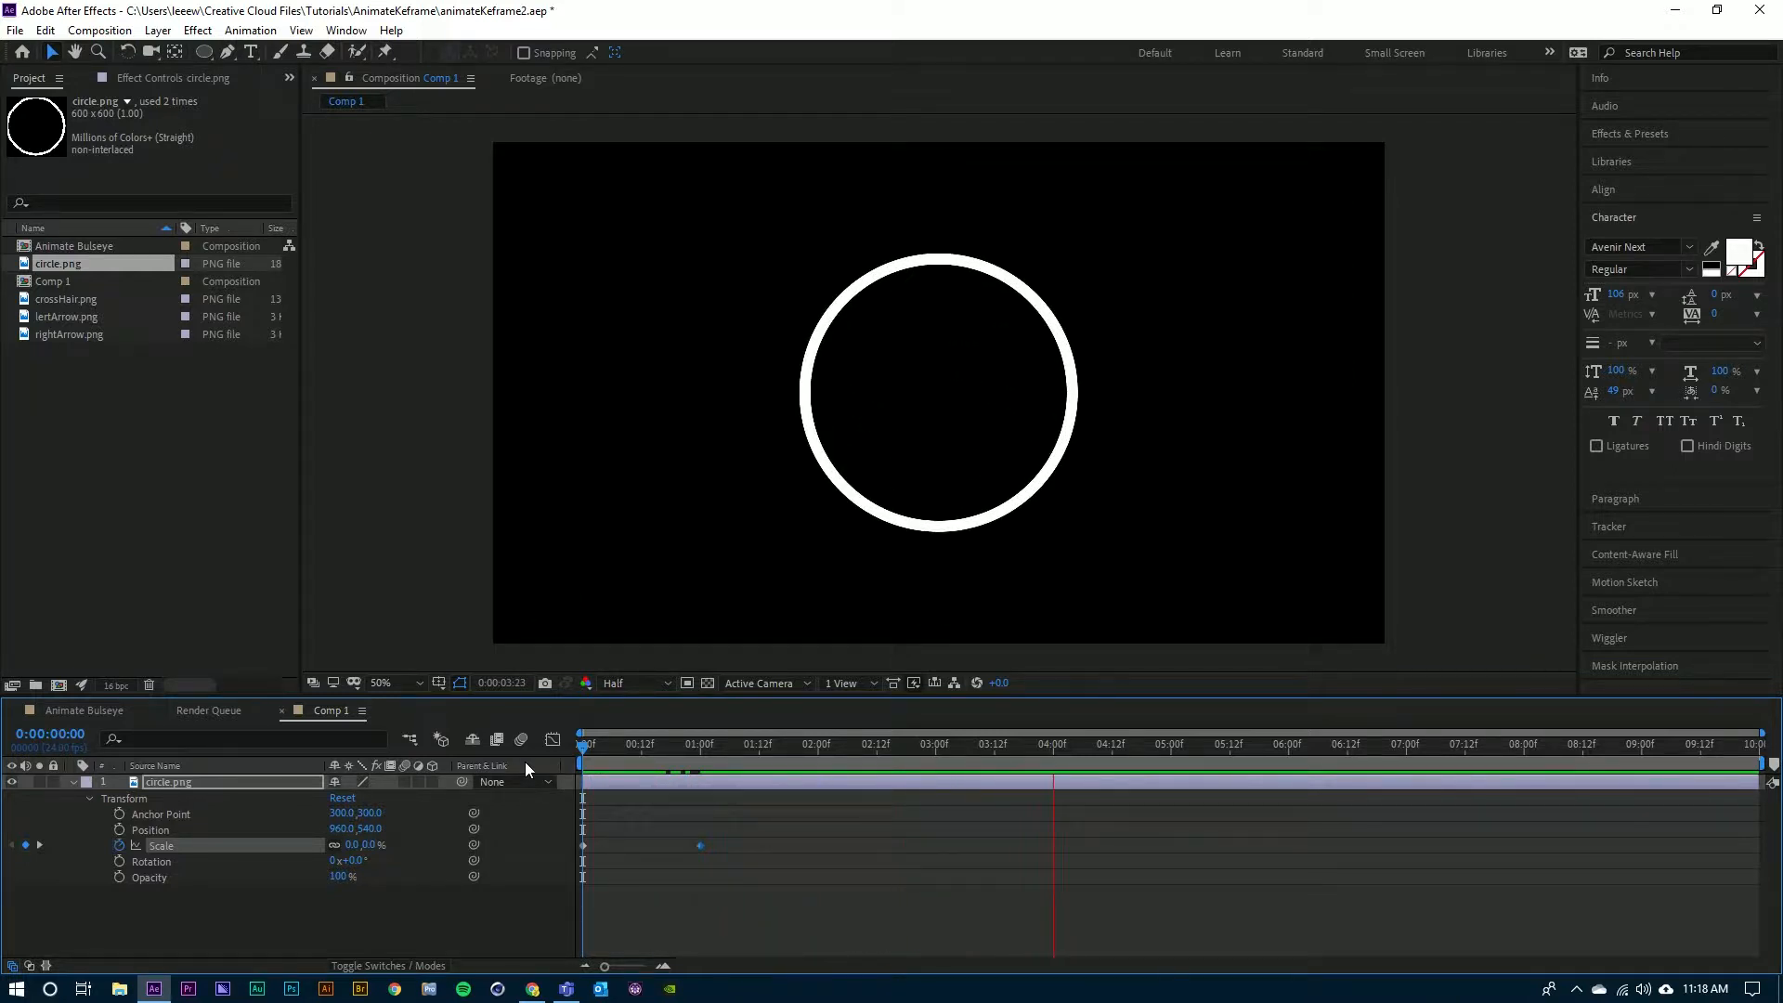
click(612, 771)
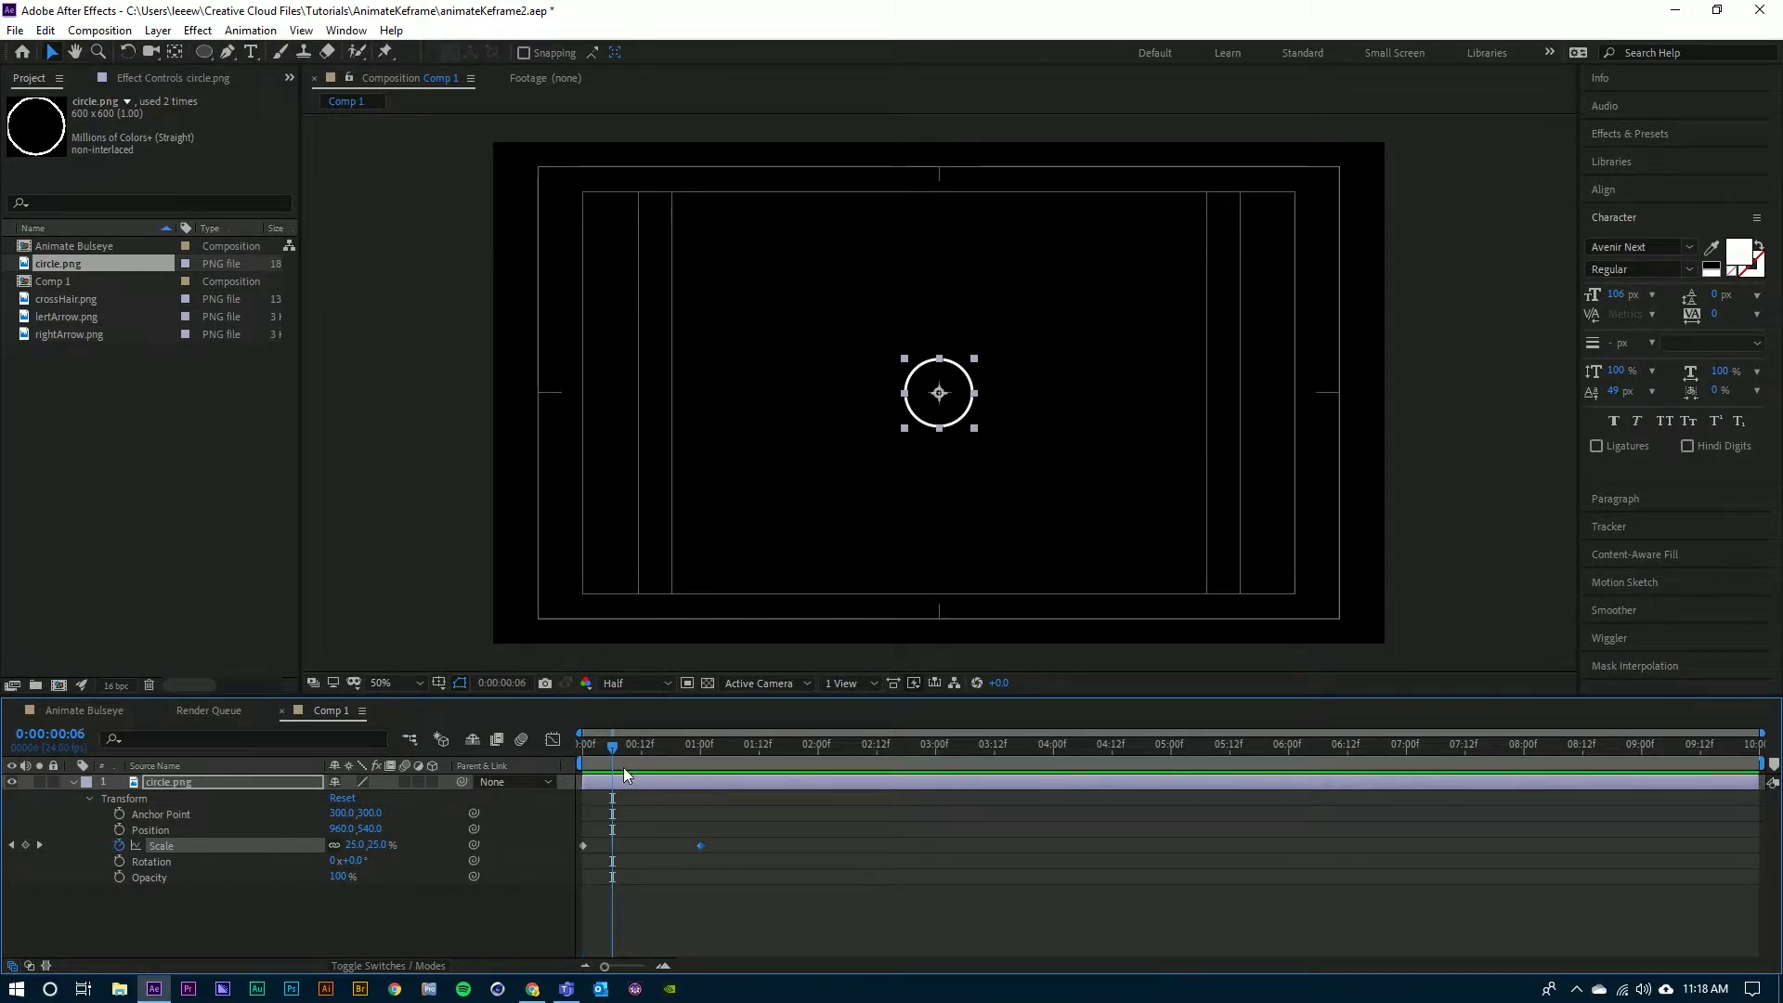
drag(615, 745, 568, 746)
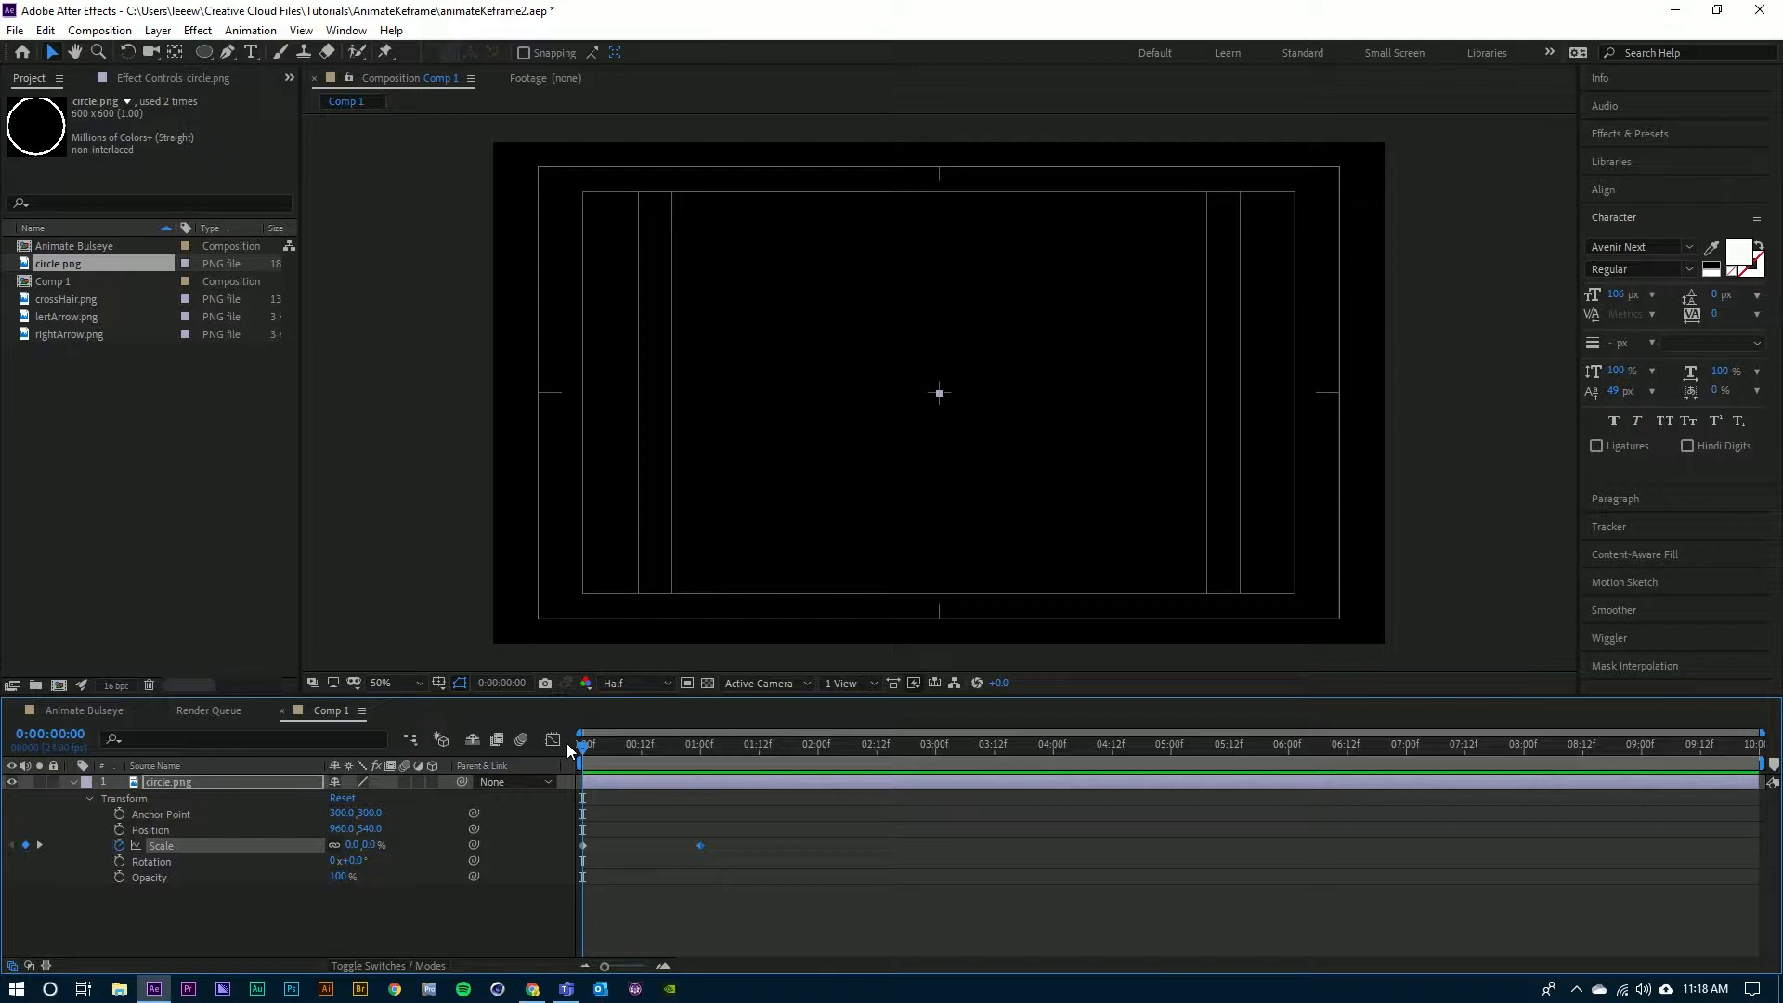
key(space)
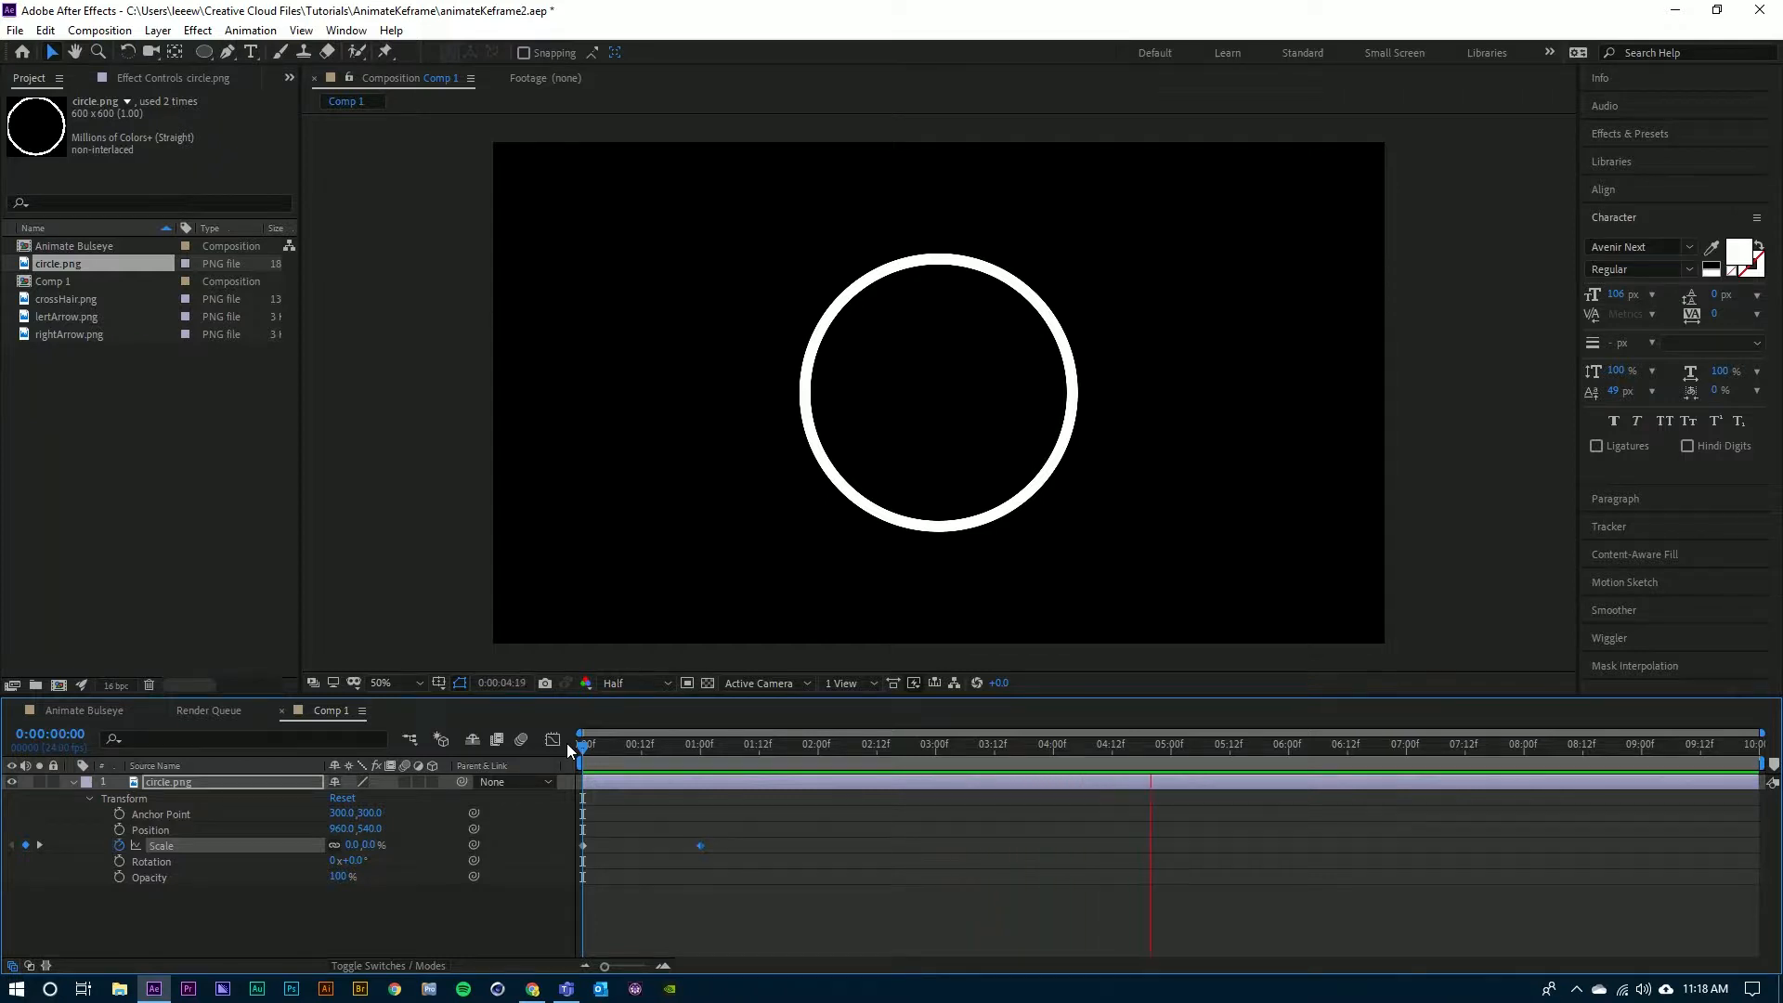
key(space)
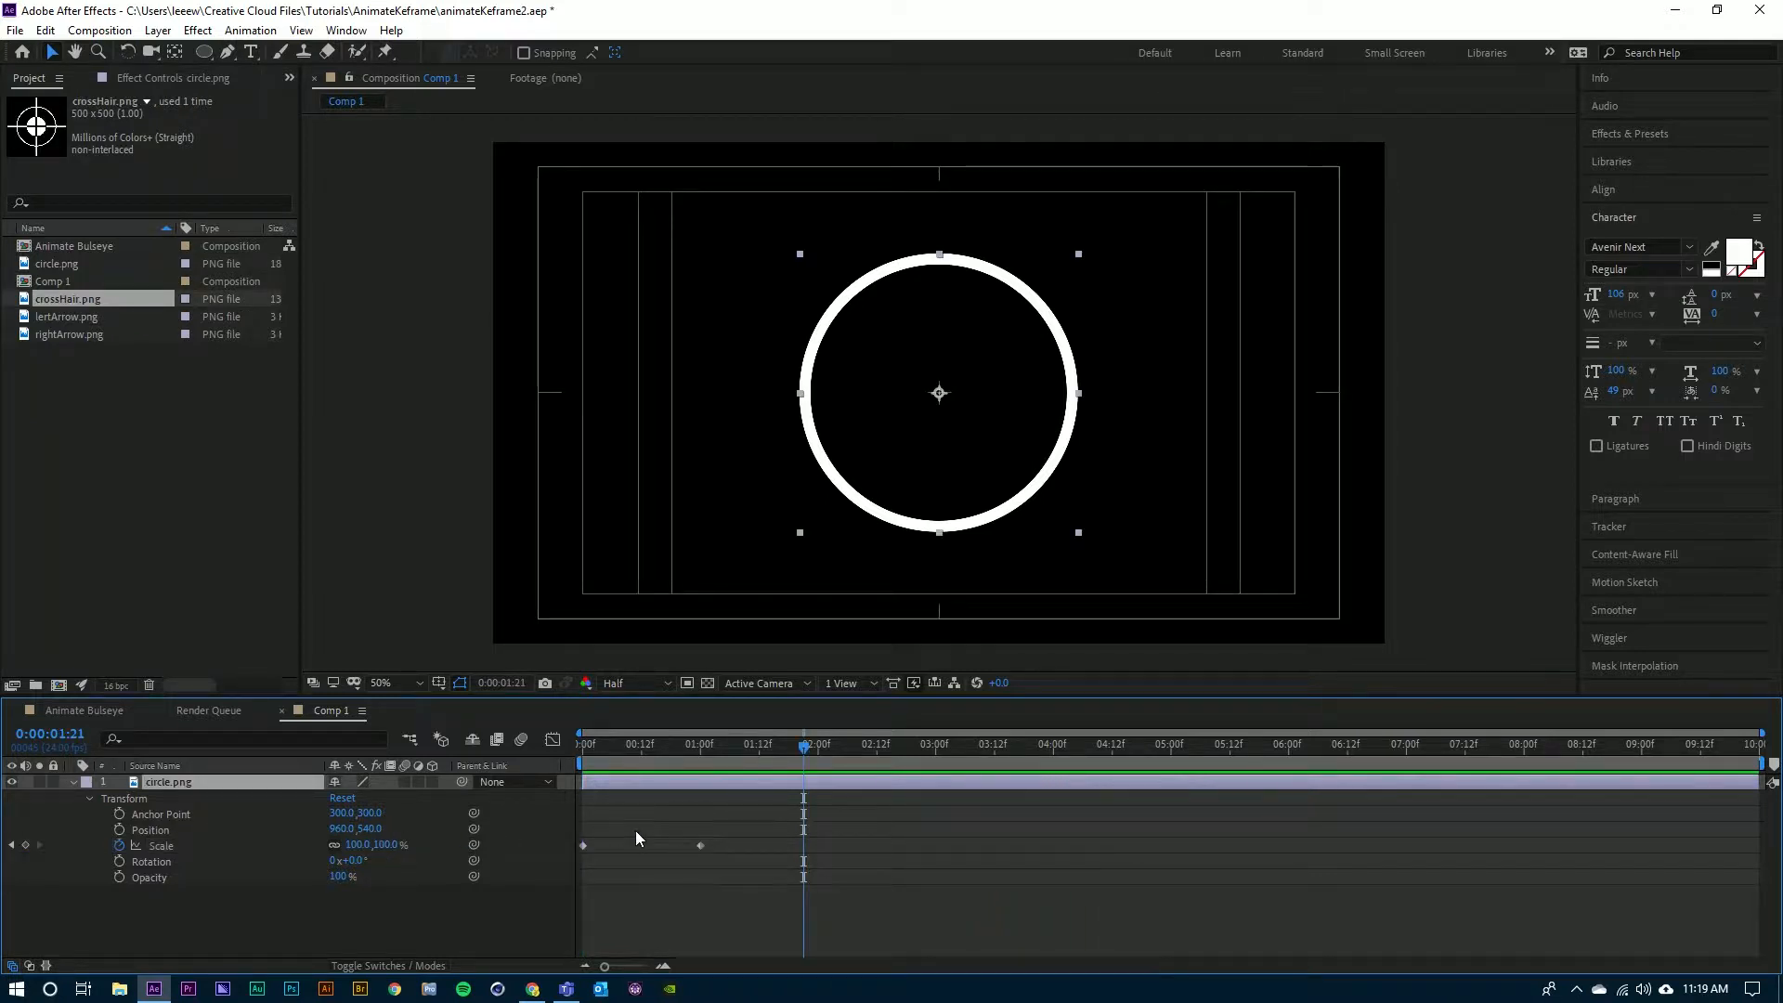
- Collapse the circle layer's properties and add crossHair.png to the timeline above it
click(71, 783)
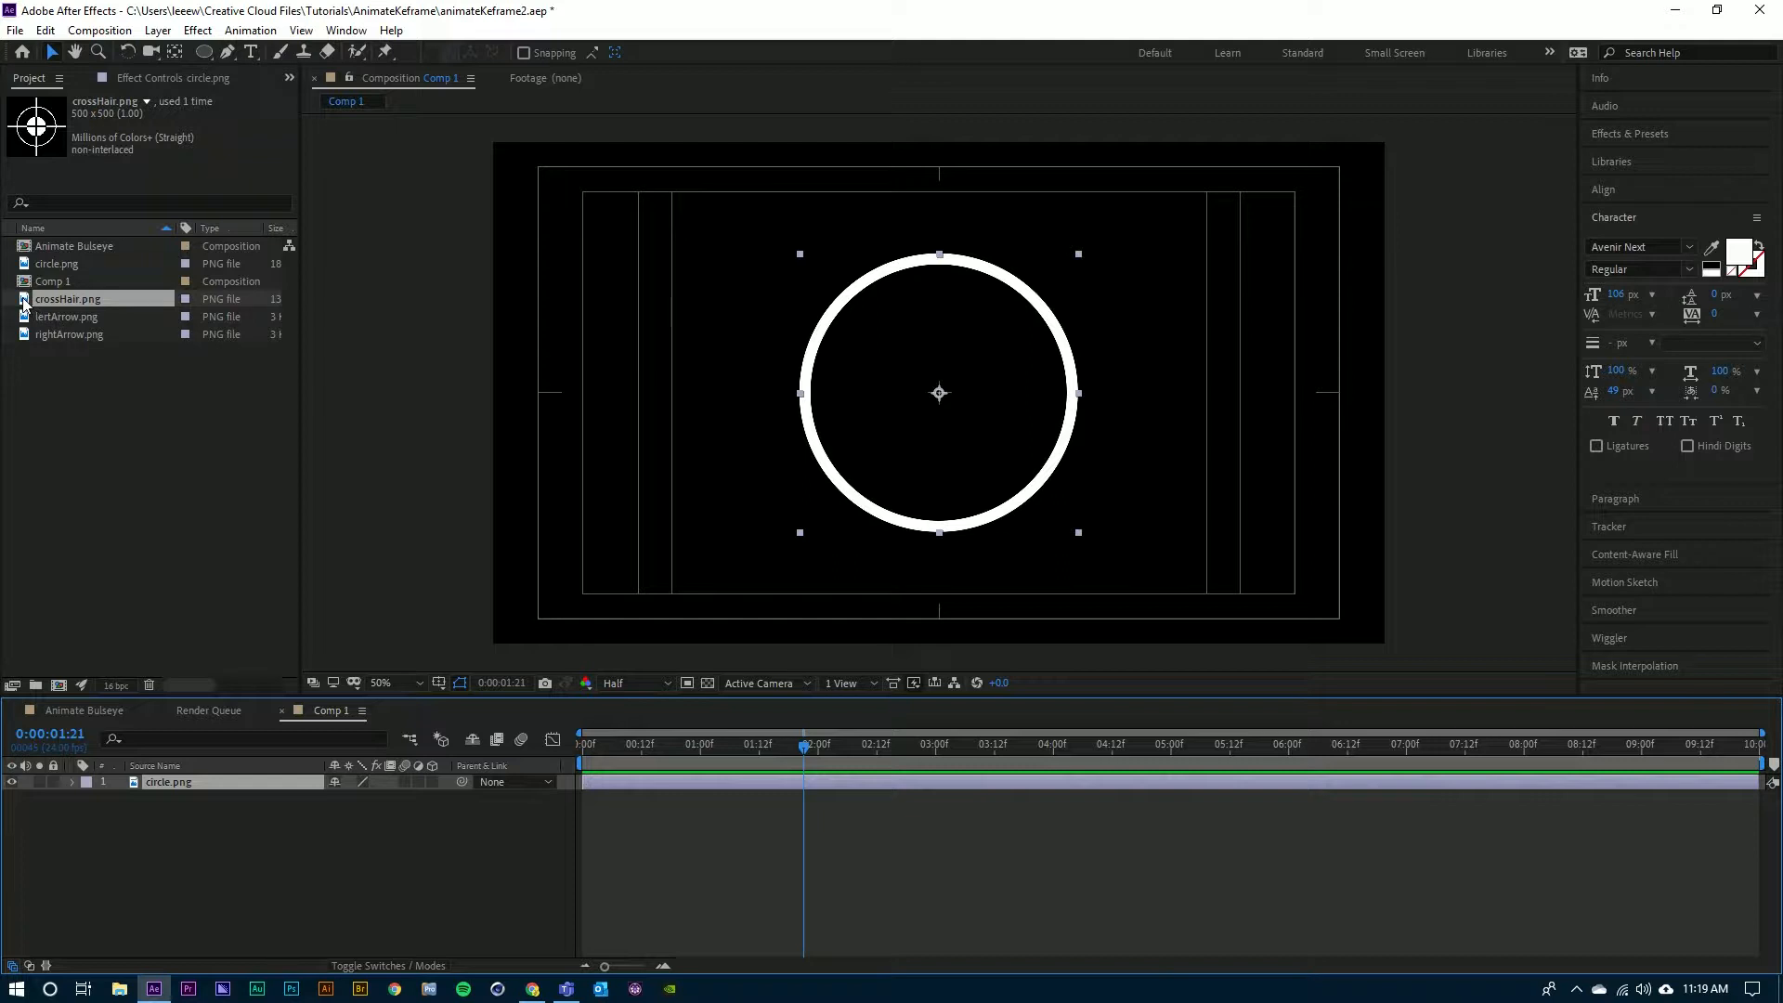
drag(23, 302, 147, 778)
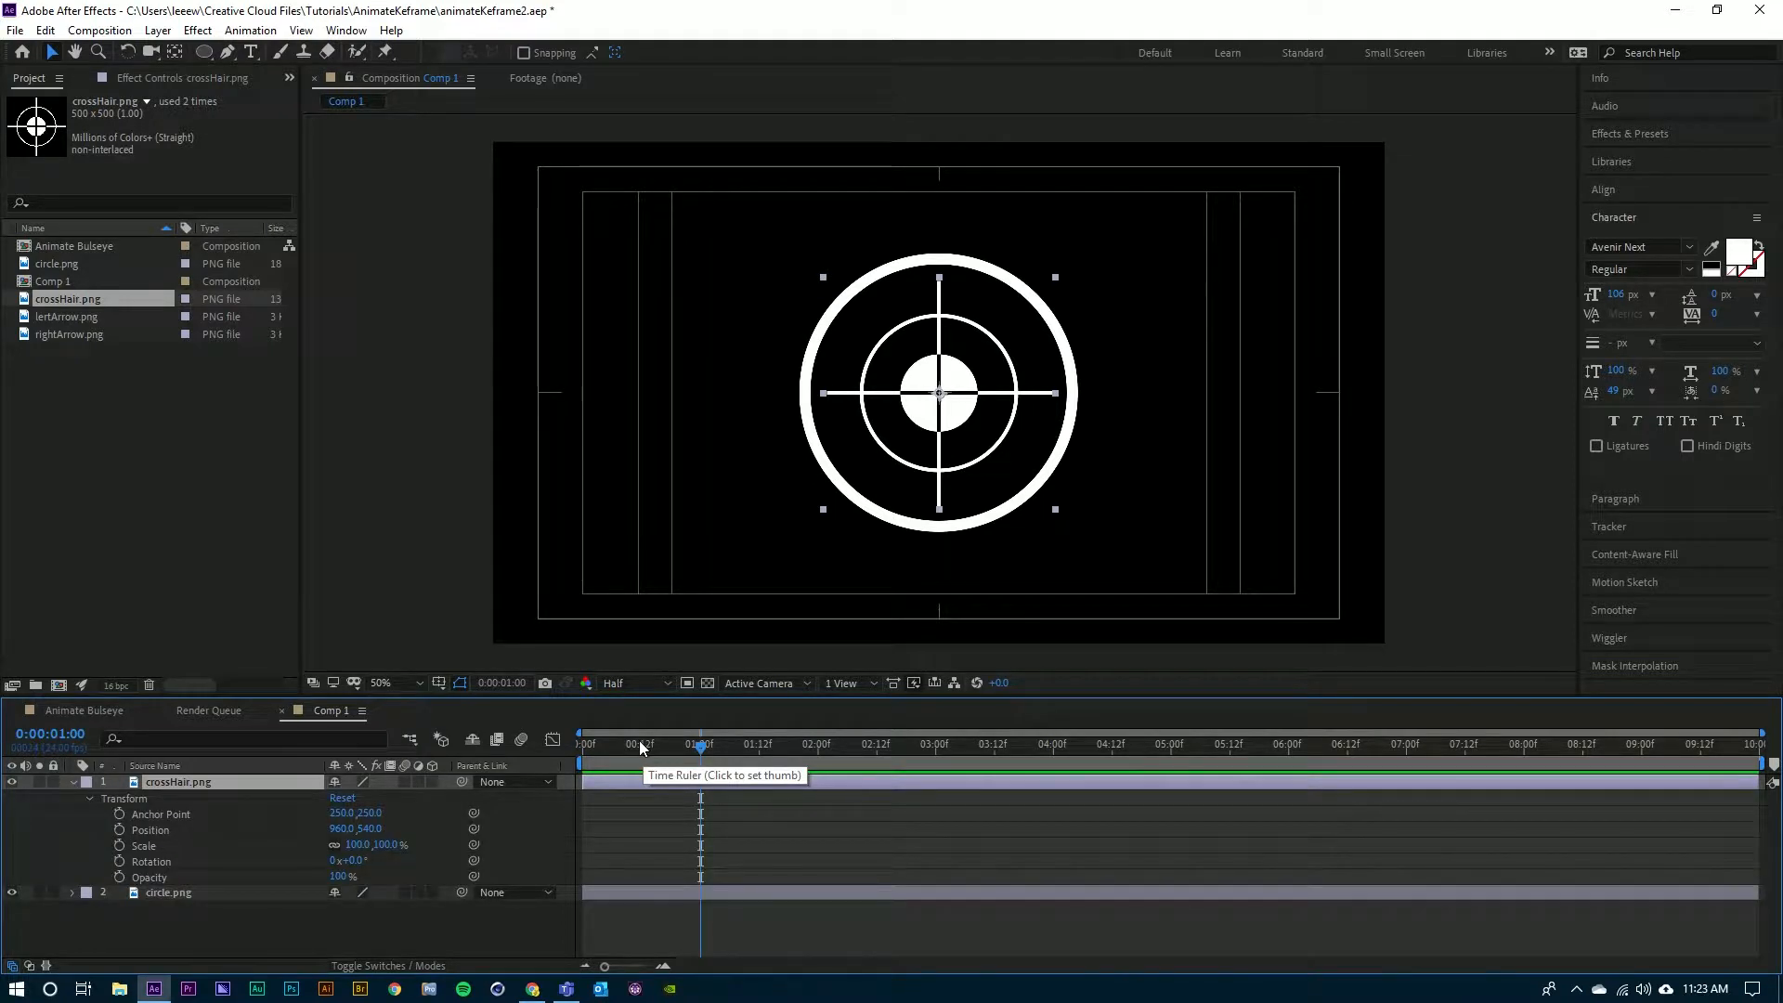
- Move the current time to 0:00:00:12
click(643, 744)
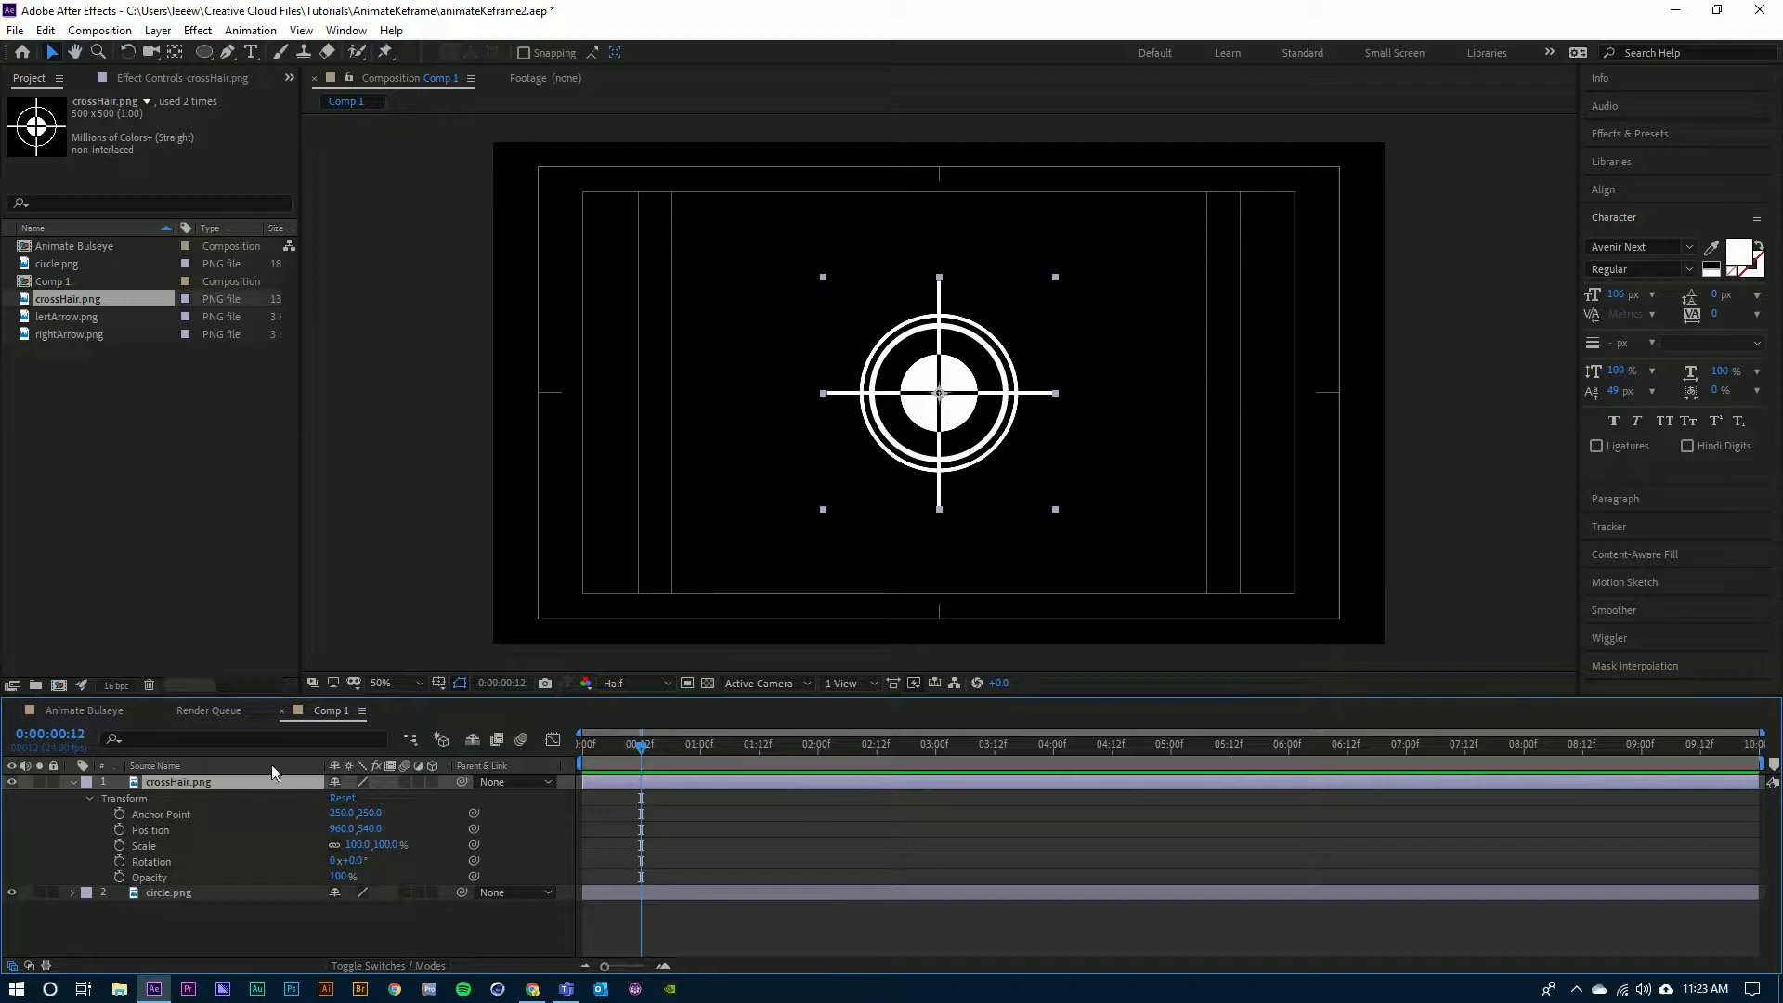
click(70, 736)
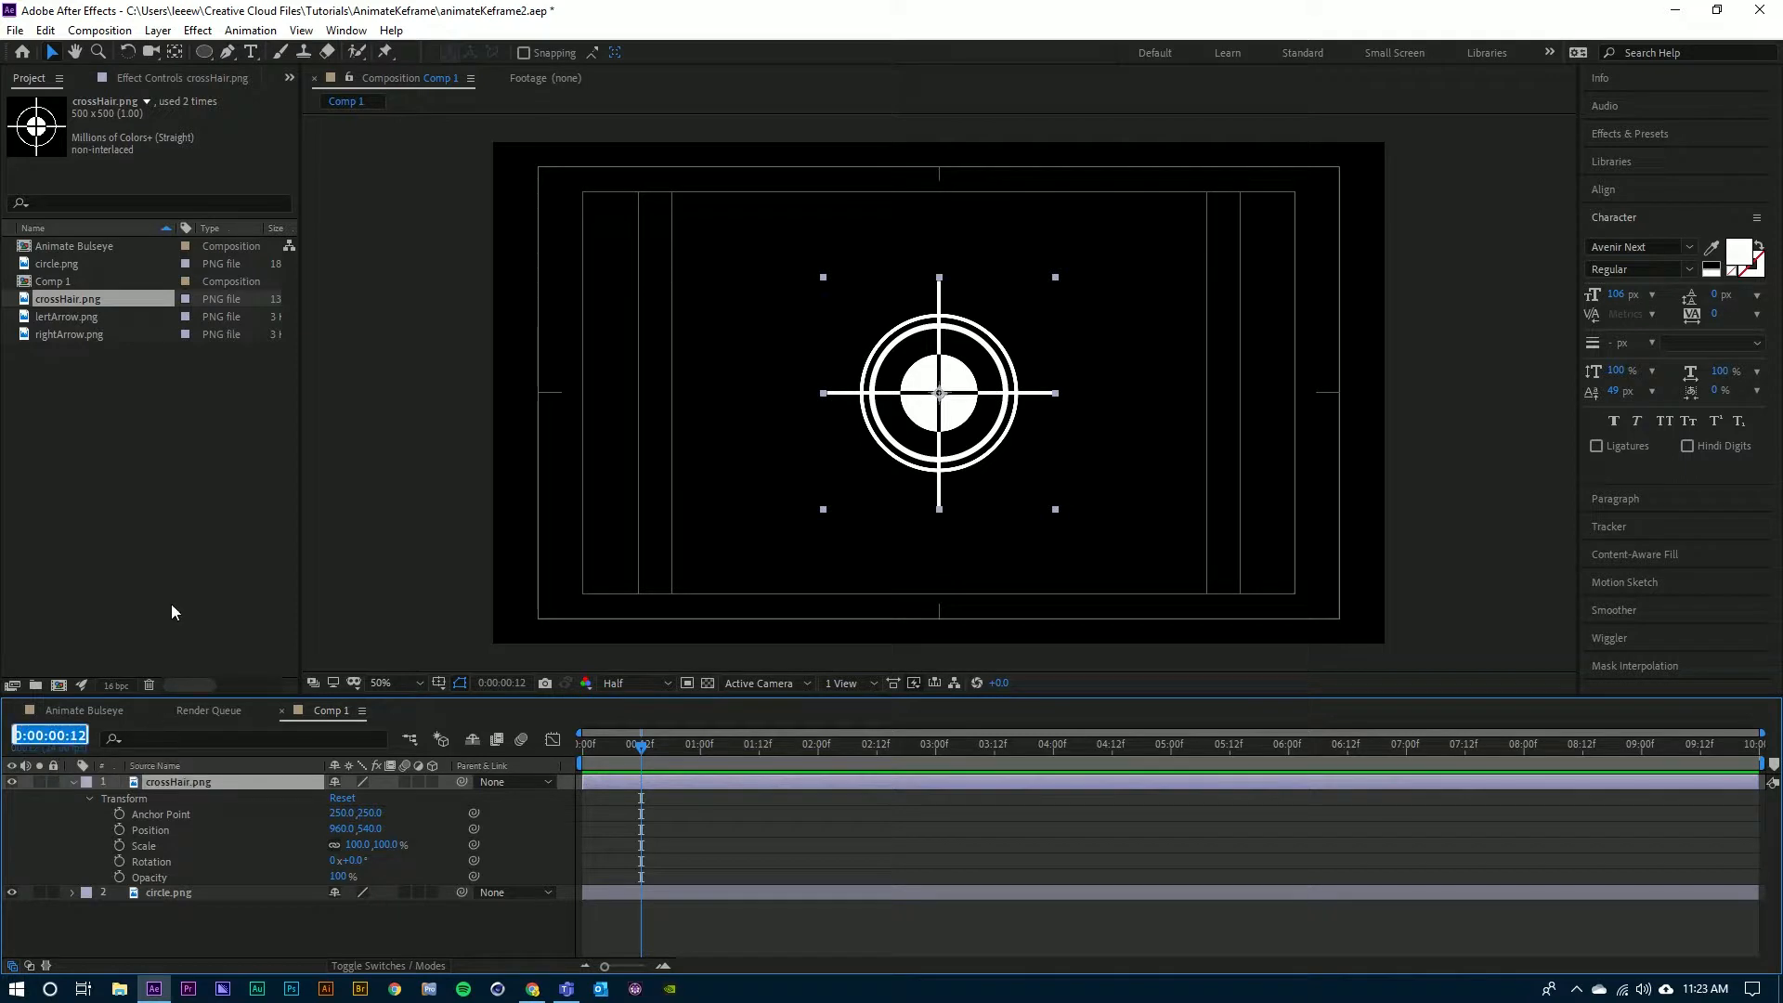
text(12)
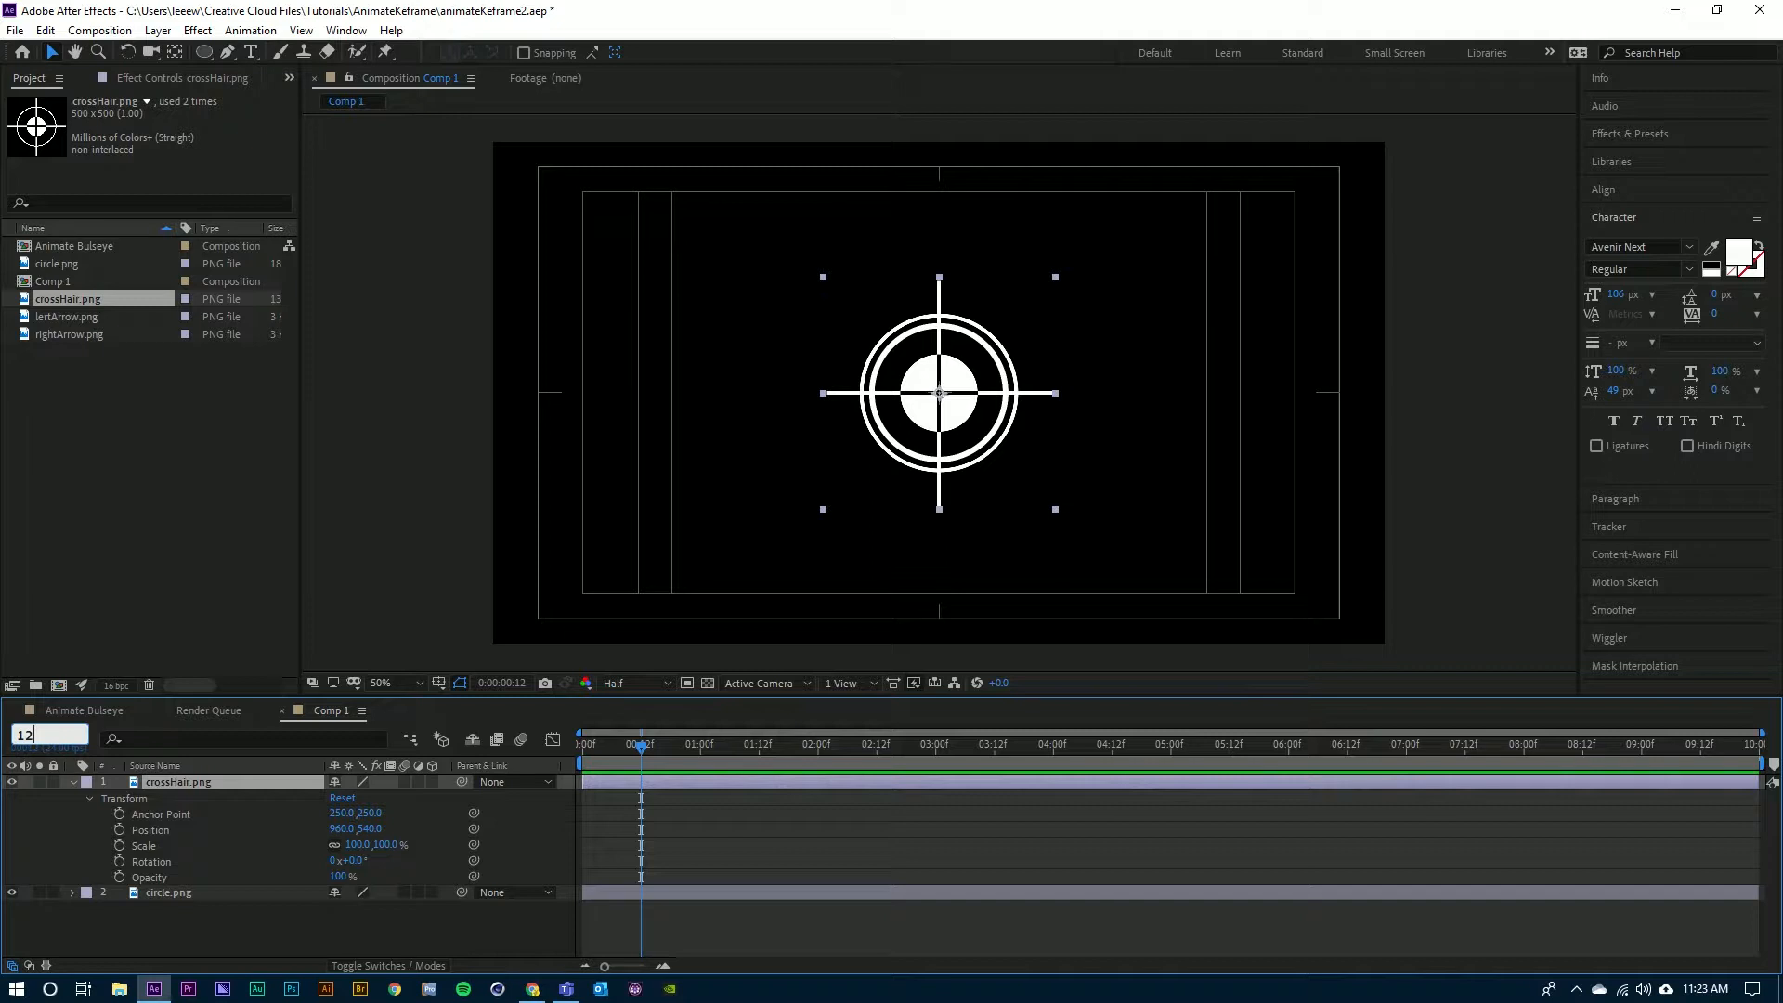
key(Return)
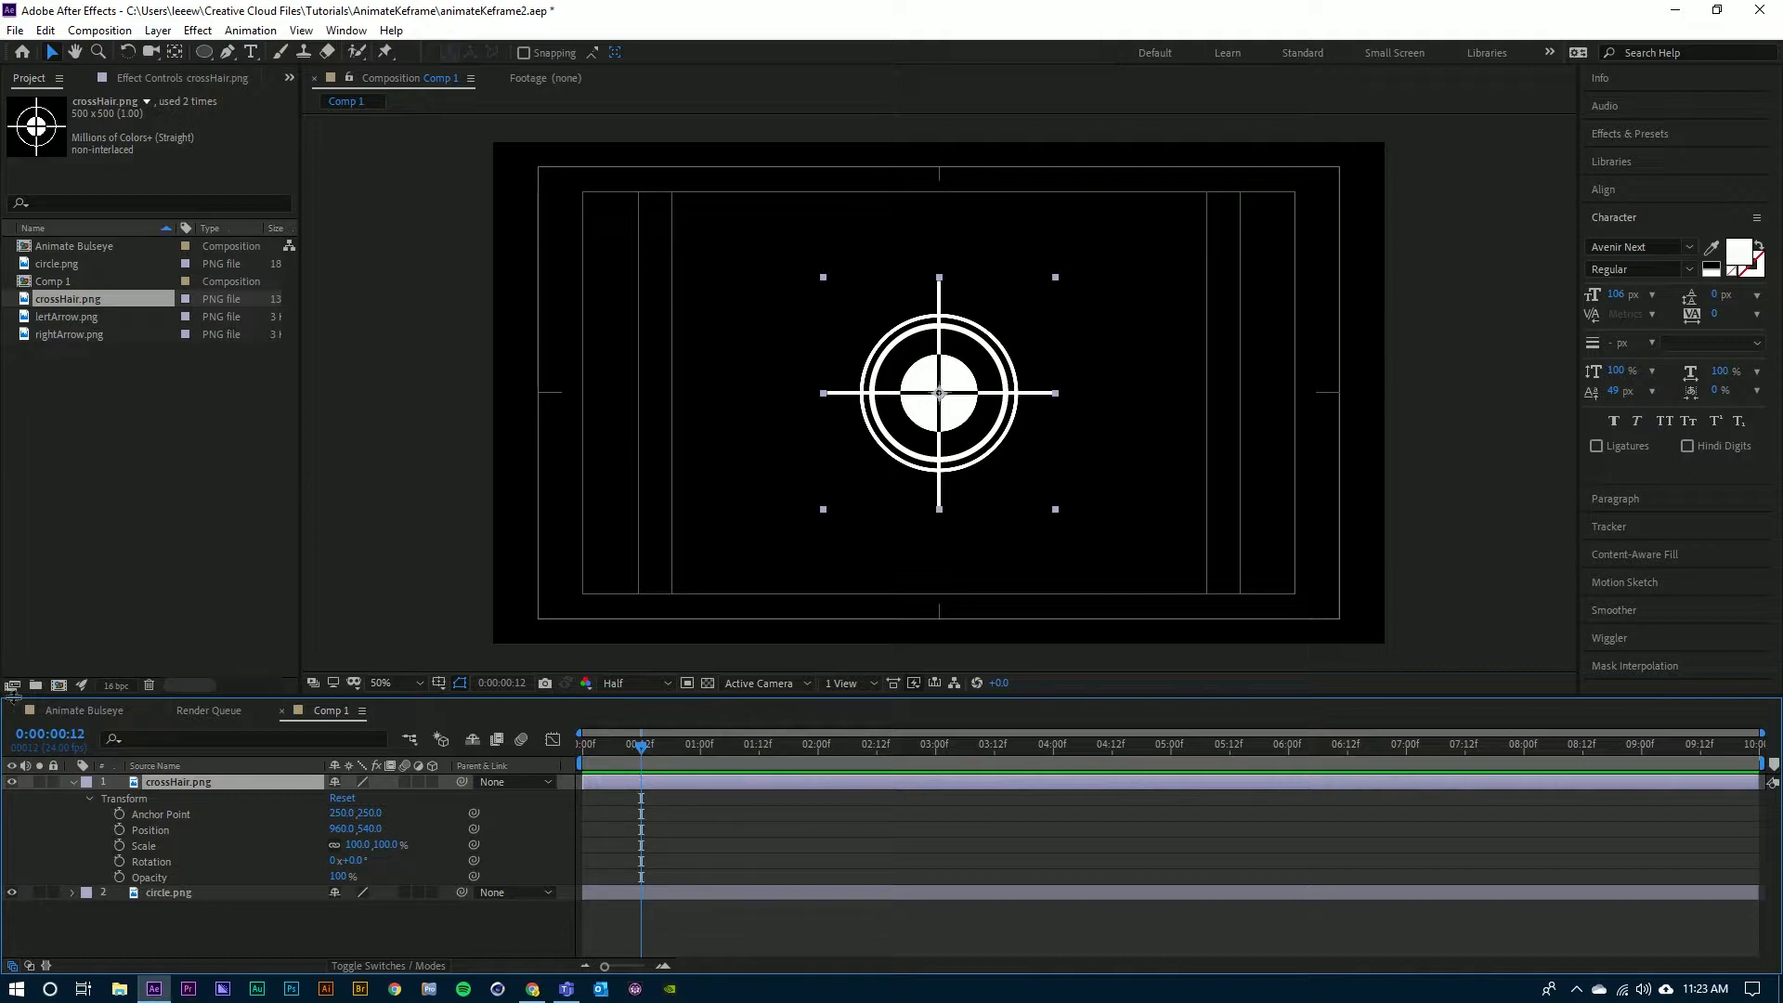
- Jump the current time to 0:00:01:12 and return it to 0:00:00:12
click(51, 734)
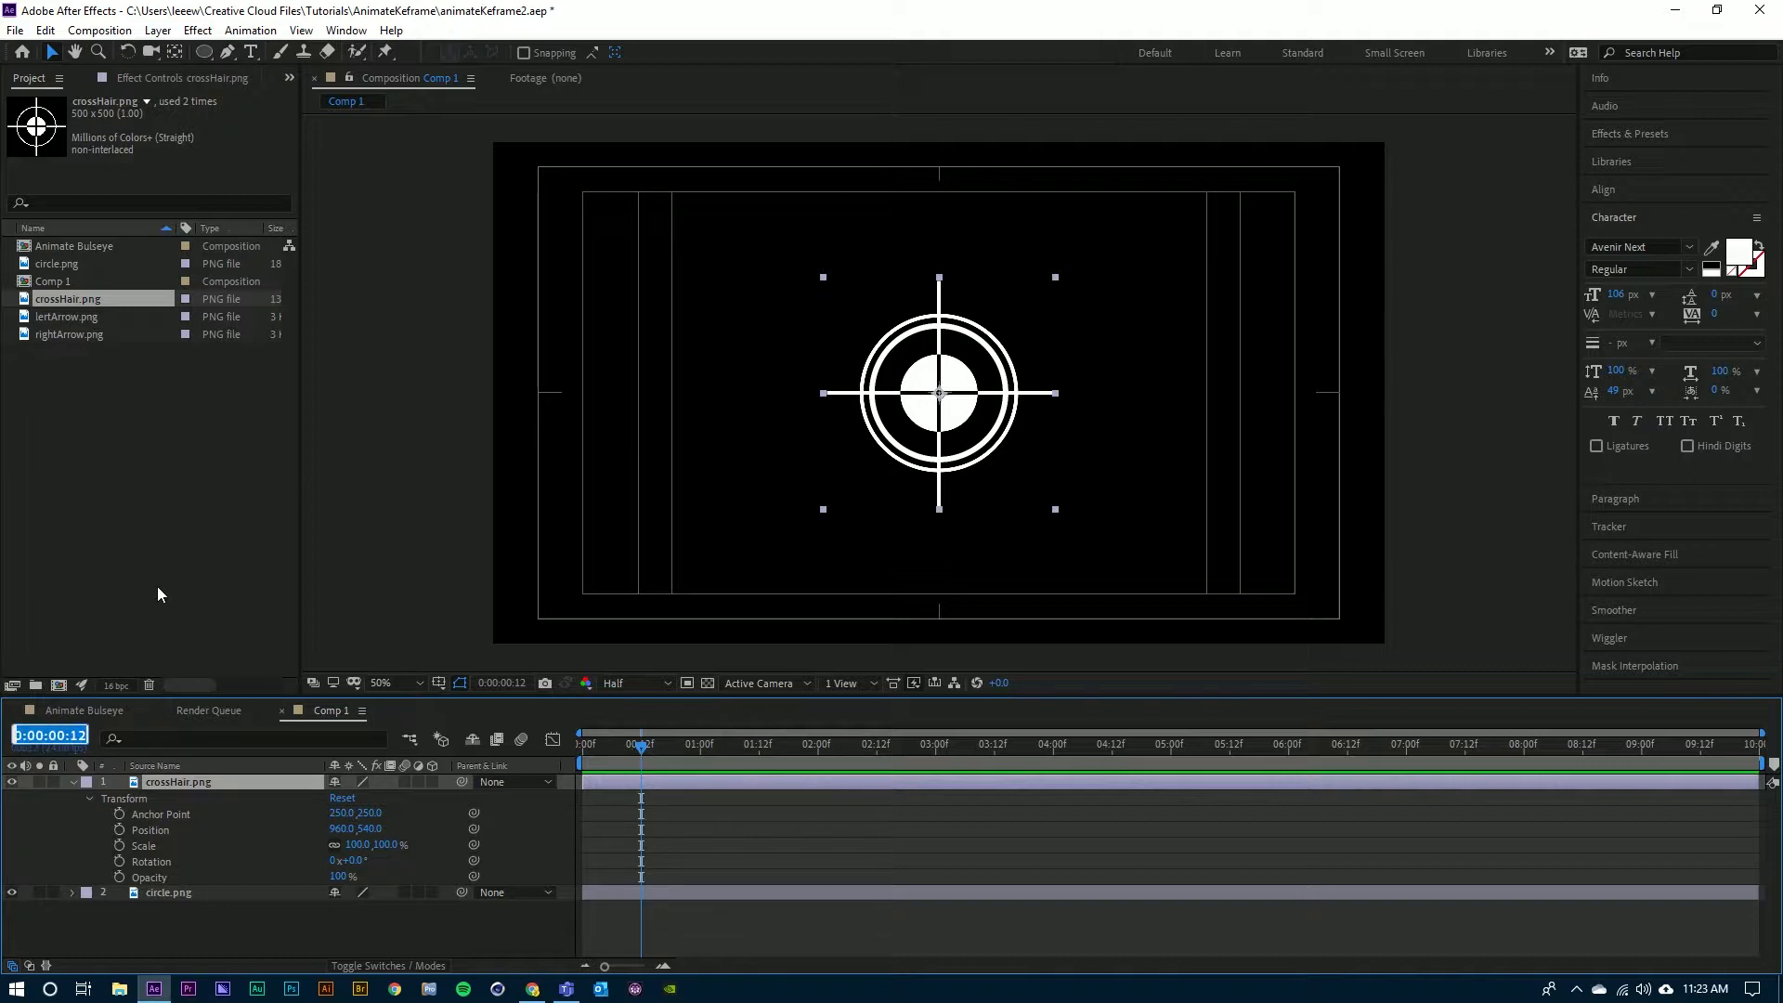
text(1)
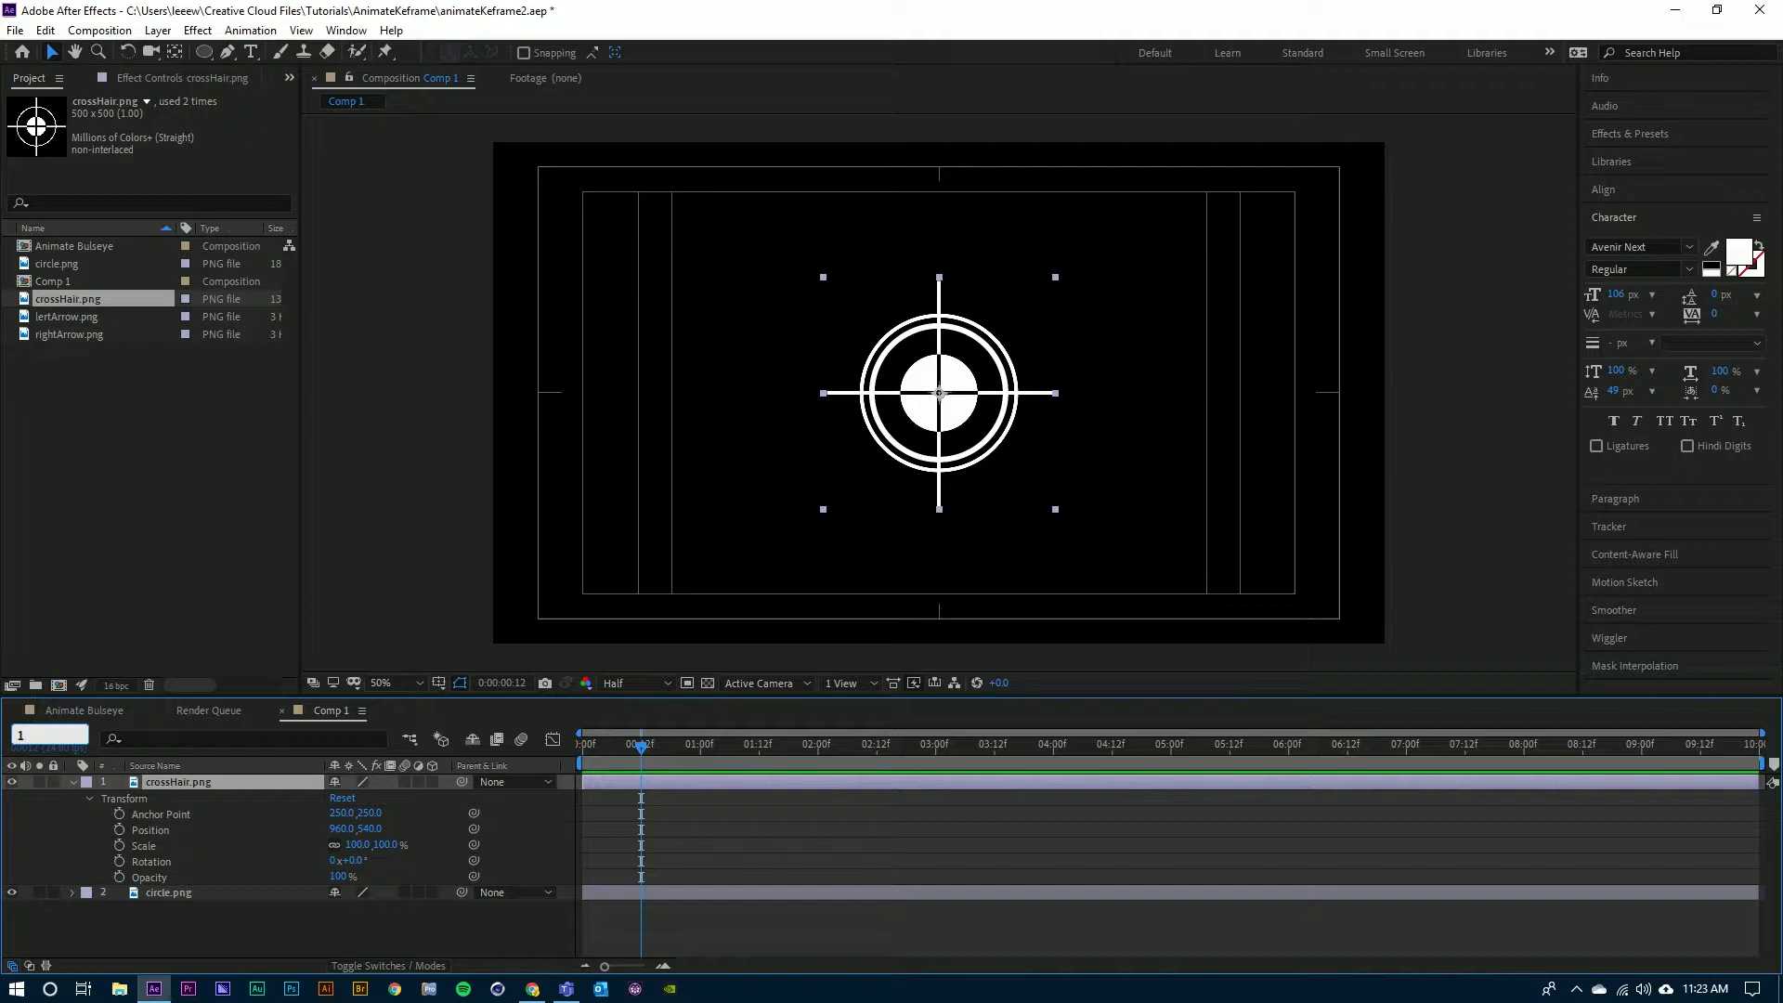
text(12)
key(Return)
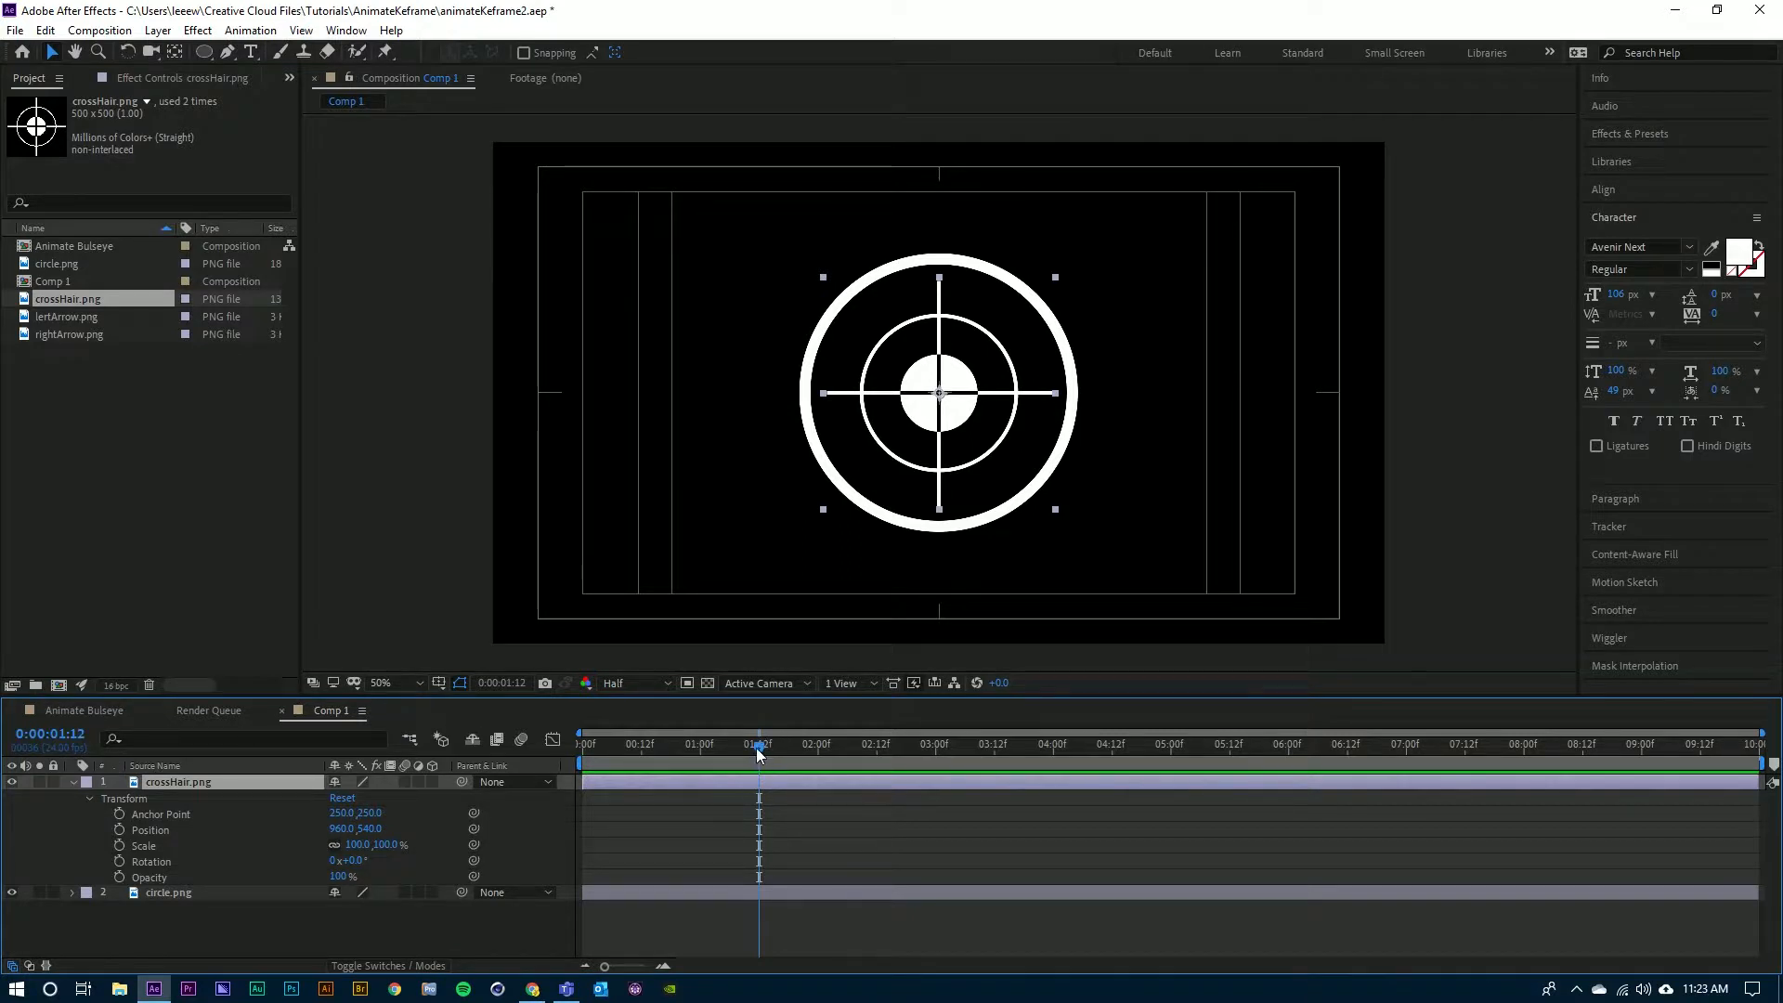
drag(760, 749, 640, 760)
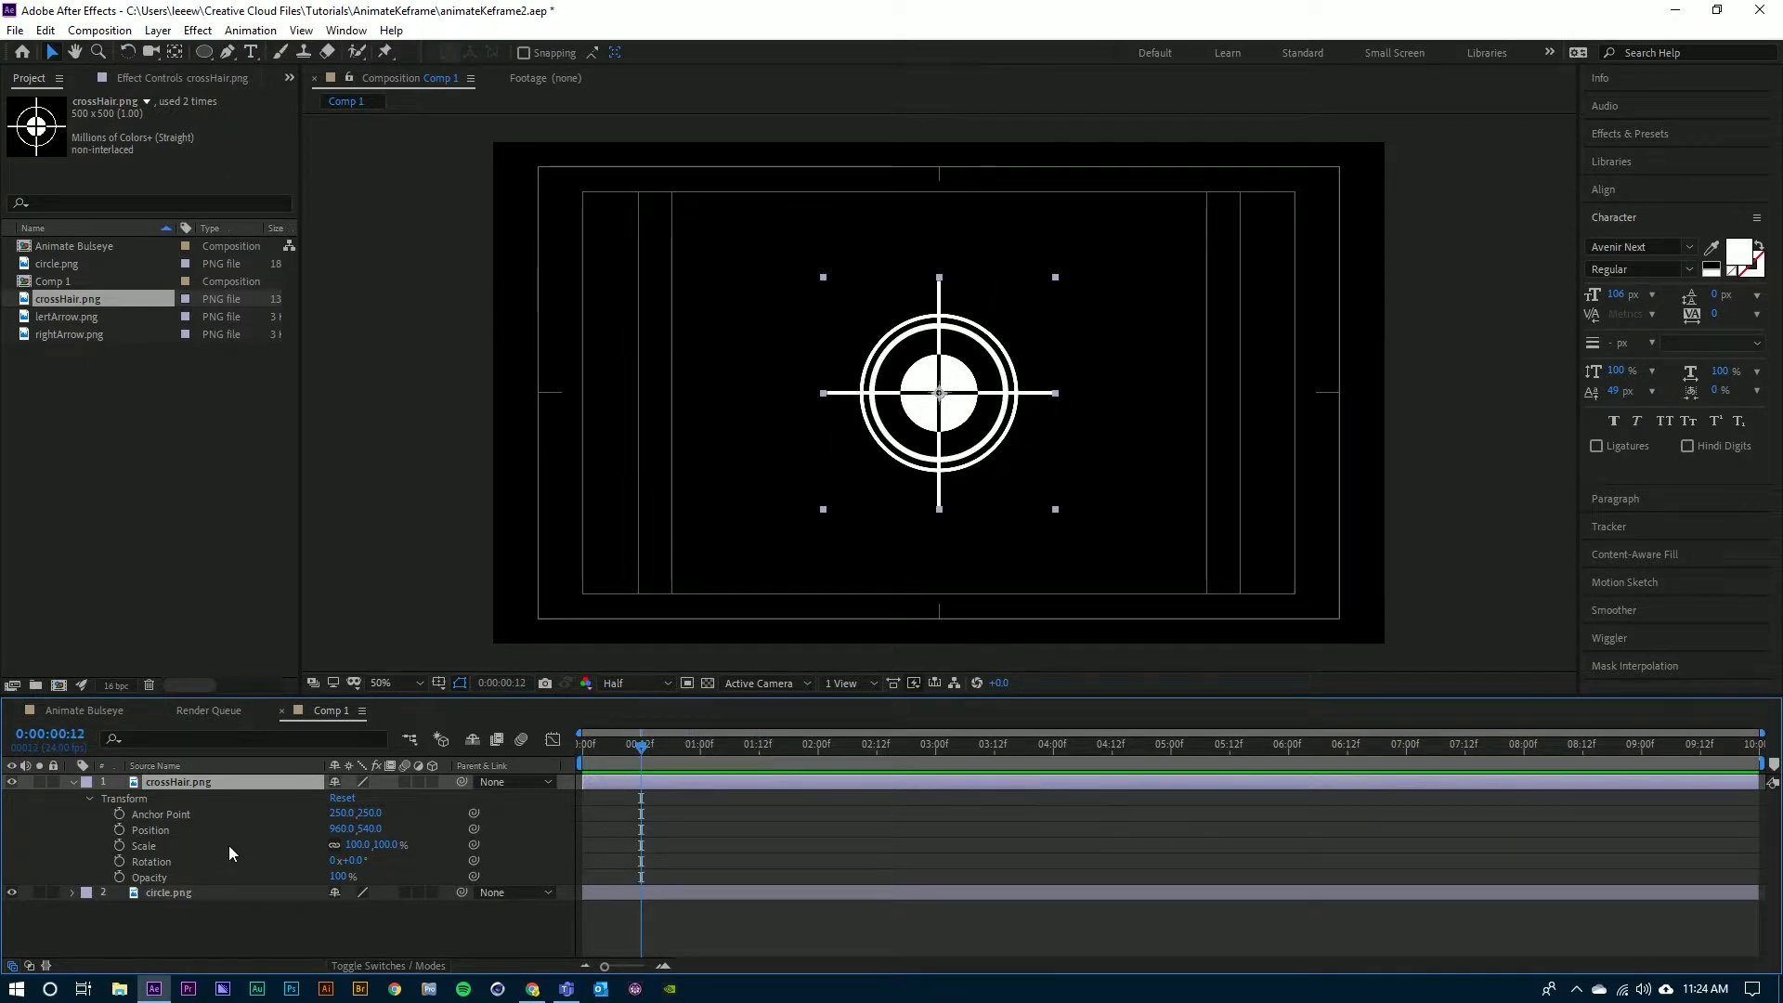
- Enable Rotation keyframing on the crosshair layer at 0:00:00:12 and add a 180° keyframe at 0:00:01:12
click(119, 862)
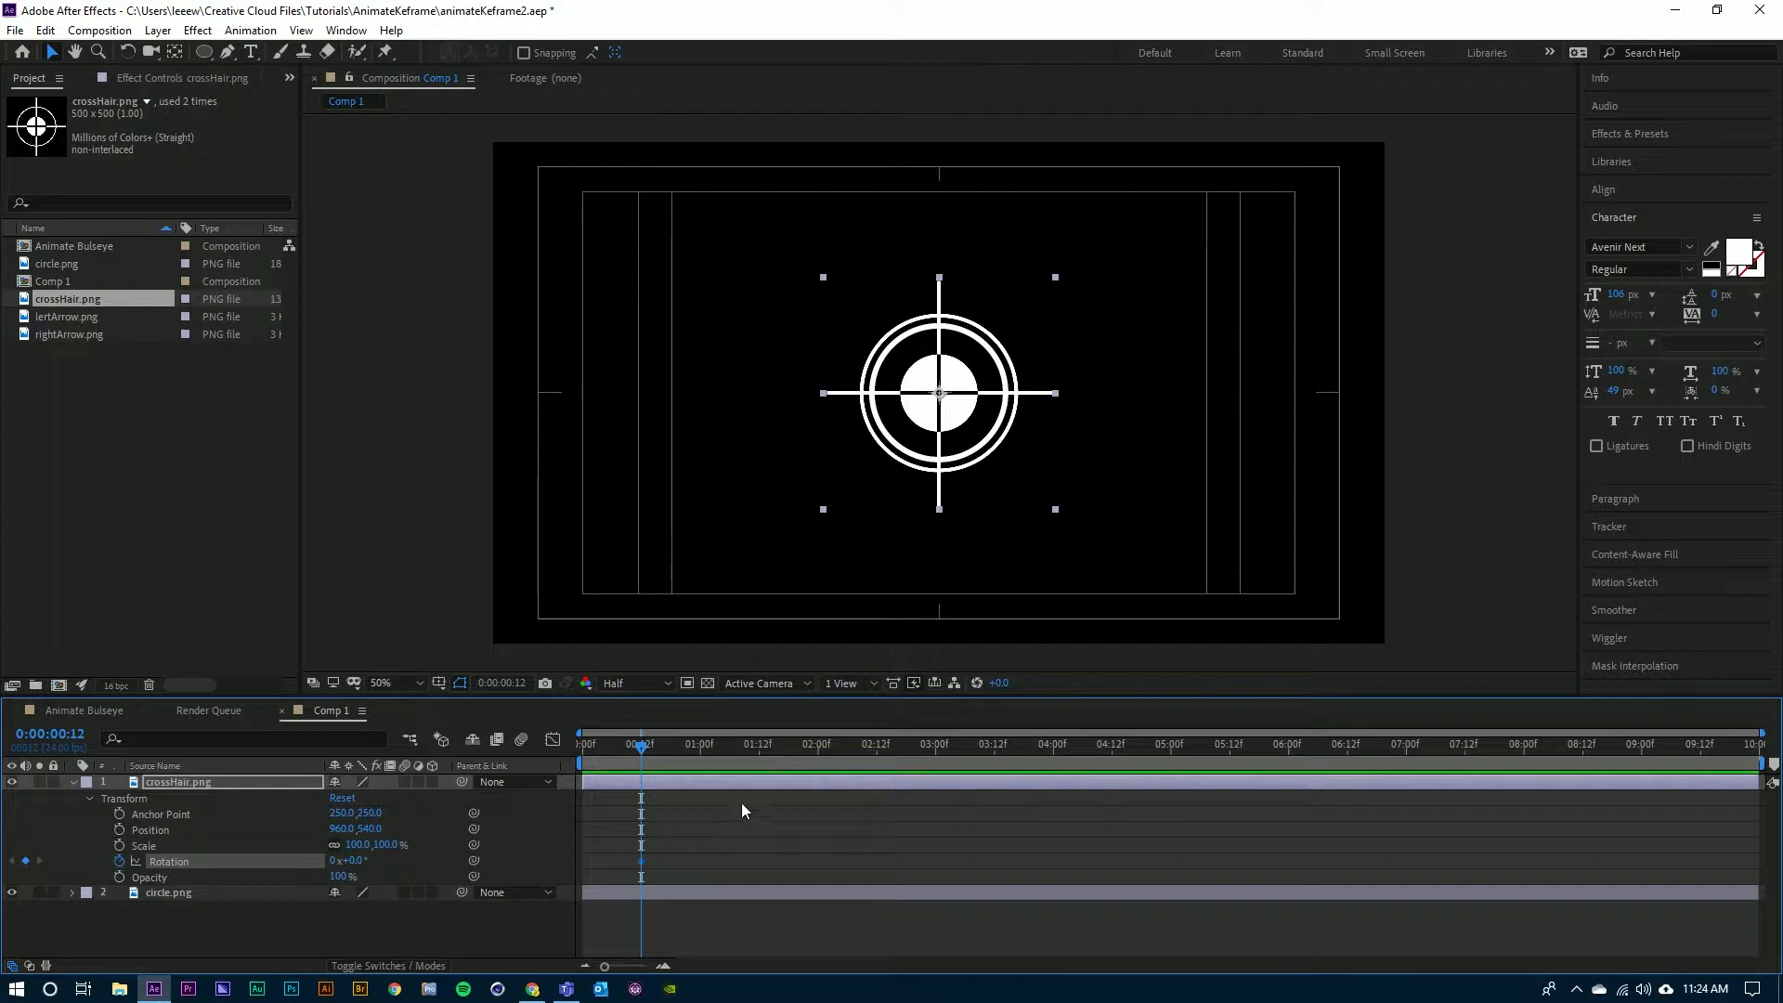
click(759, 745)
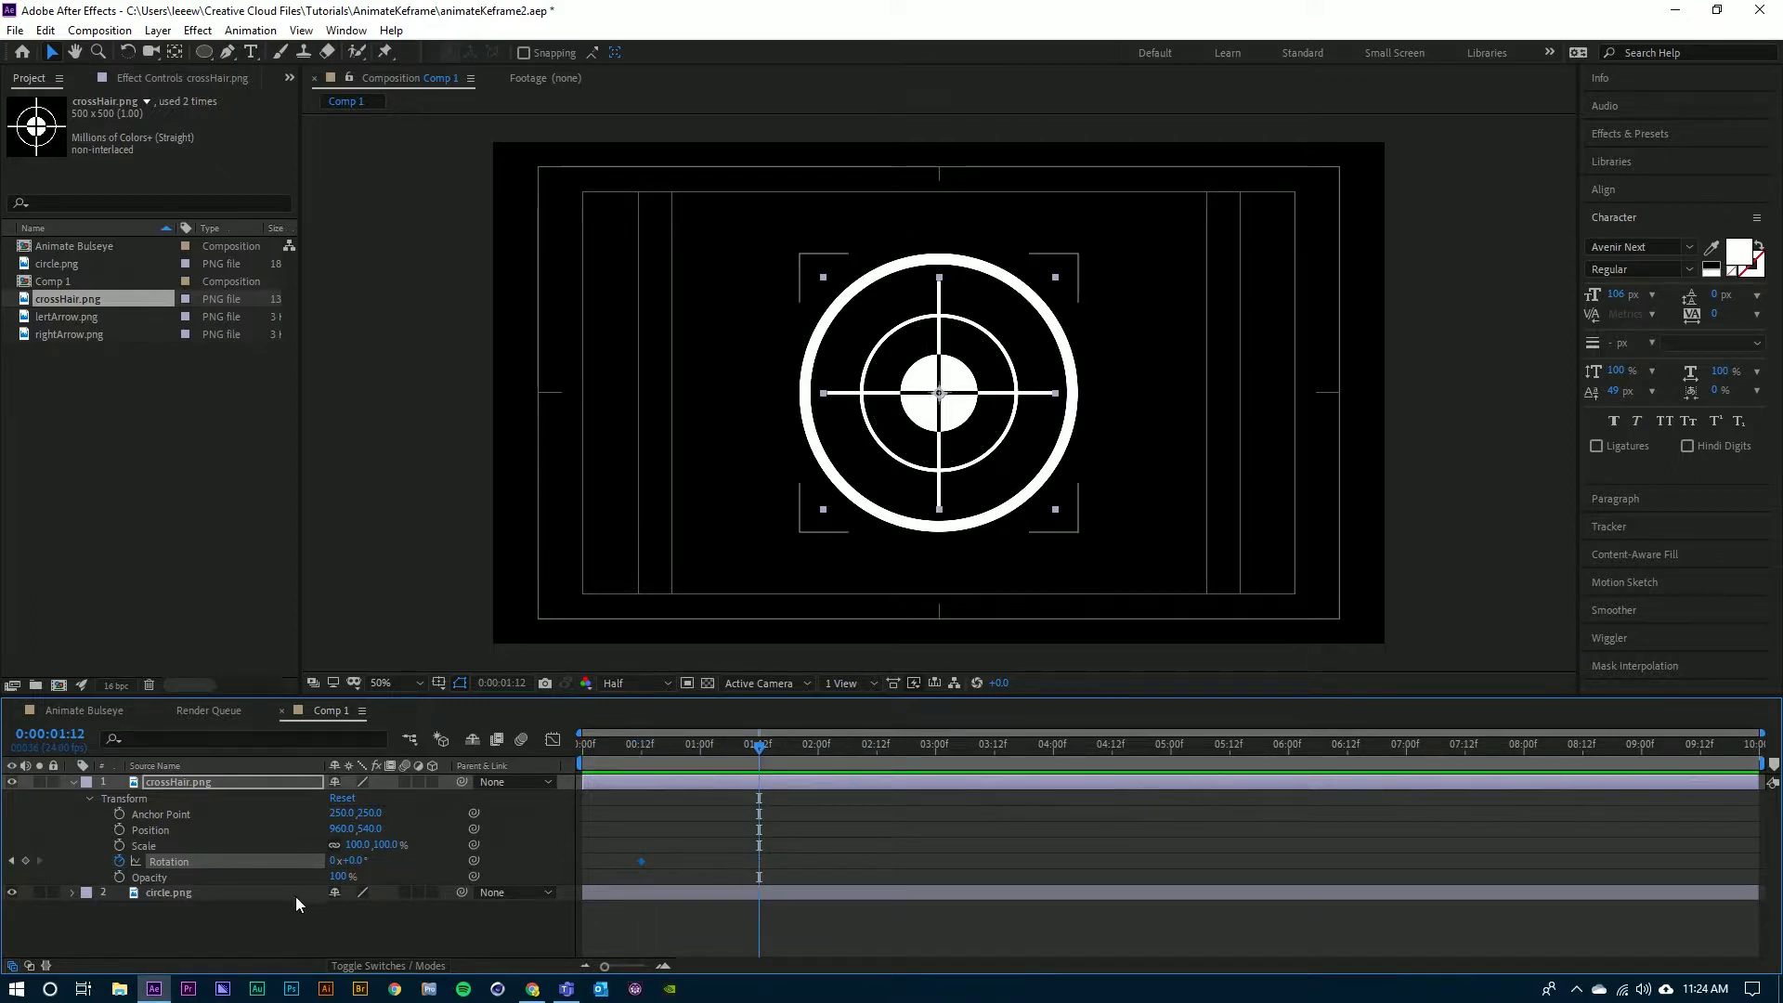
click(354, 860)
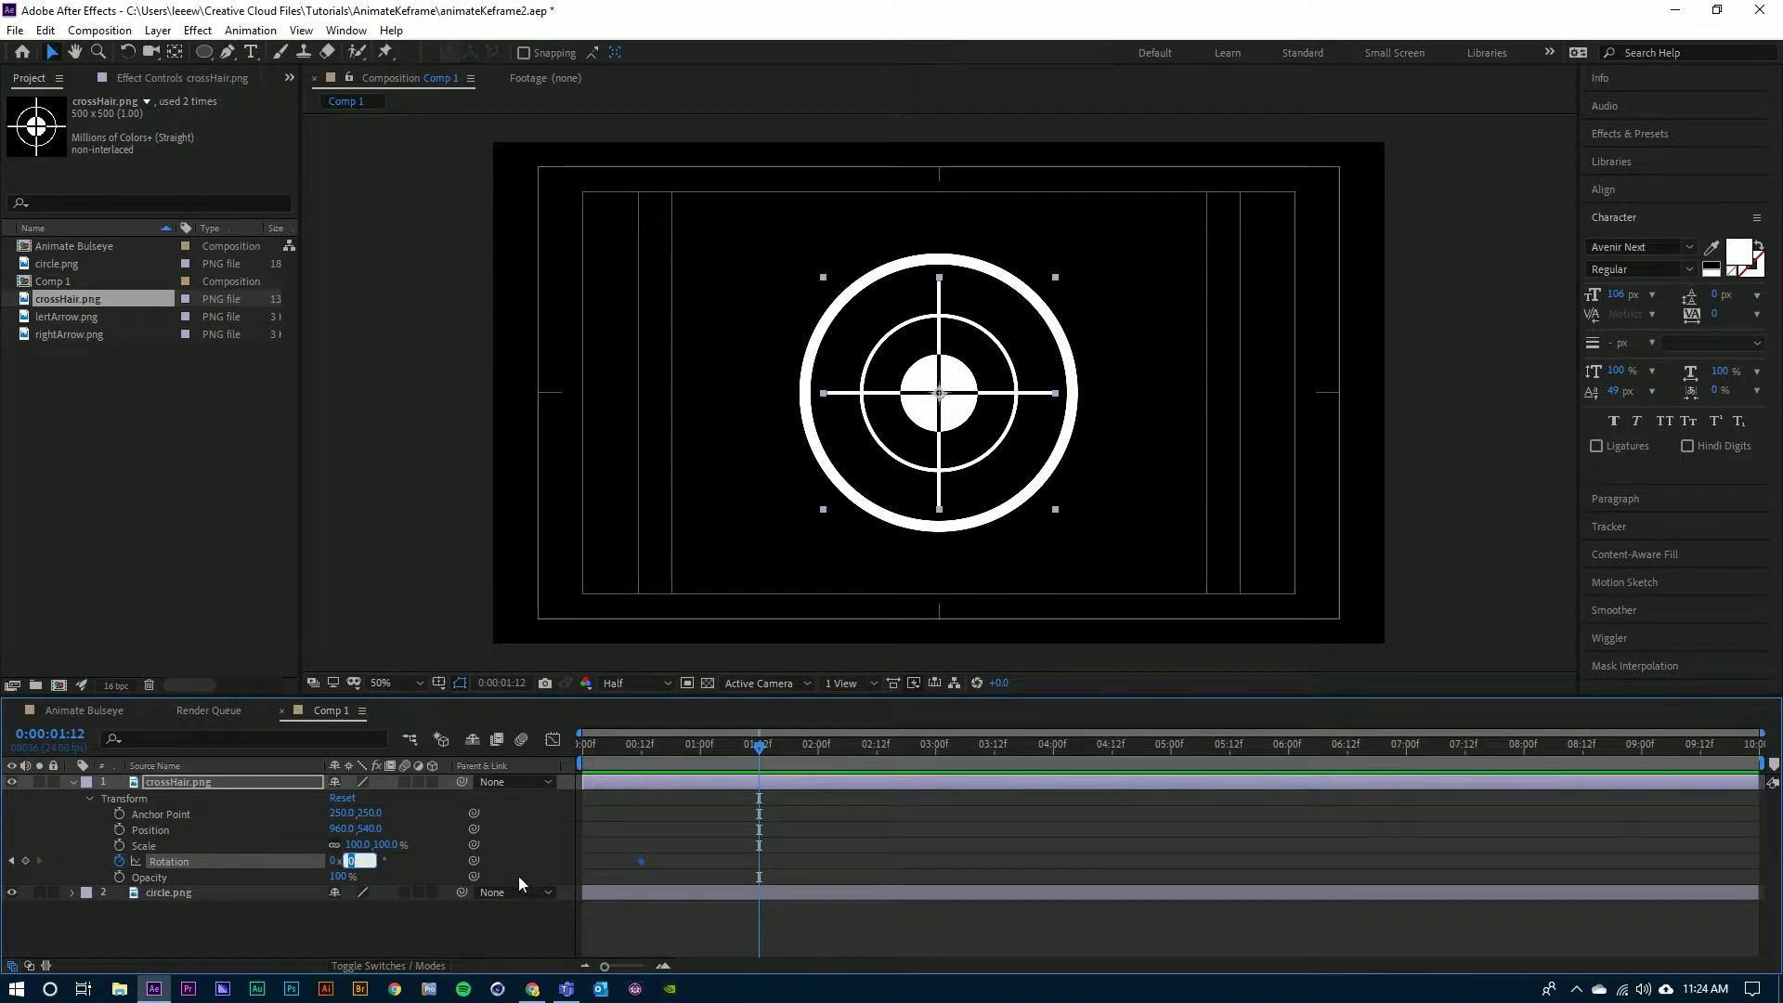
text(180)
mouse_move(758, 746)
mouse_down()
mouse_move(550, 755)
mouse_move(750, 765)
mouse_move(649, 782)
mouse_move(760, 772)
mouse_up()
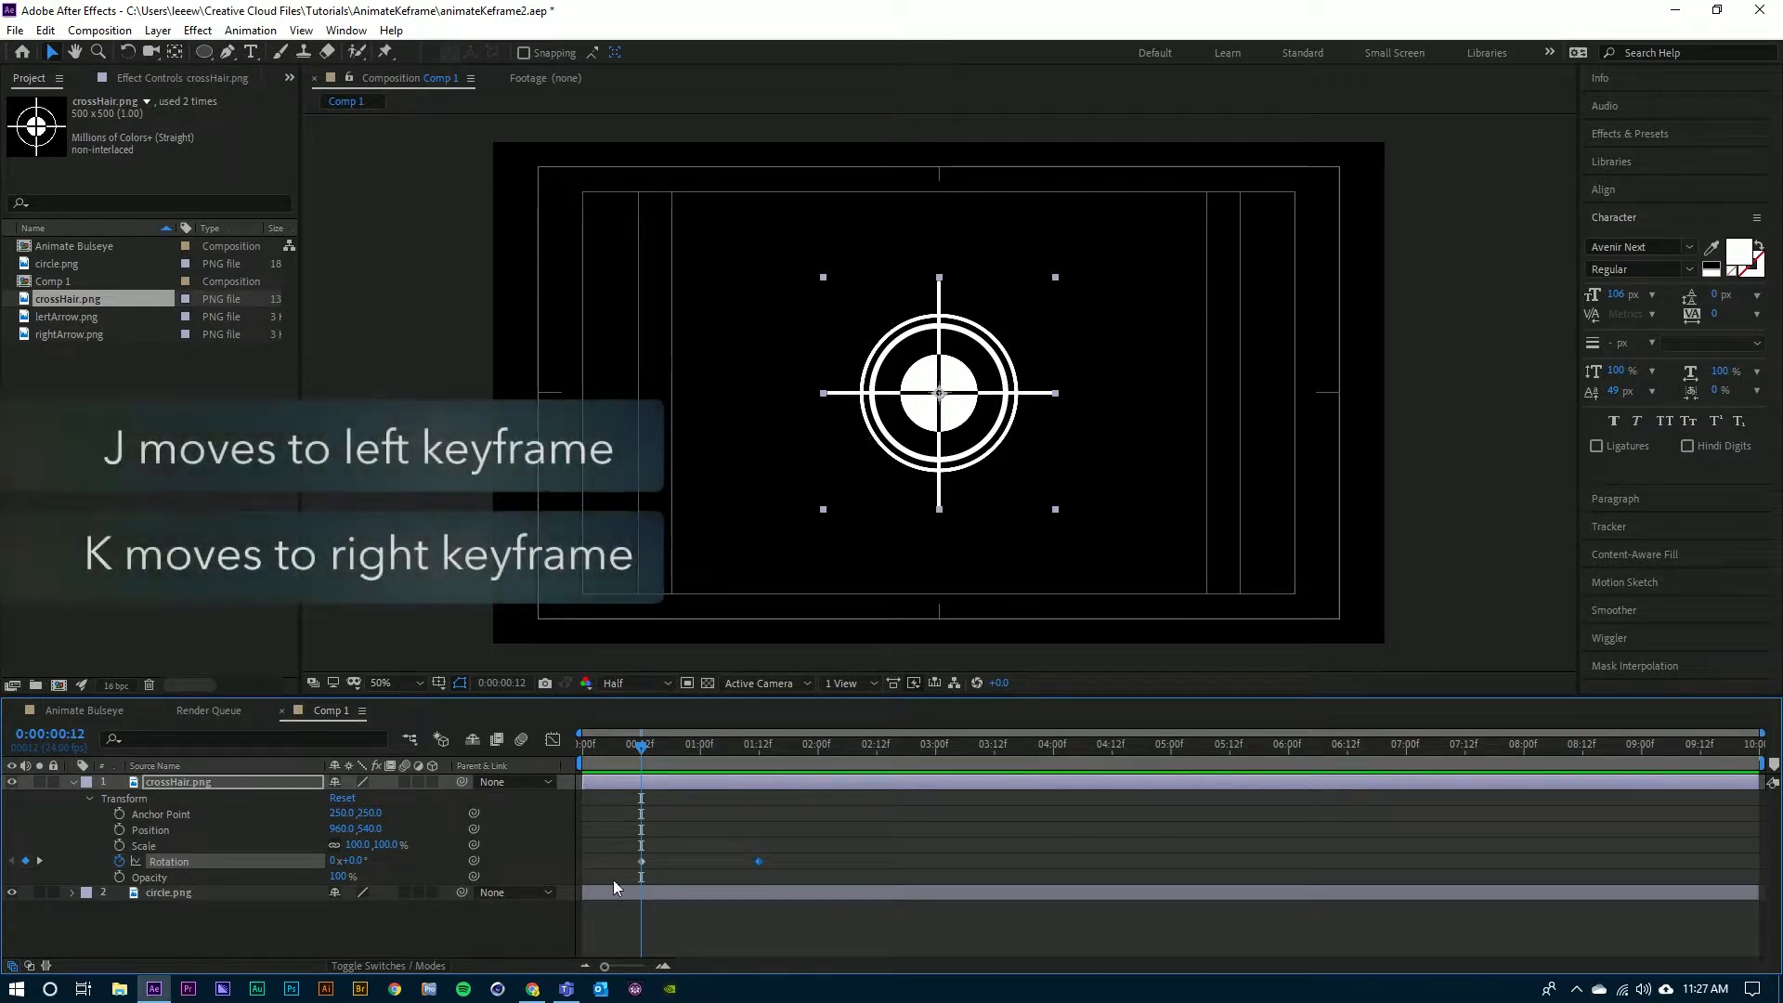
- Enable Opacity keyframing on the crosshair layer at 0:00:00:12 and set its opacity to 0%
key(j)
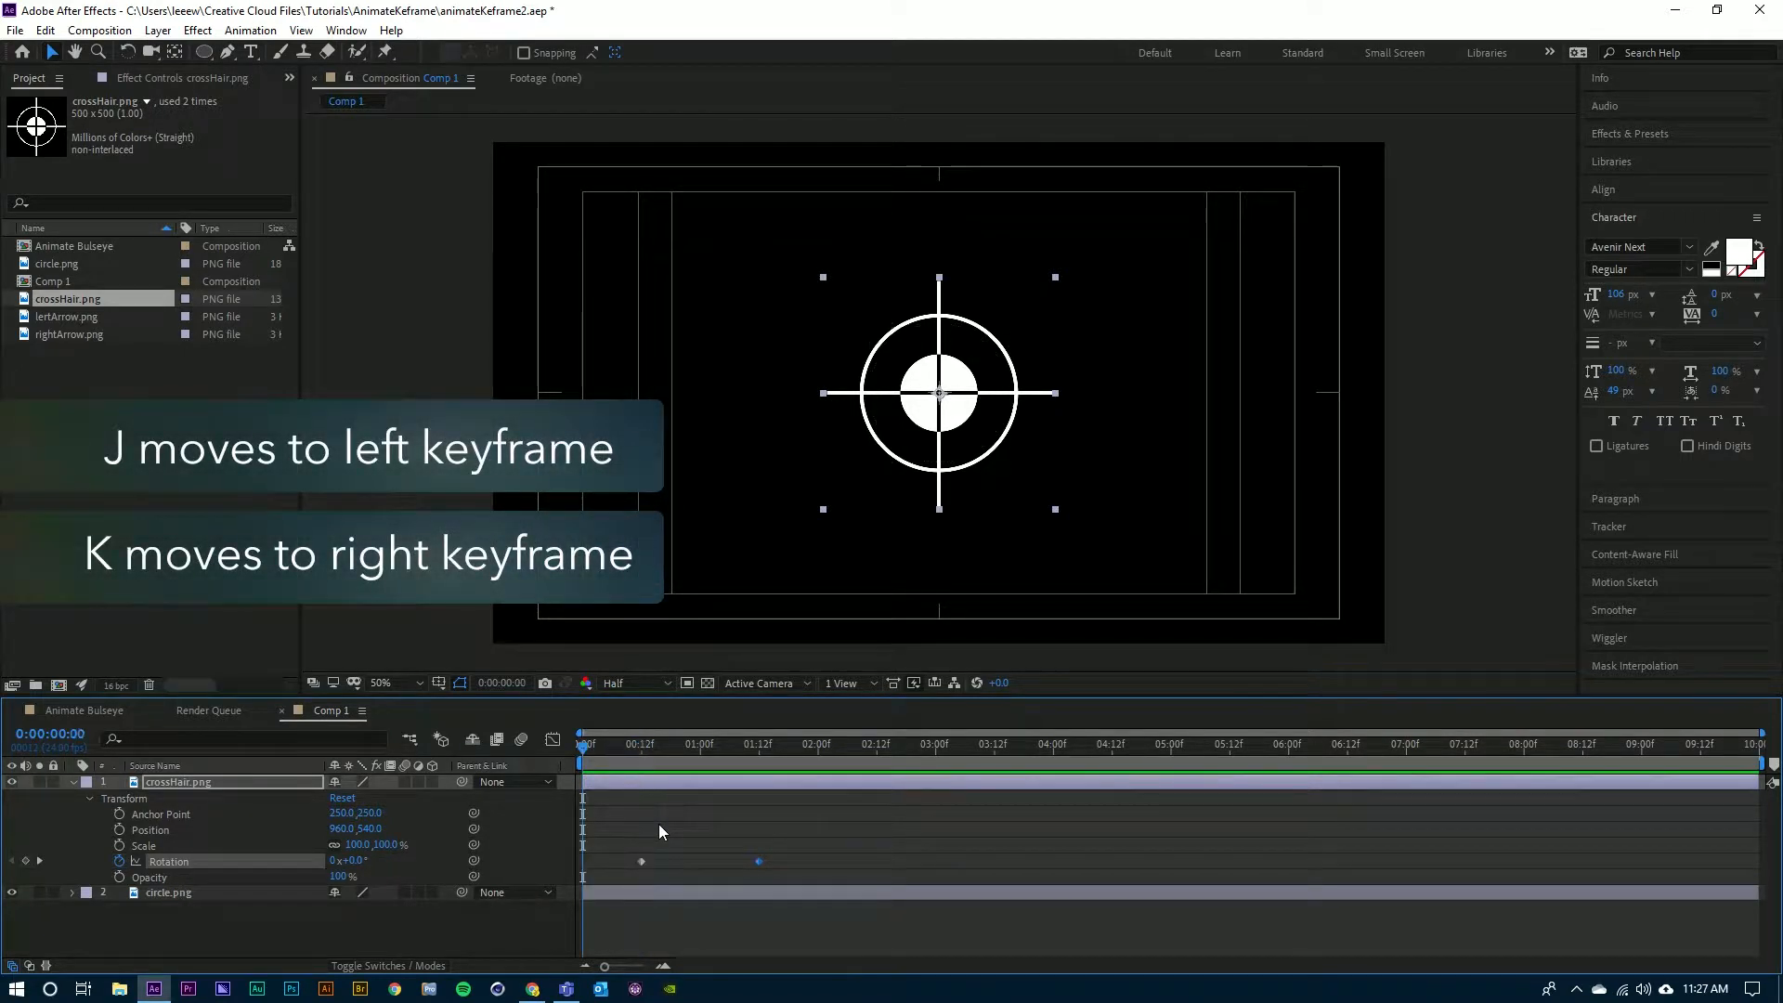
key(k)
key(k)
key(j)
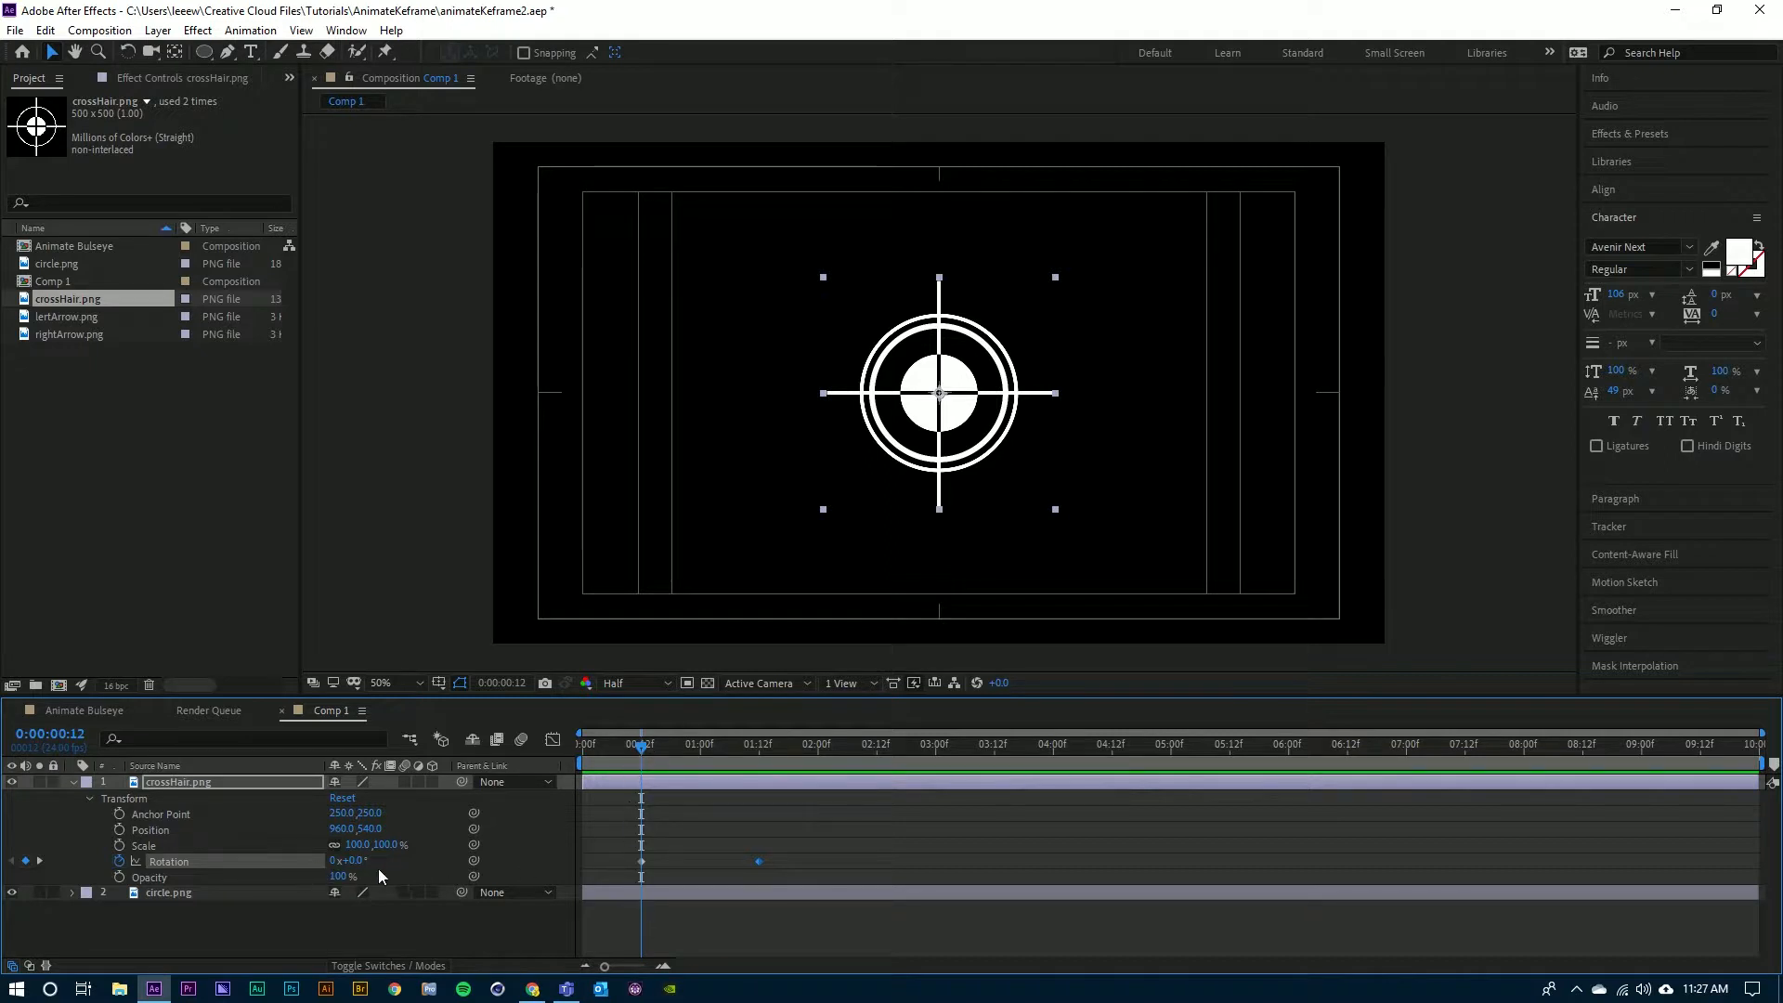
click(119, 876)
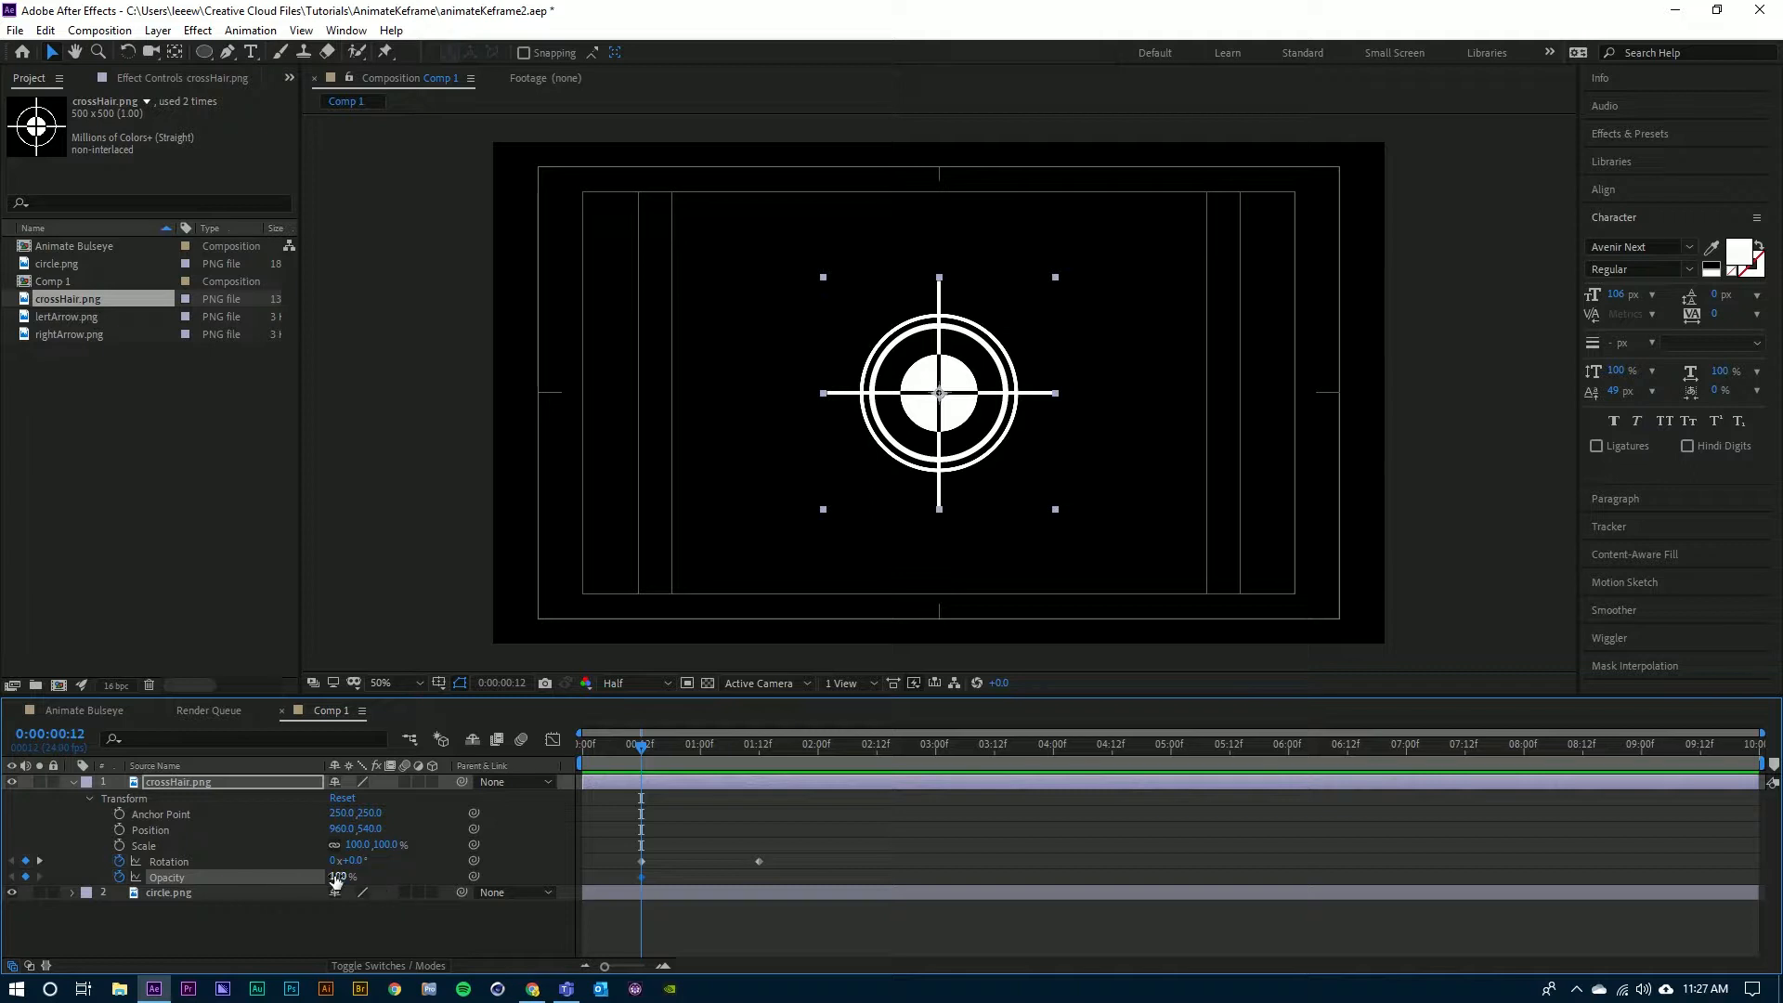
drag(337, 882, 241, 889)
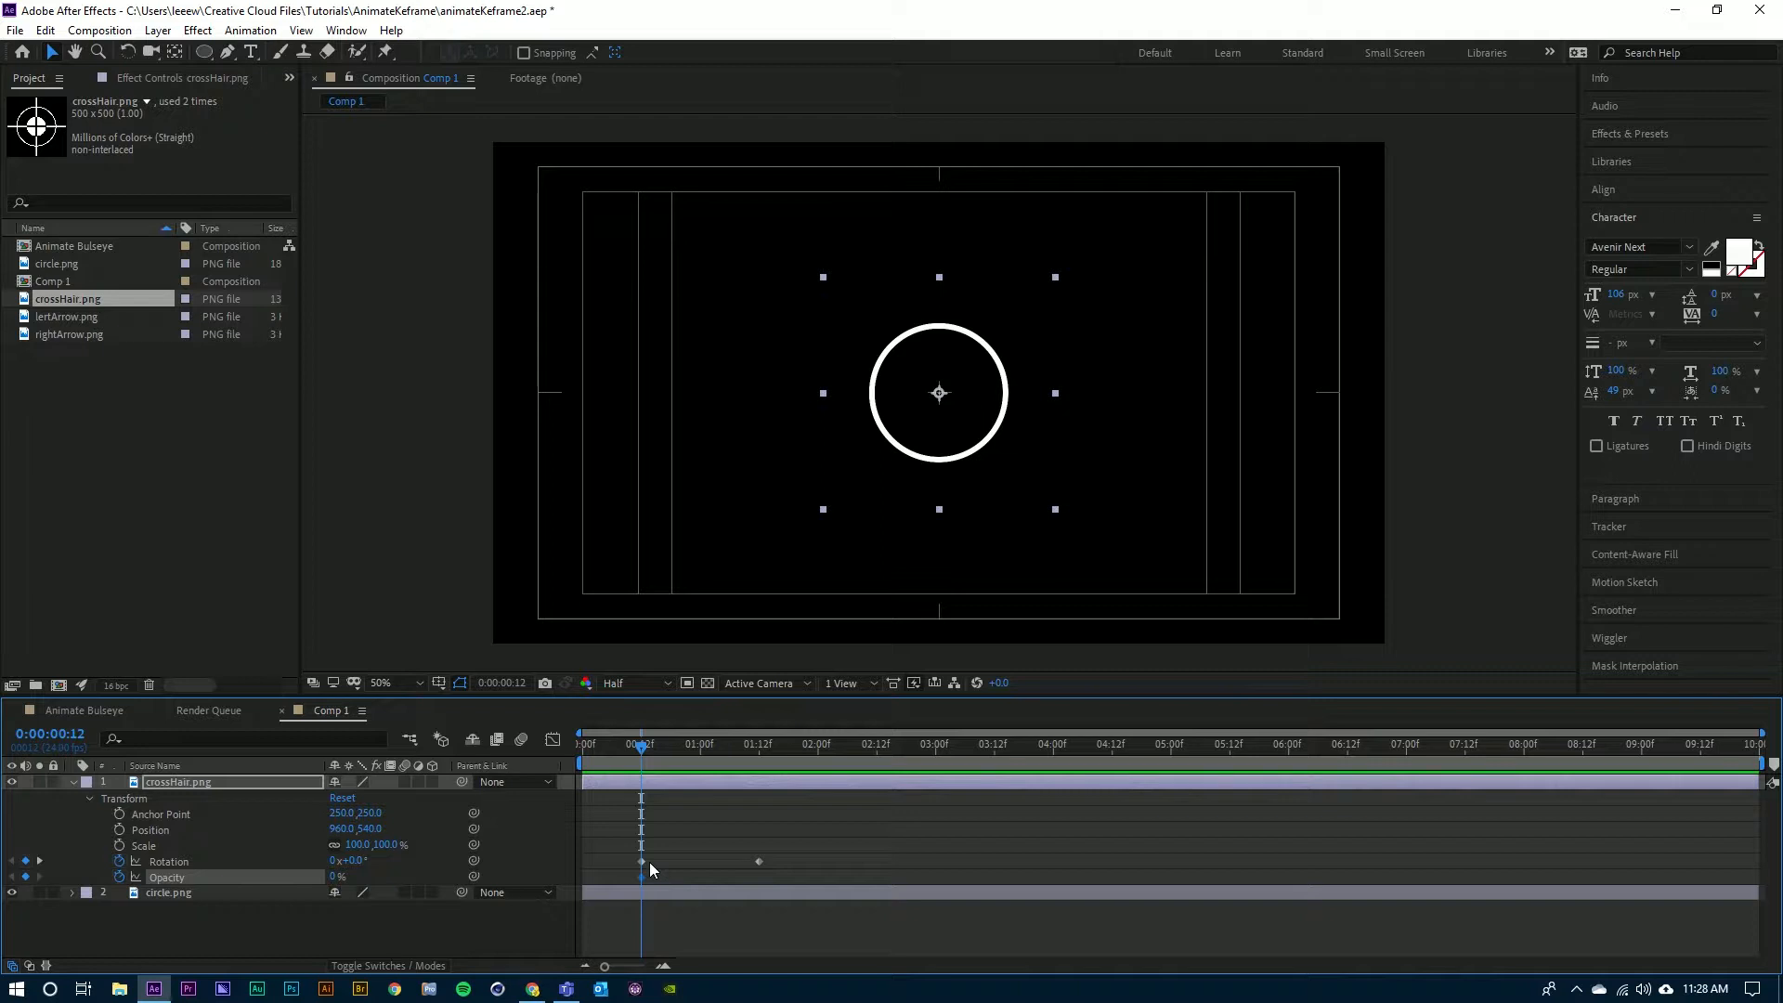
- Add an Opacity keyframe of 100% to the crosshair layer at 0:00:01:12
key(k)
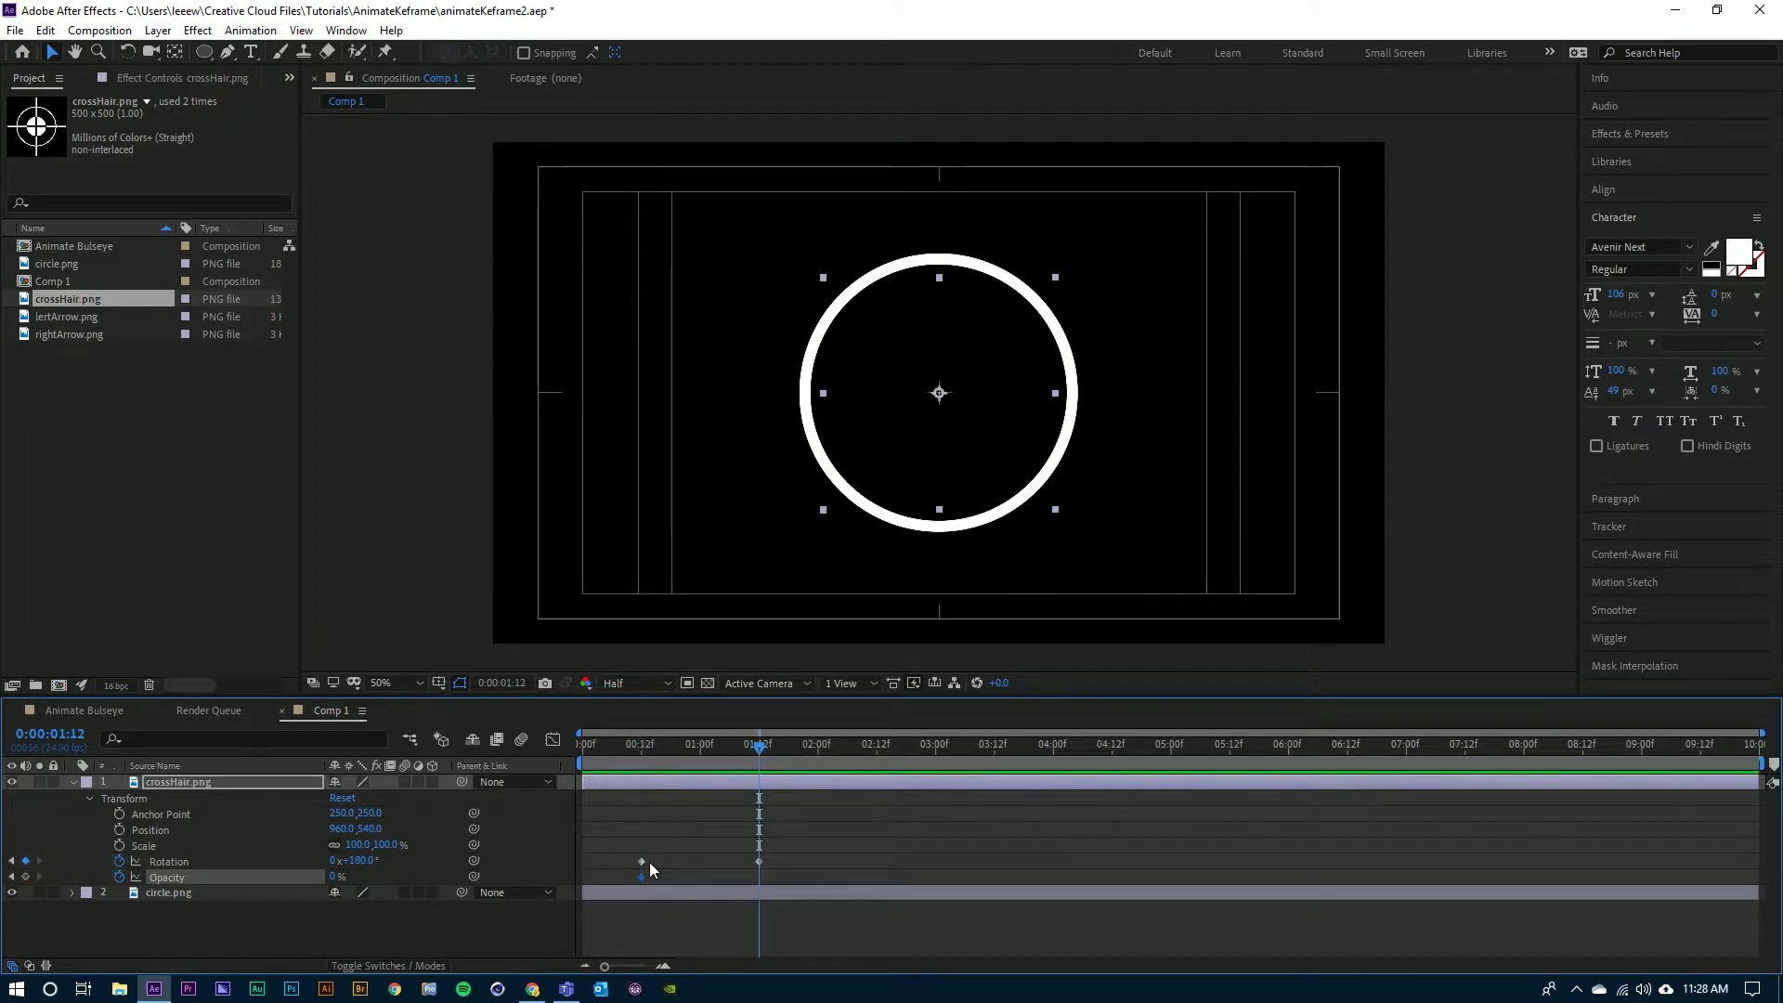
click(334, 877)
text(100)
key(Return)
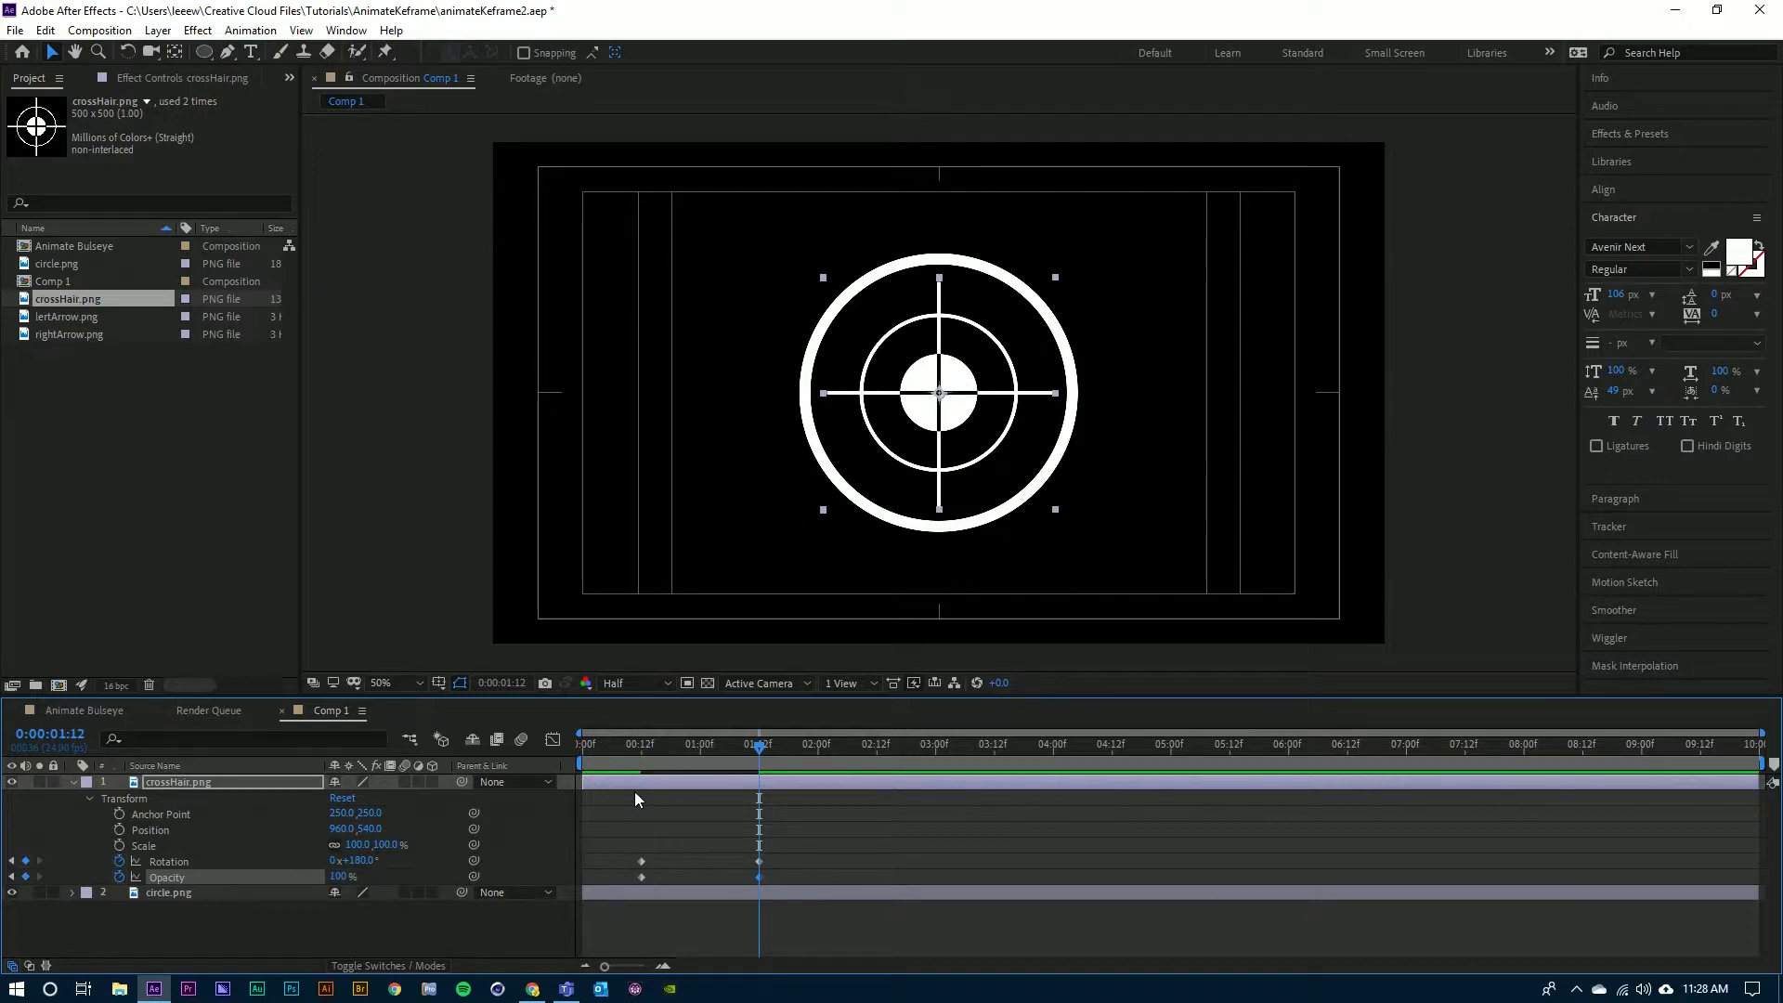
- Check the crosshair's two keyframe times and play back the animation from the start of the composition
key(j)
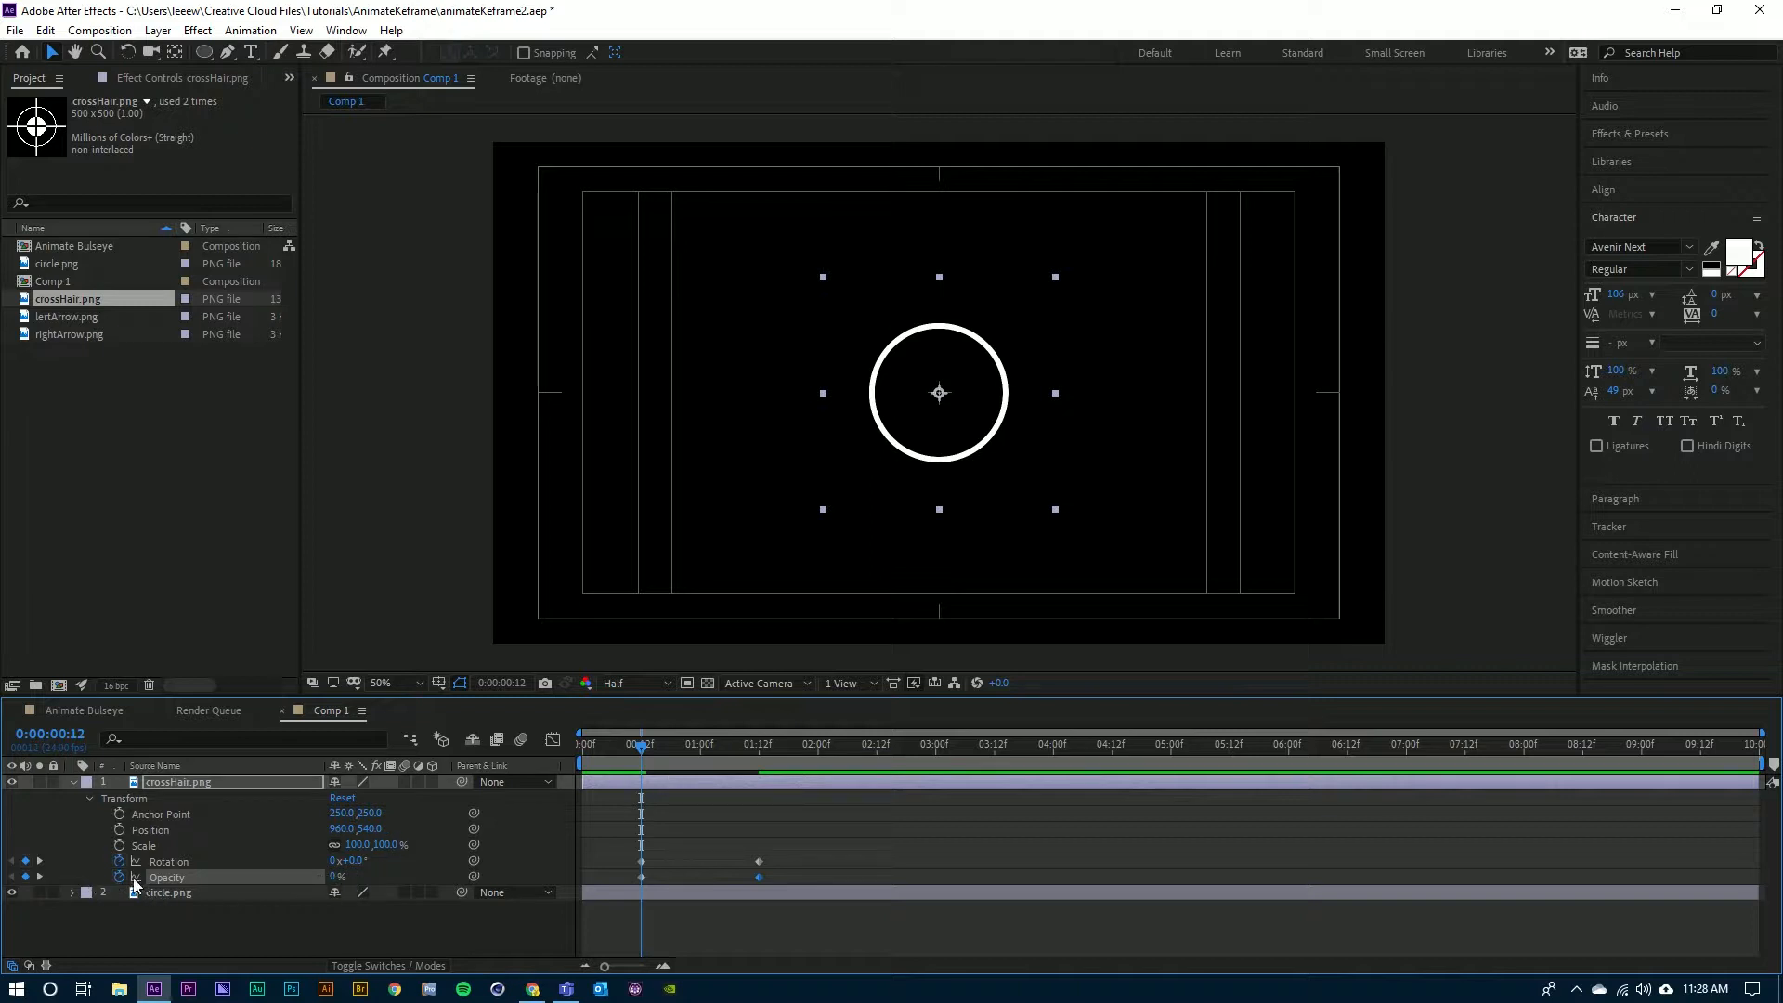
key(k)
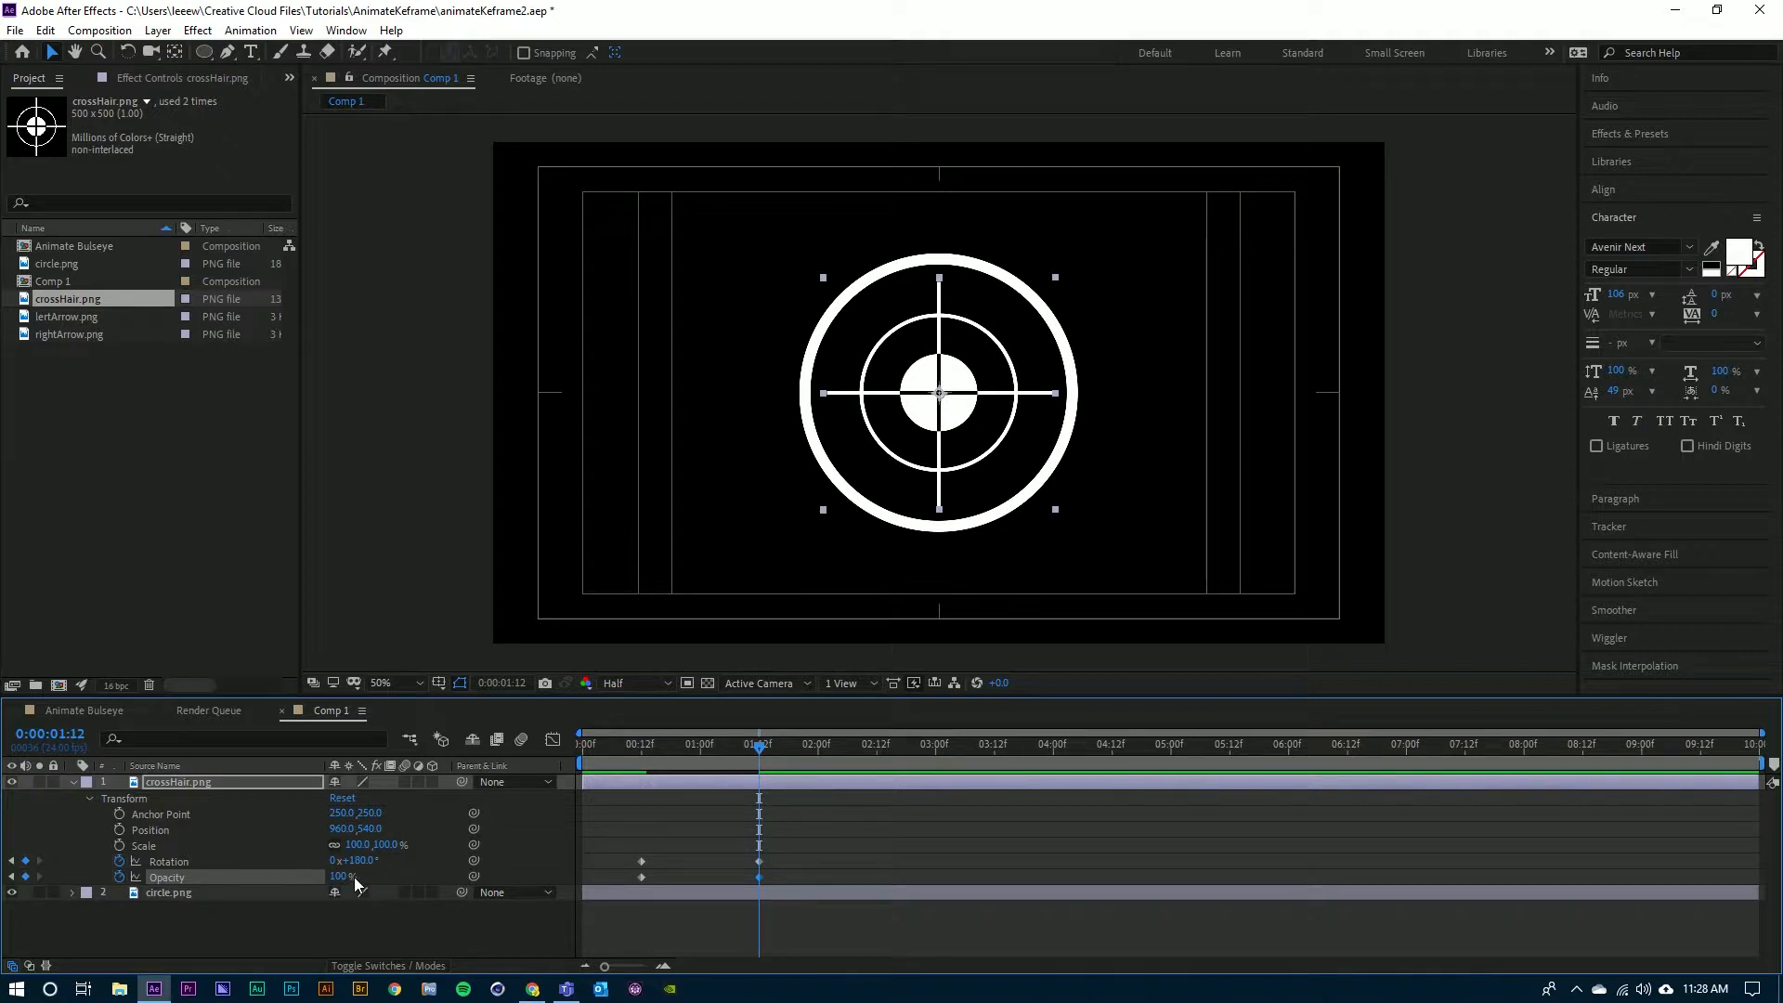
key(Home)
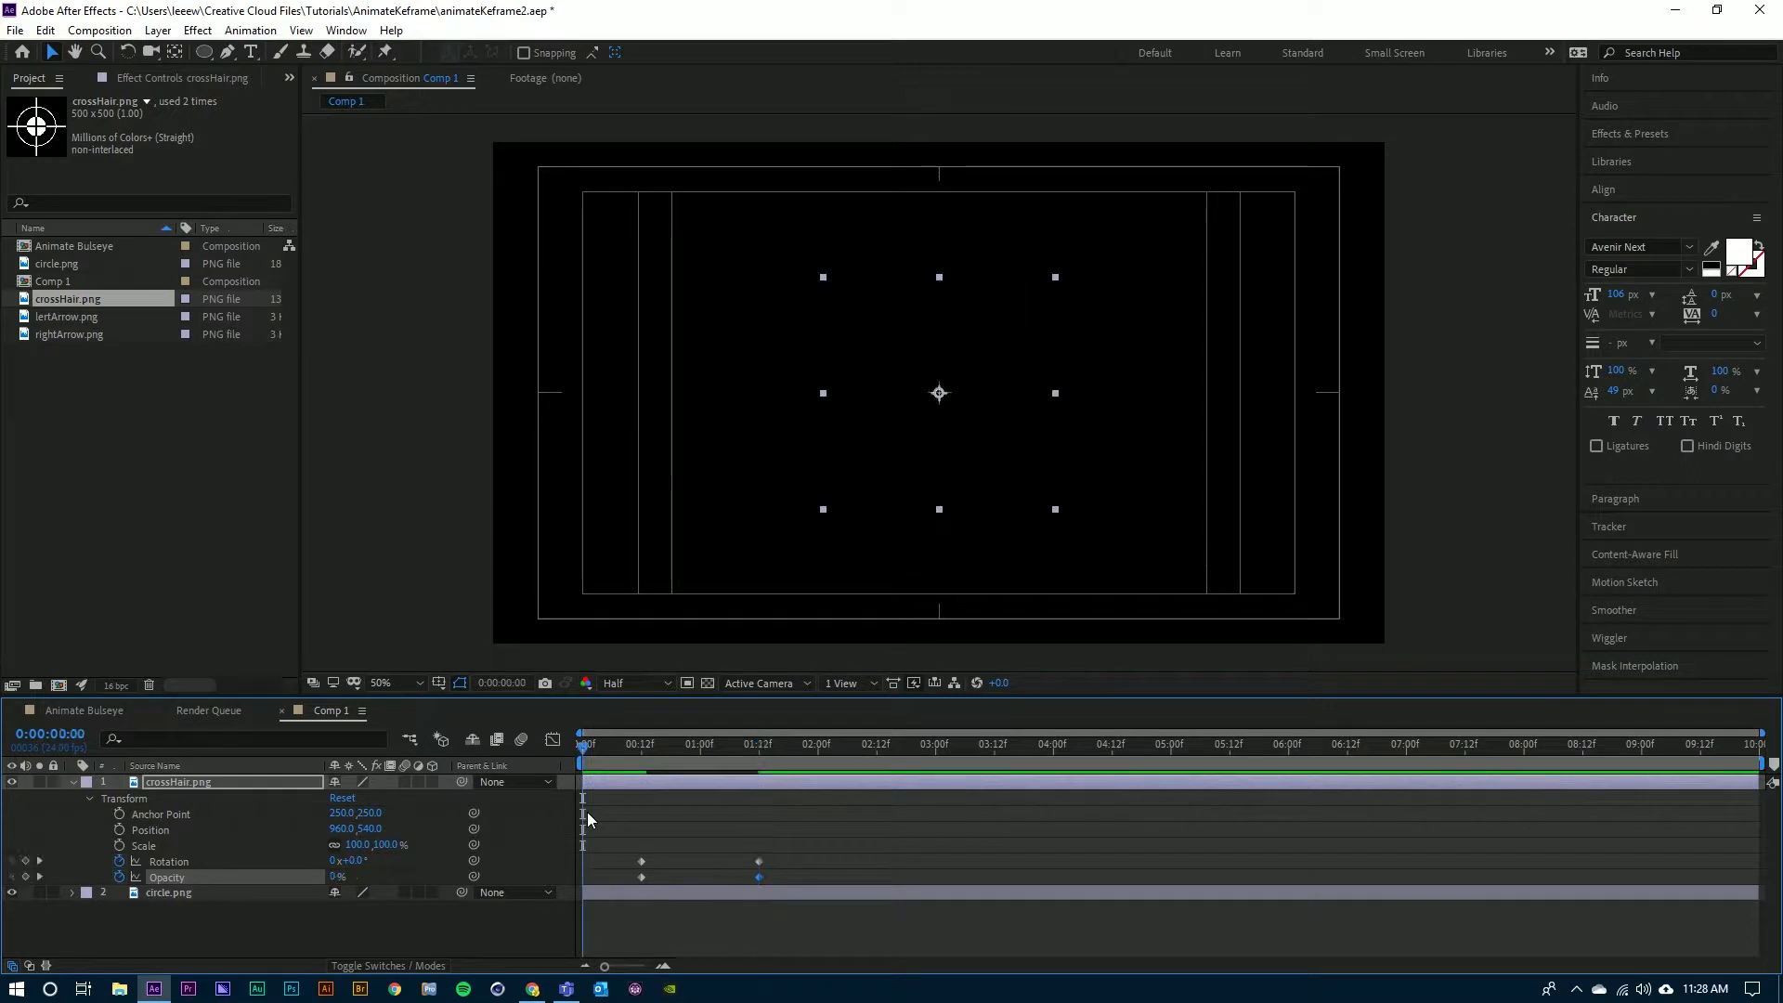
key(space)
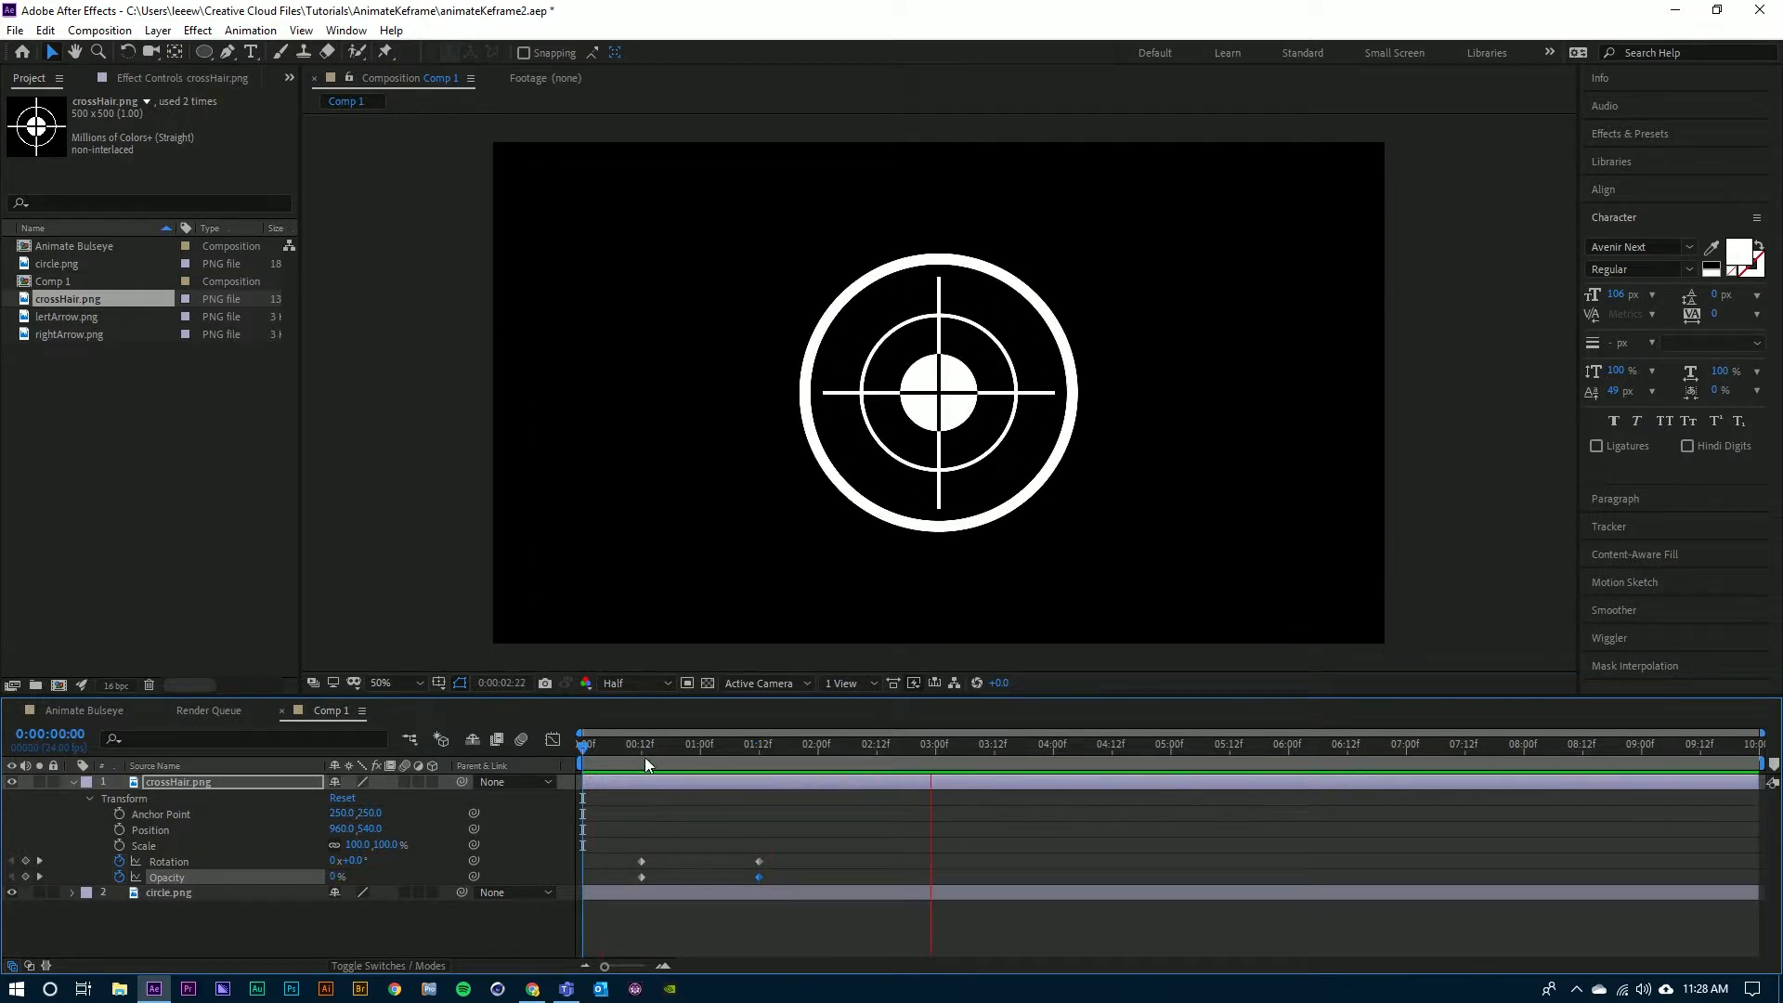
key(space)
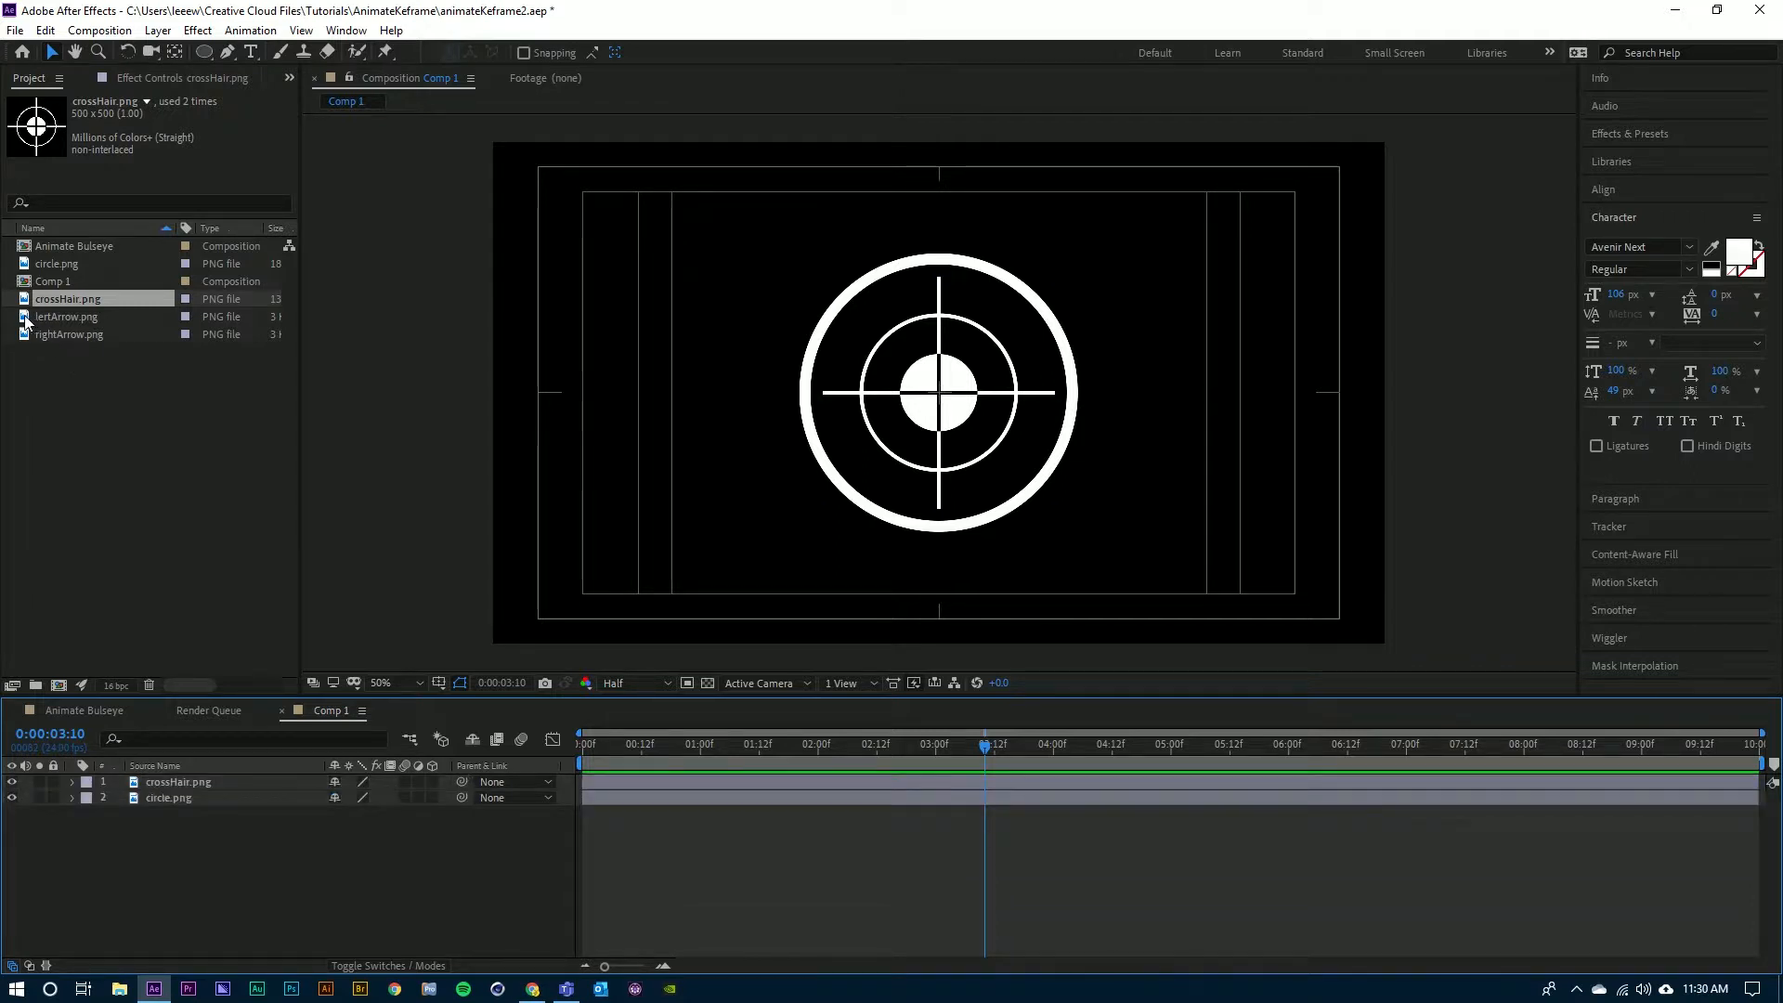
- Add lertArrow.png as the top timeline layer and shift it to the left of the circle, at position 530, 540
click(26, 321)
drag(25, 322, 176, 783)
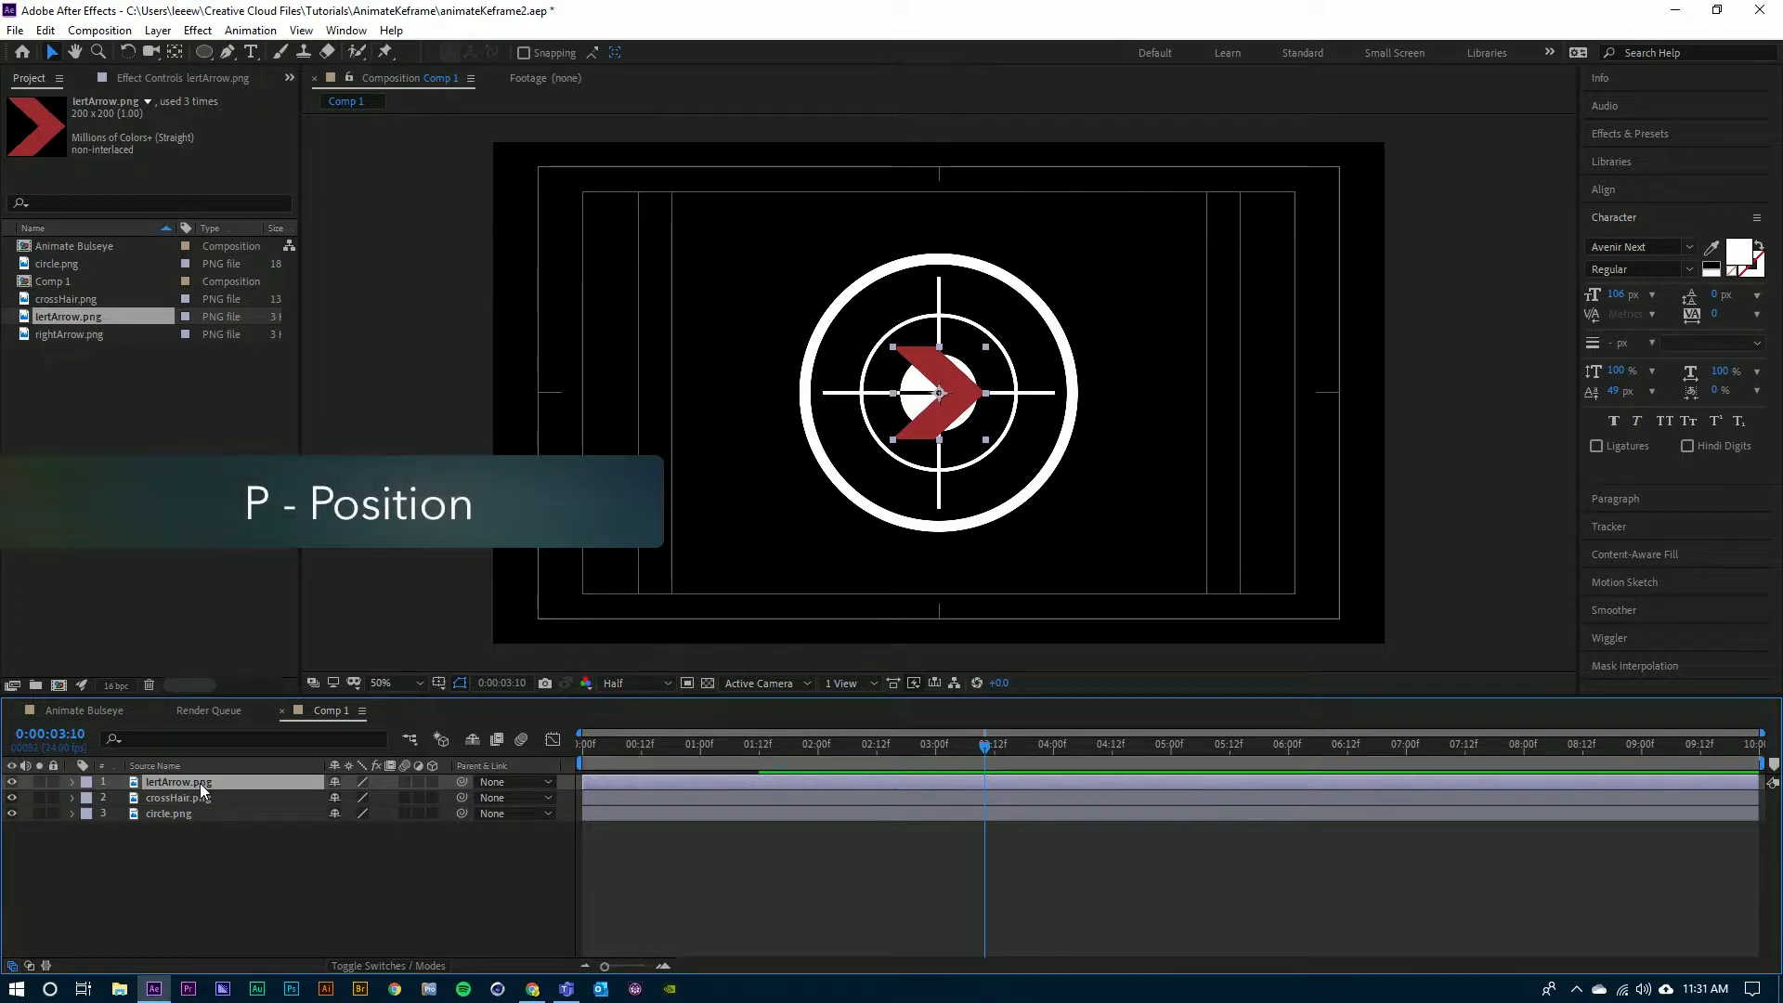
key(p)
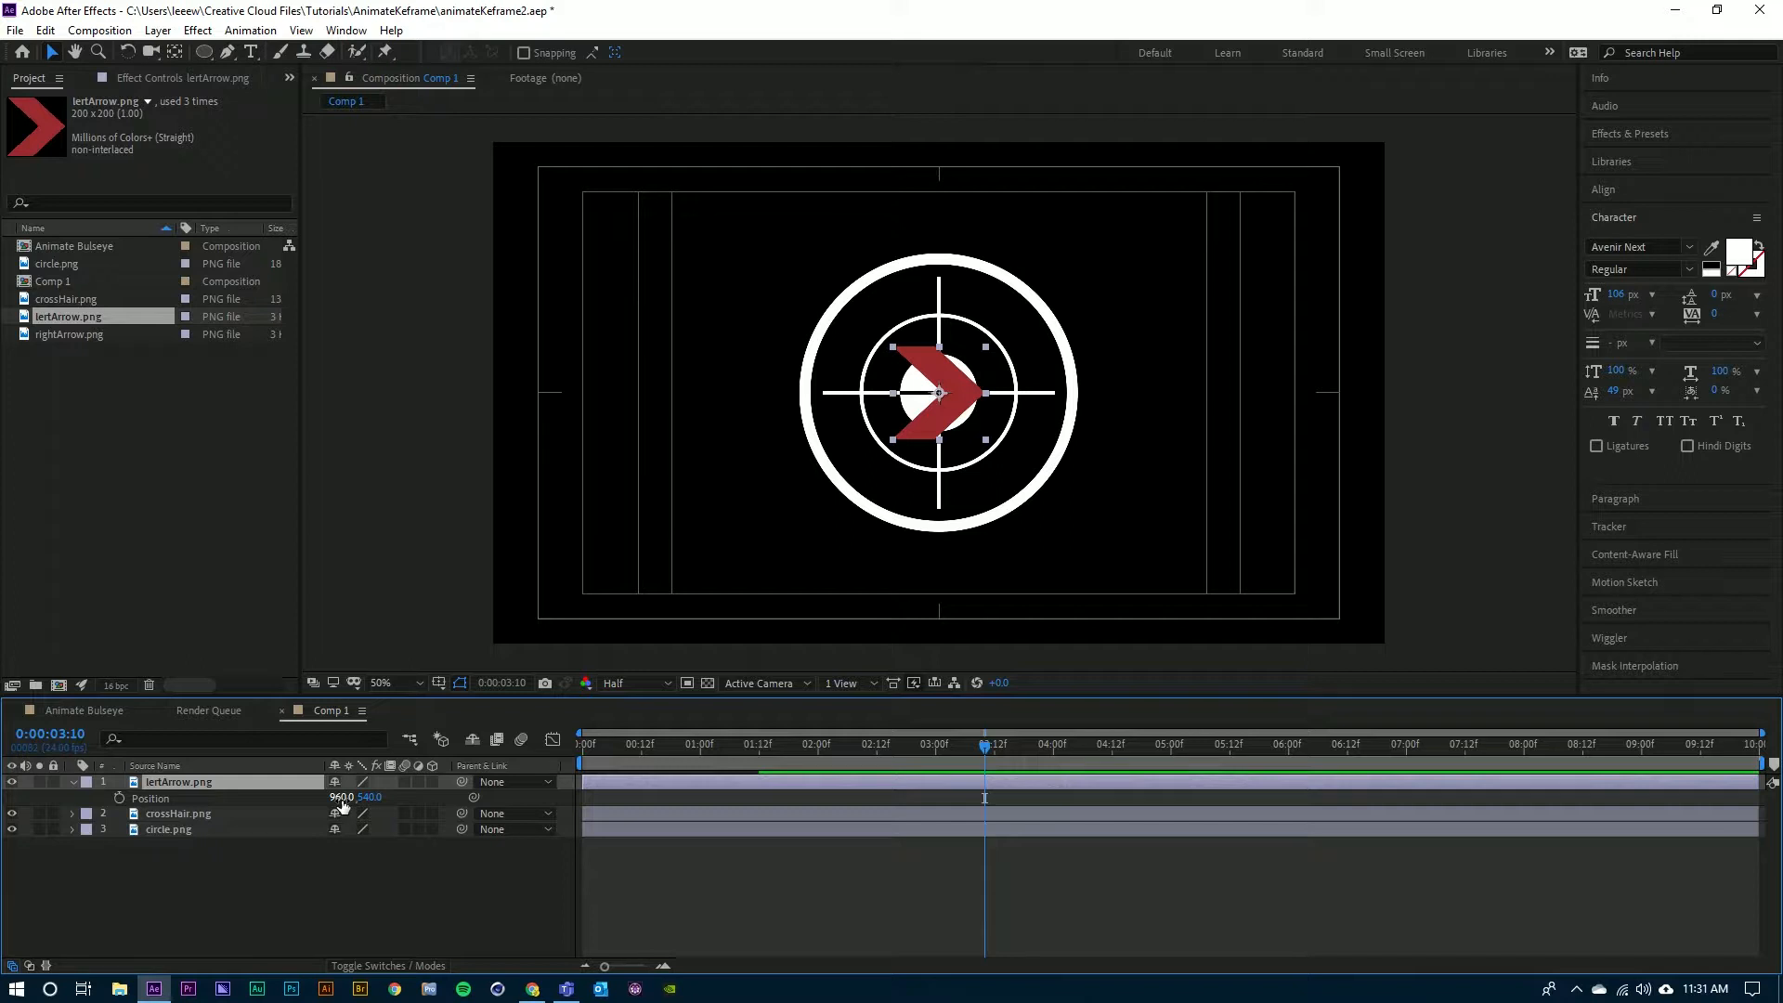
drag(342, 797, 186, 797)
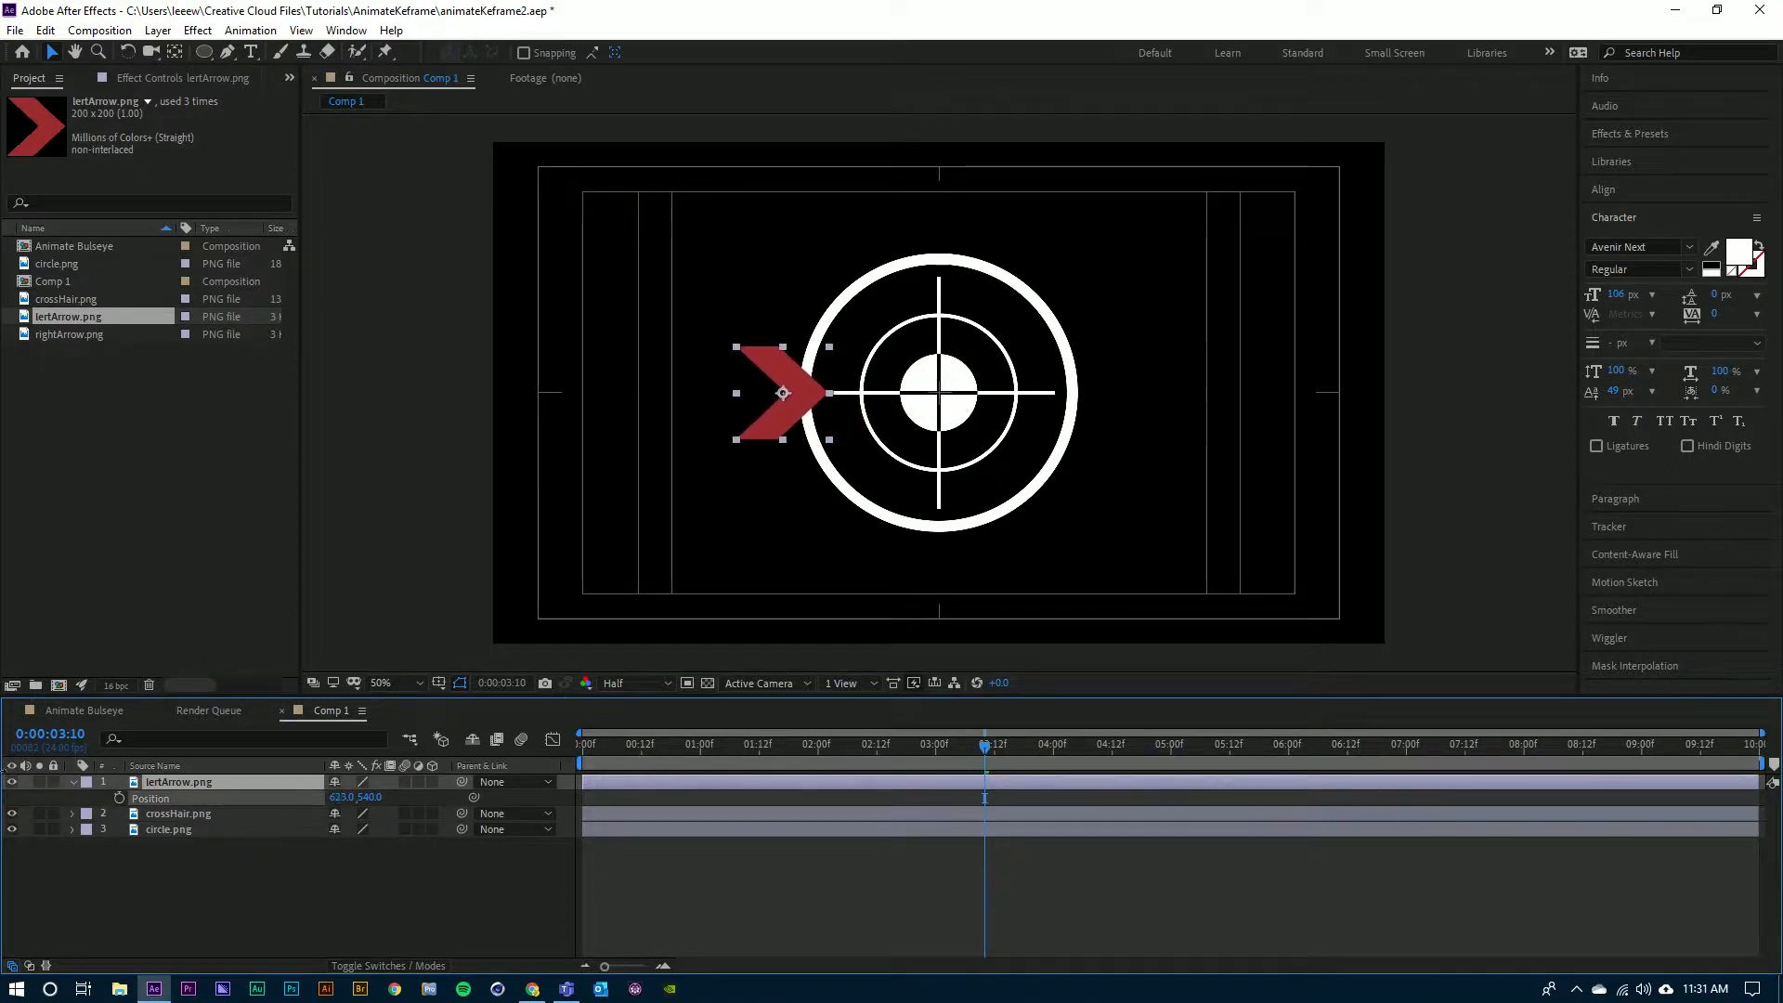
drag(3, 770, 11, 771)
drag(344, 801, 257, 801)
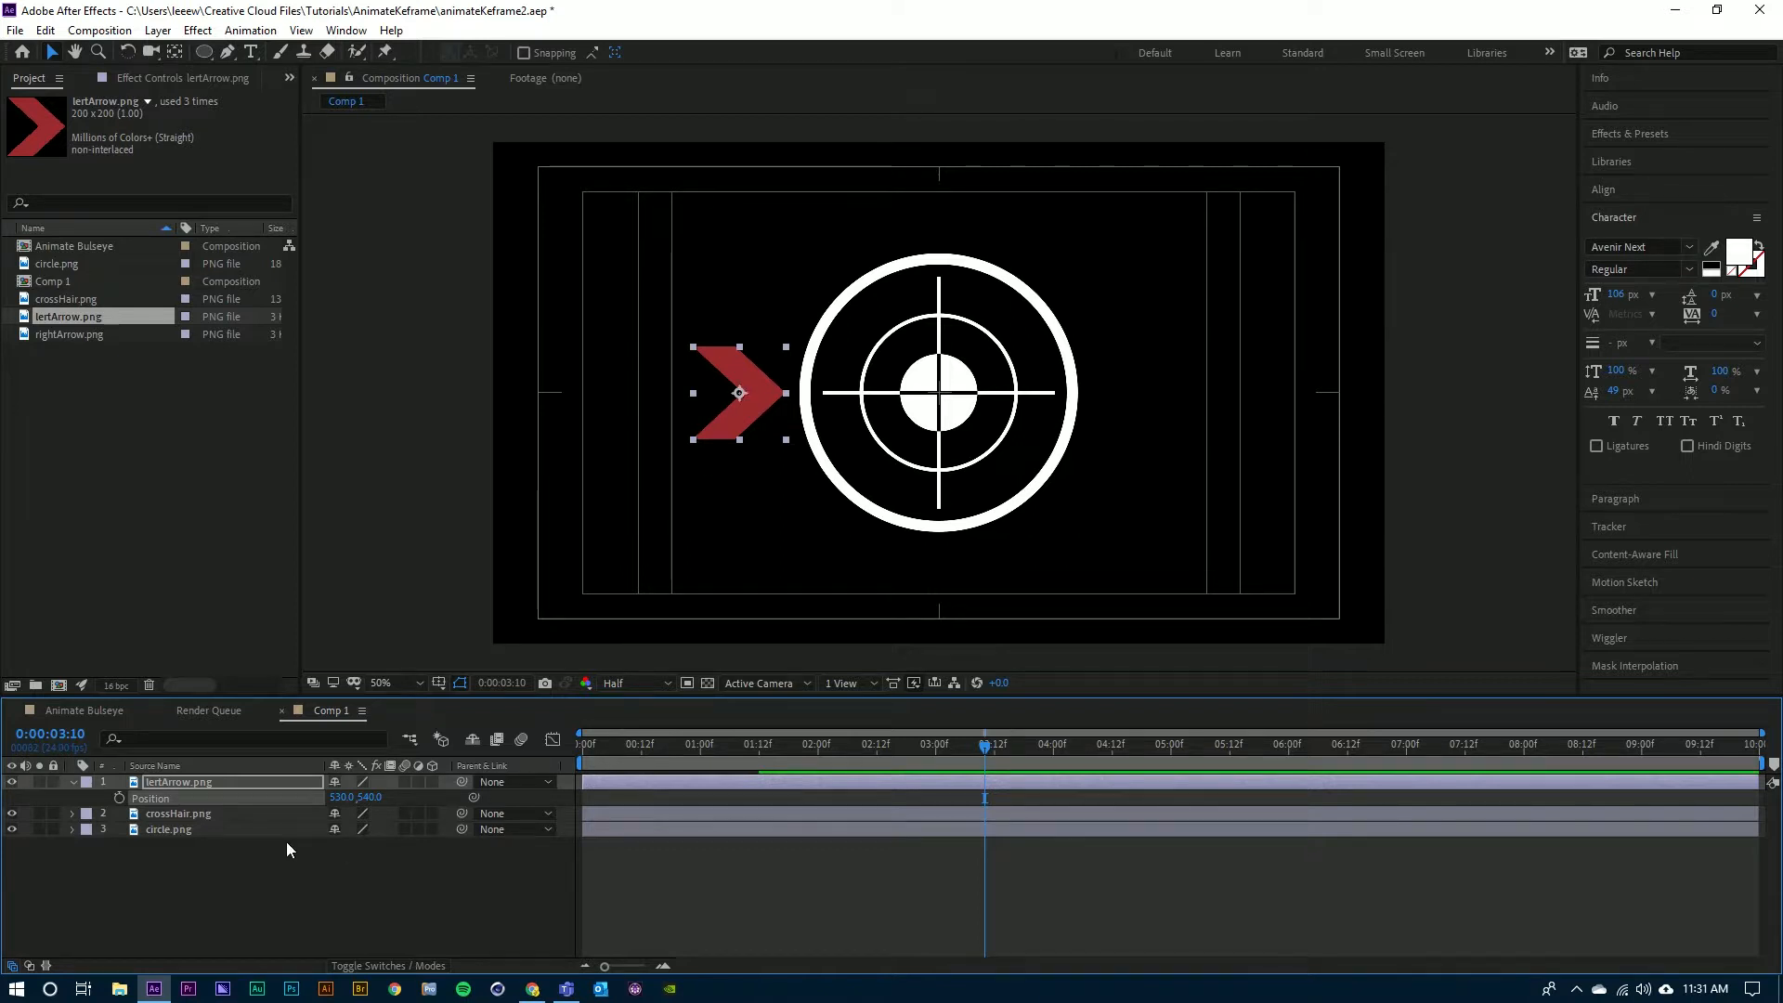
click(326, 886)
- Add rightArrow.png as the top timeline layer and set its horizontal position to 1390
click(181, 782)
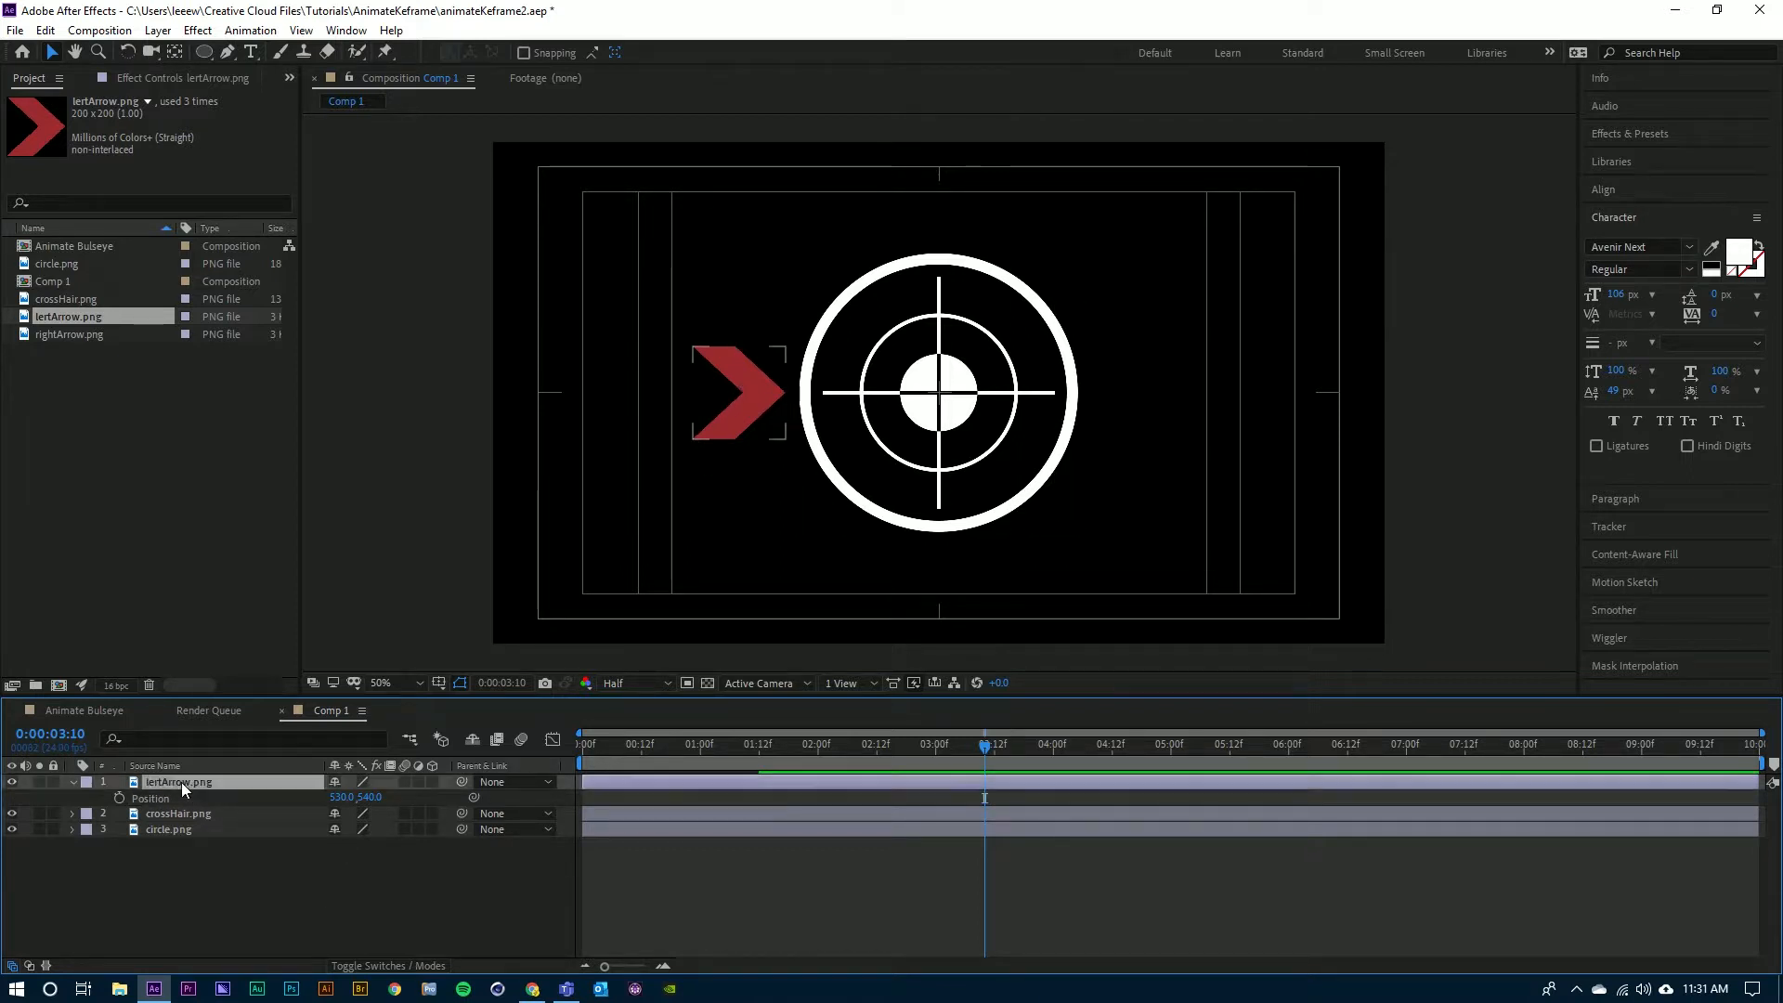
drag(69, 335, 116, 782)
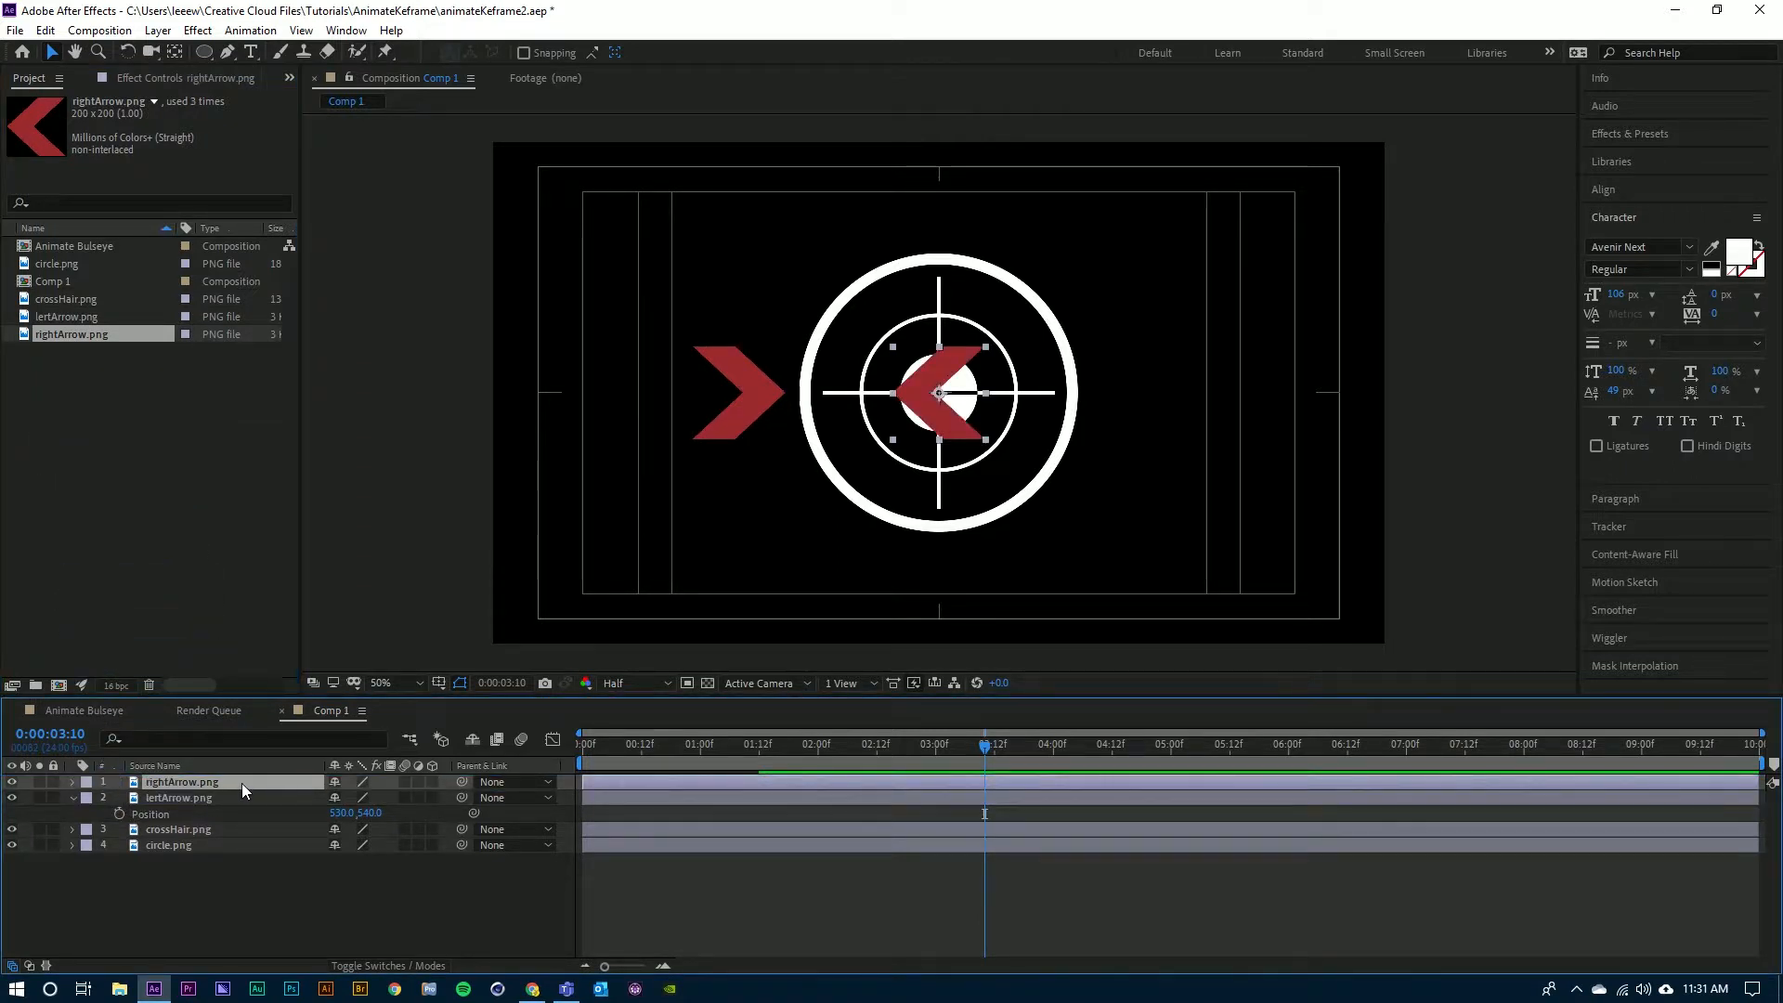
key(p)
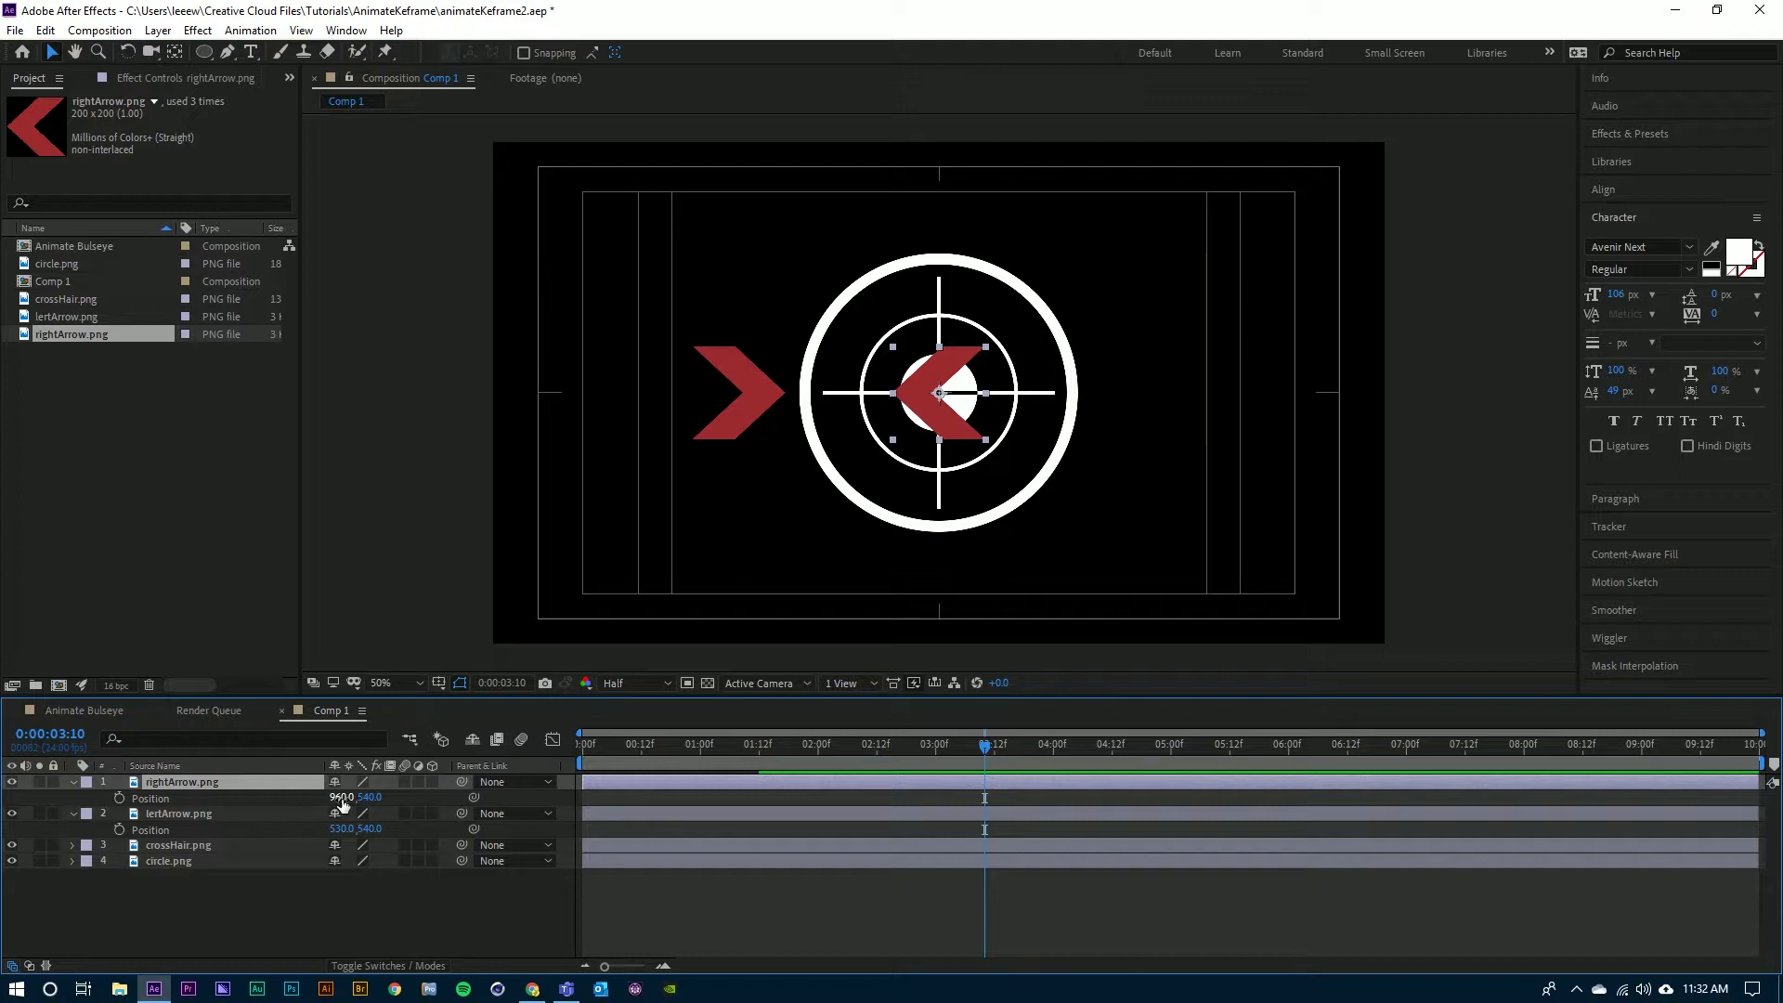
drag(342, 804, 631, 792)
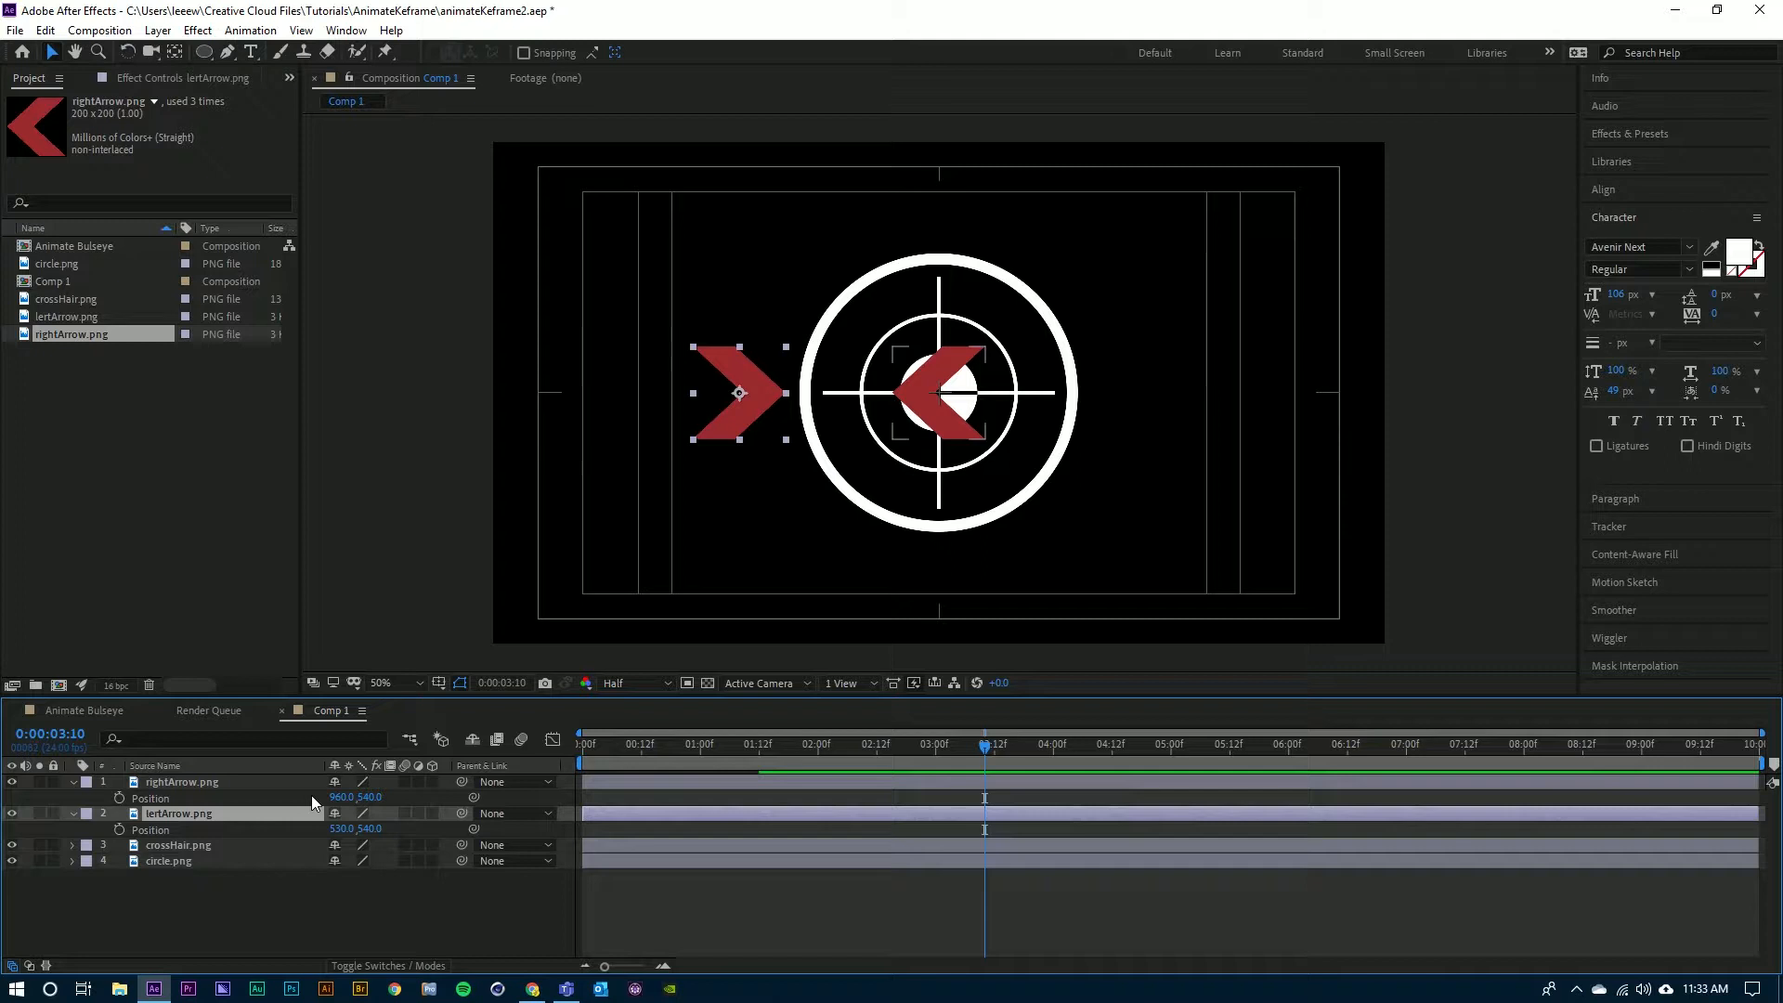
click(340, 797)
text(1390)
key(Return)
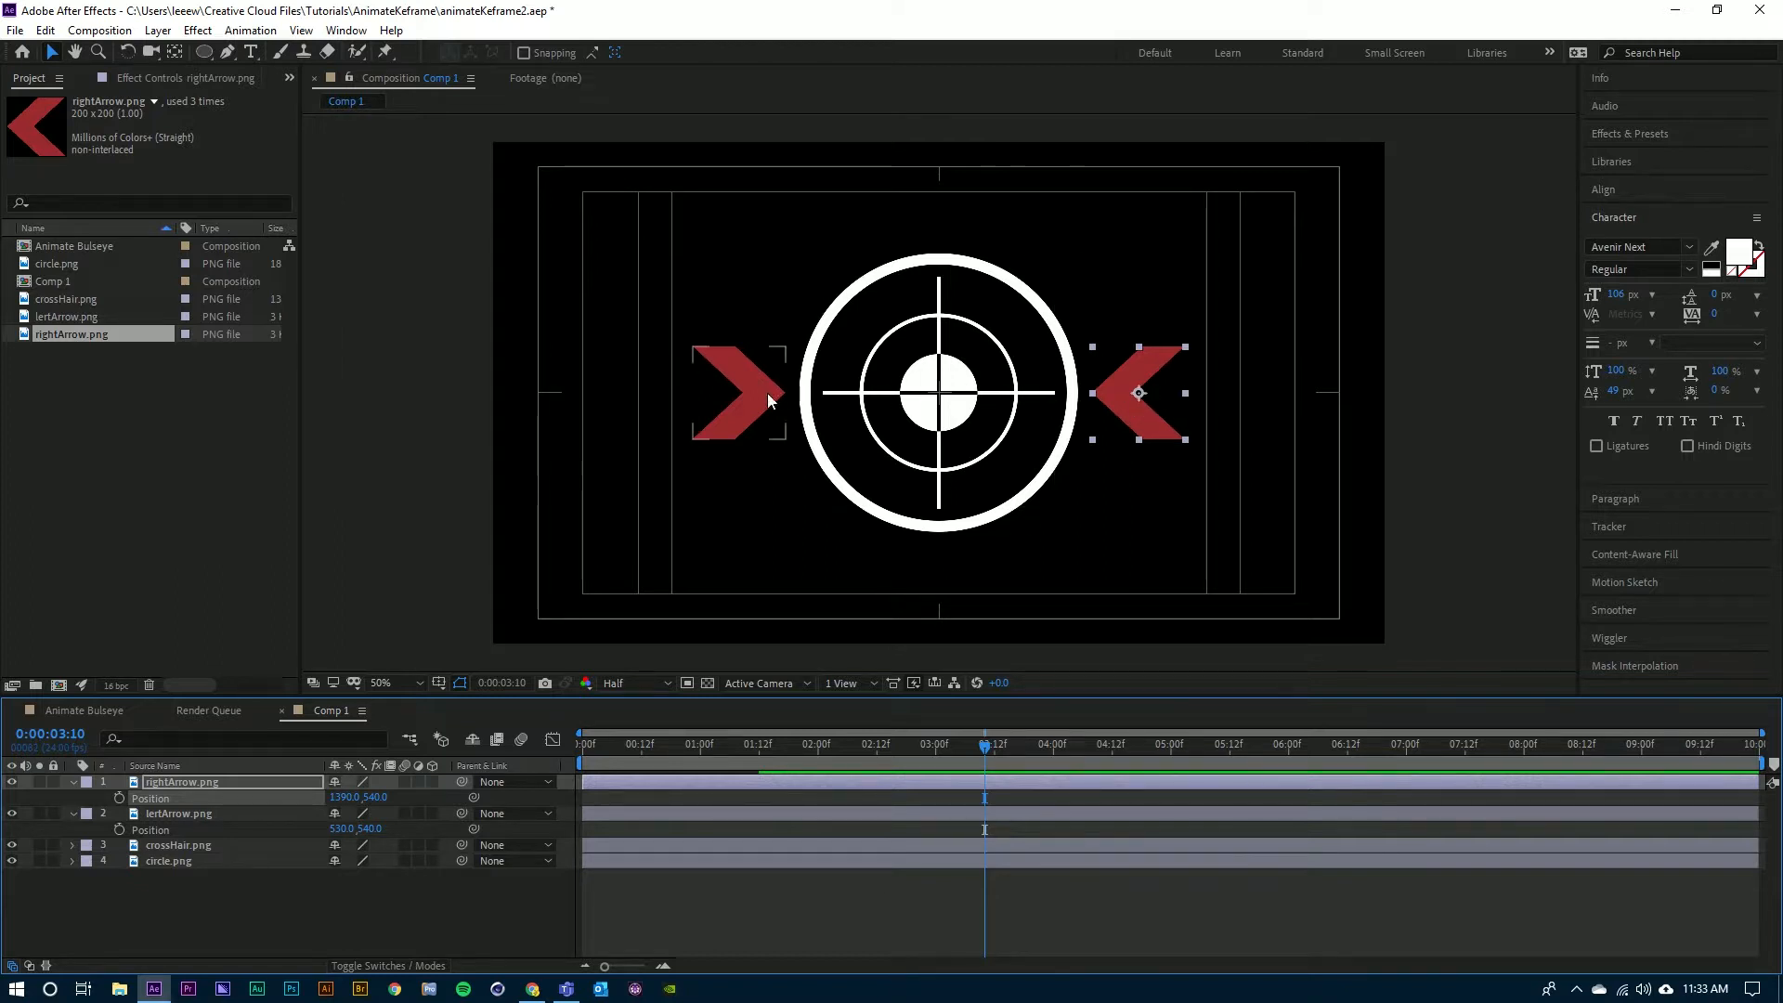
click(345, 454)
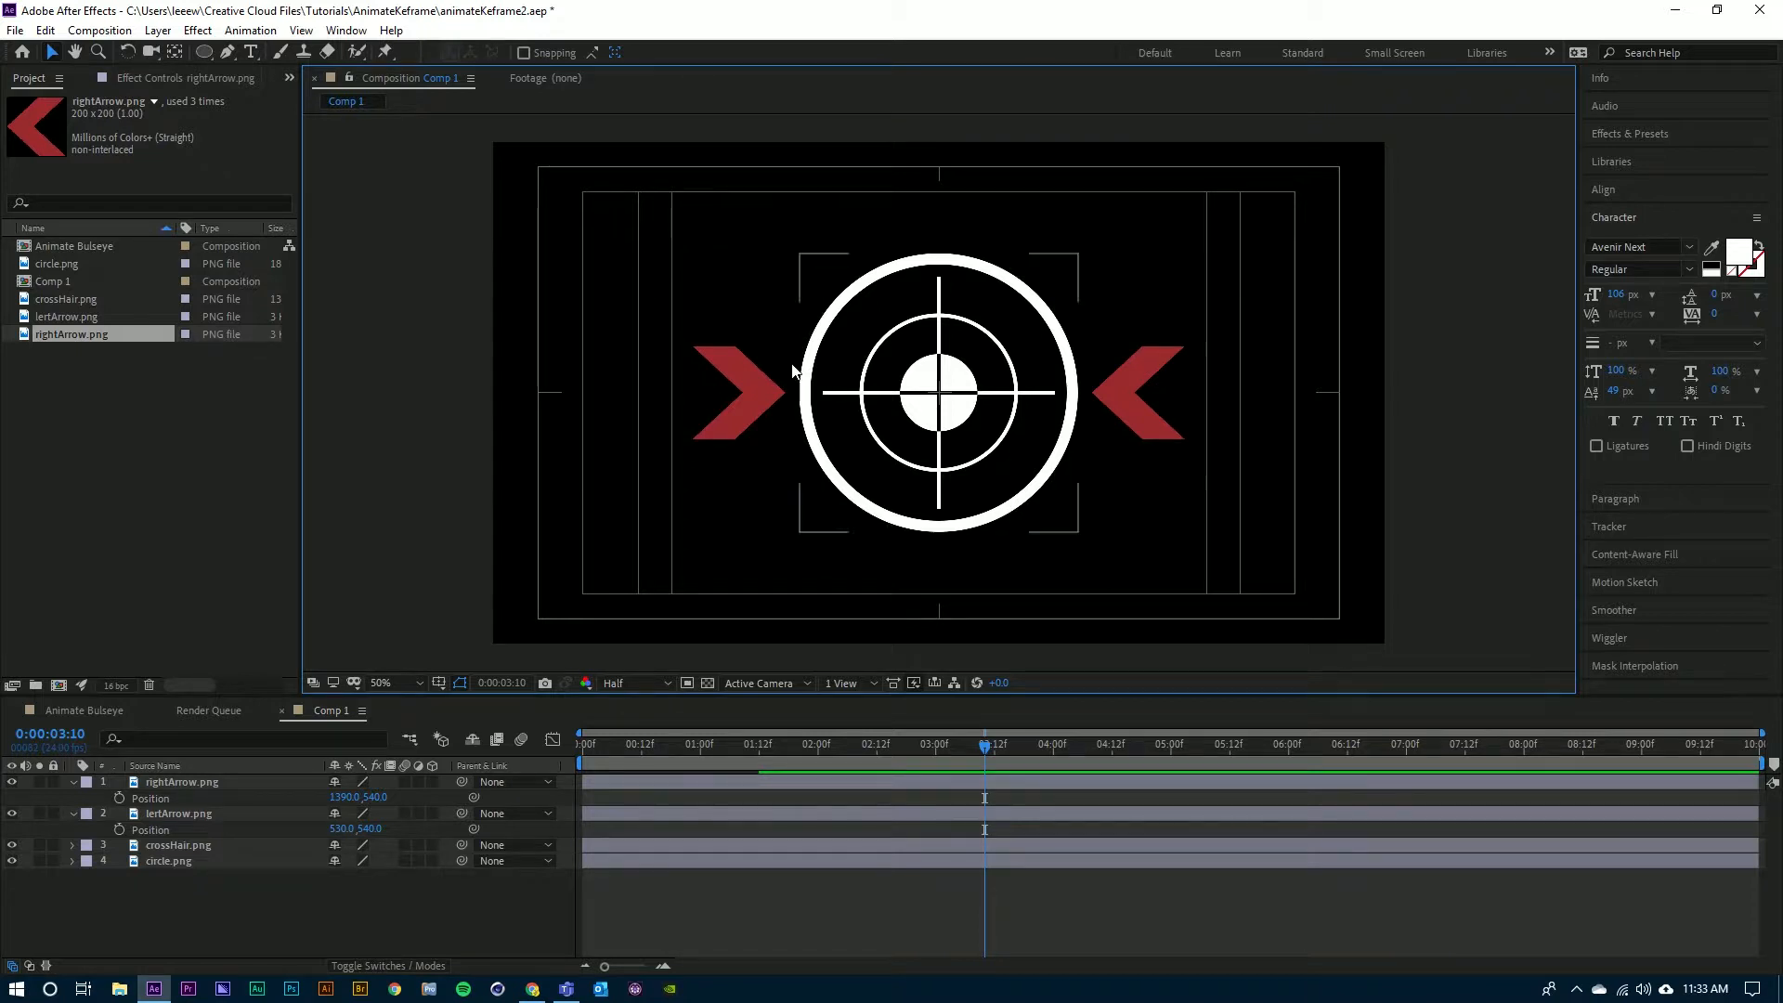
- Add Opacity keyframes of 0% at 0:00:01:12 to both the rightArrow.png and lertArrow.png layers
click(158, 780)
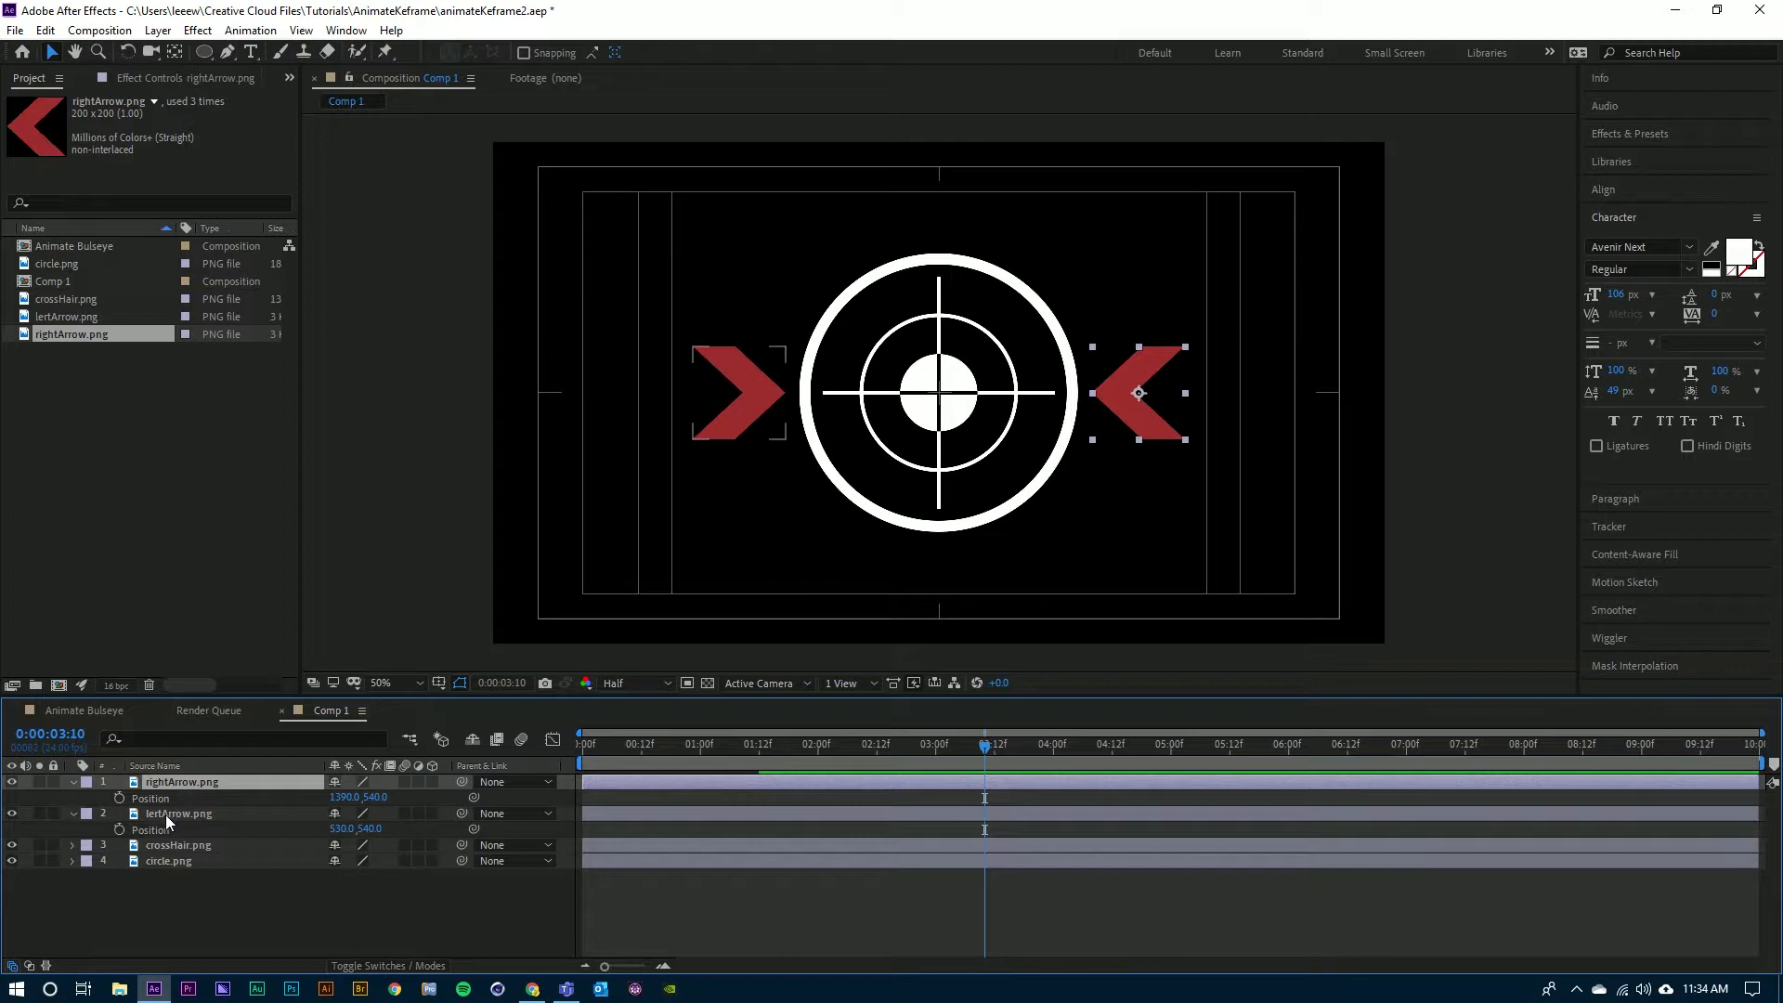
shift+click(165, 815)
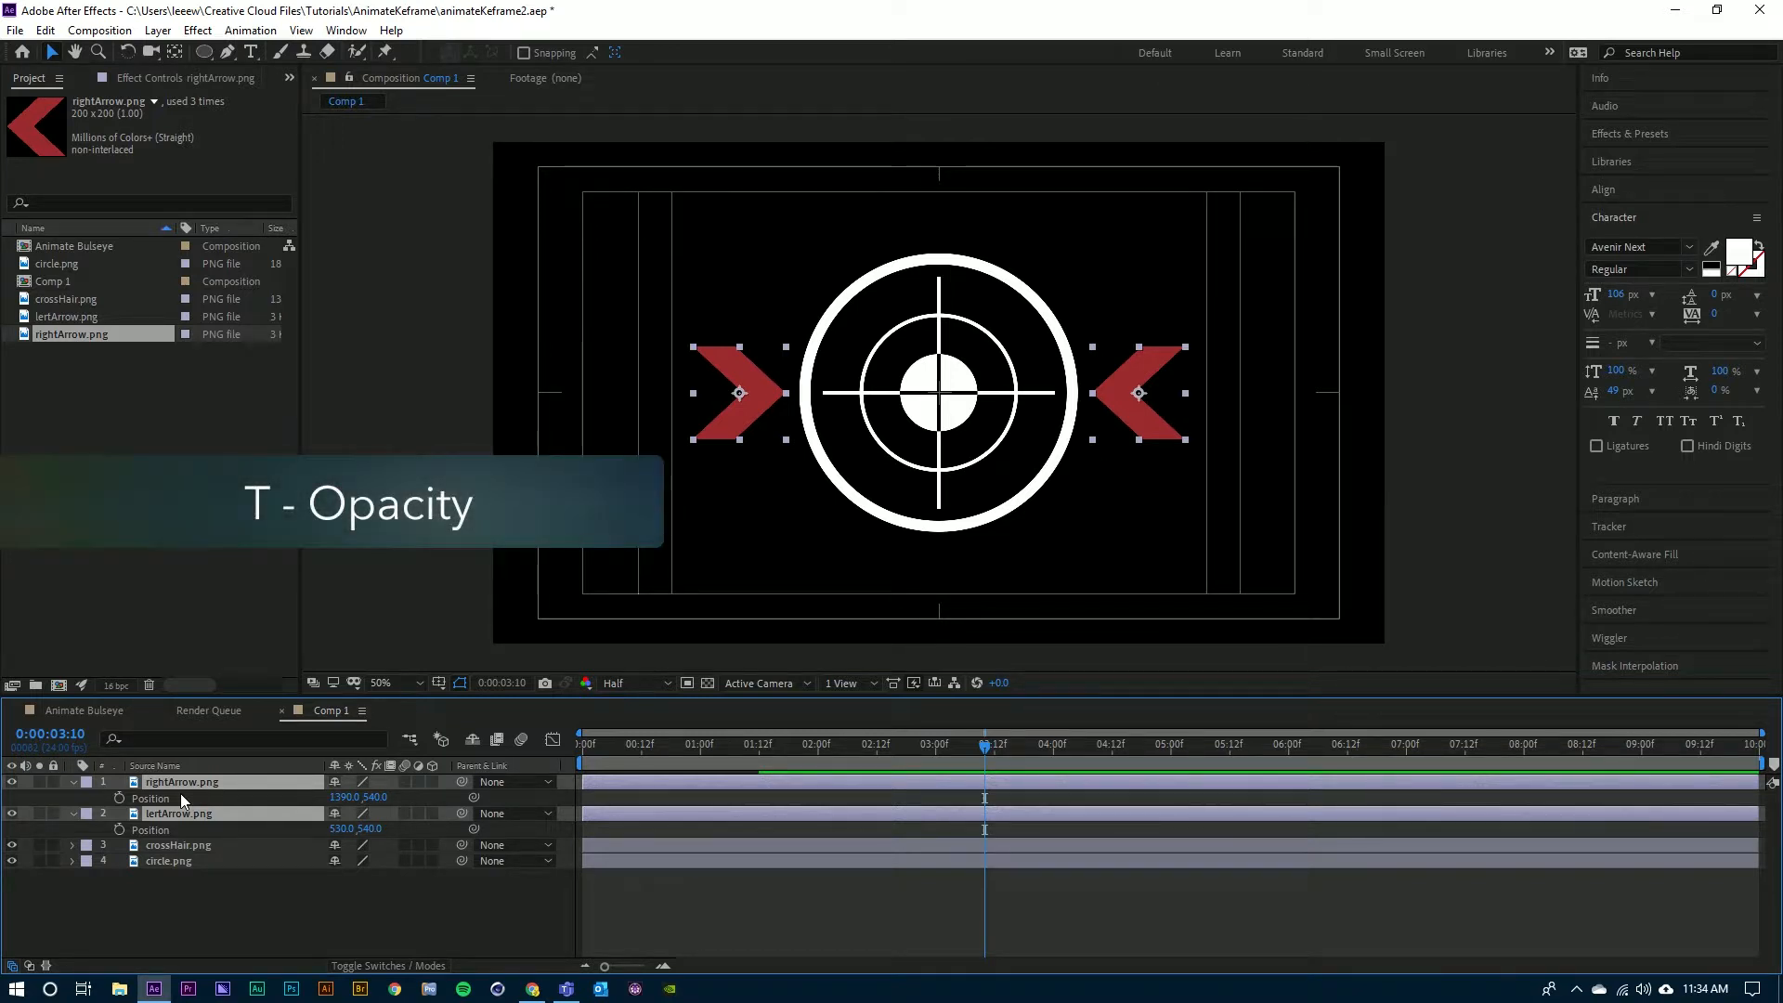
key(t)
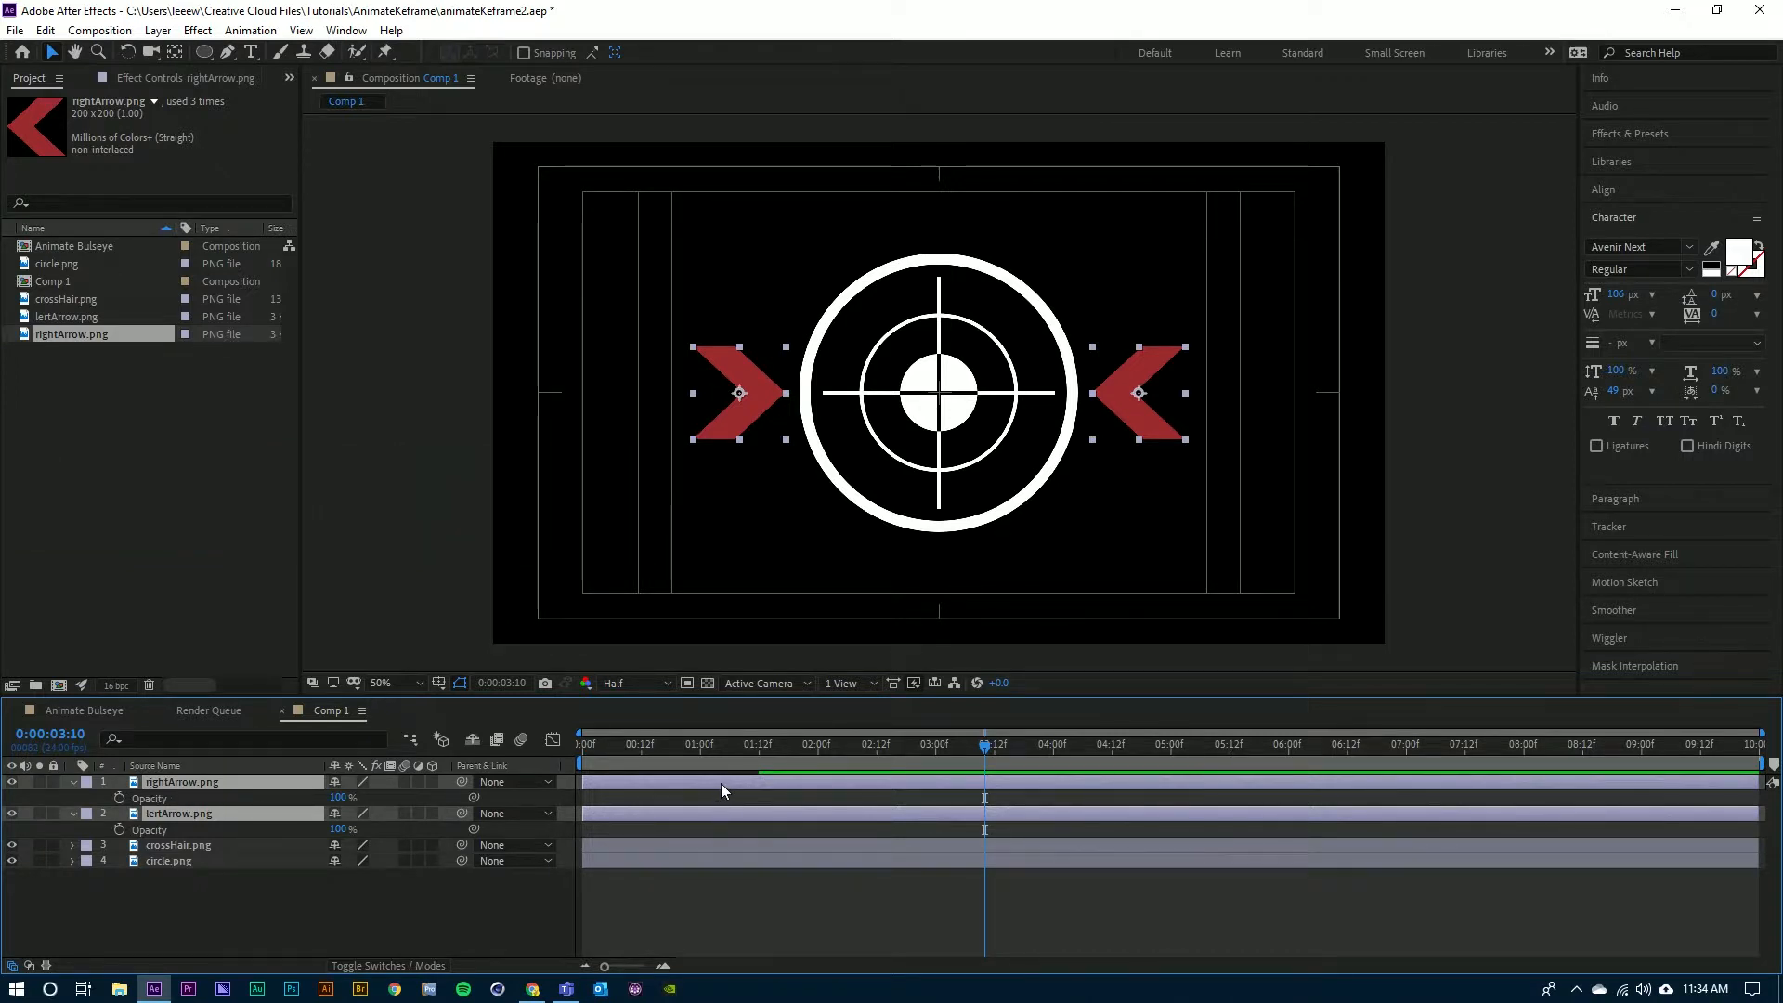
drag(817, 745, 759, 760)
click(119, 799)
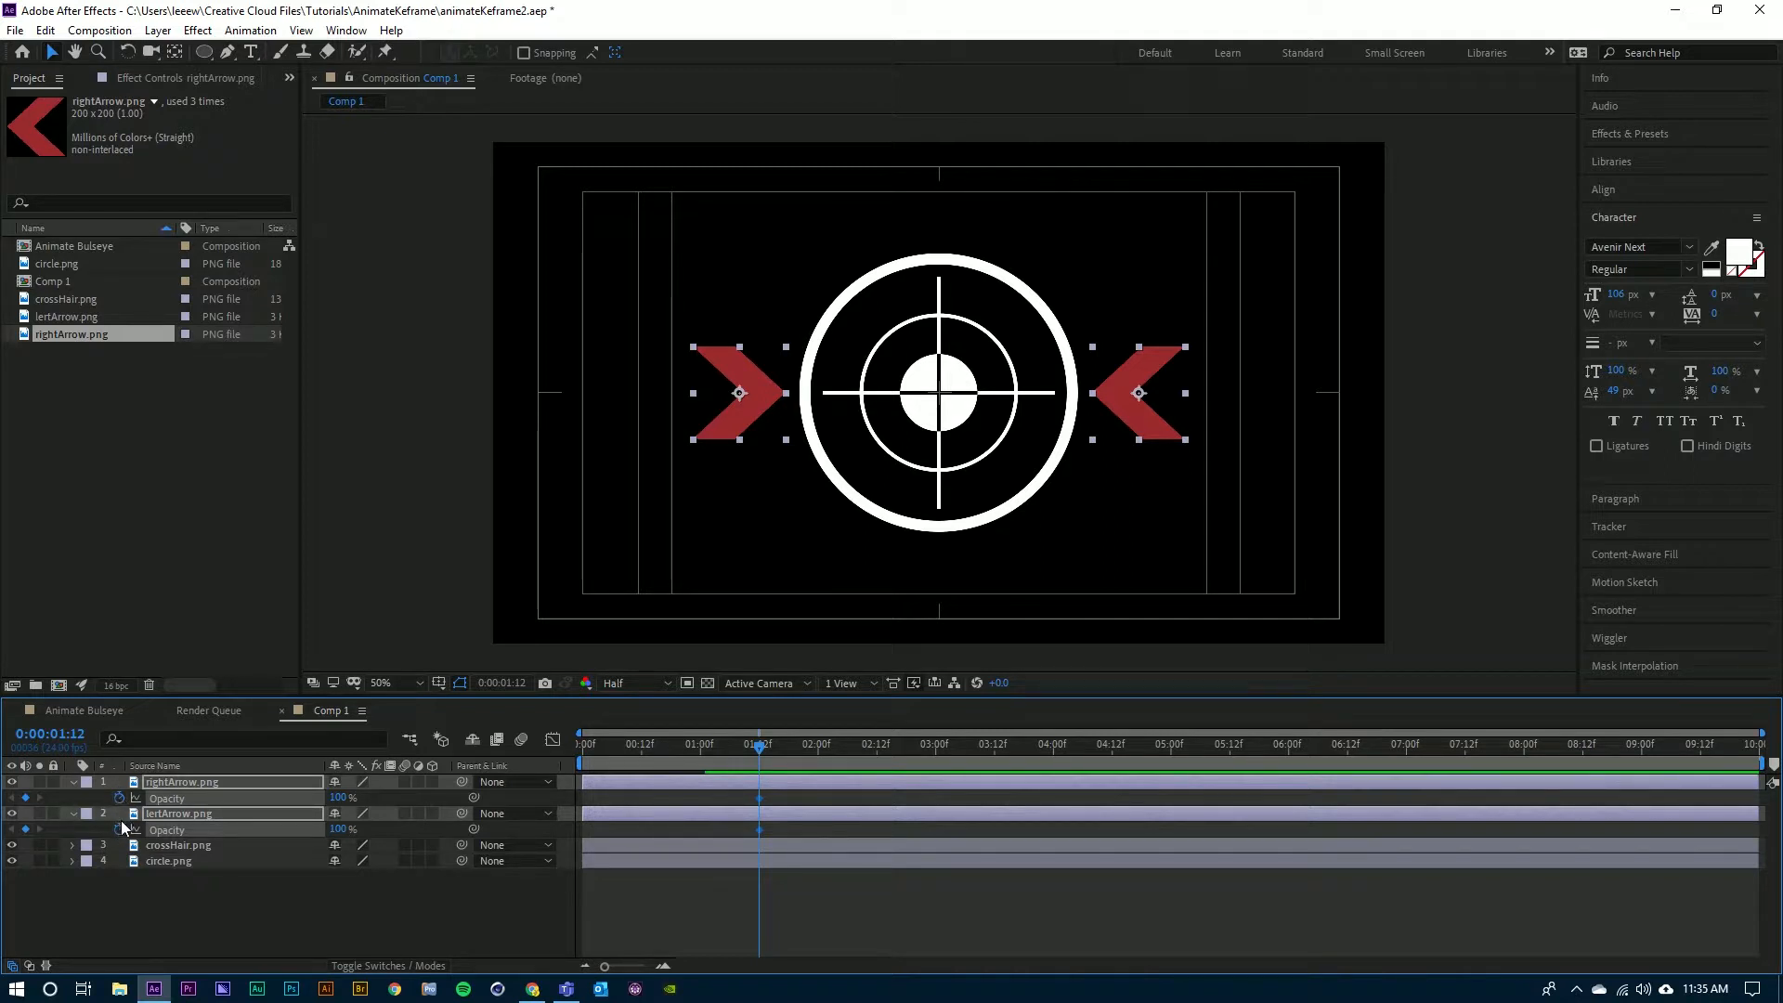
drag(341, 801, 228, 802)
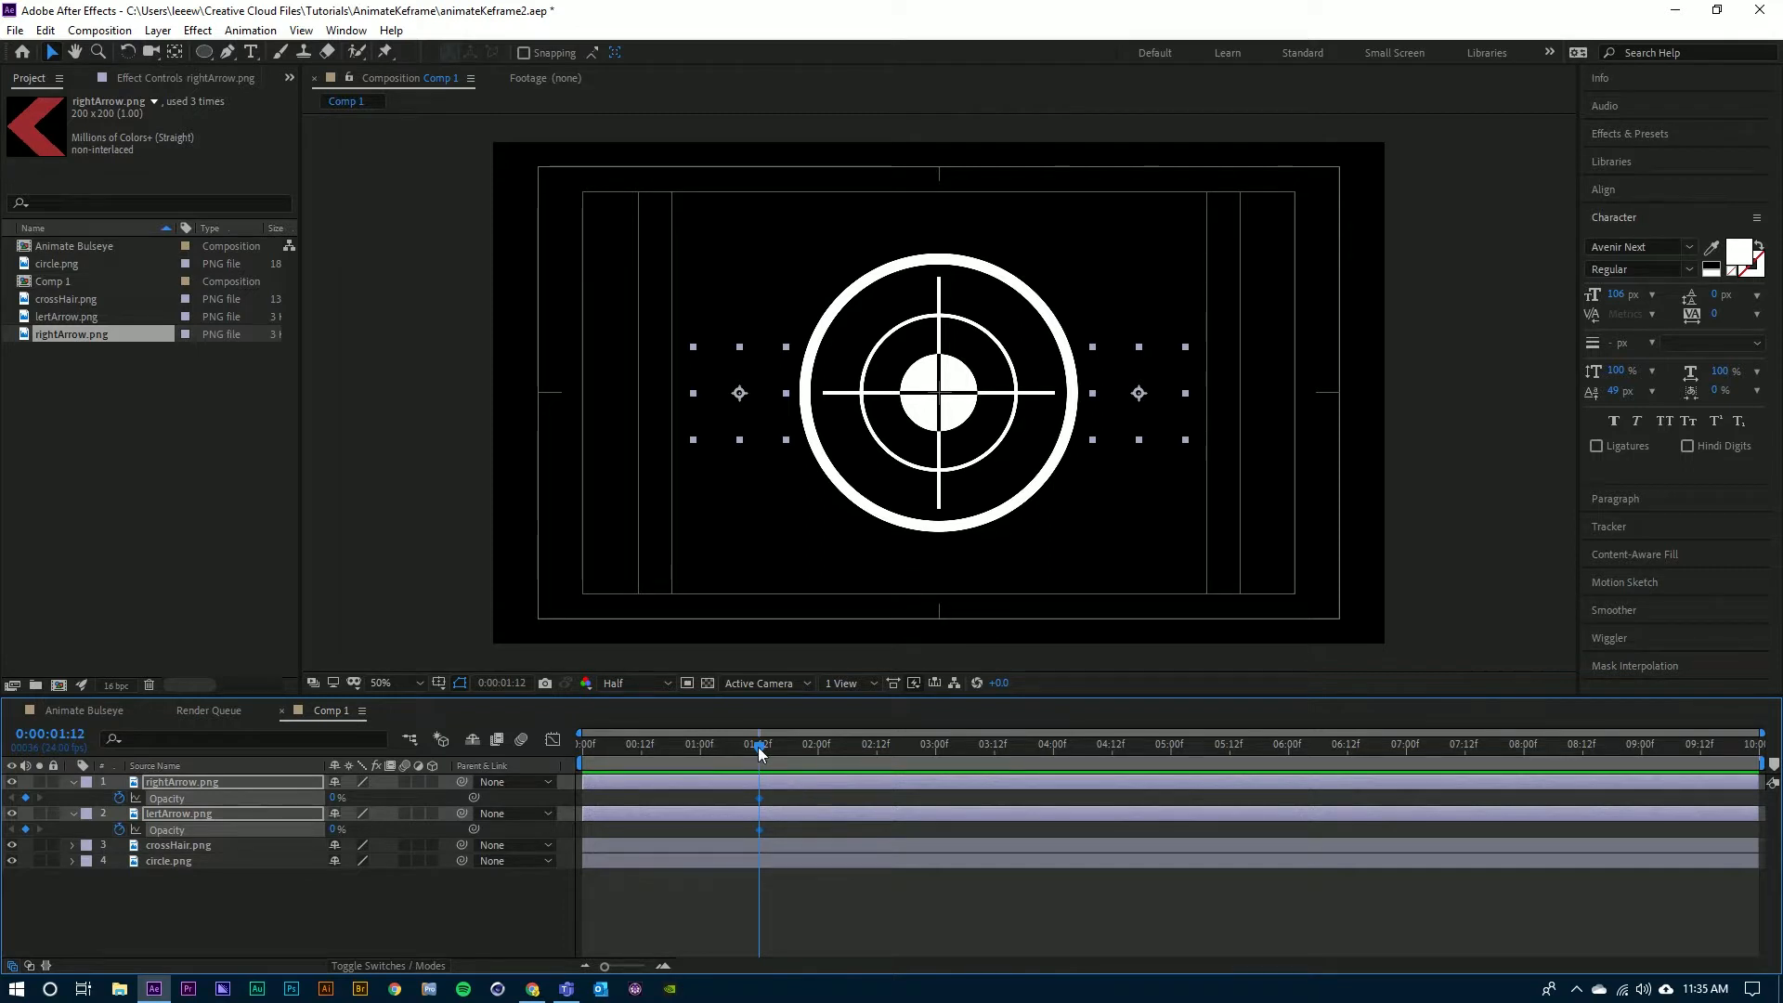
- Add Opacity keyframes of 100% to both arrow layers at 0:00:02:12 and play back the animation from the start
drag(758, 749, 877, 754)
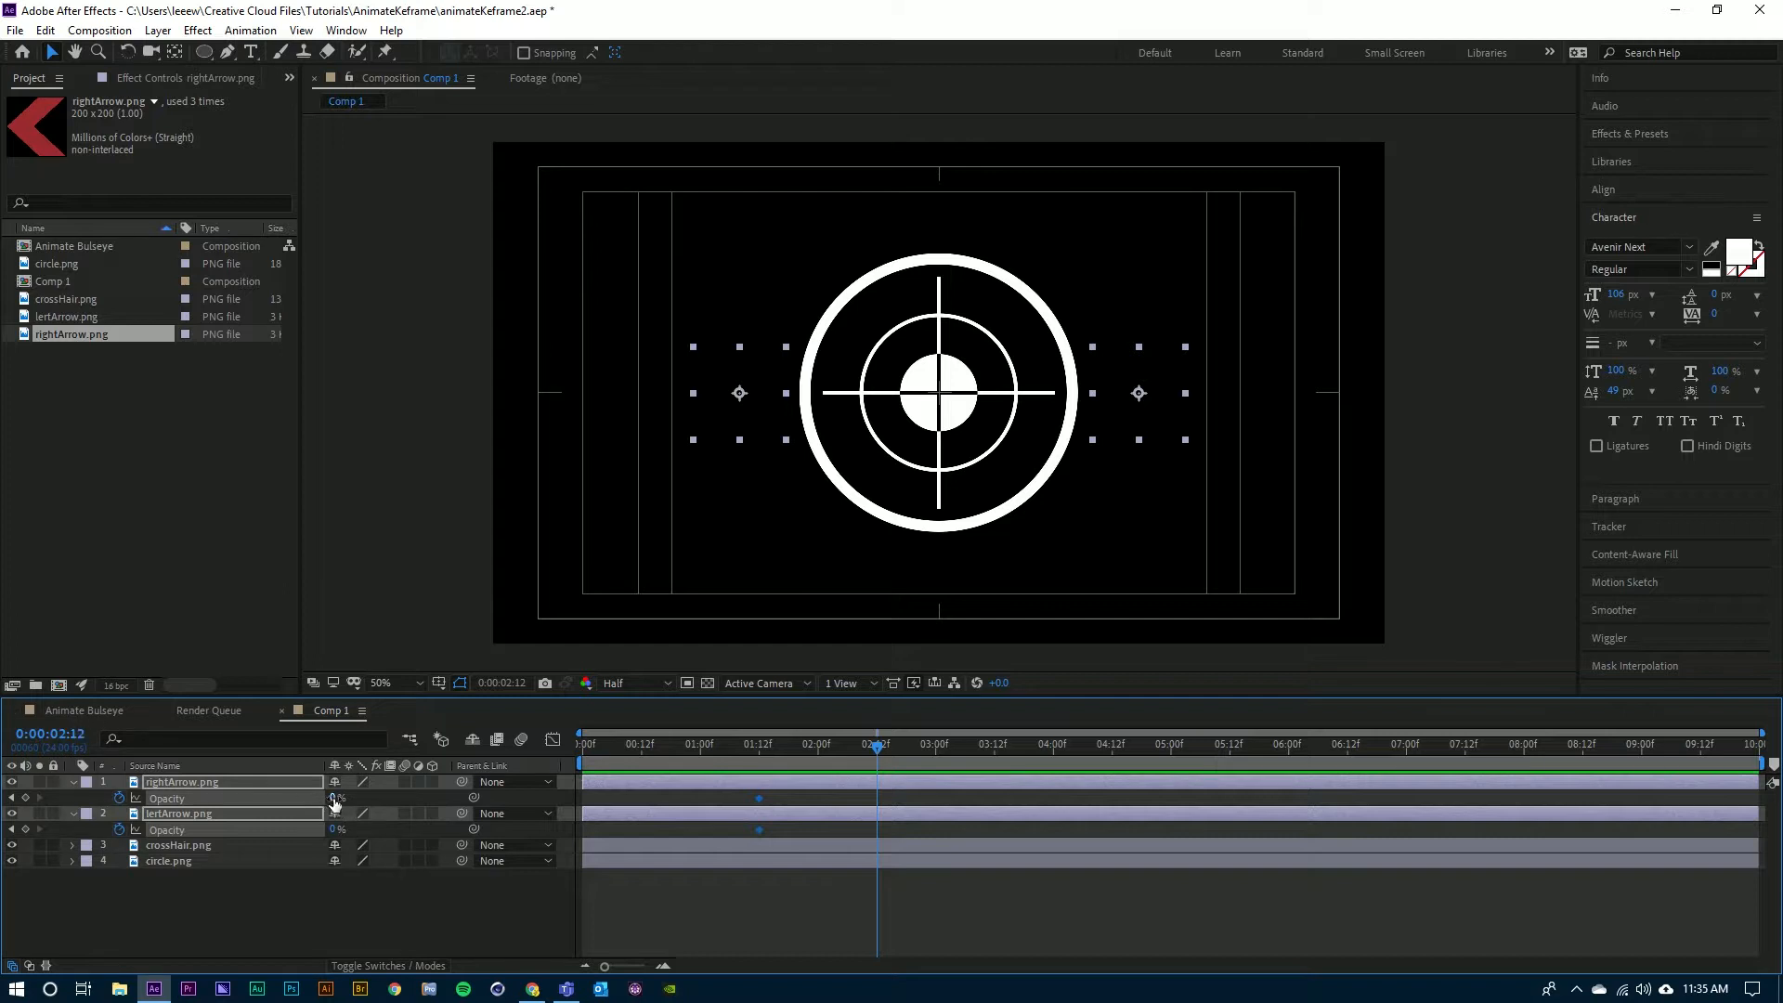
drag(337, 798, 543, 811)
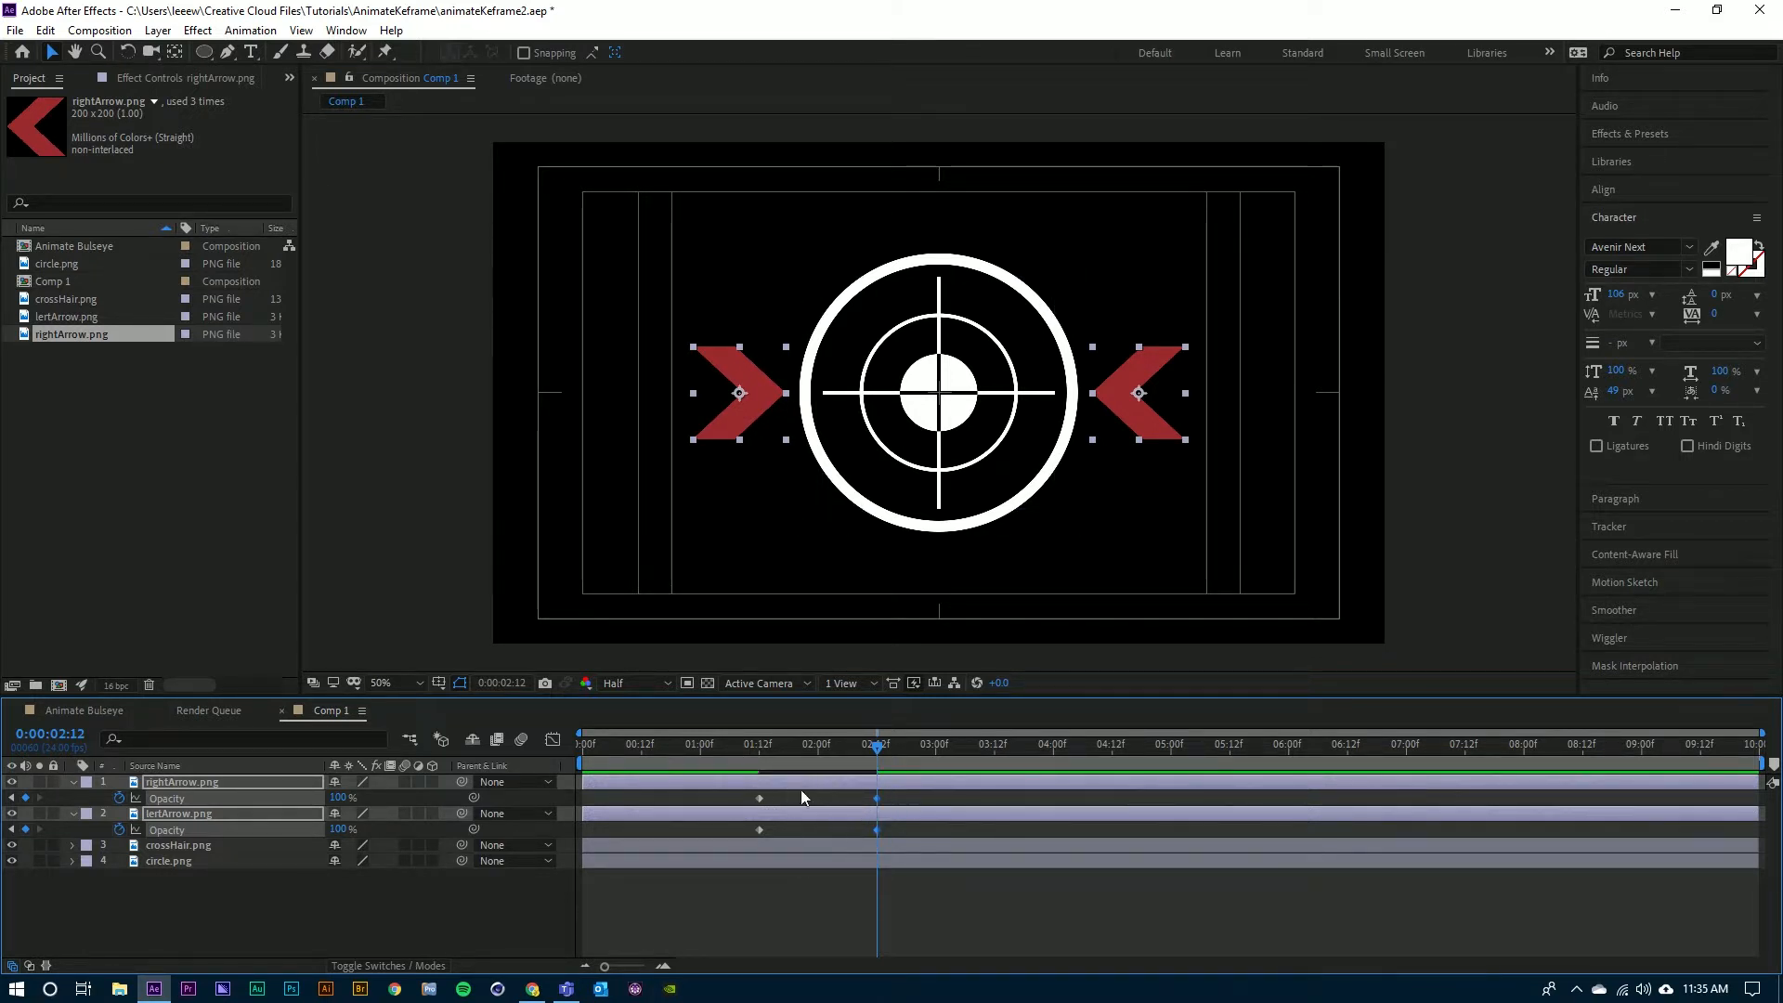
drag(681, 749, 525, 747)
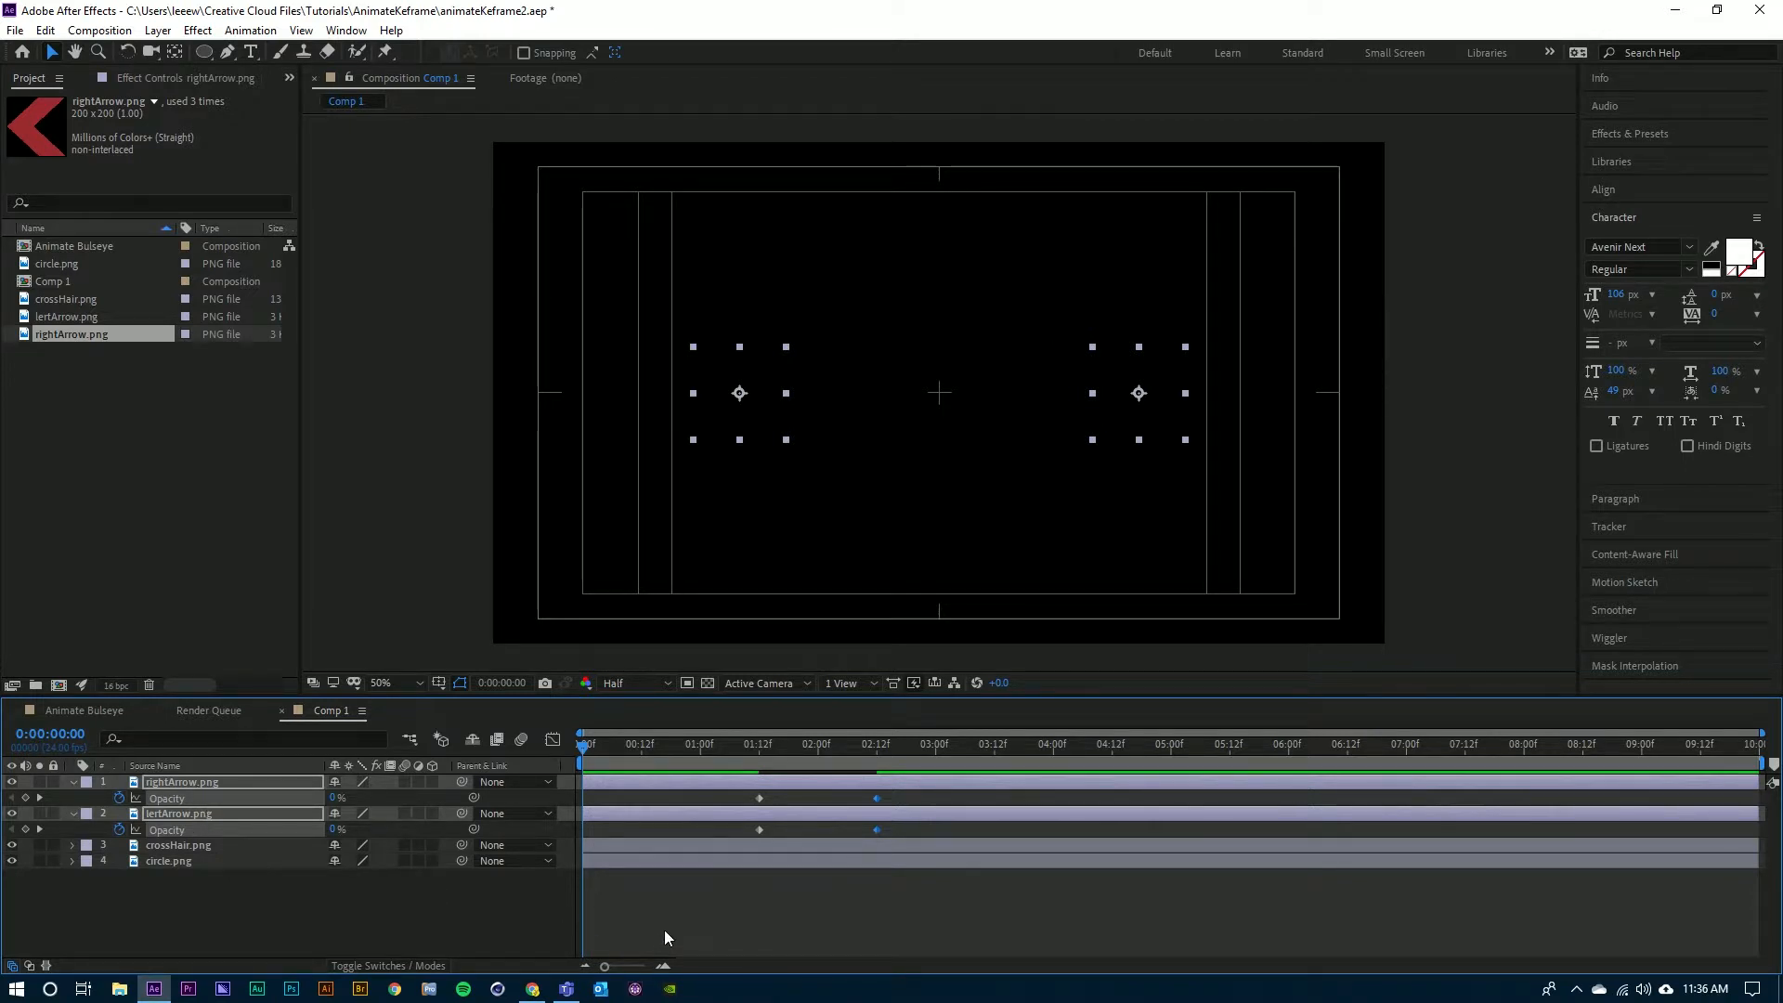
key(space)
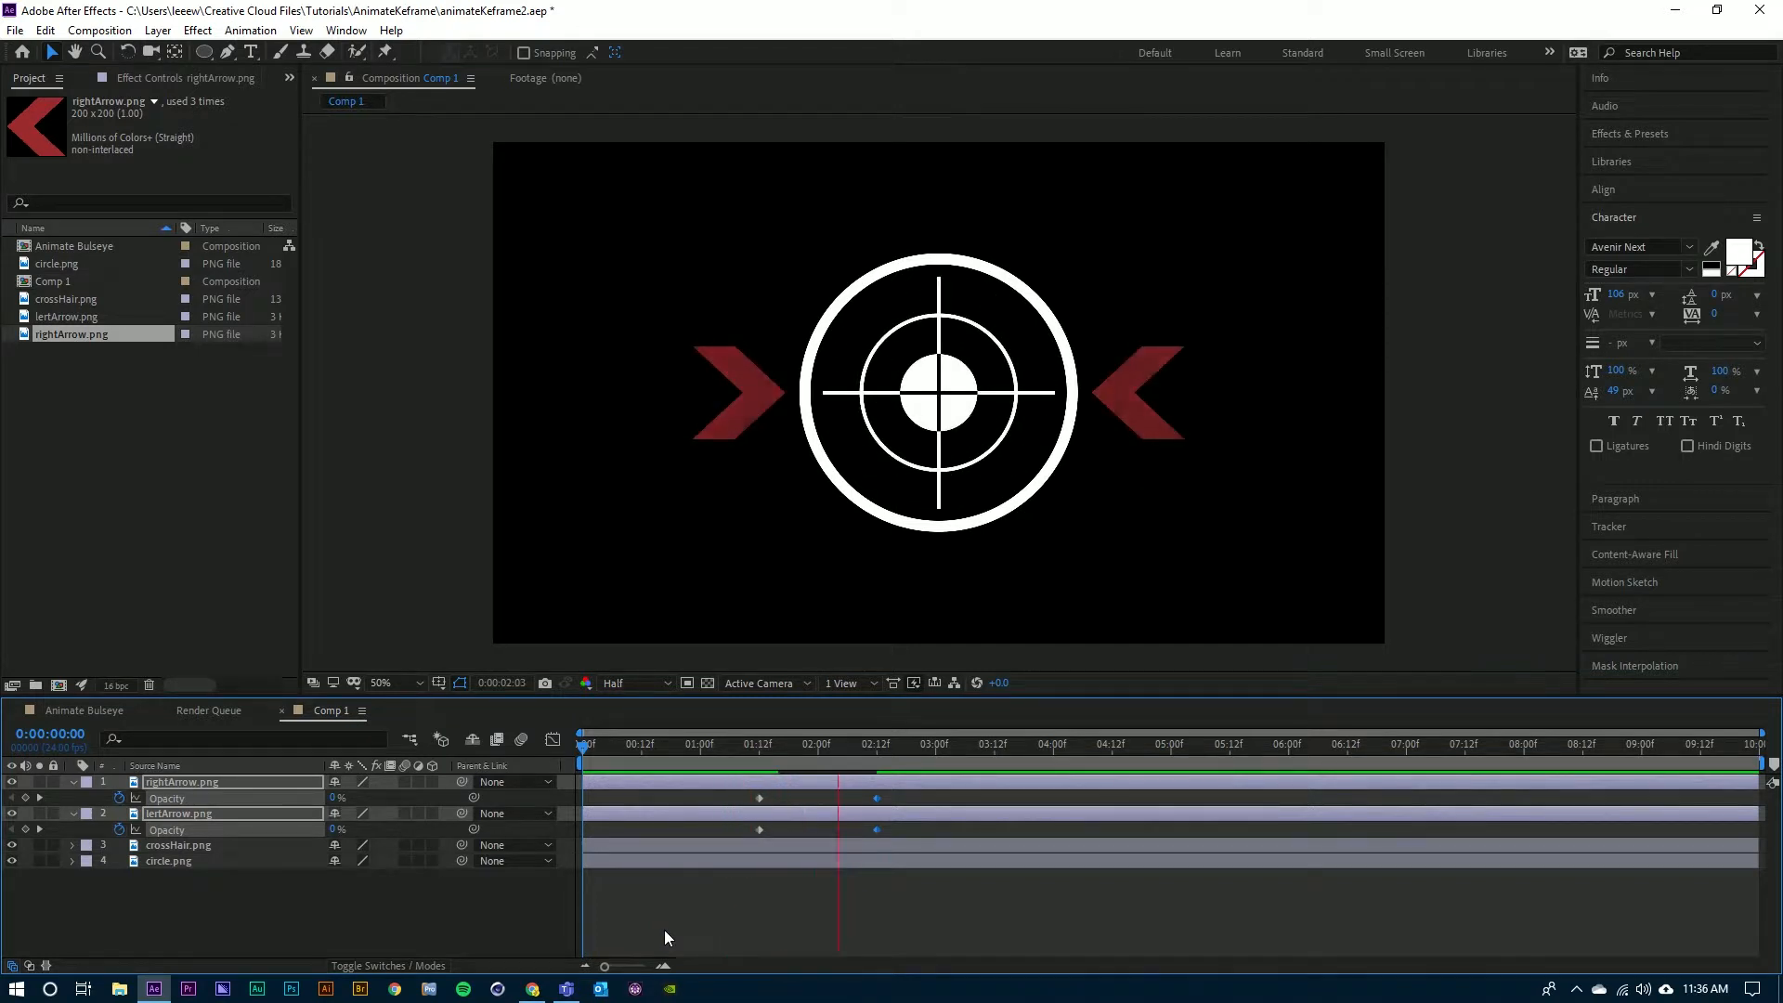
key(space)
key(space)
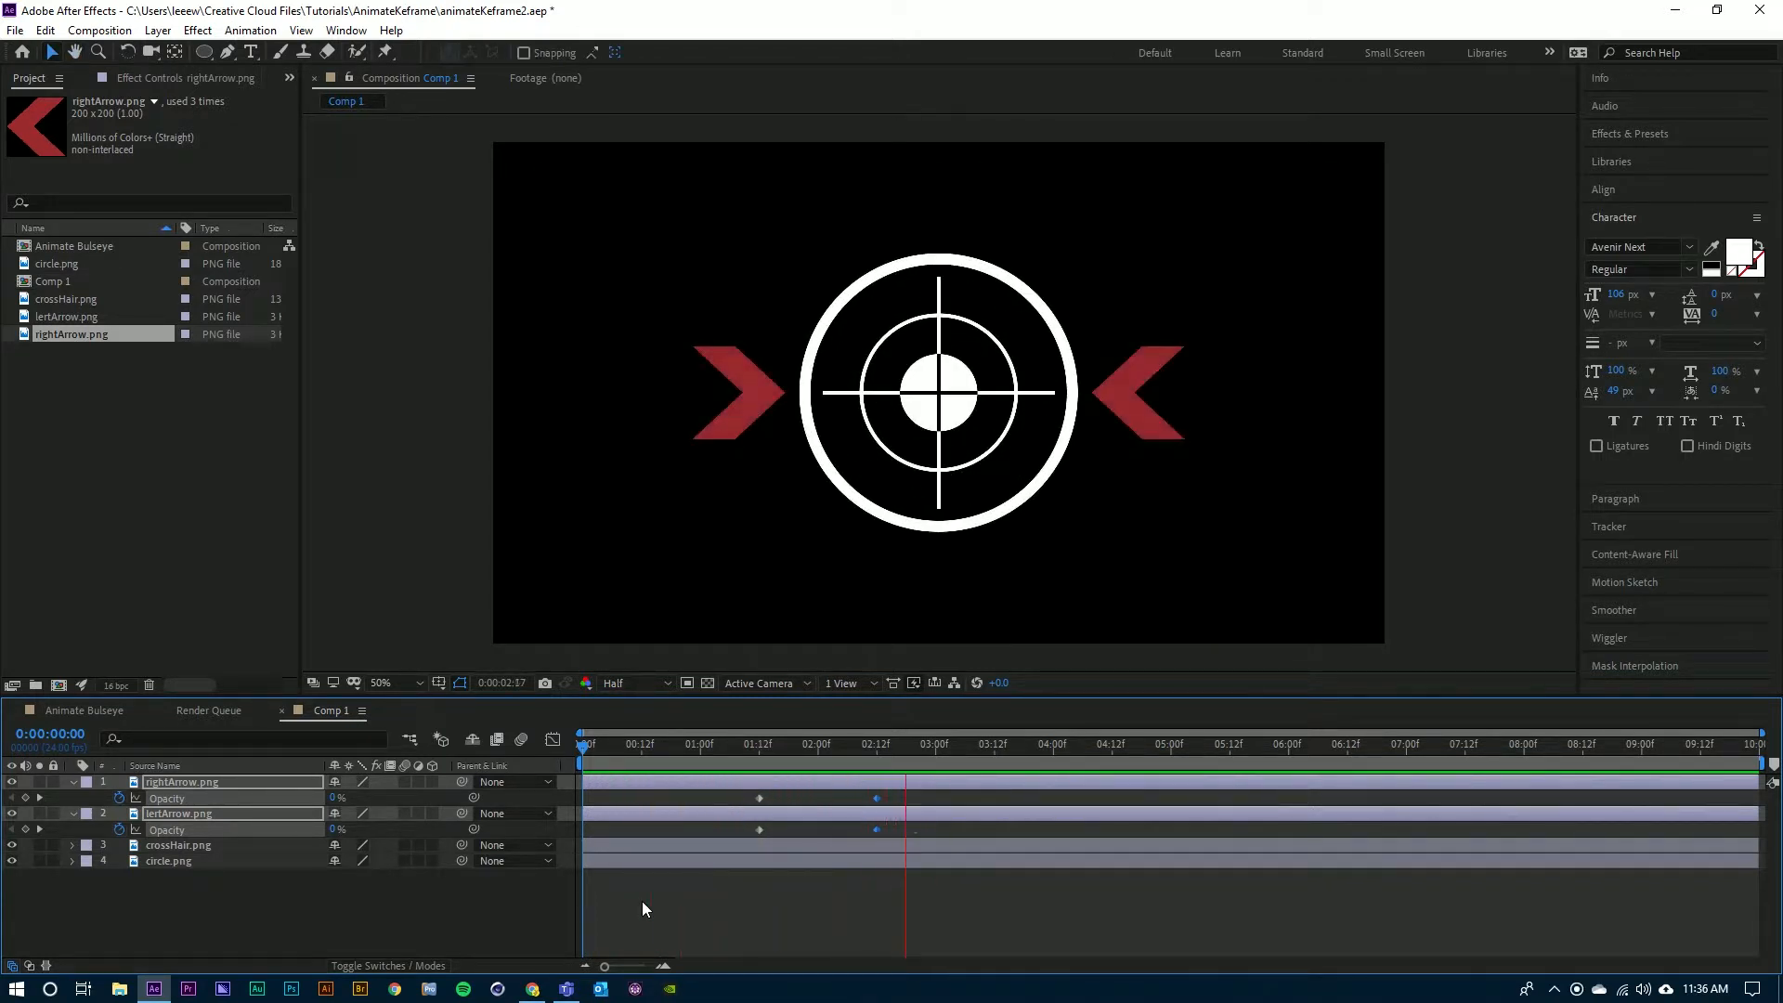
key(space)
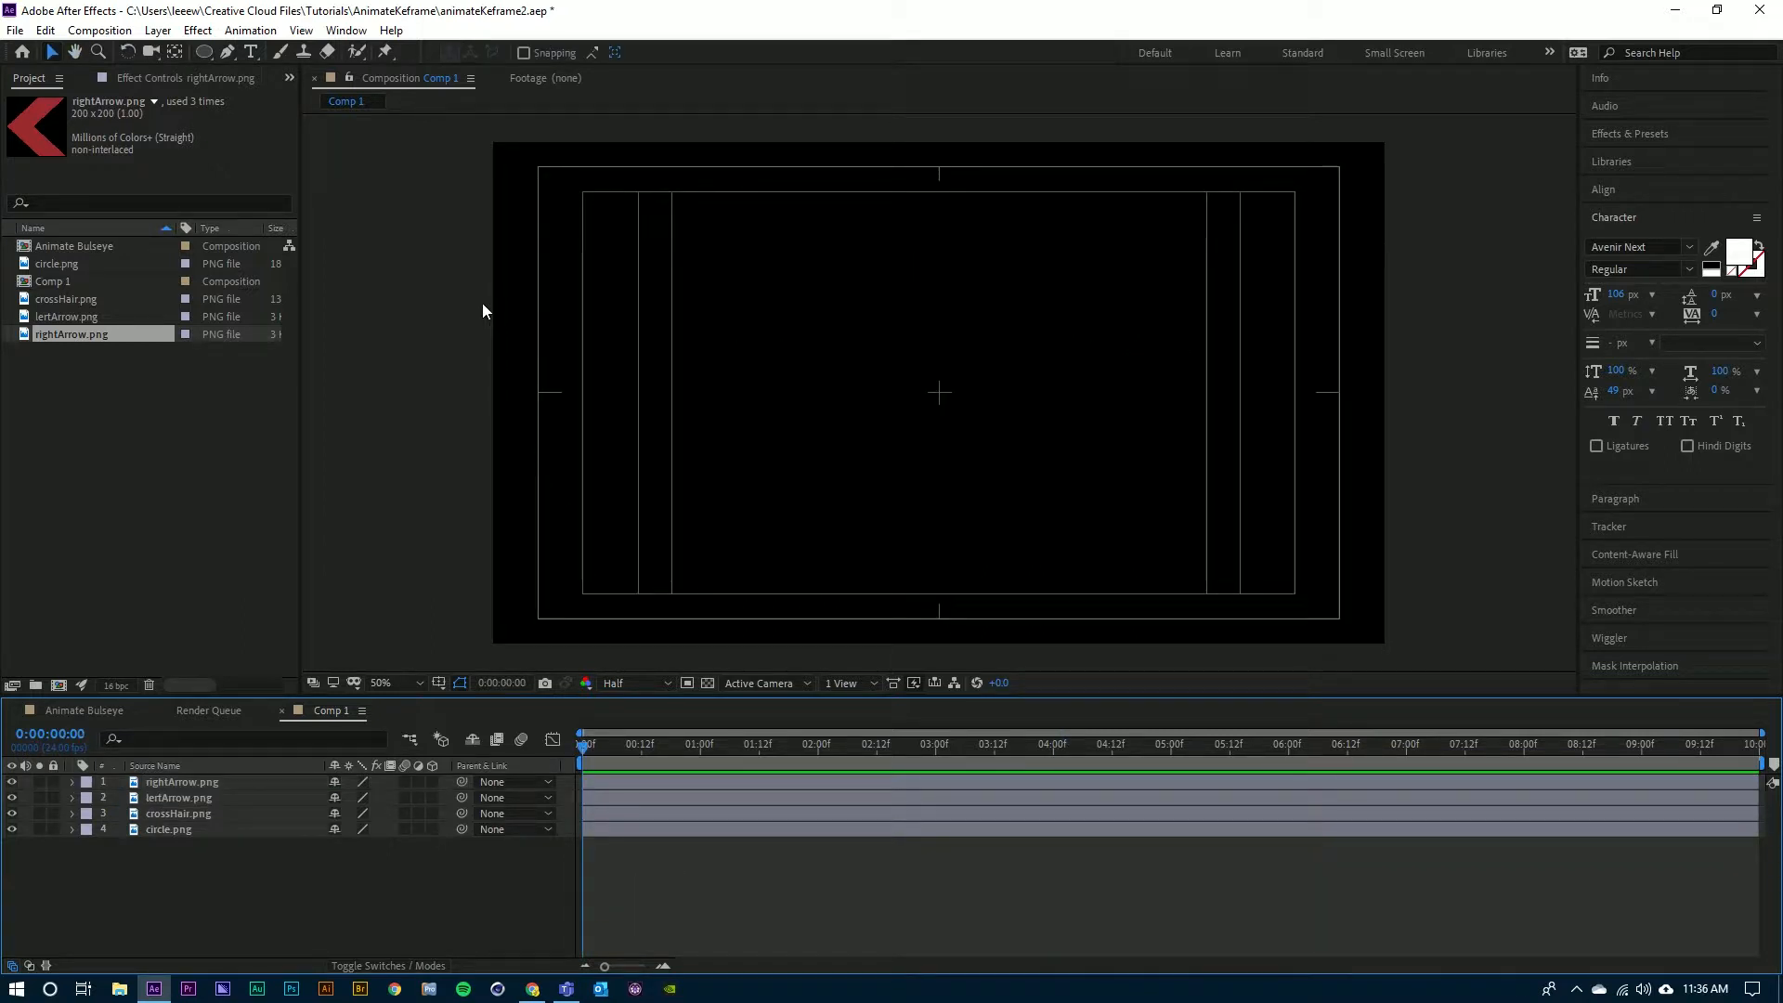
- Create a text layer reading HIT THE near the top of the composition, with the playhead at 0:00:02:11
click(874, 744)
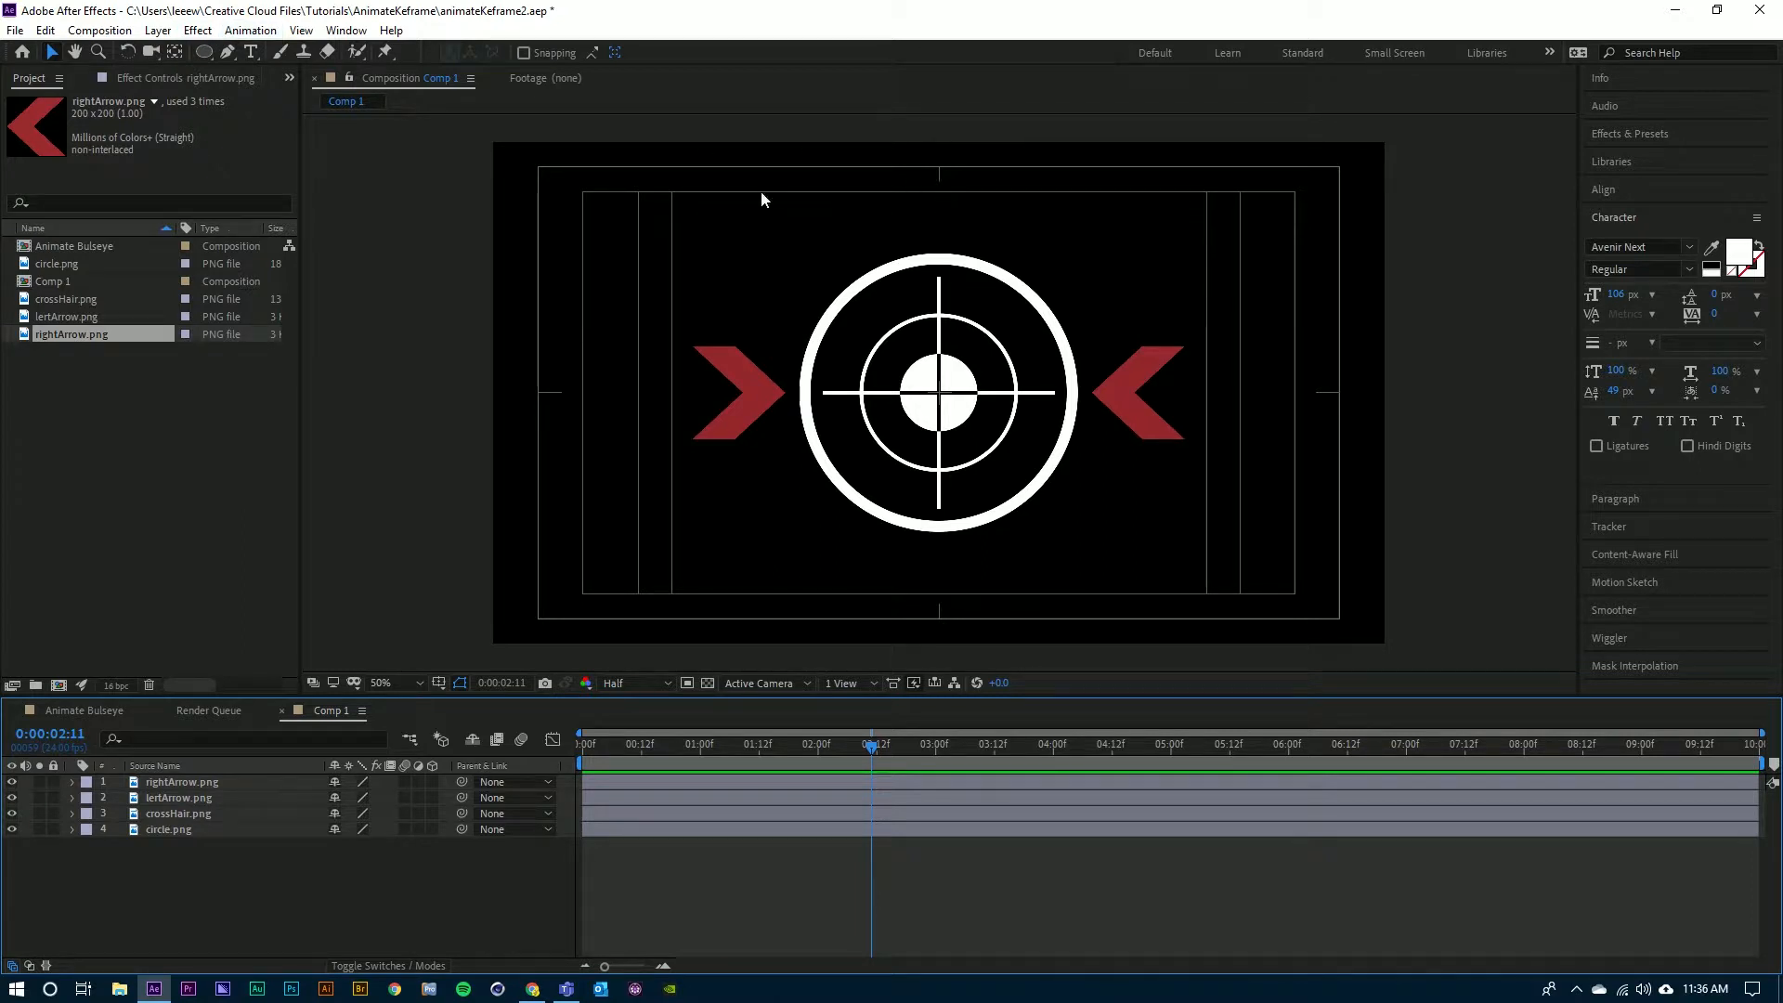
click(252, 53)
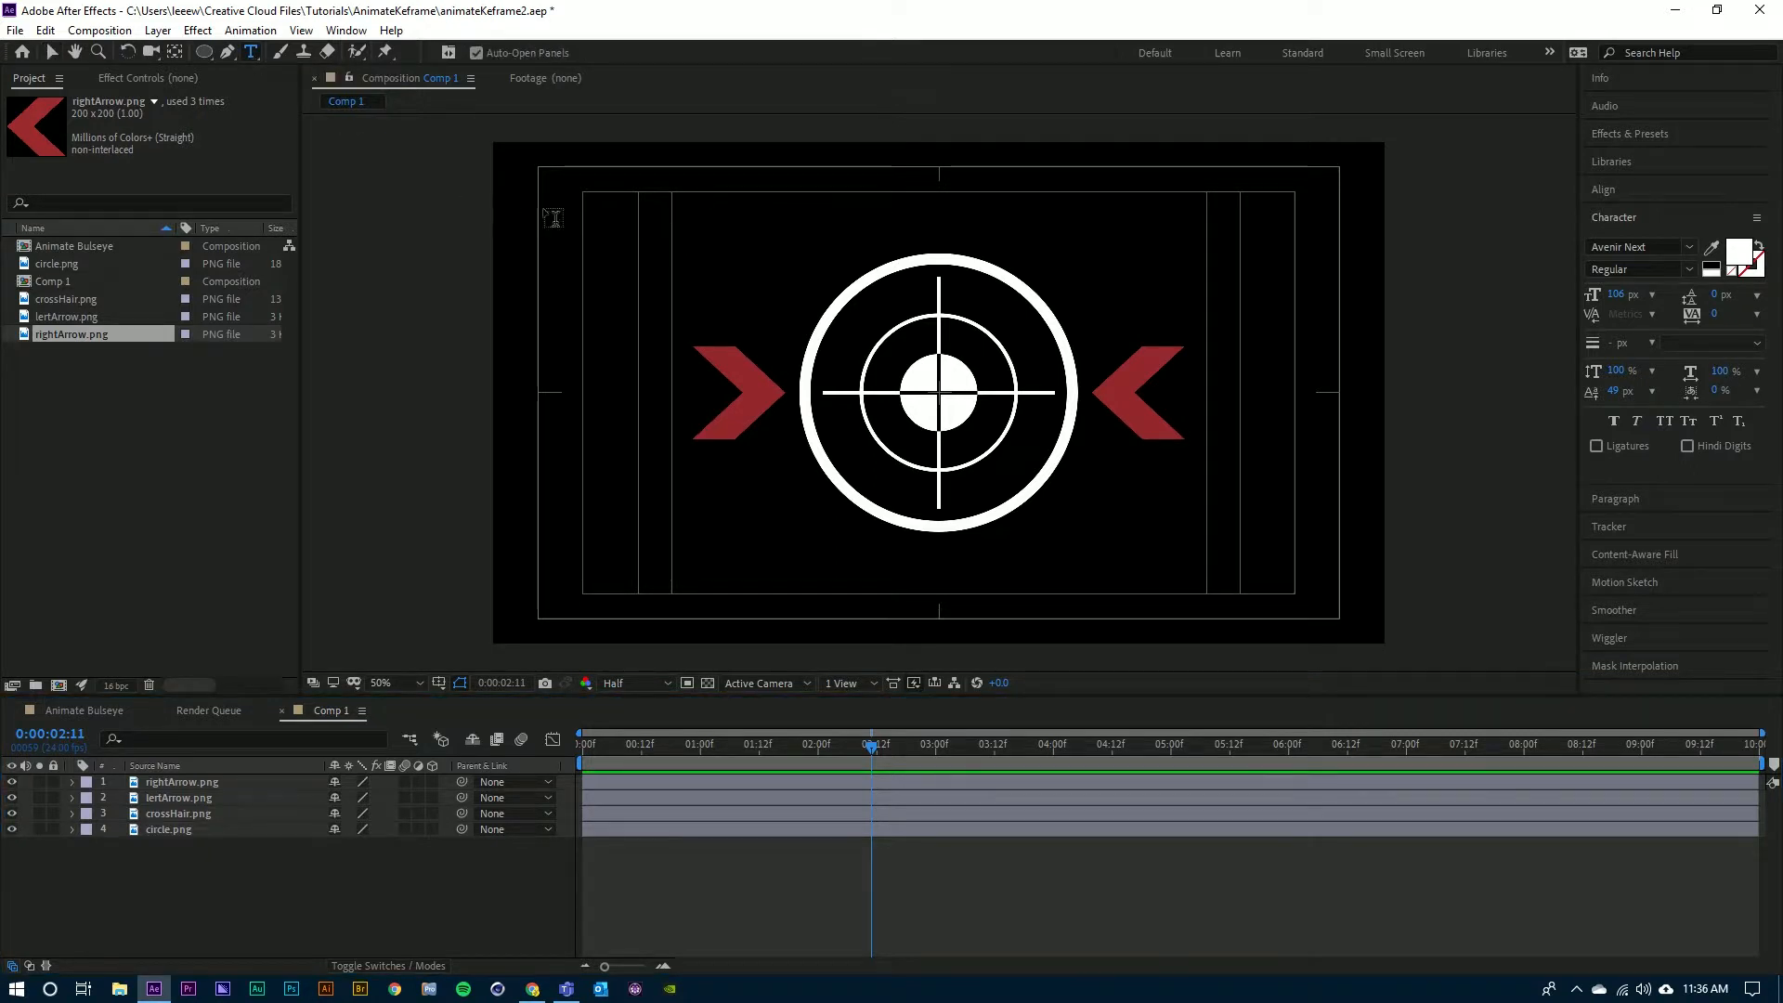
click(717, 230)
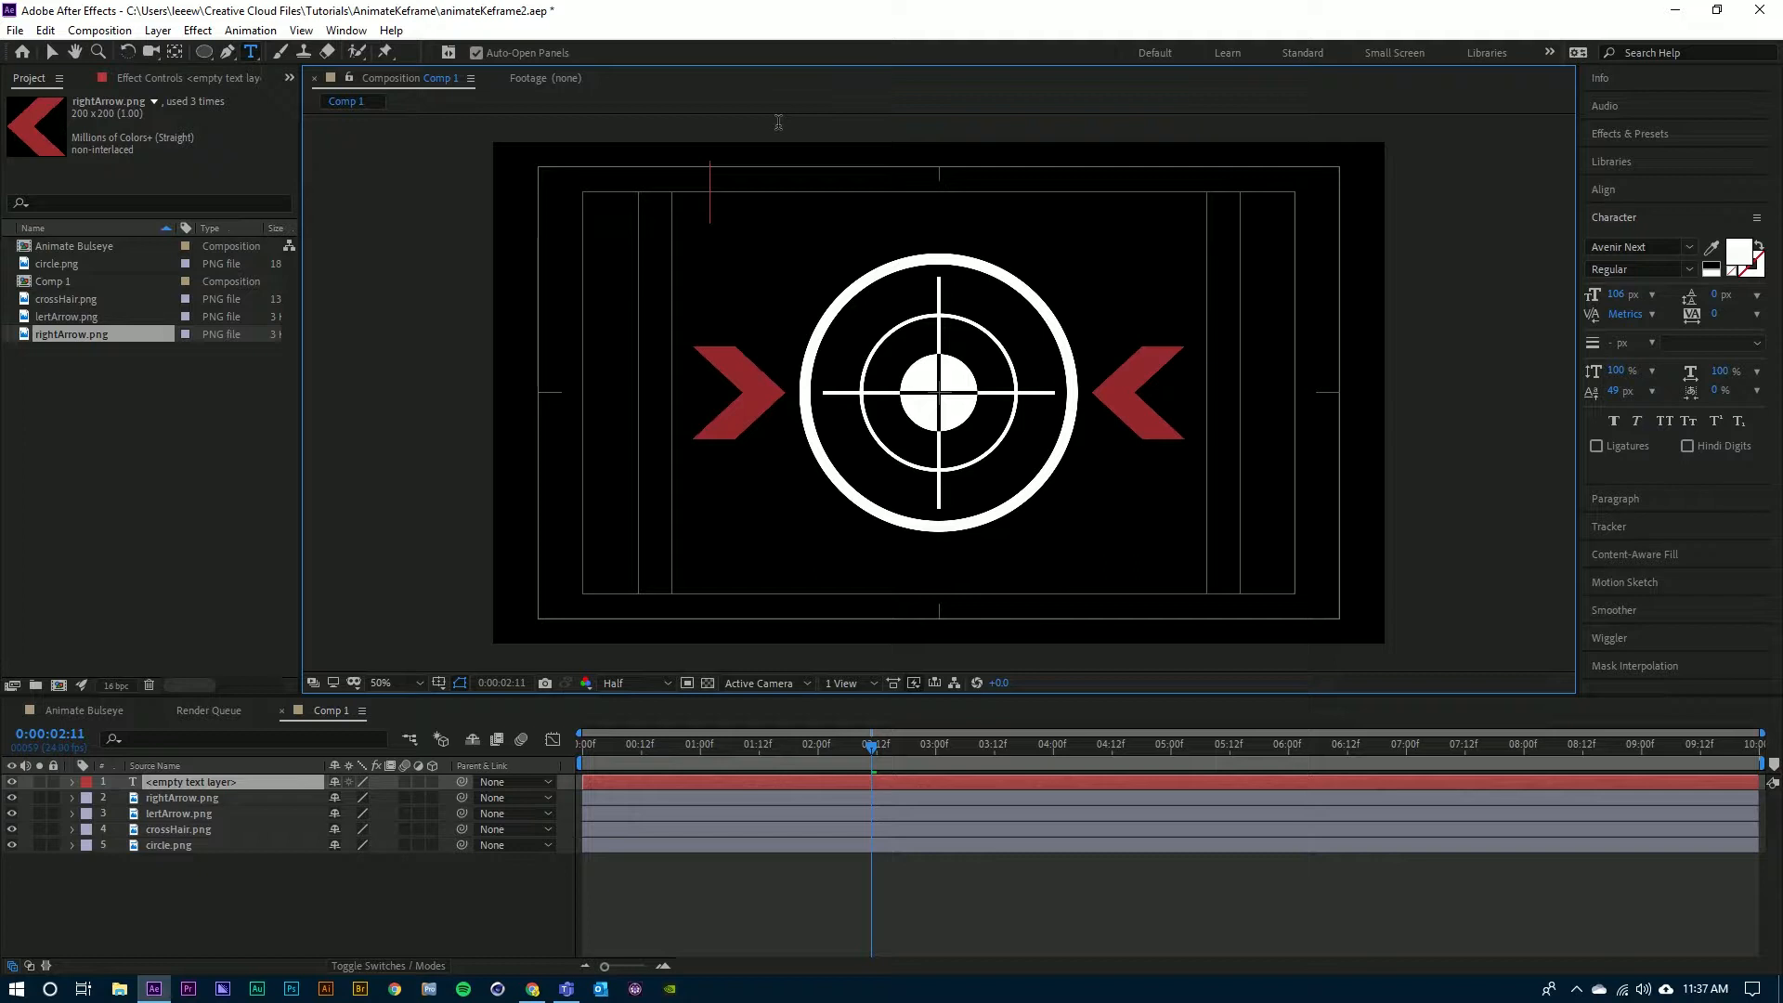
text(HIT)
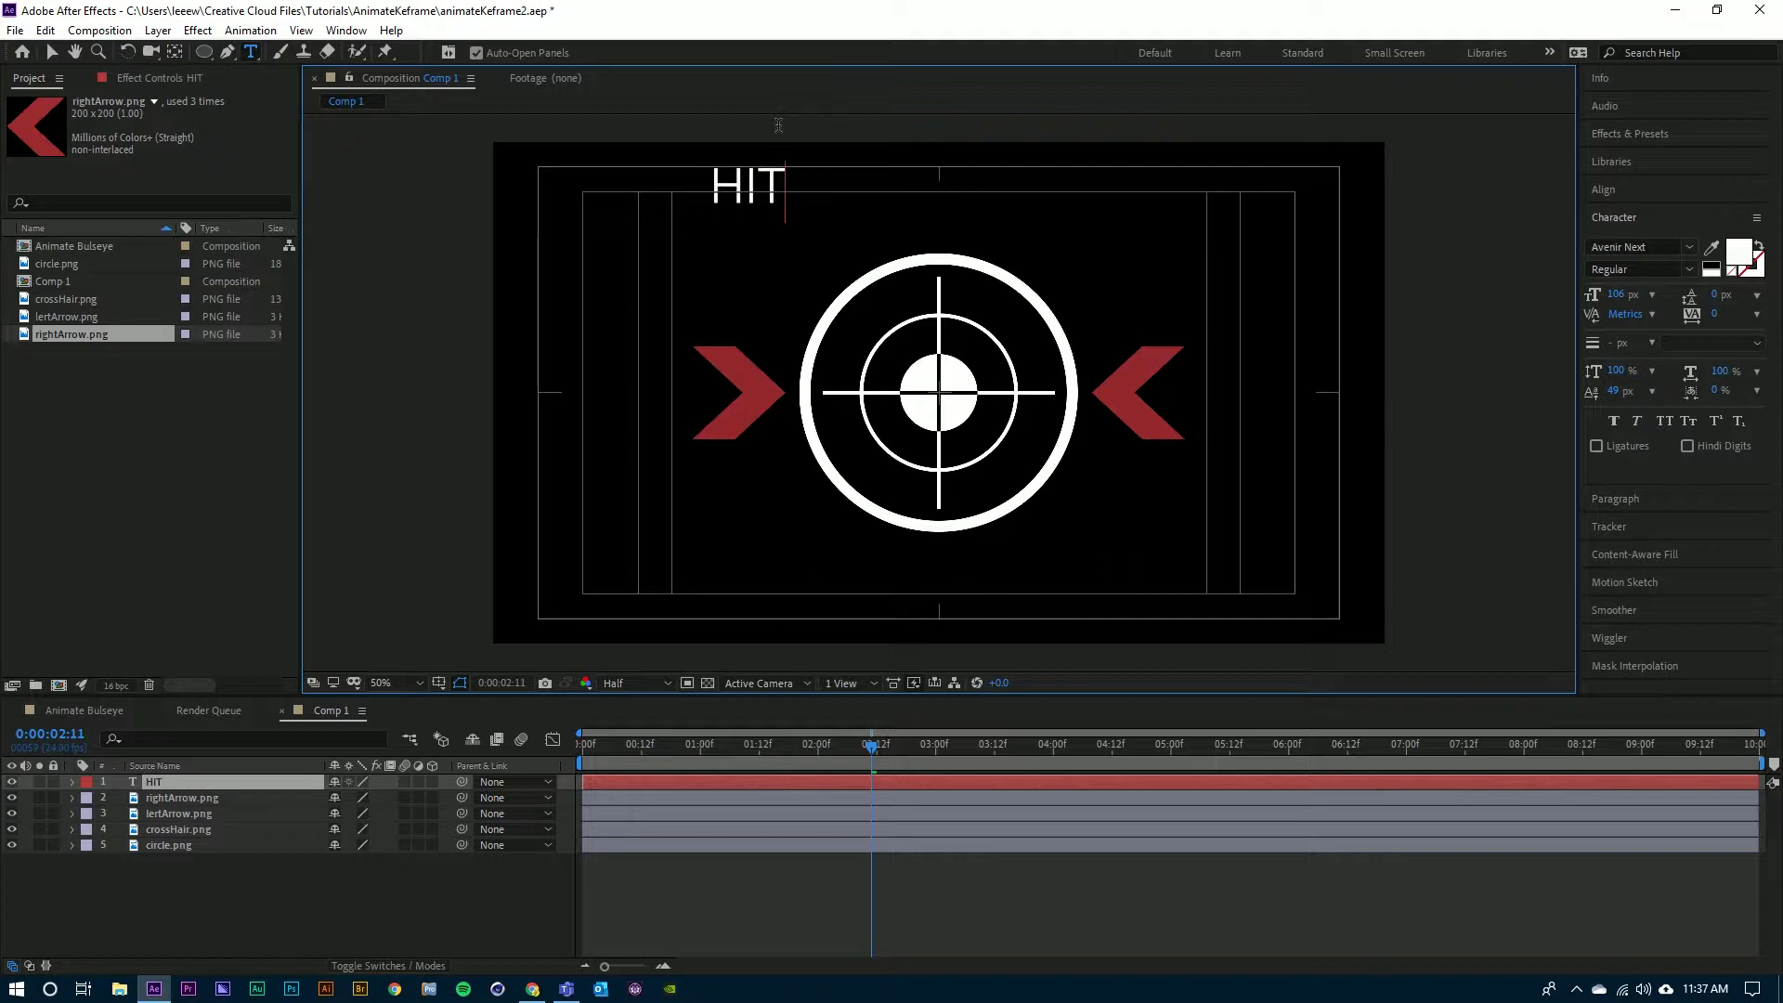
text( THE)
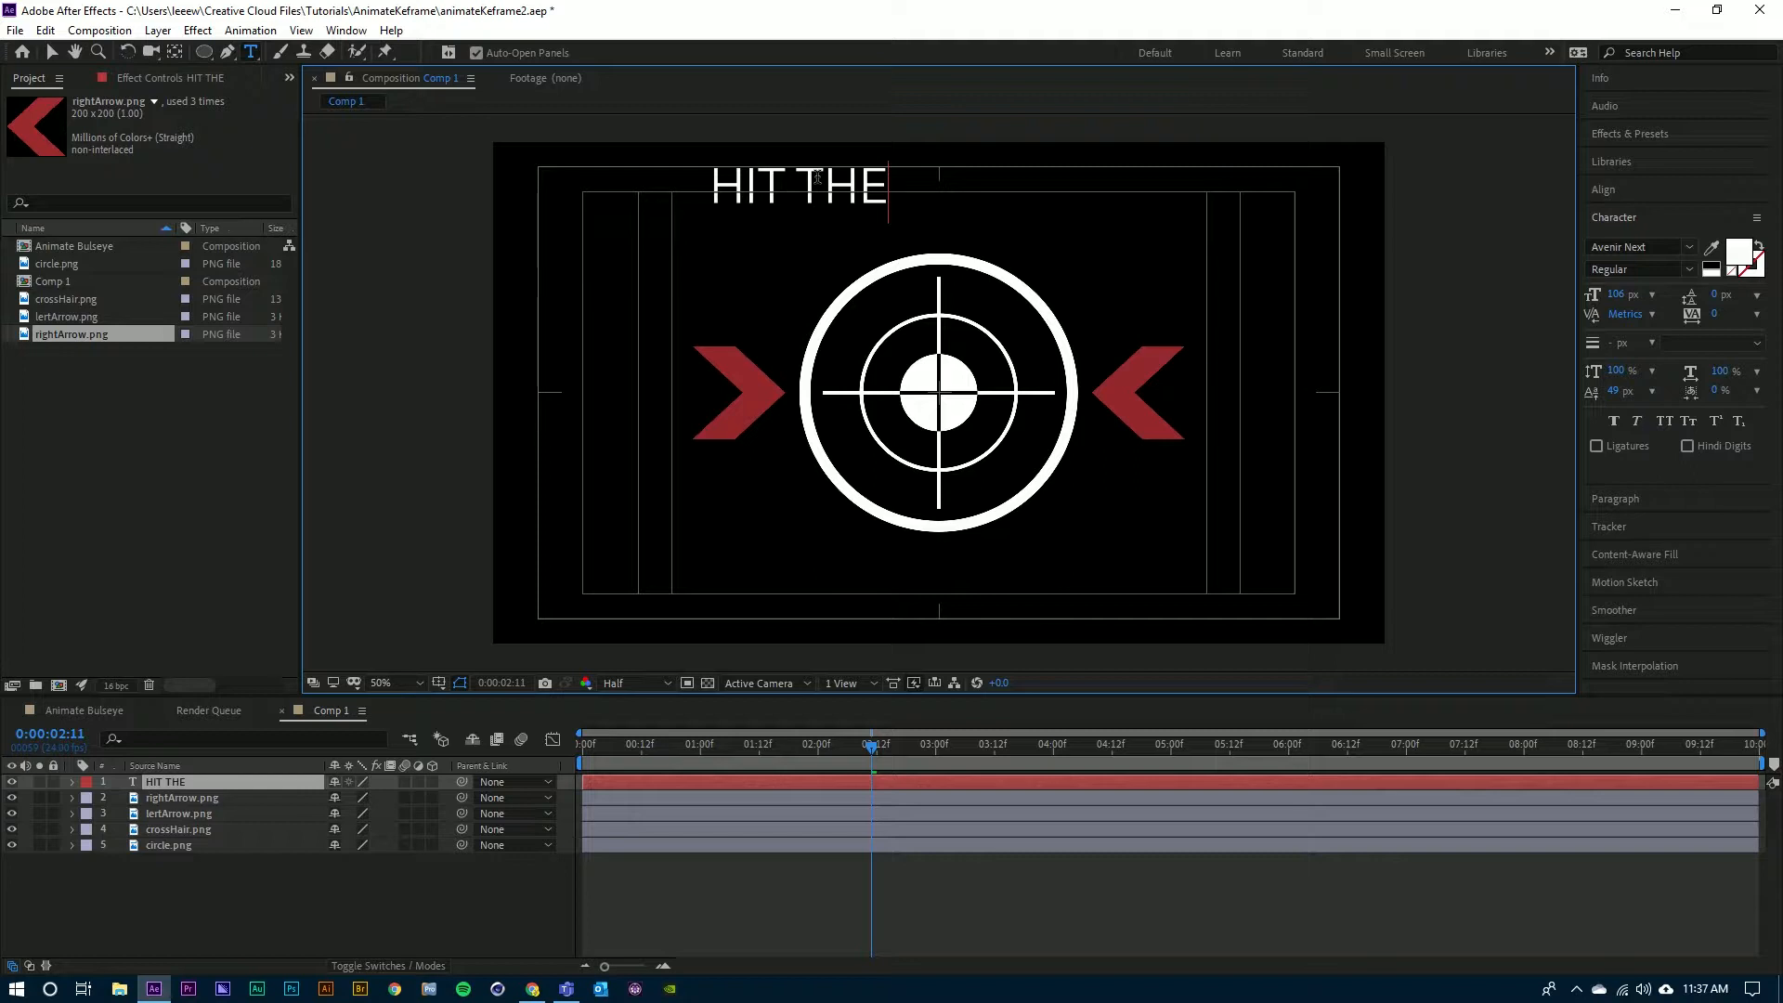
key(Escape)
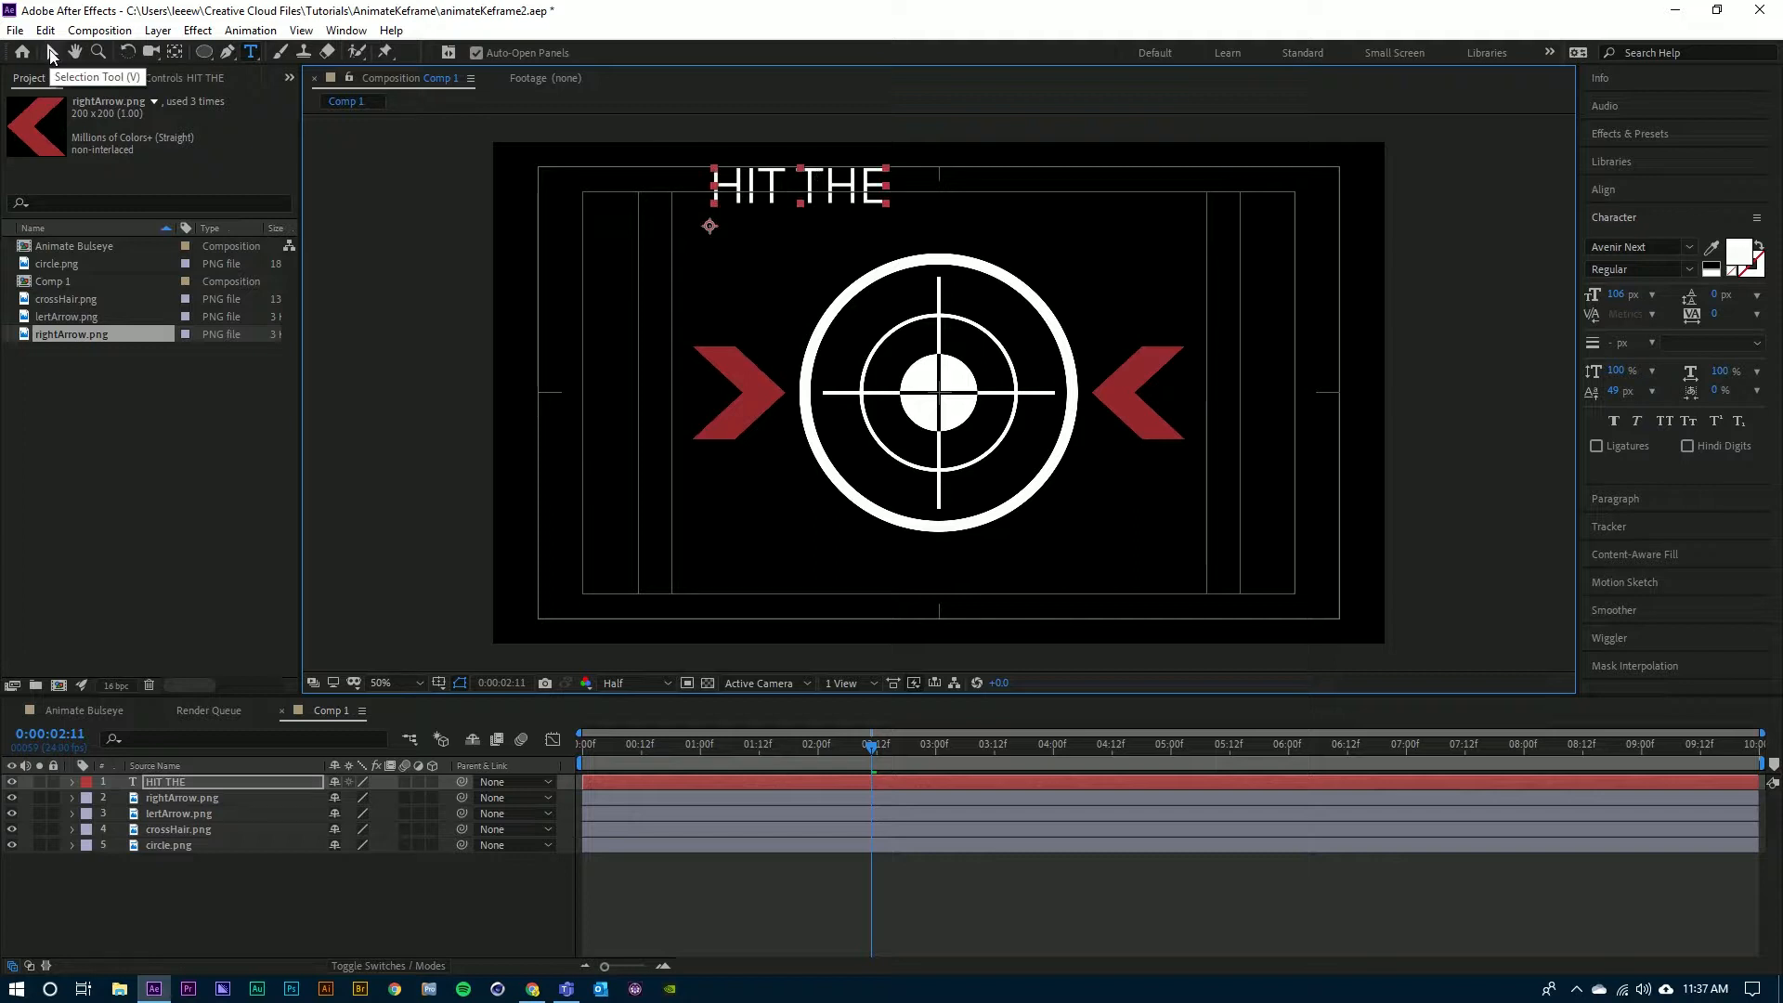
- Move the HIT THE text so it sits centred above the circle, nudging it slightly upward
click(51, 54)
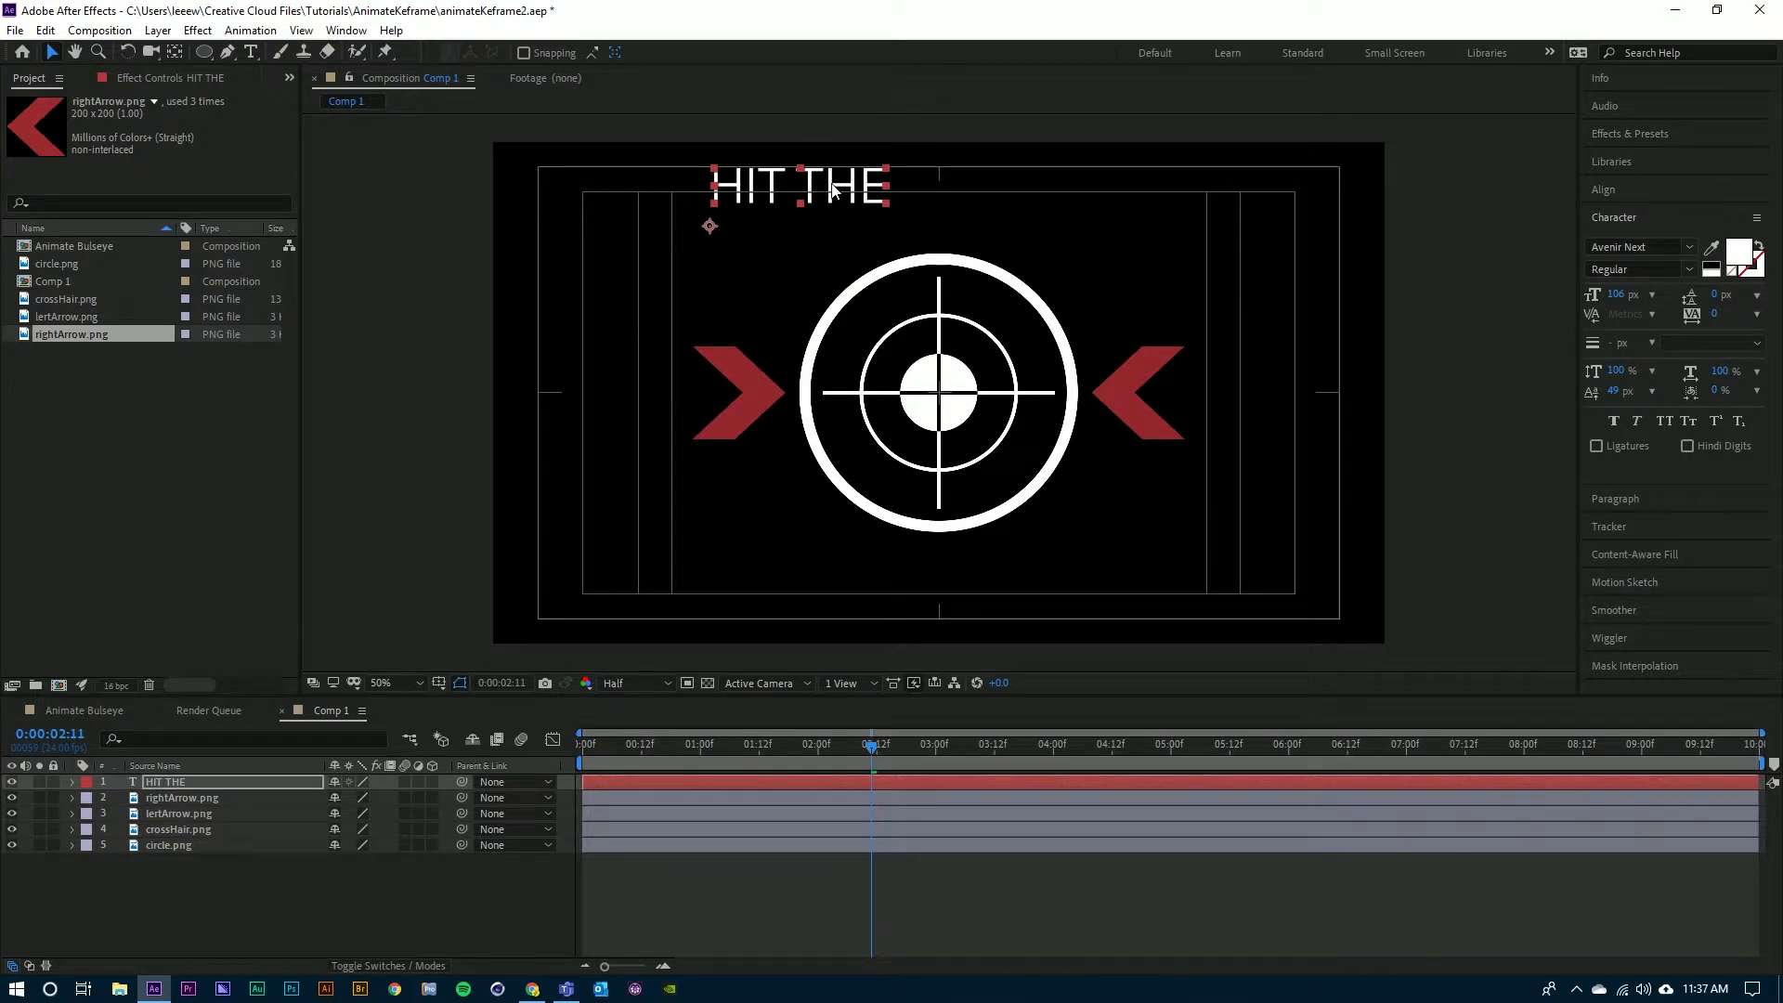
drag(833, 190, 972, 208)
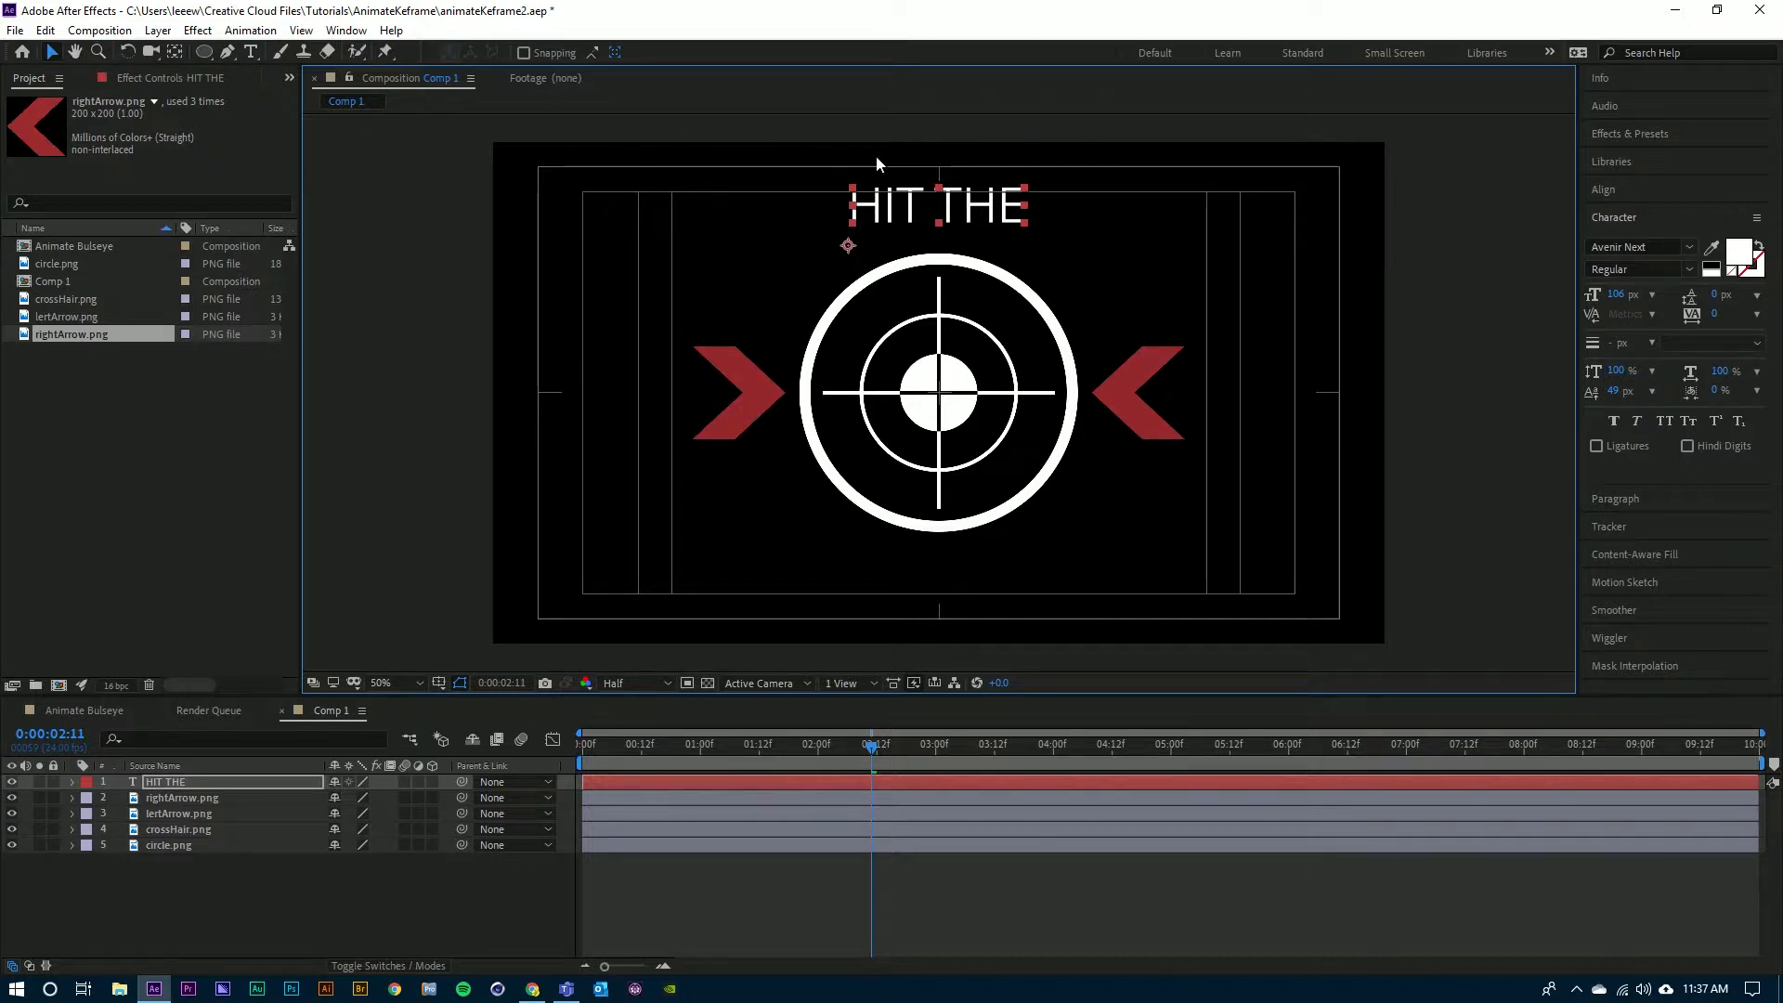
key(Up)
key(Up)
key(Up)
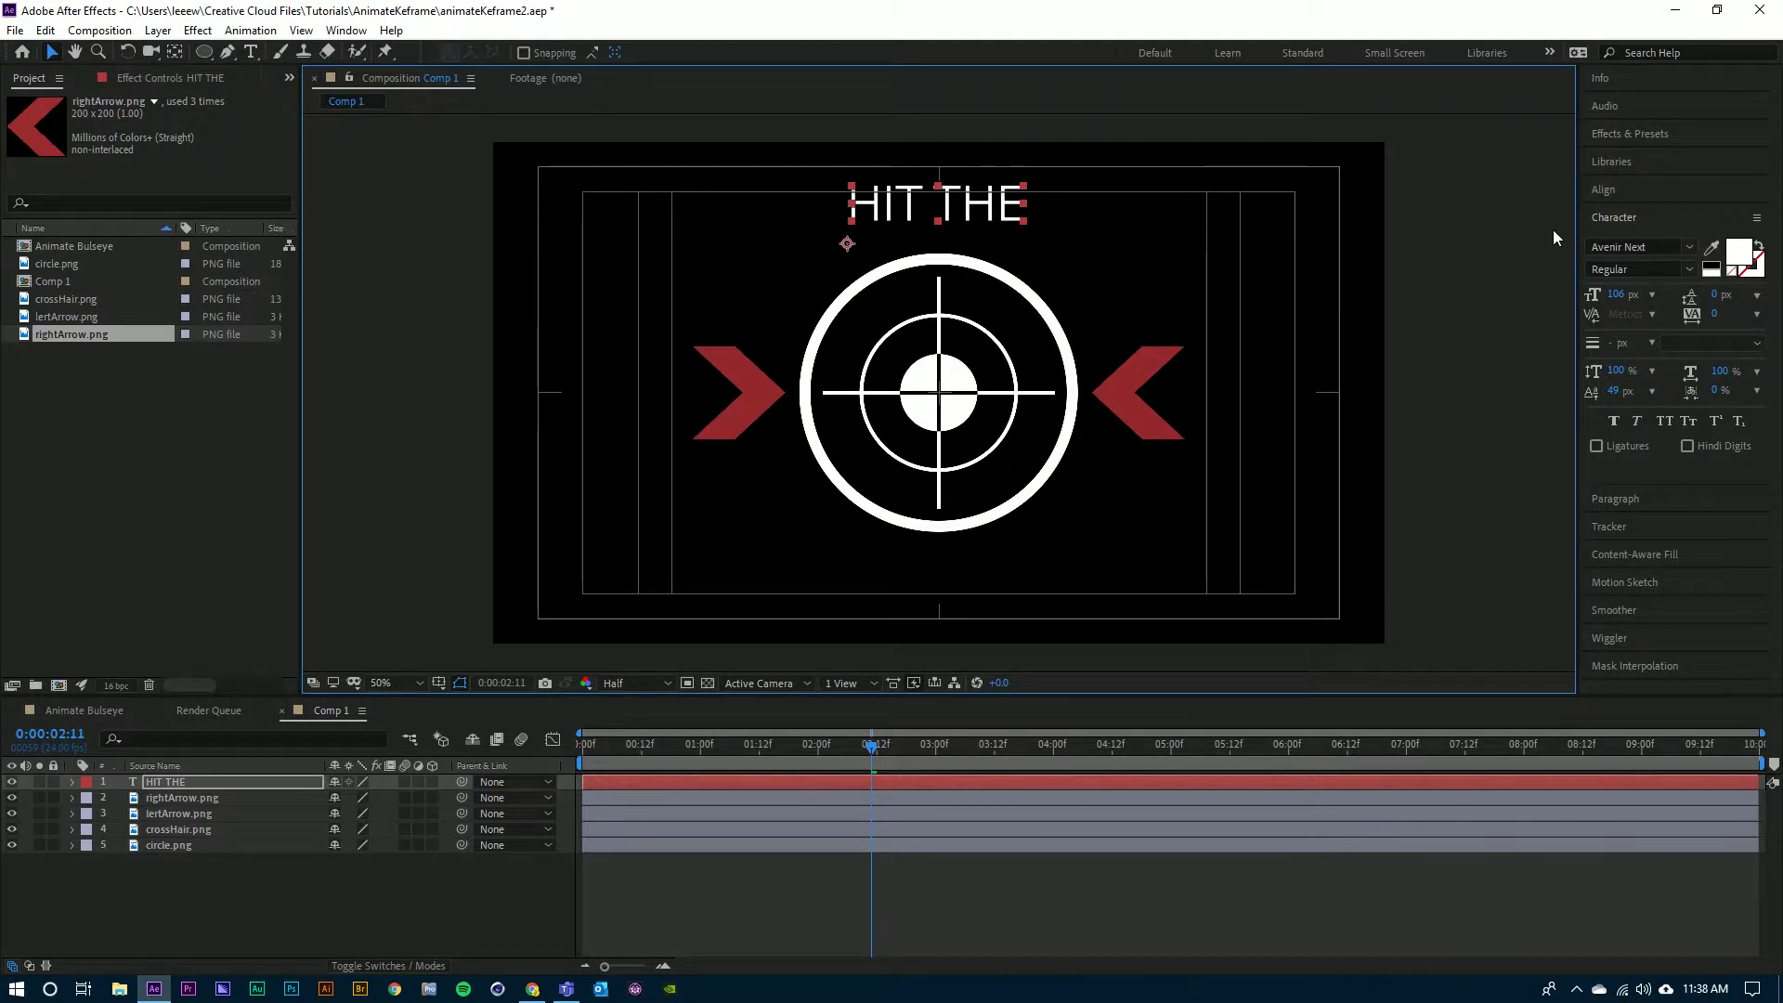
- Set the HIT THE text to the Heavy font style at 150 px and re-centre it above the circle
click(1689, 269)
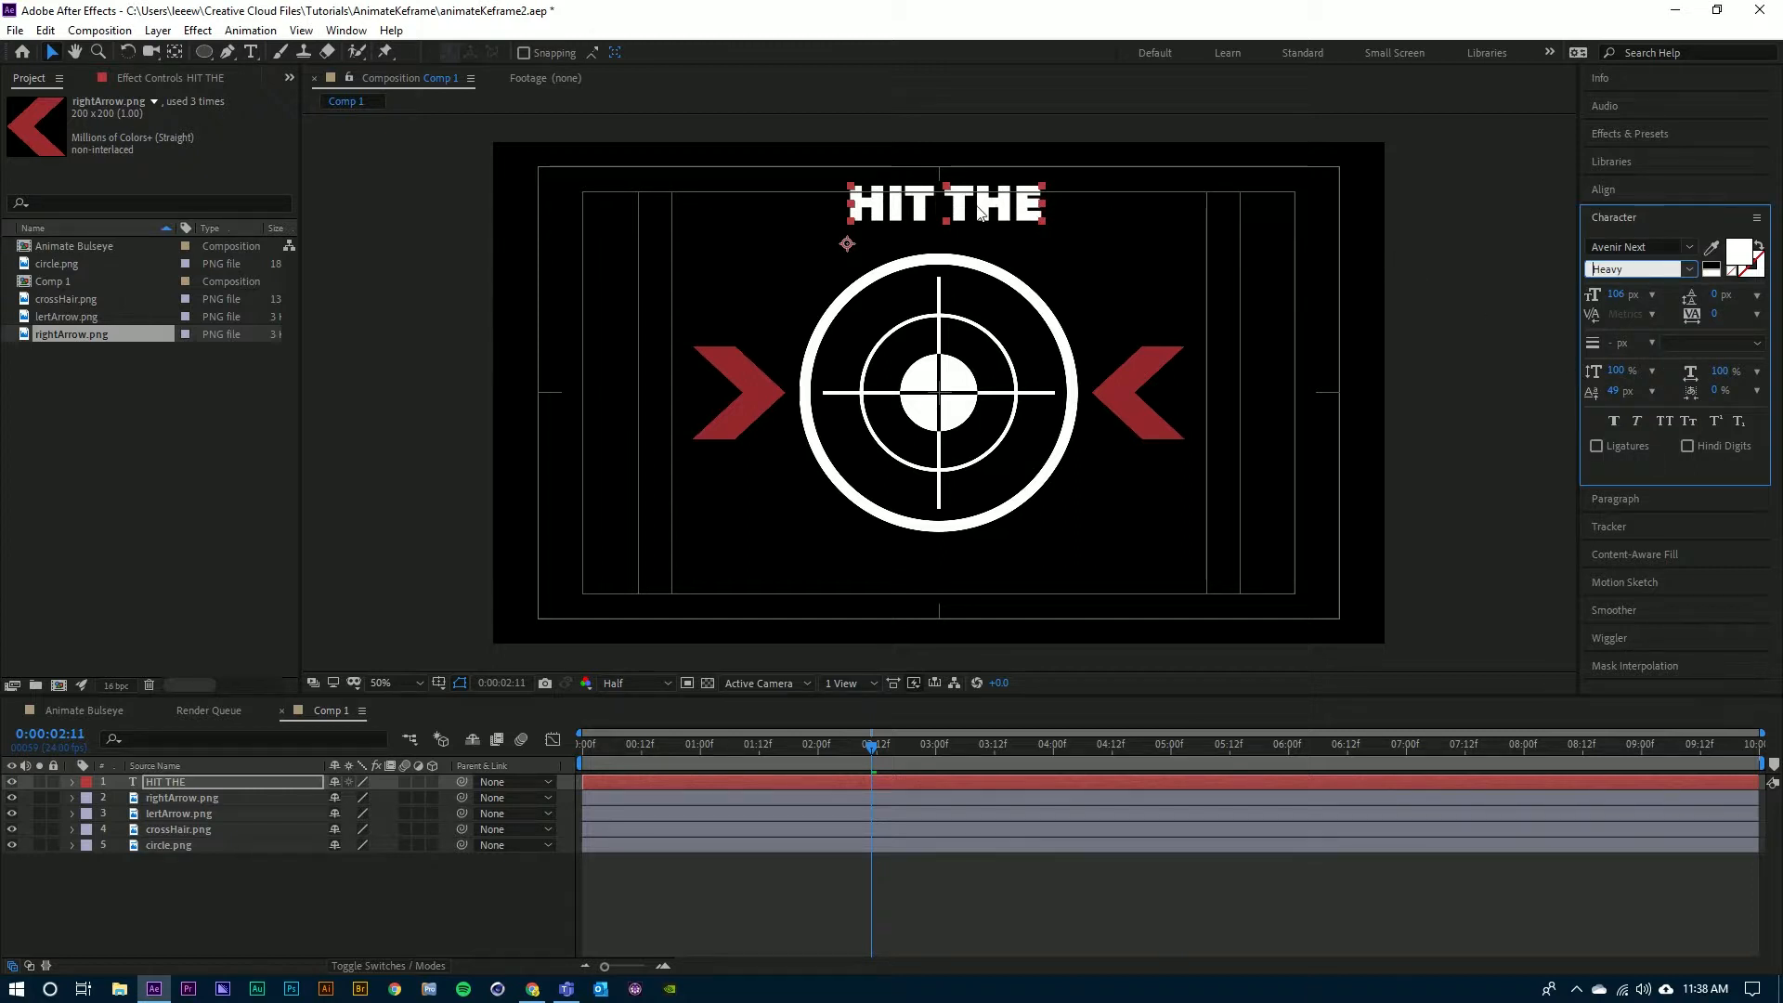
drag(991, 210, 985, 211)
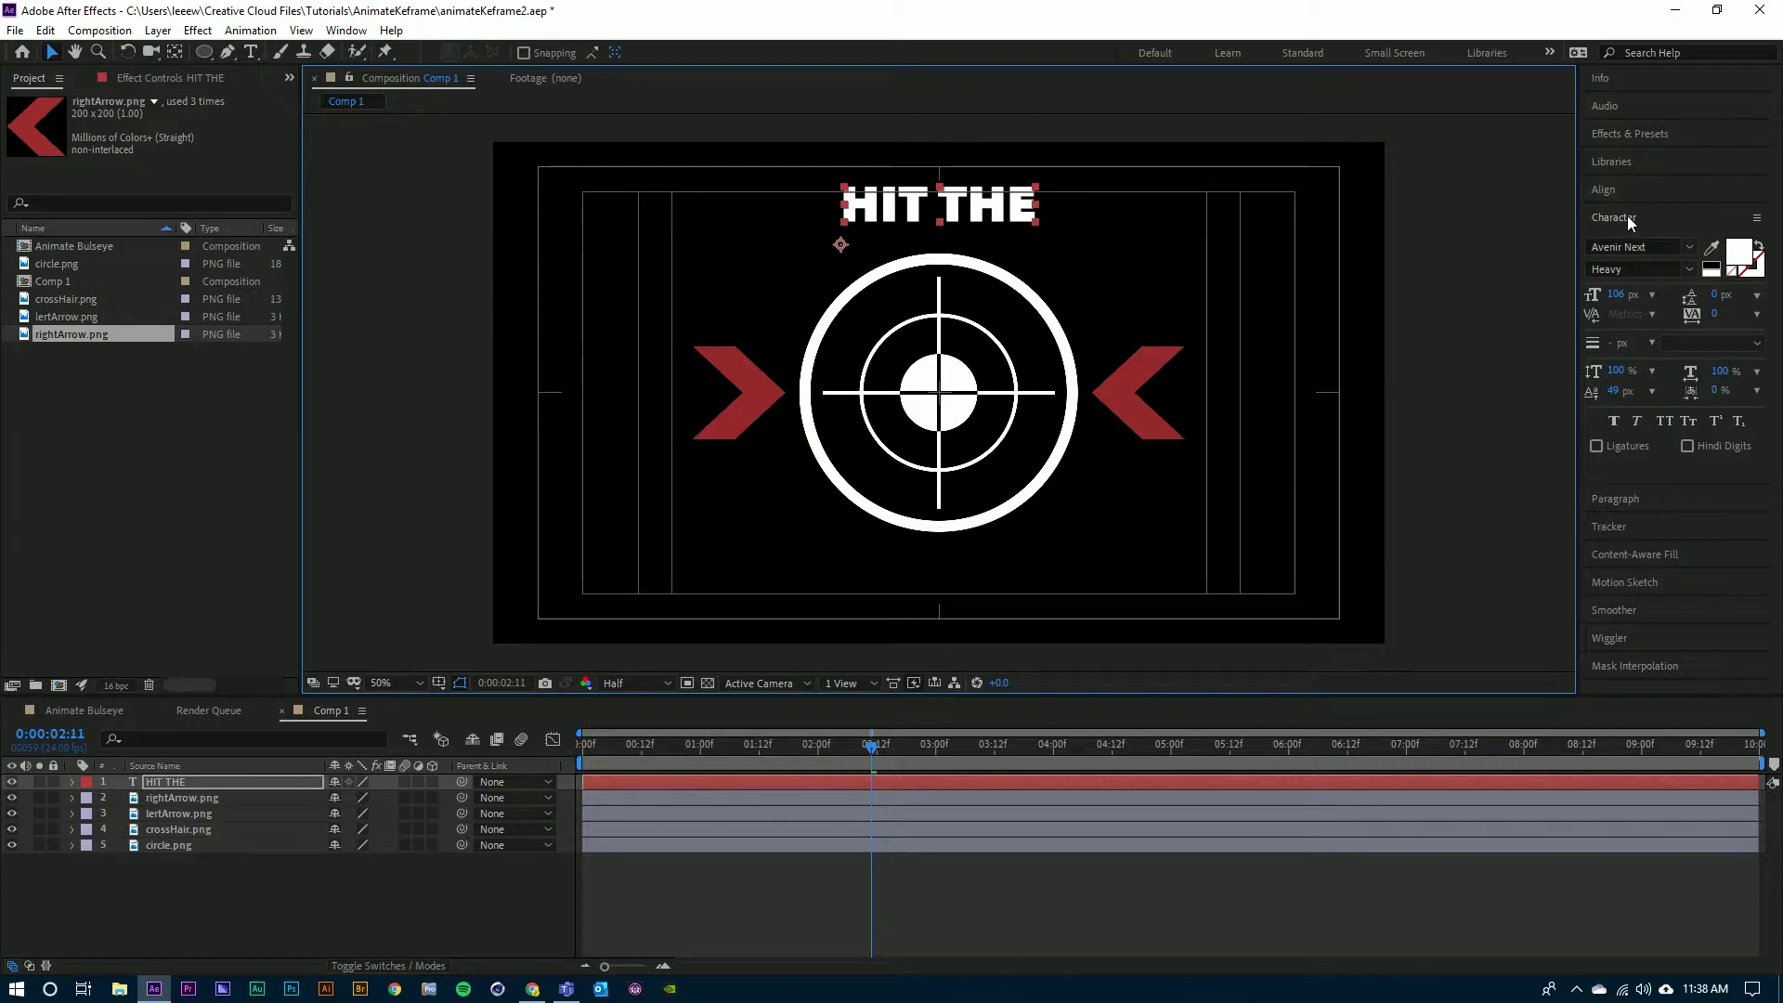
click(1617, 296)
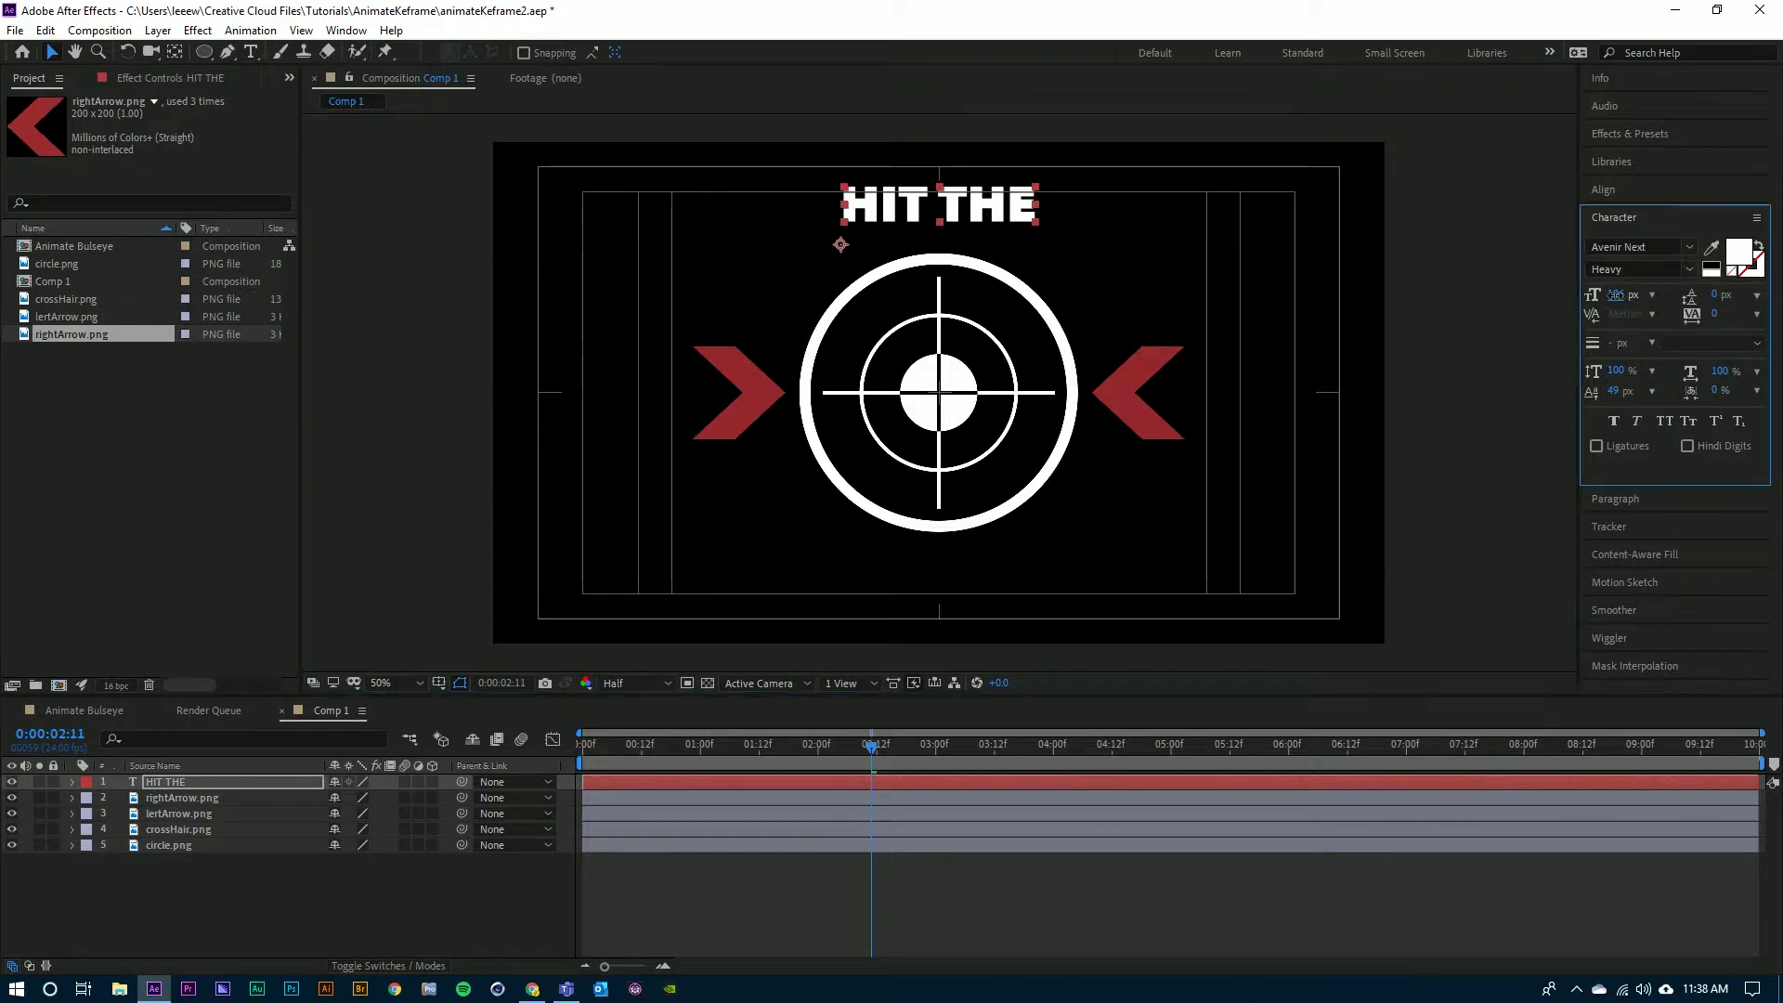
drag(1616, 296, 1665, 295)
drag(1063, 208, 1019, 210)
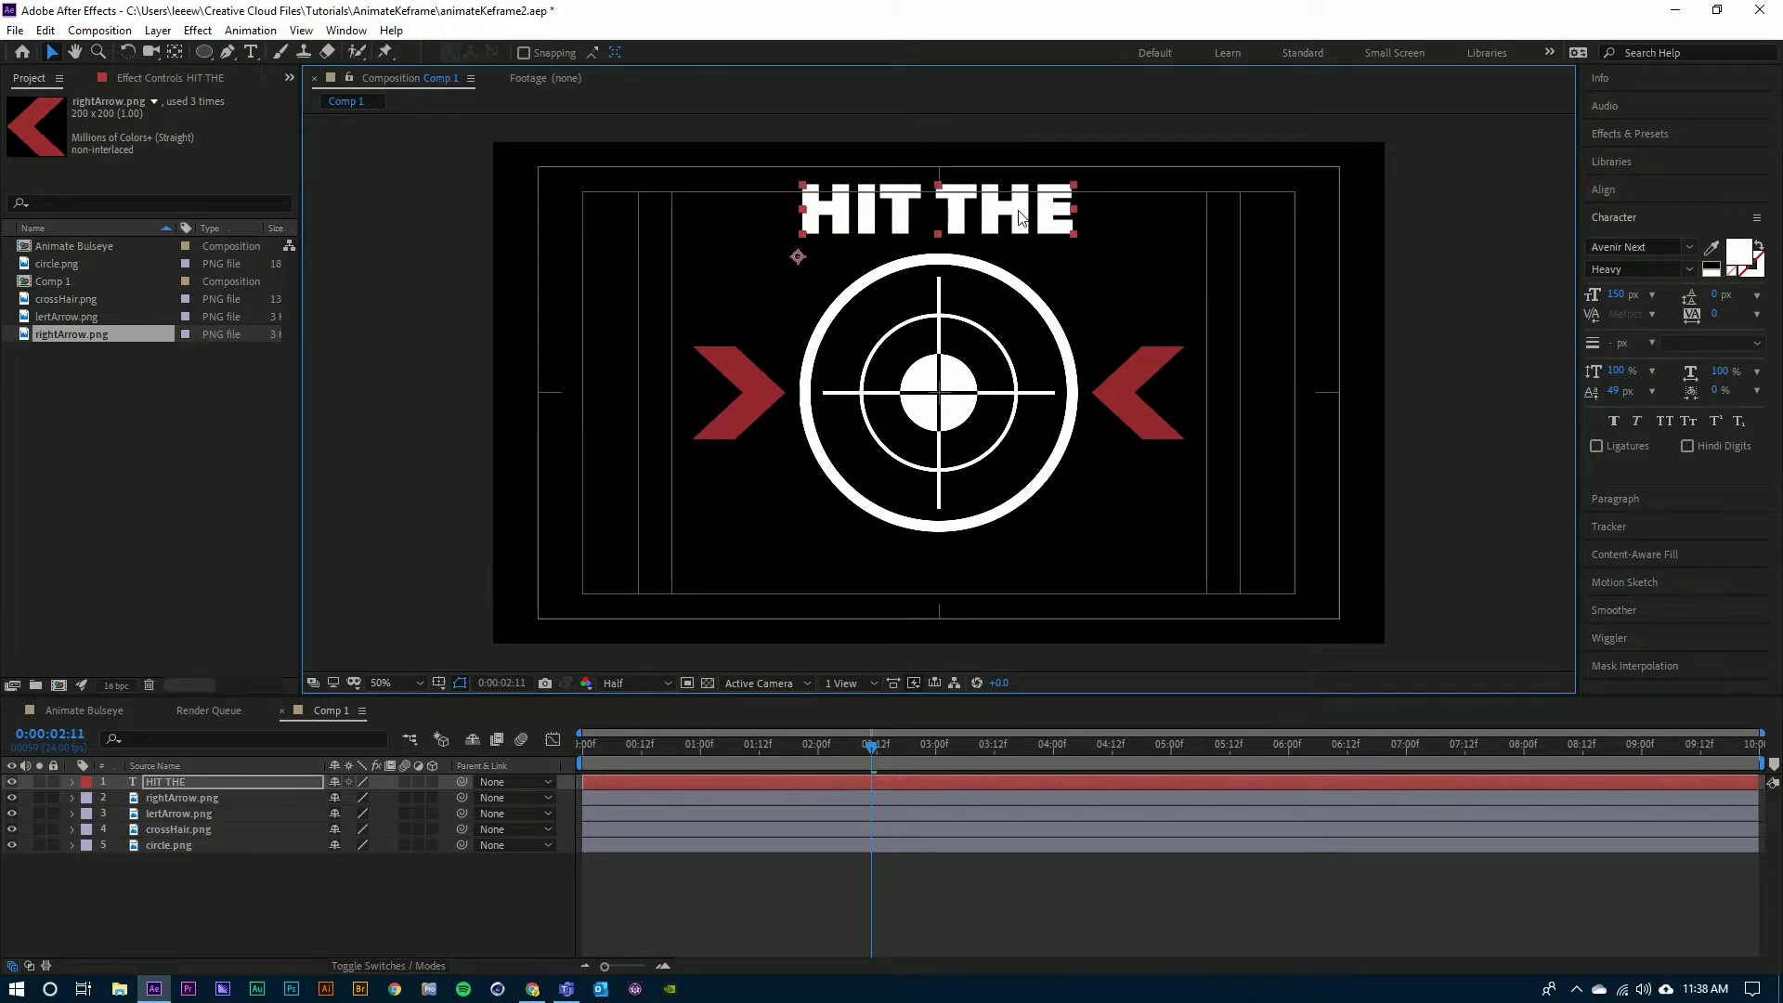
- Duplicate the HIT THE text layer and select the upper copy
click(204, 783)
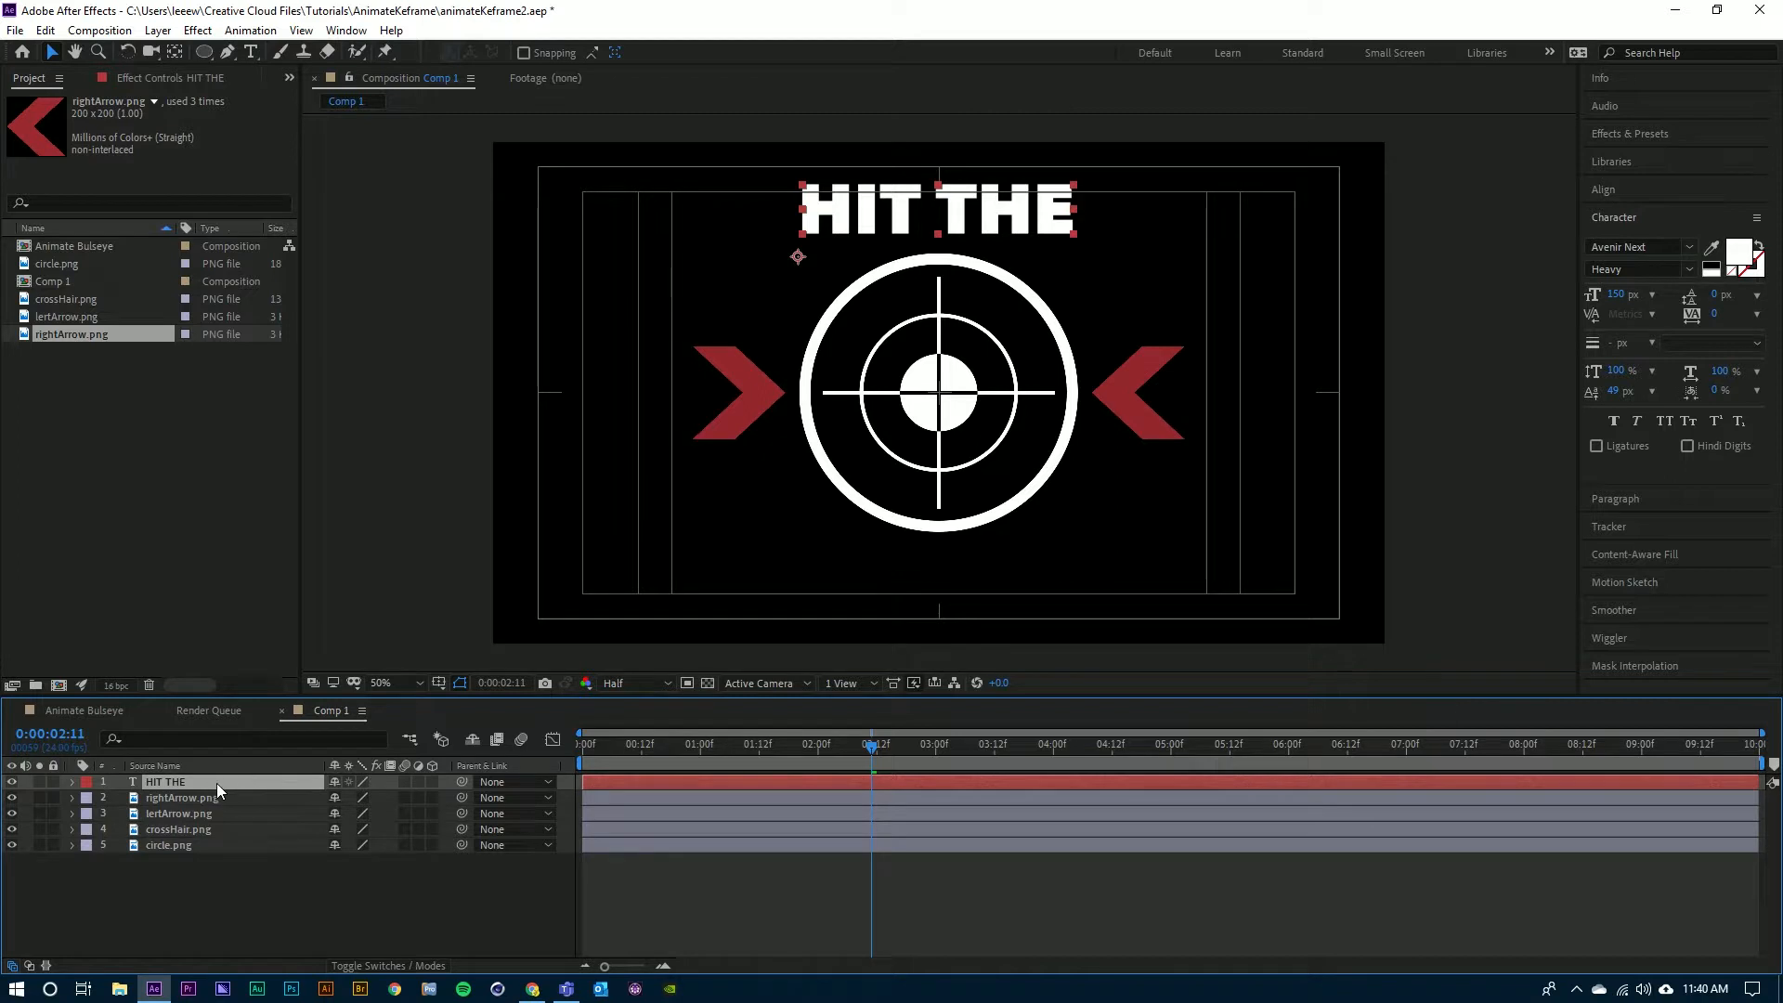
key(ctrl+d)
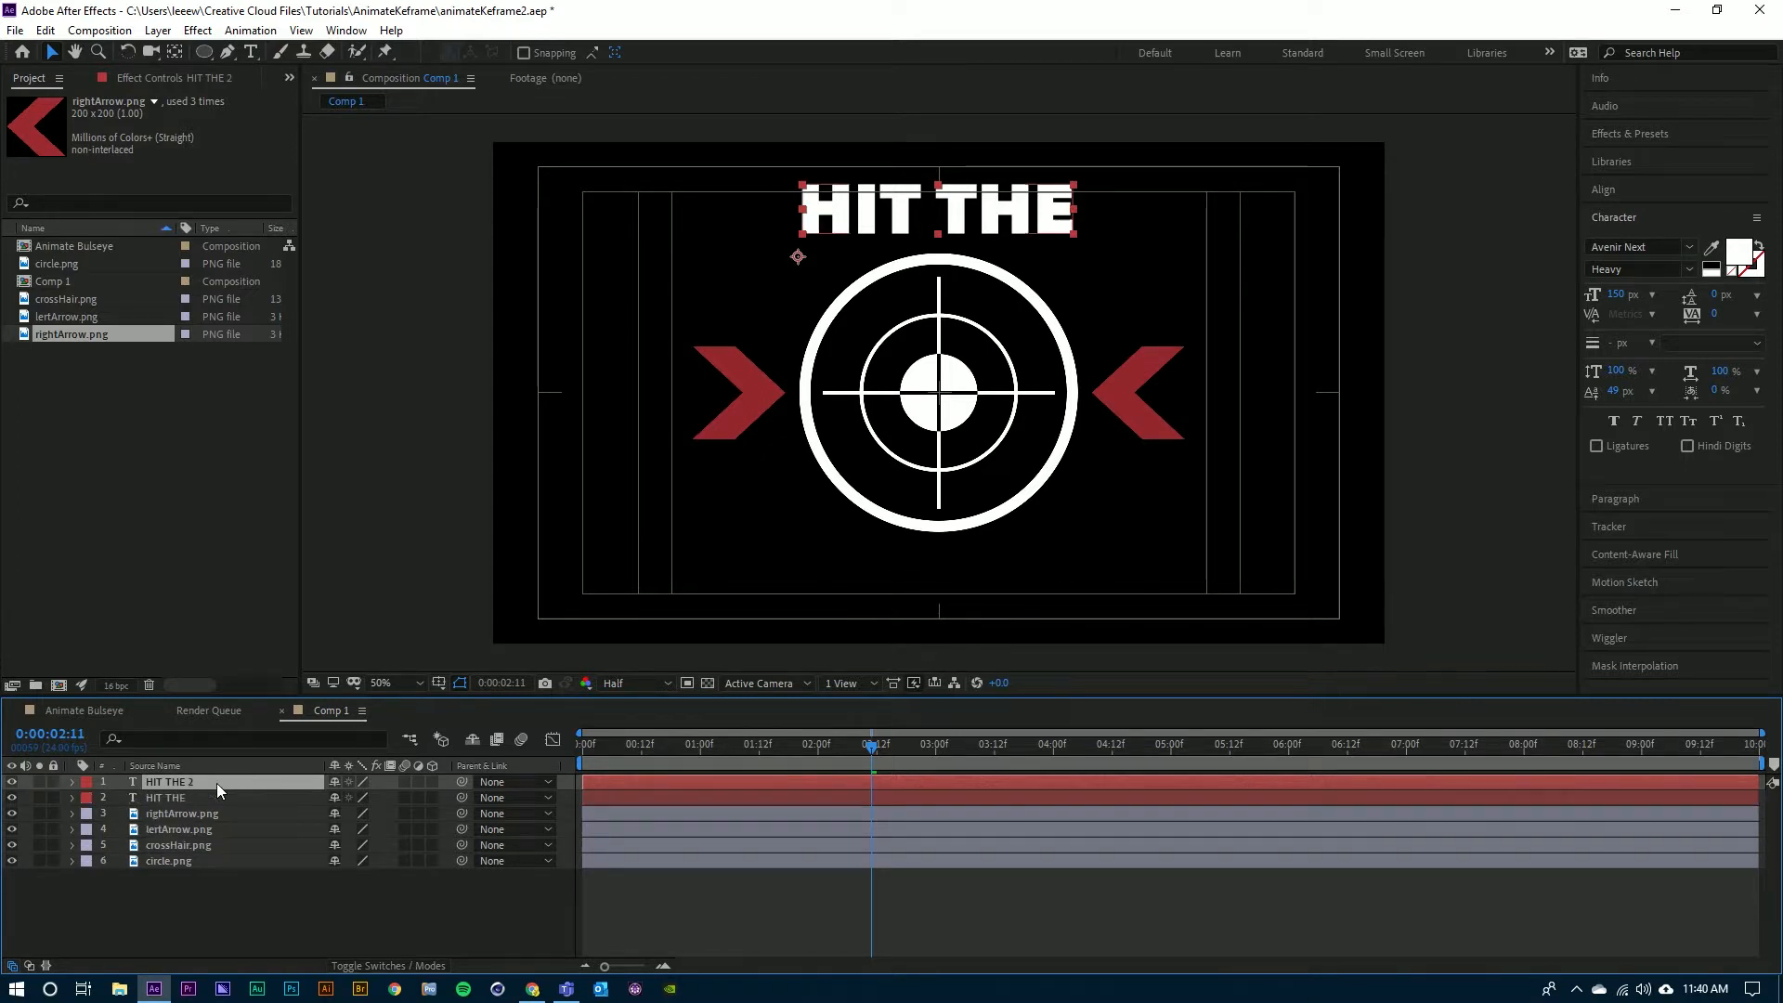
key(BackSpace)
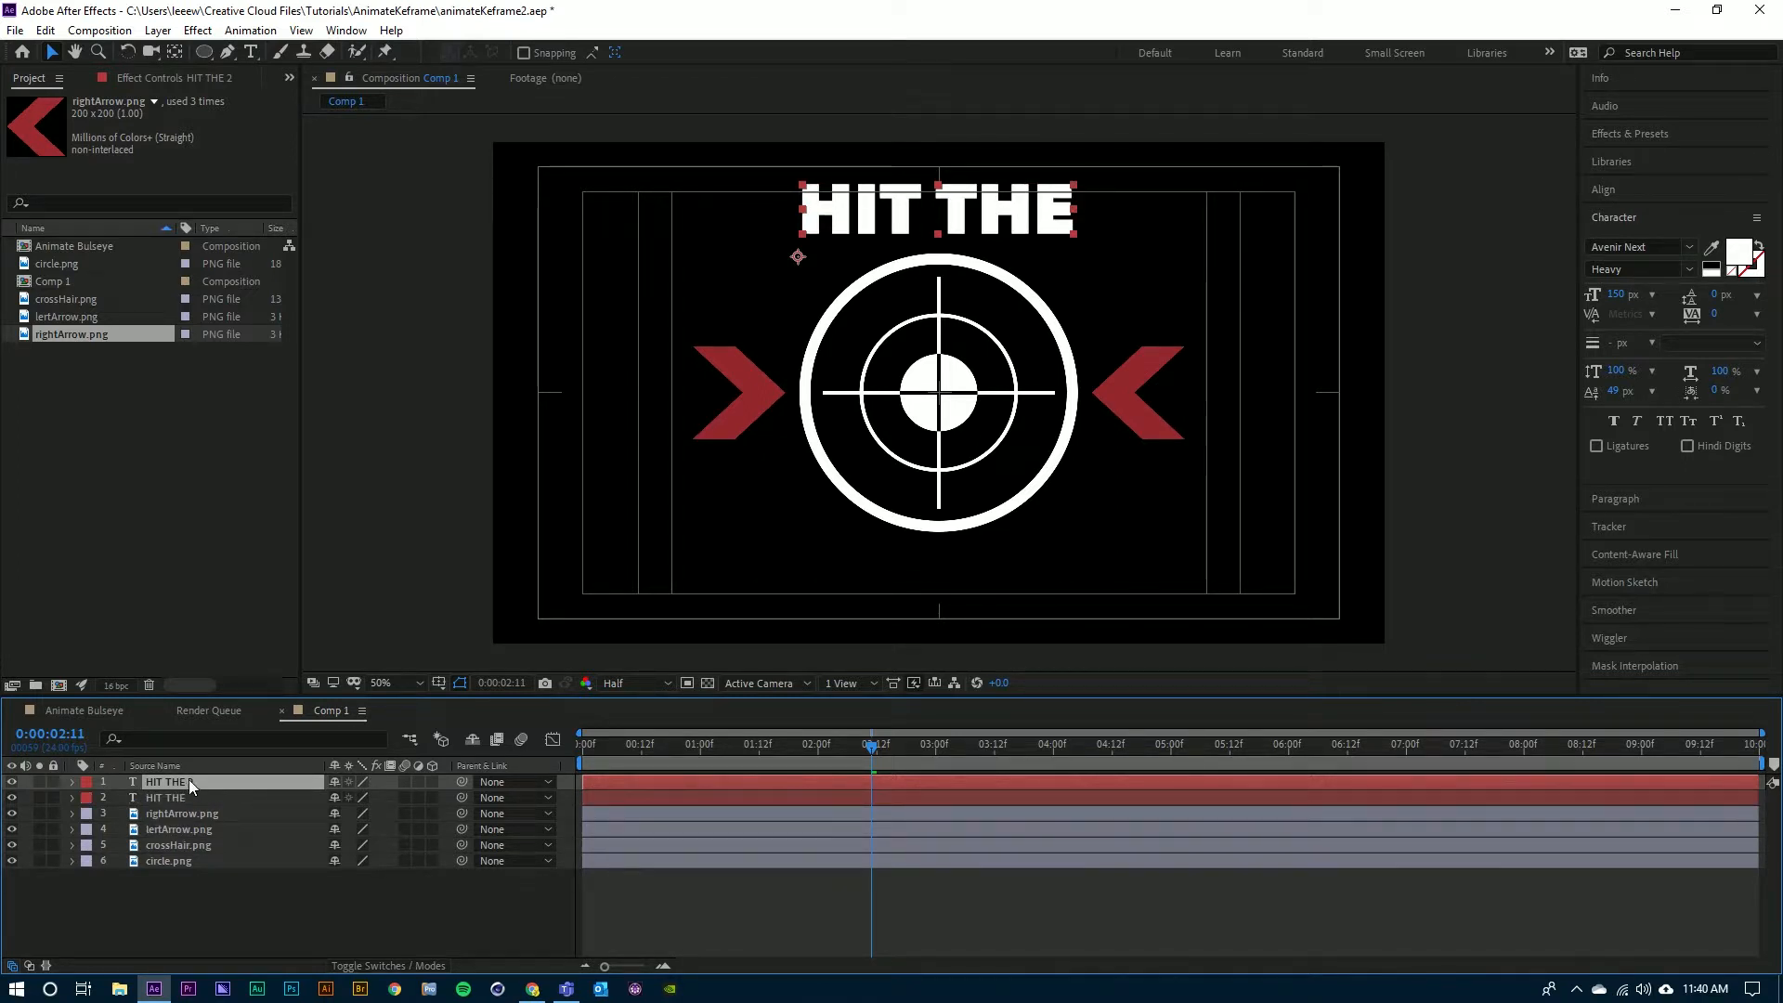
click(176, 795)
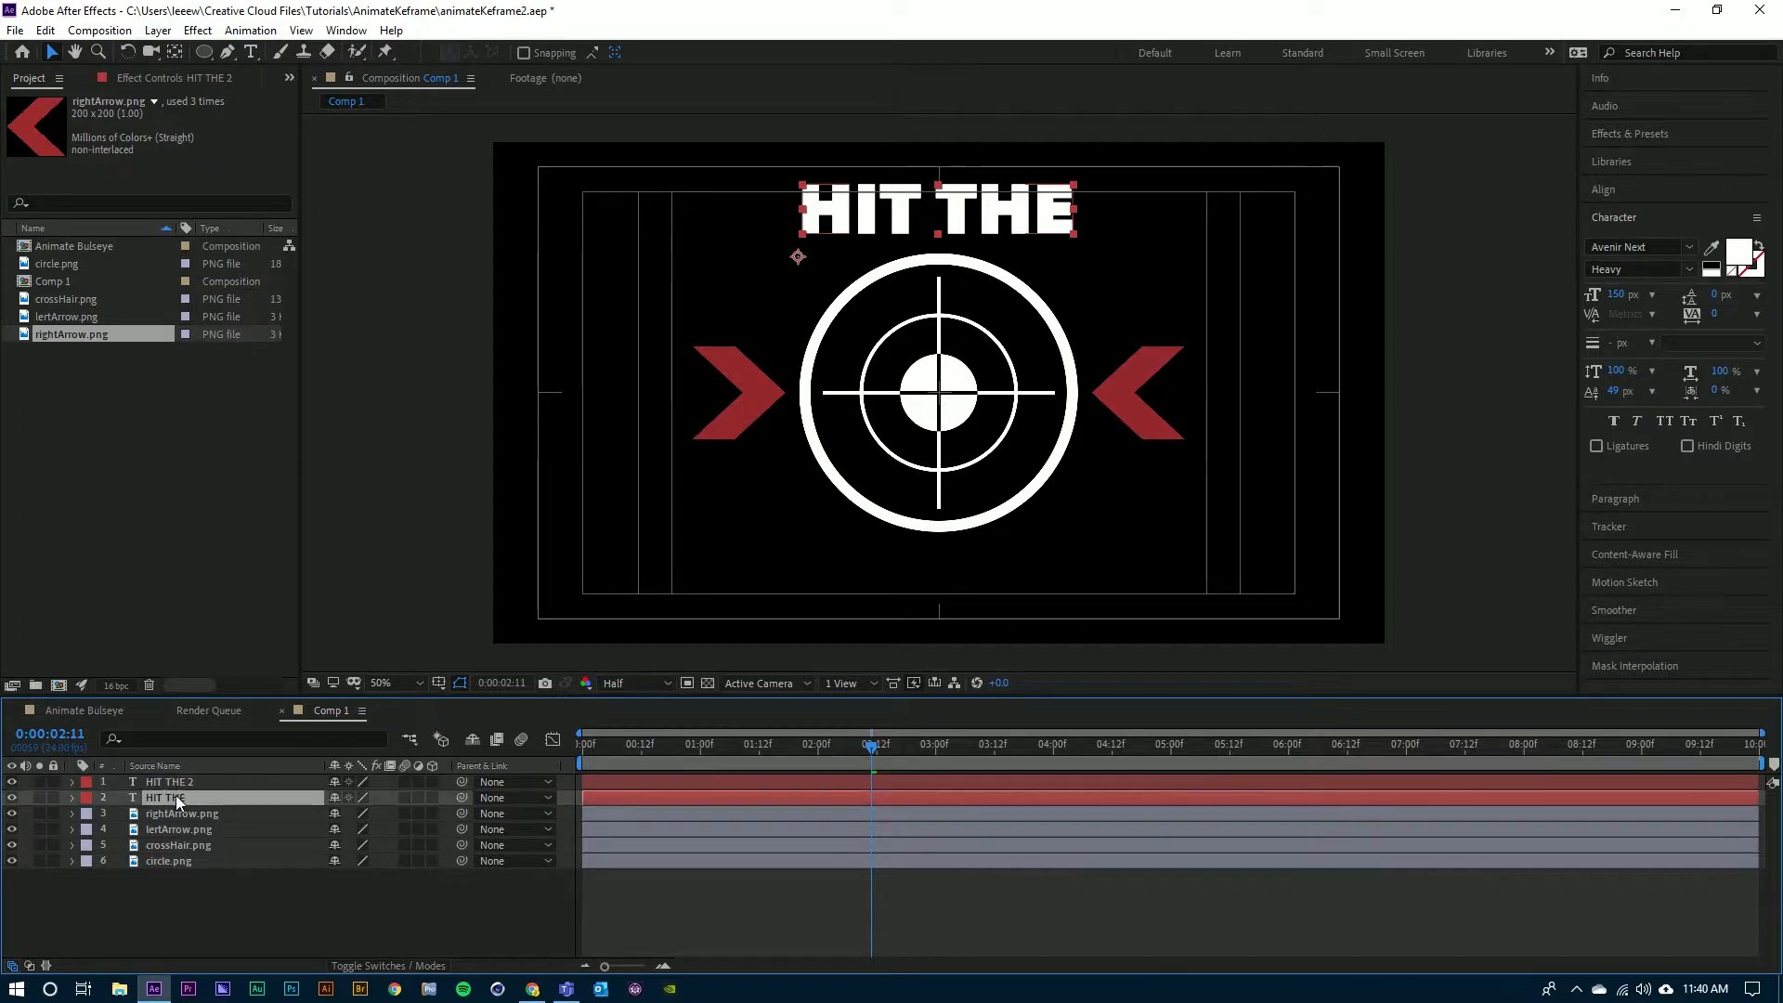
click(181, 783)
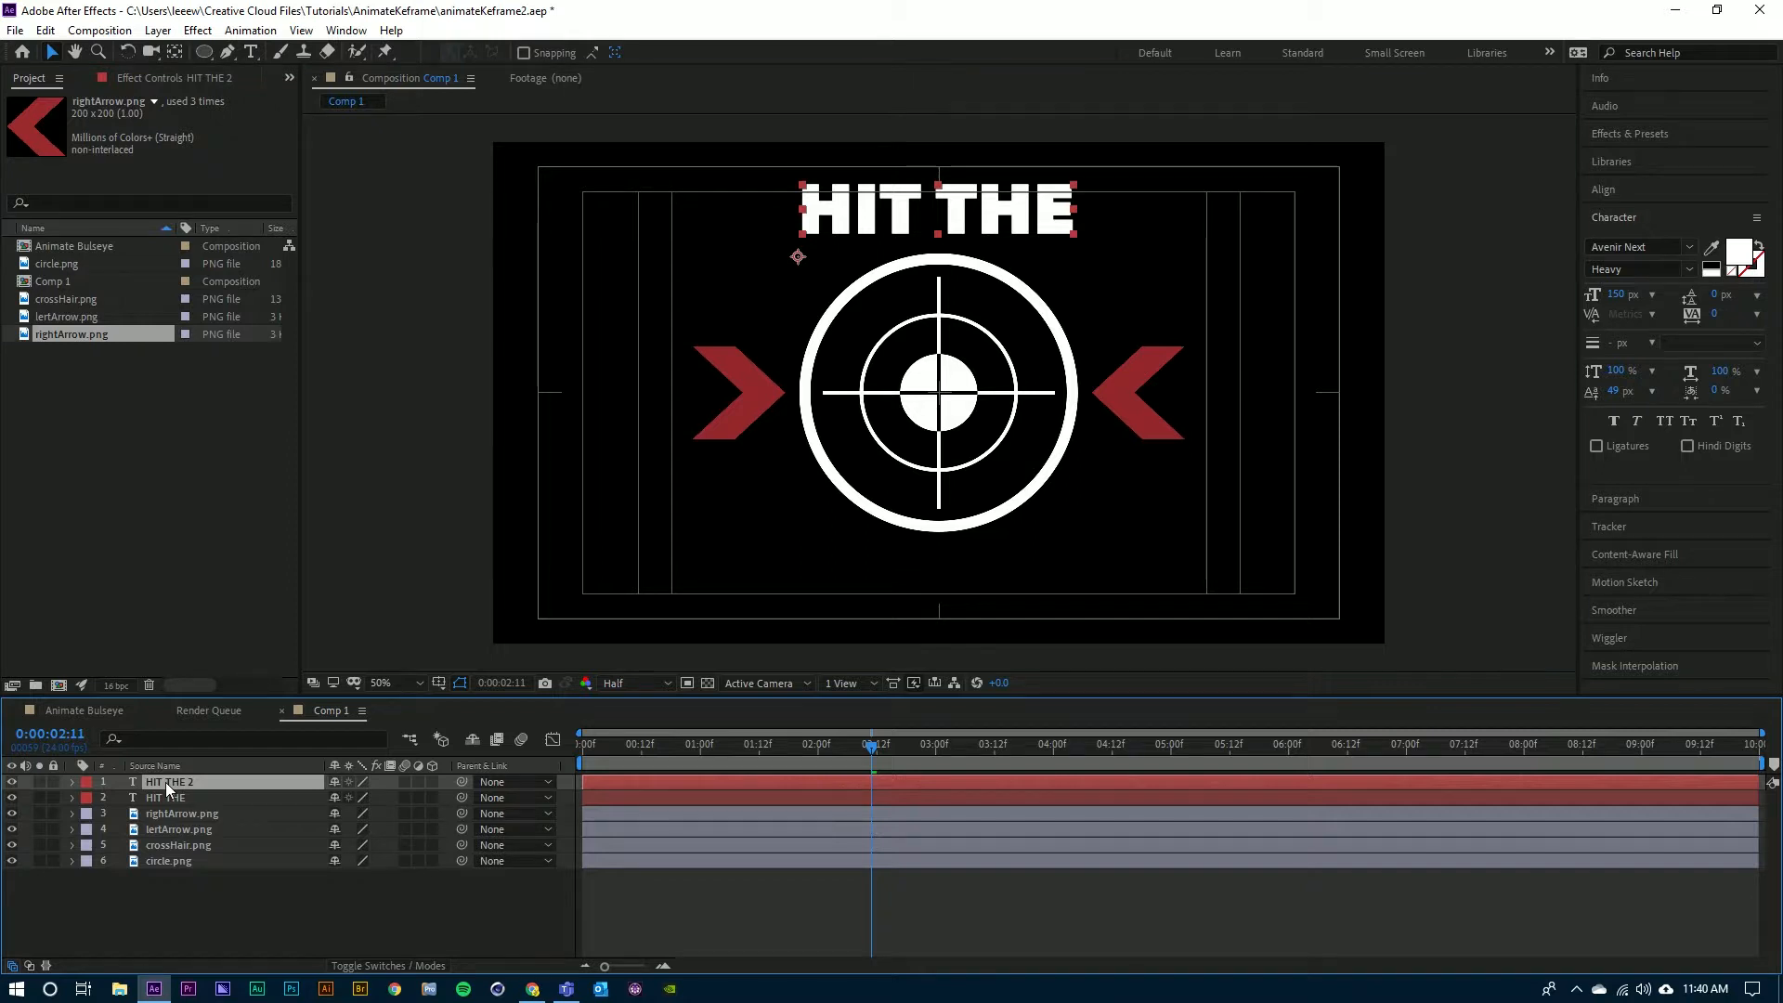
- Replace the duplicate layer's text with BULLSEYE and leave that layer selected with the Selection tool active
double_click(165, 782)
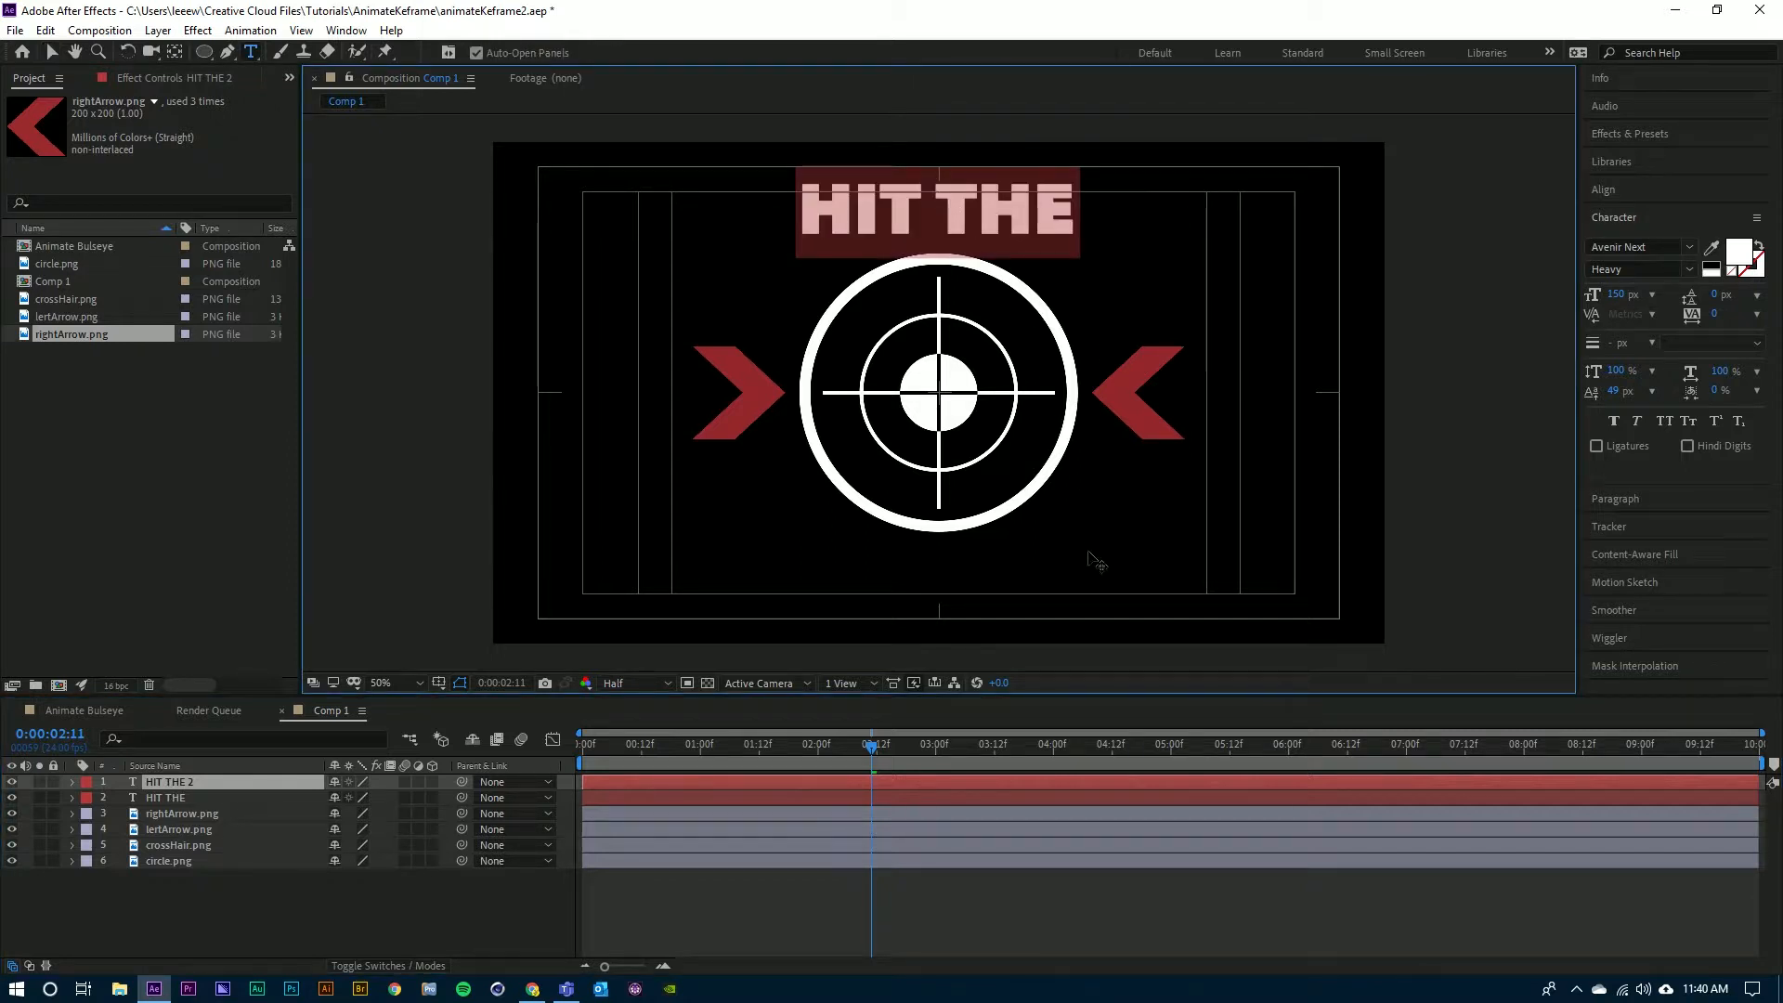
text(BULLS)
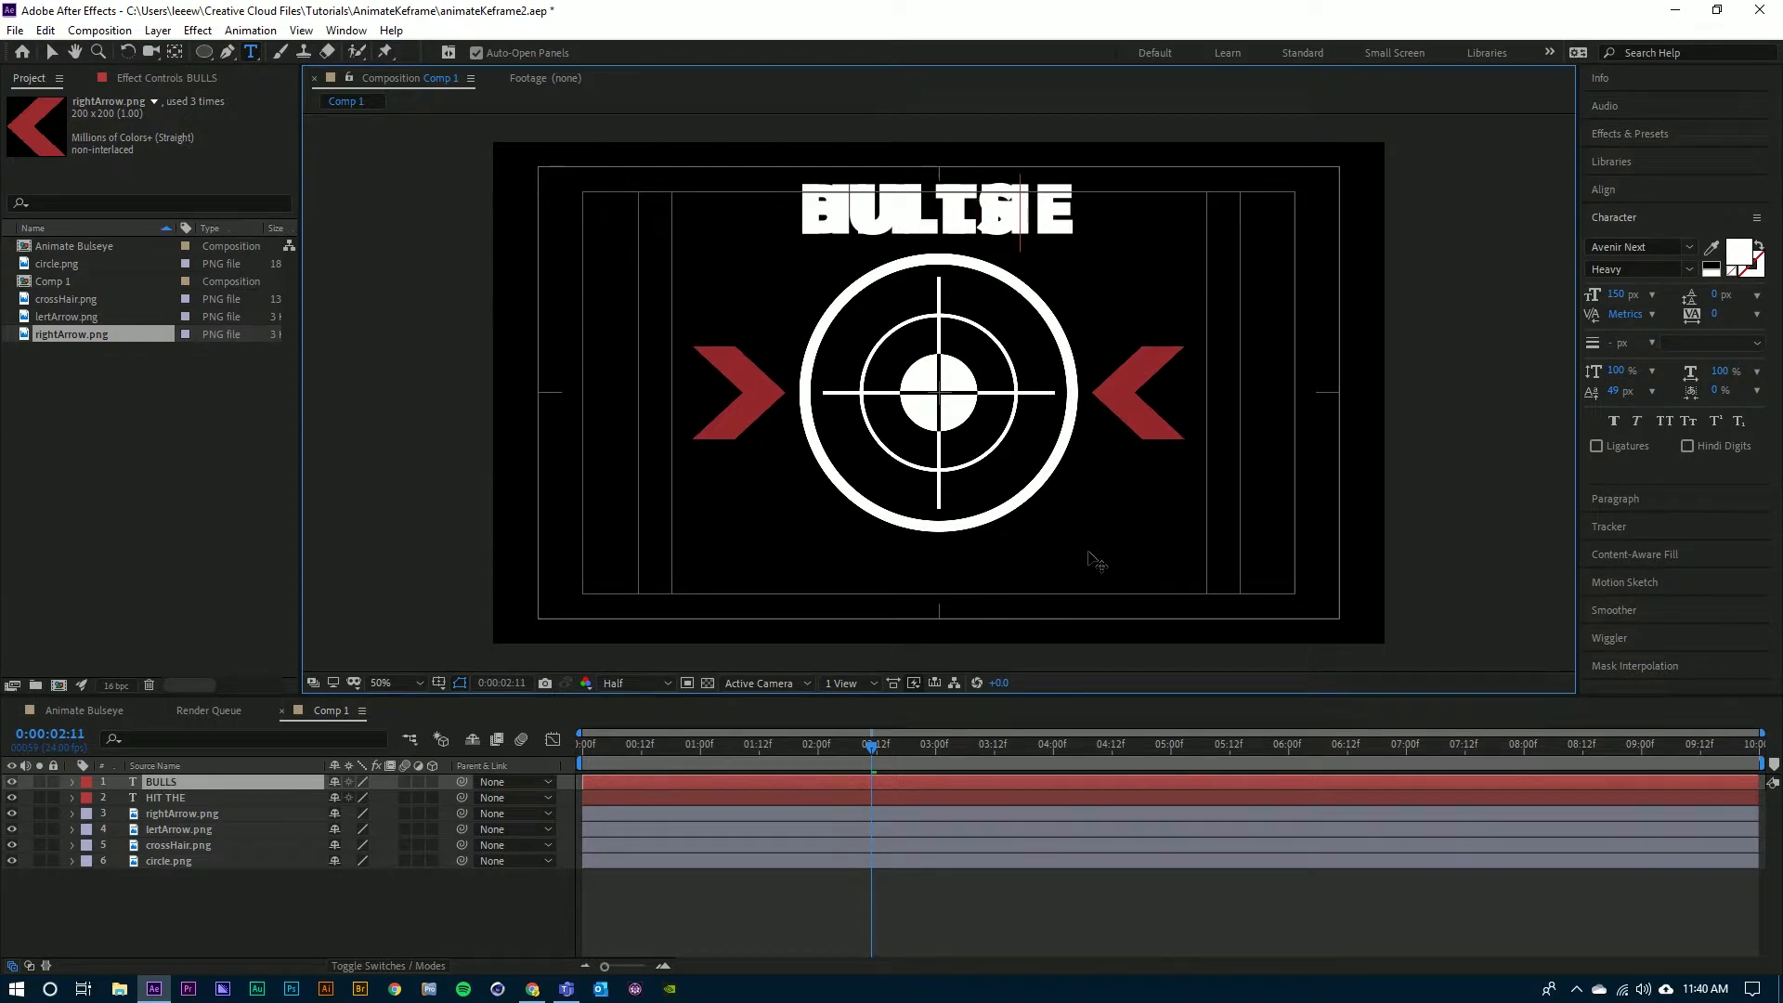
text(EYE)
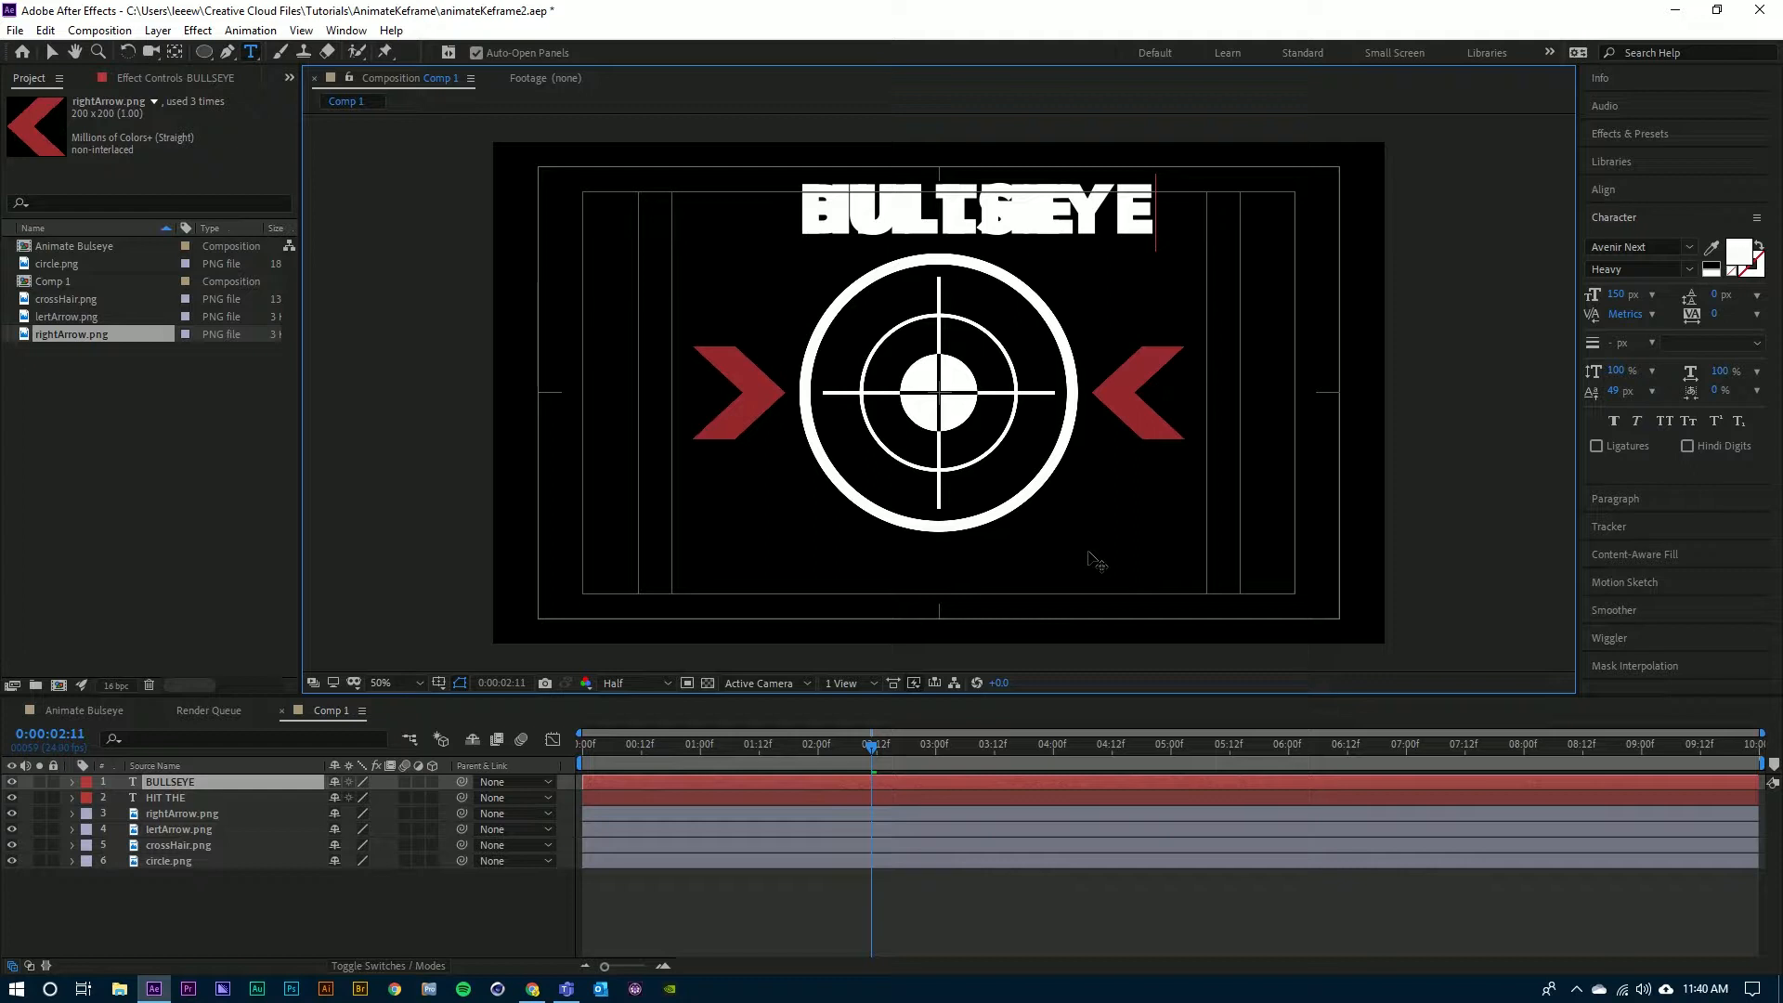
key(Escape)
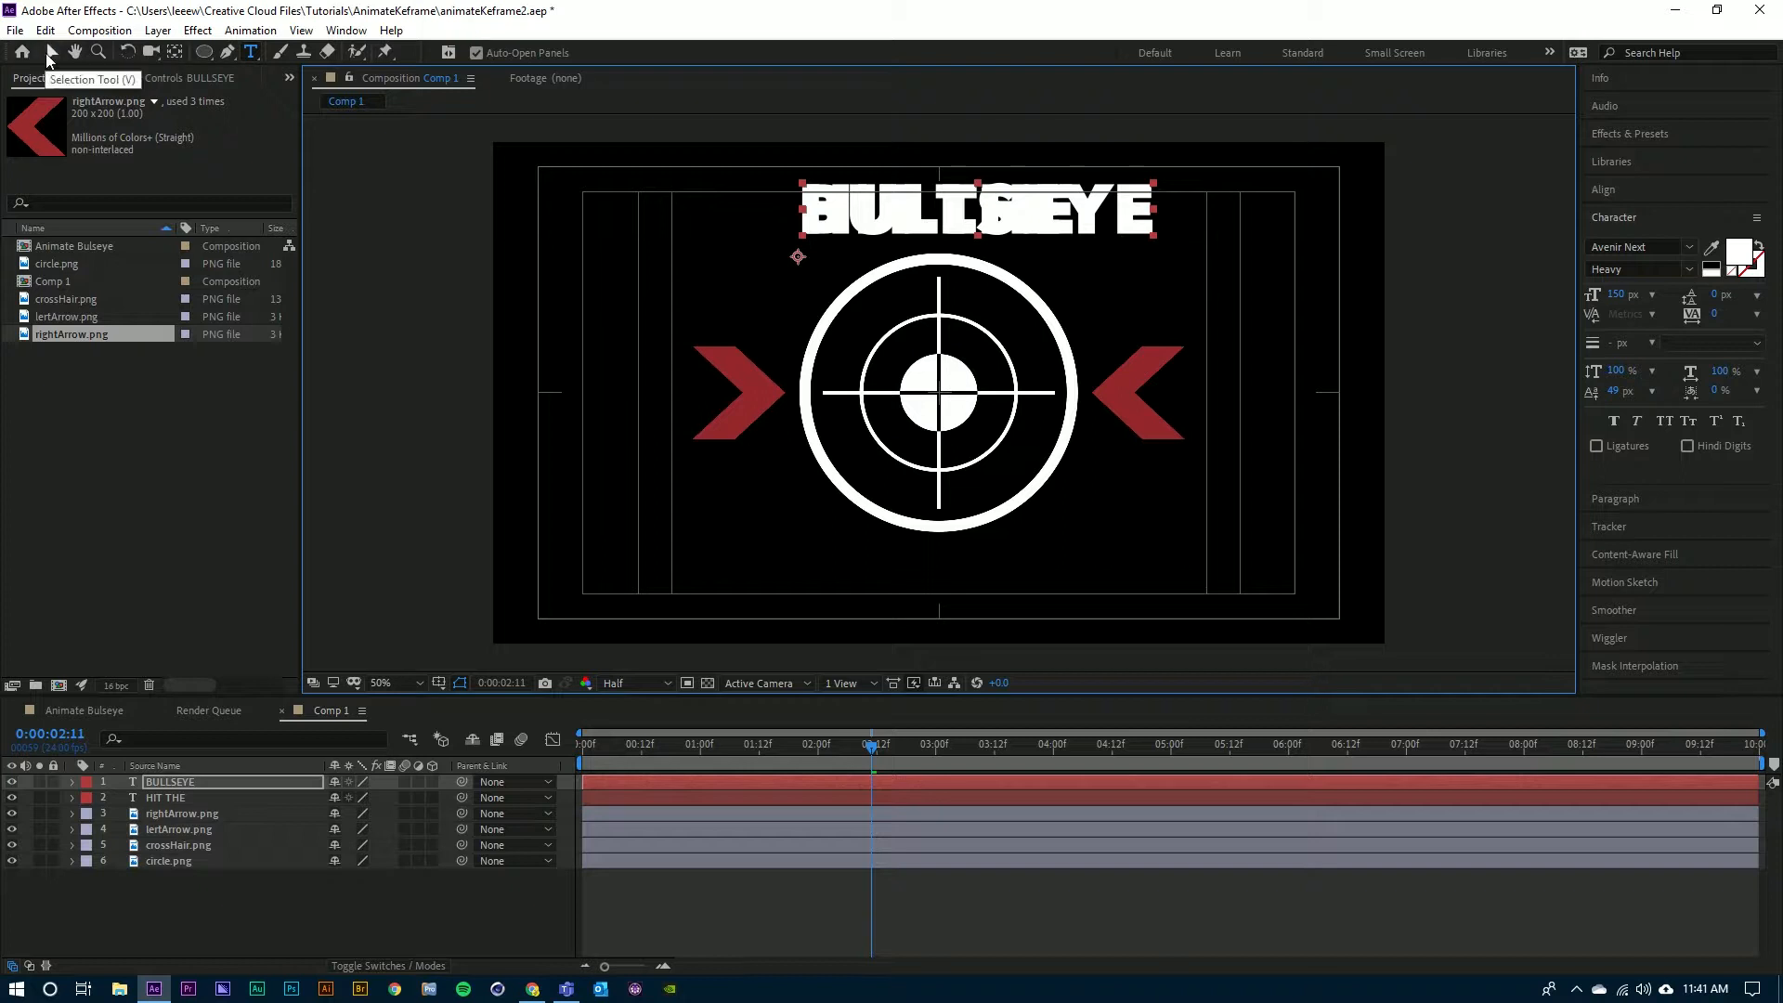
click(49, 53)
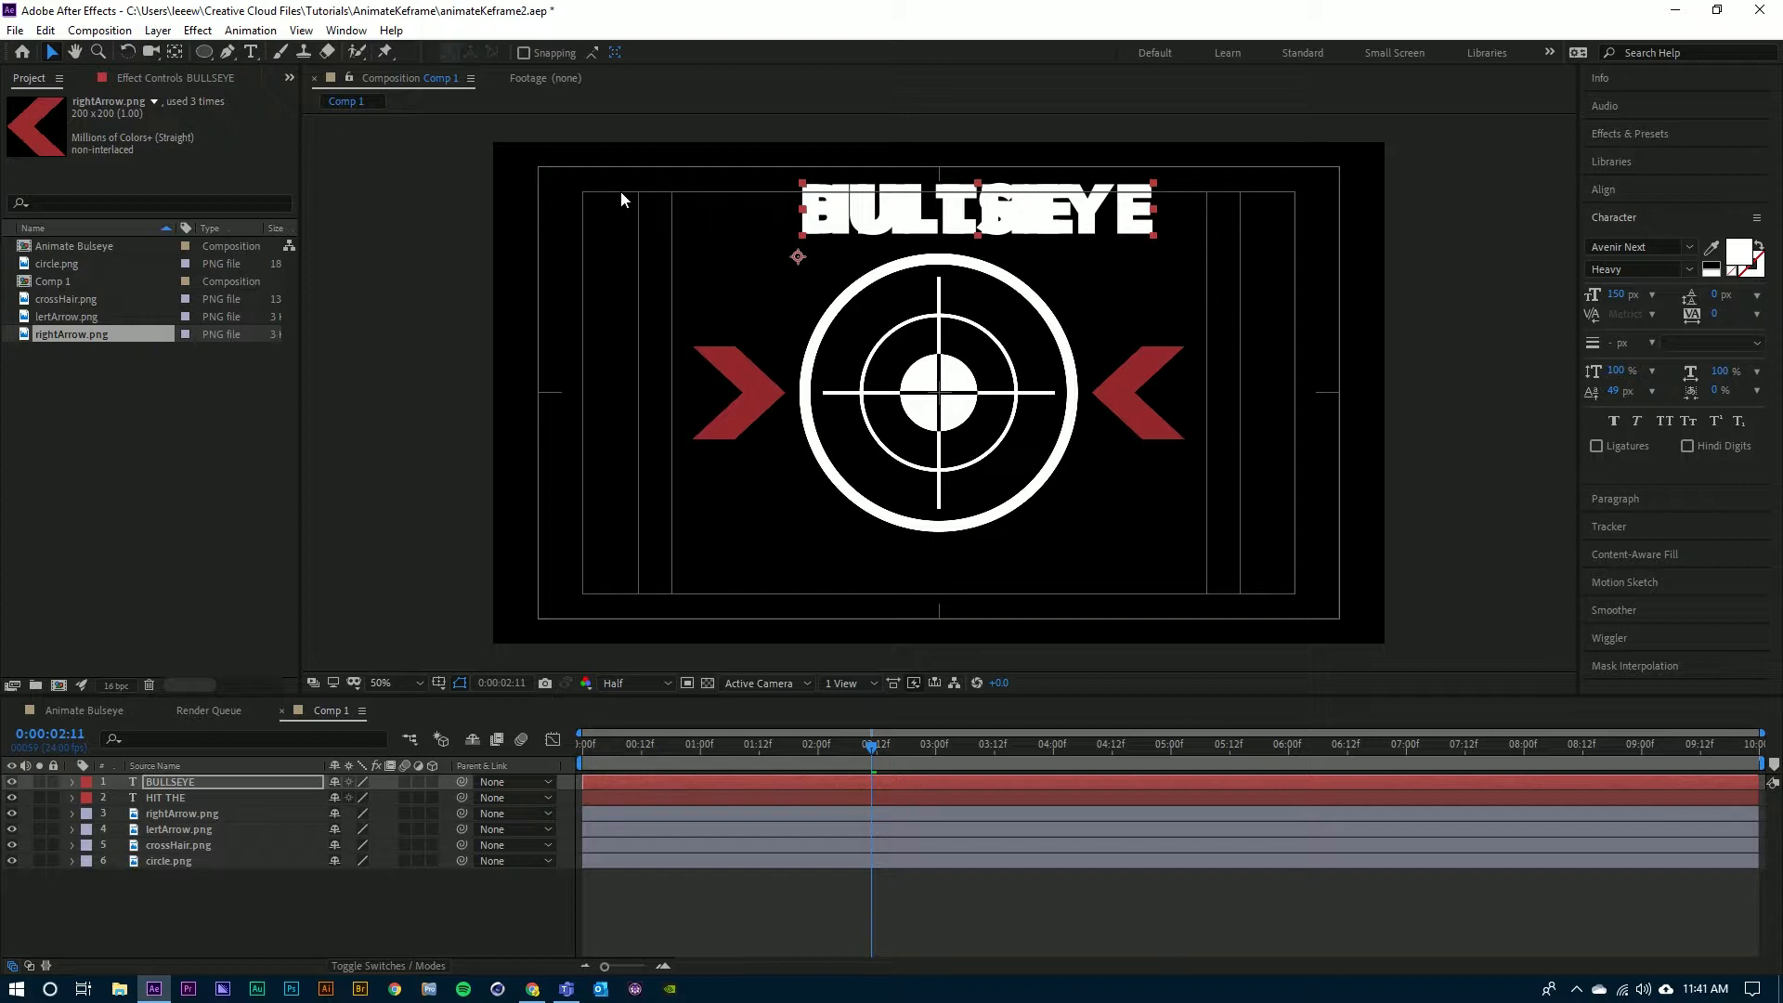
click(204, 783)
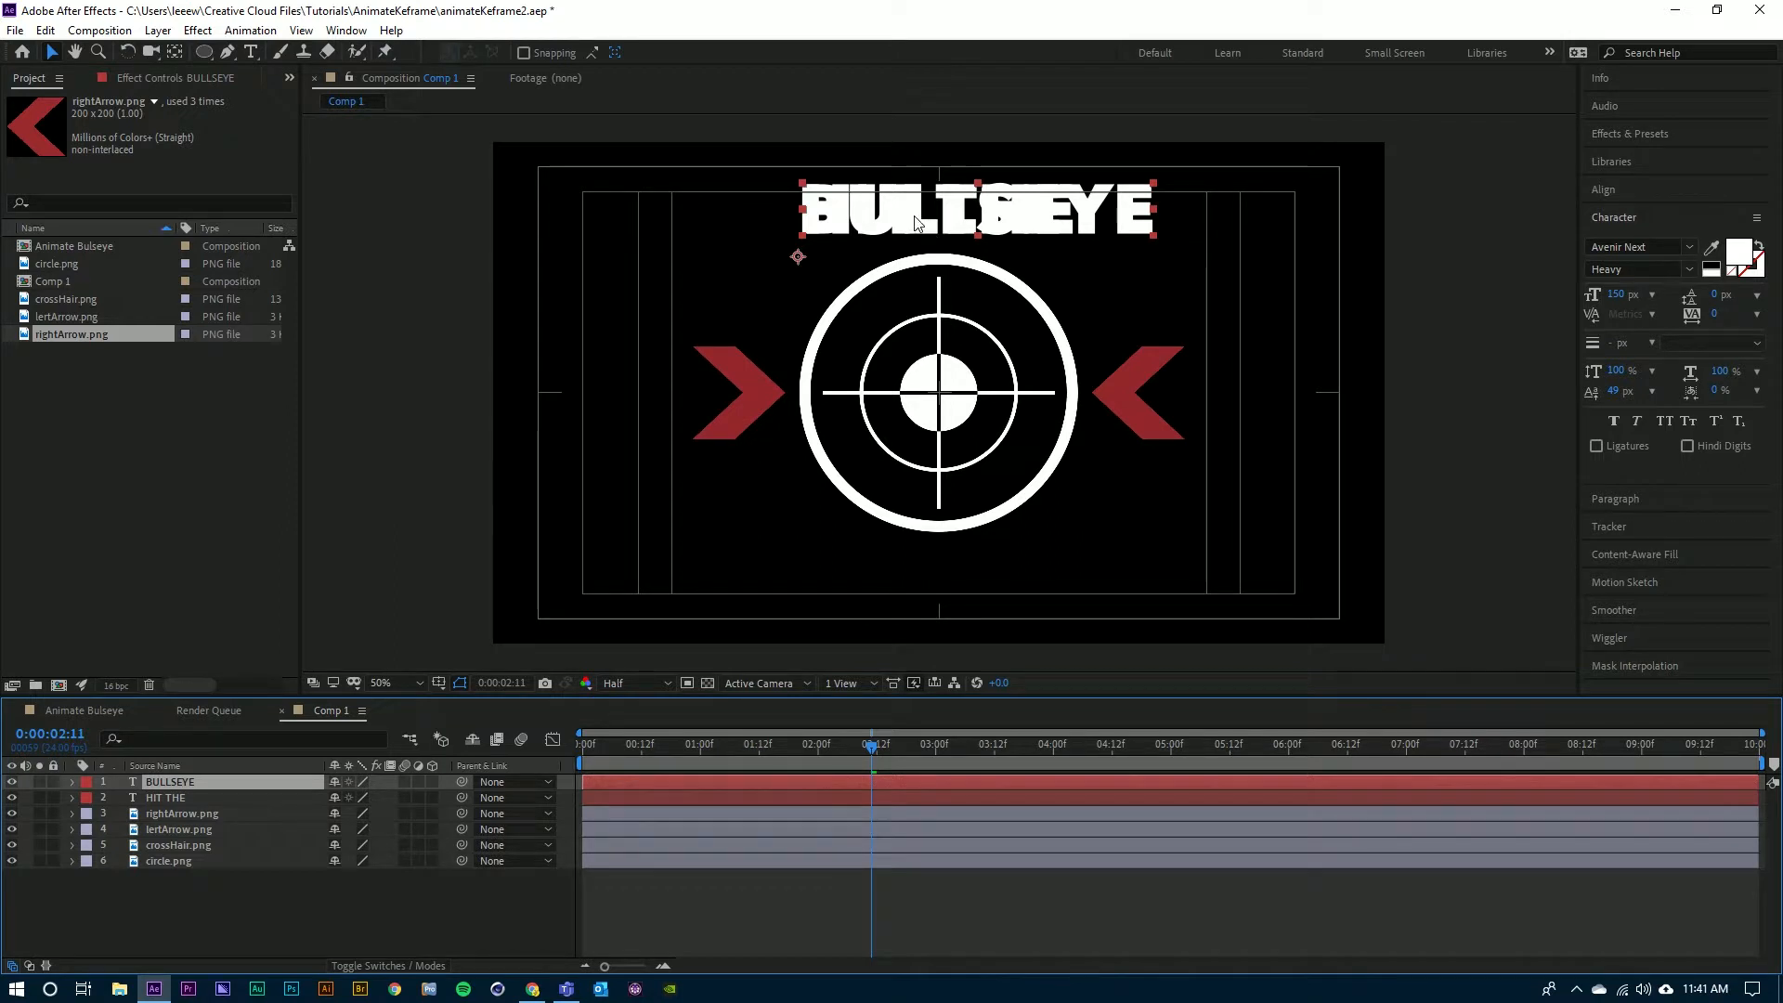
- Move the BULLSEYE text so it sits centred just below the circle
drag(915, 222, 875, 592)
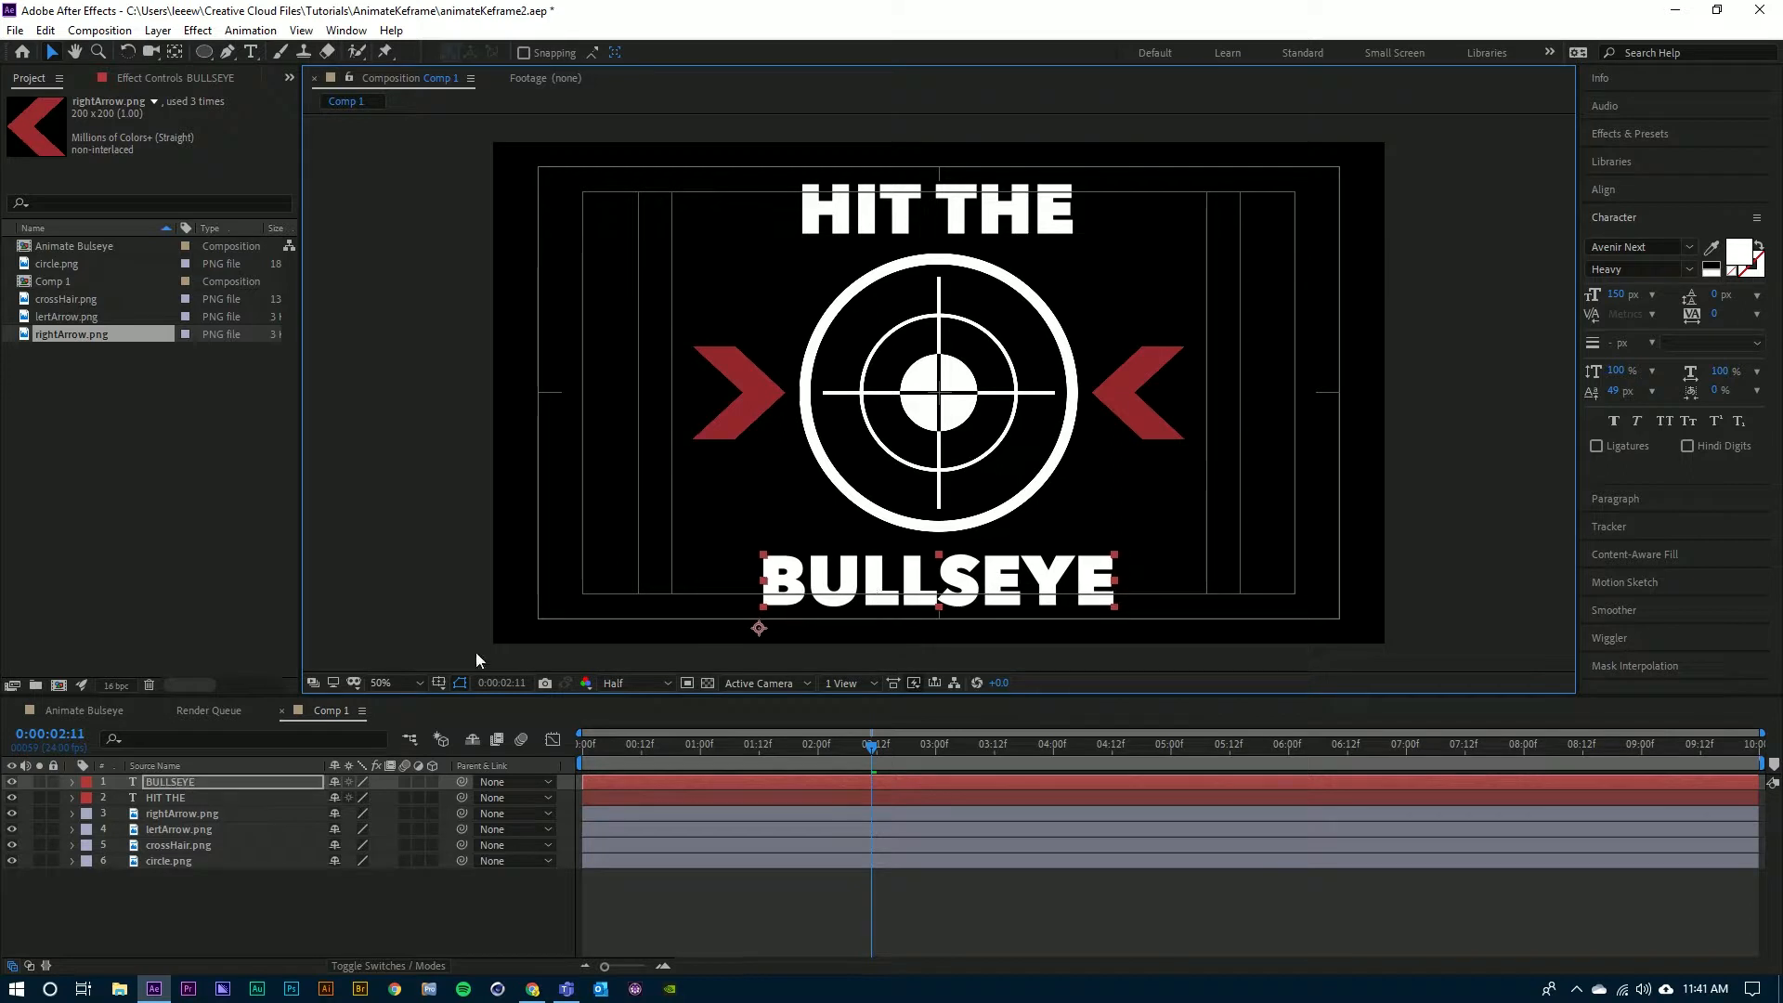
- Enable position keyframing on the HIT THE layer at 0:00:02:00, with the text in its current place above the circle
click(205, 789)
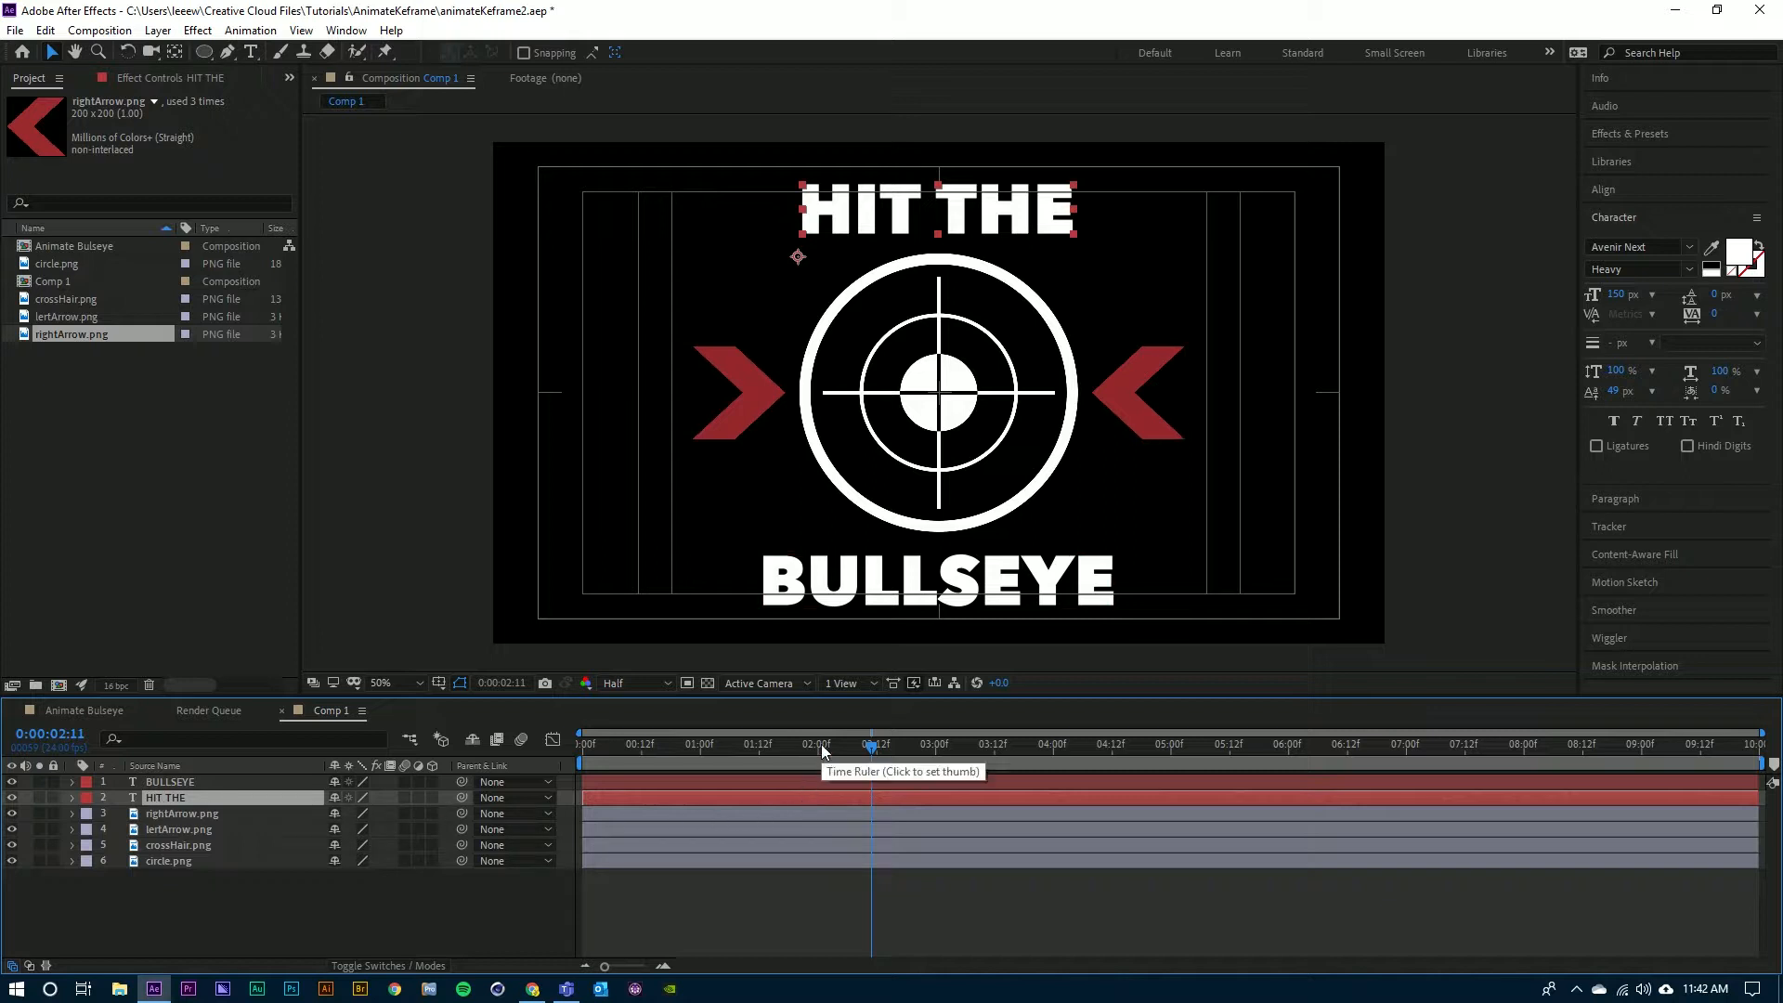
key(p)
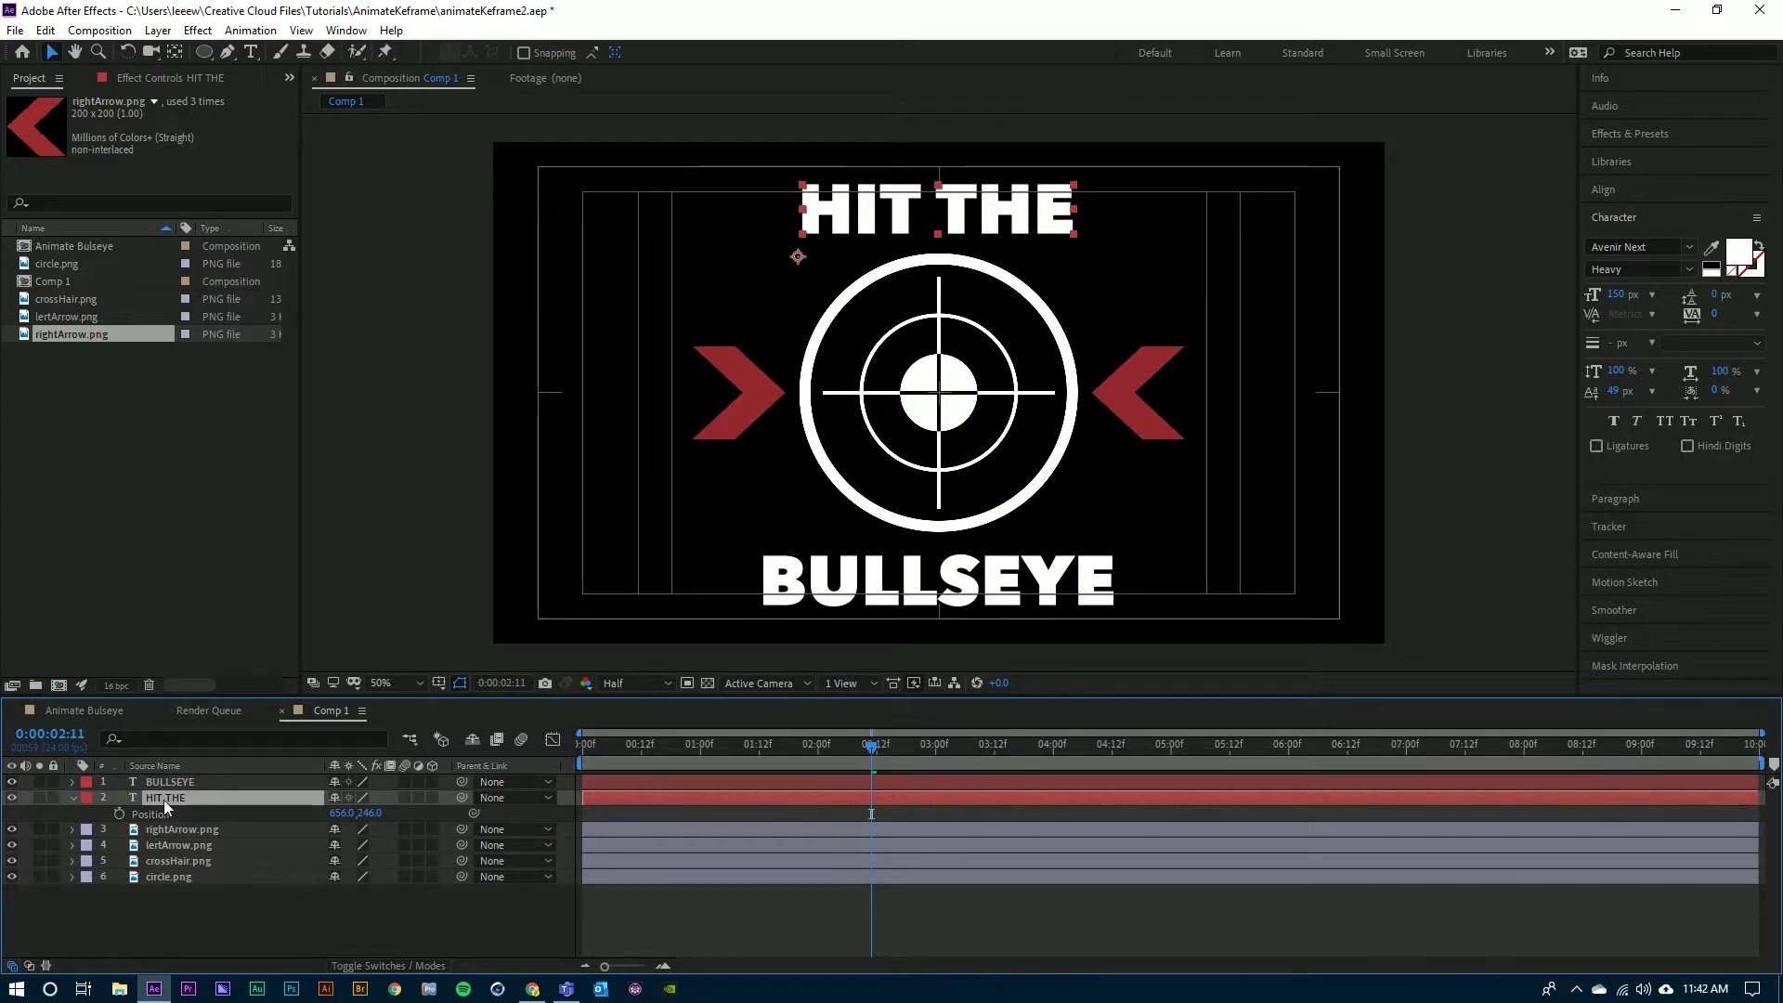
drag(671, 744, 819, 746)
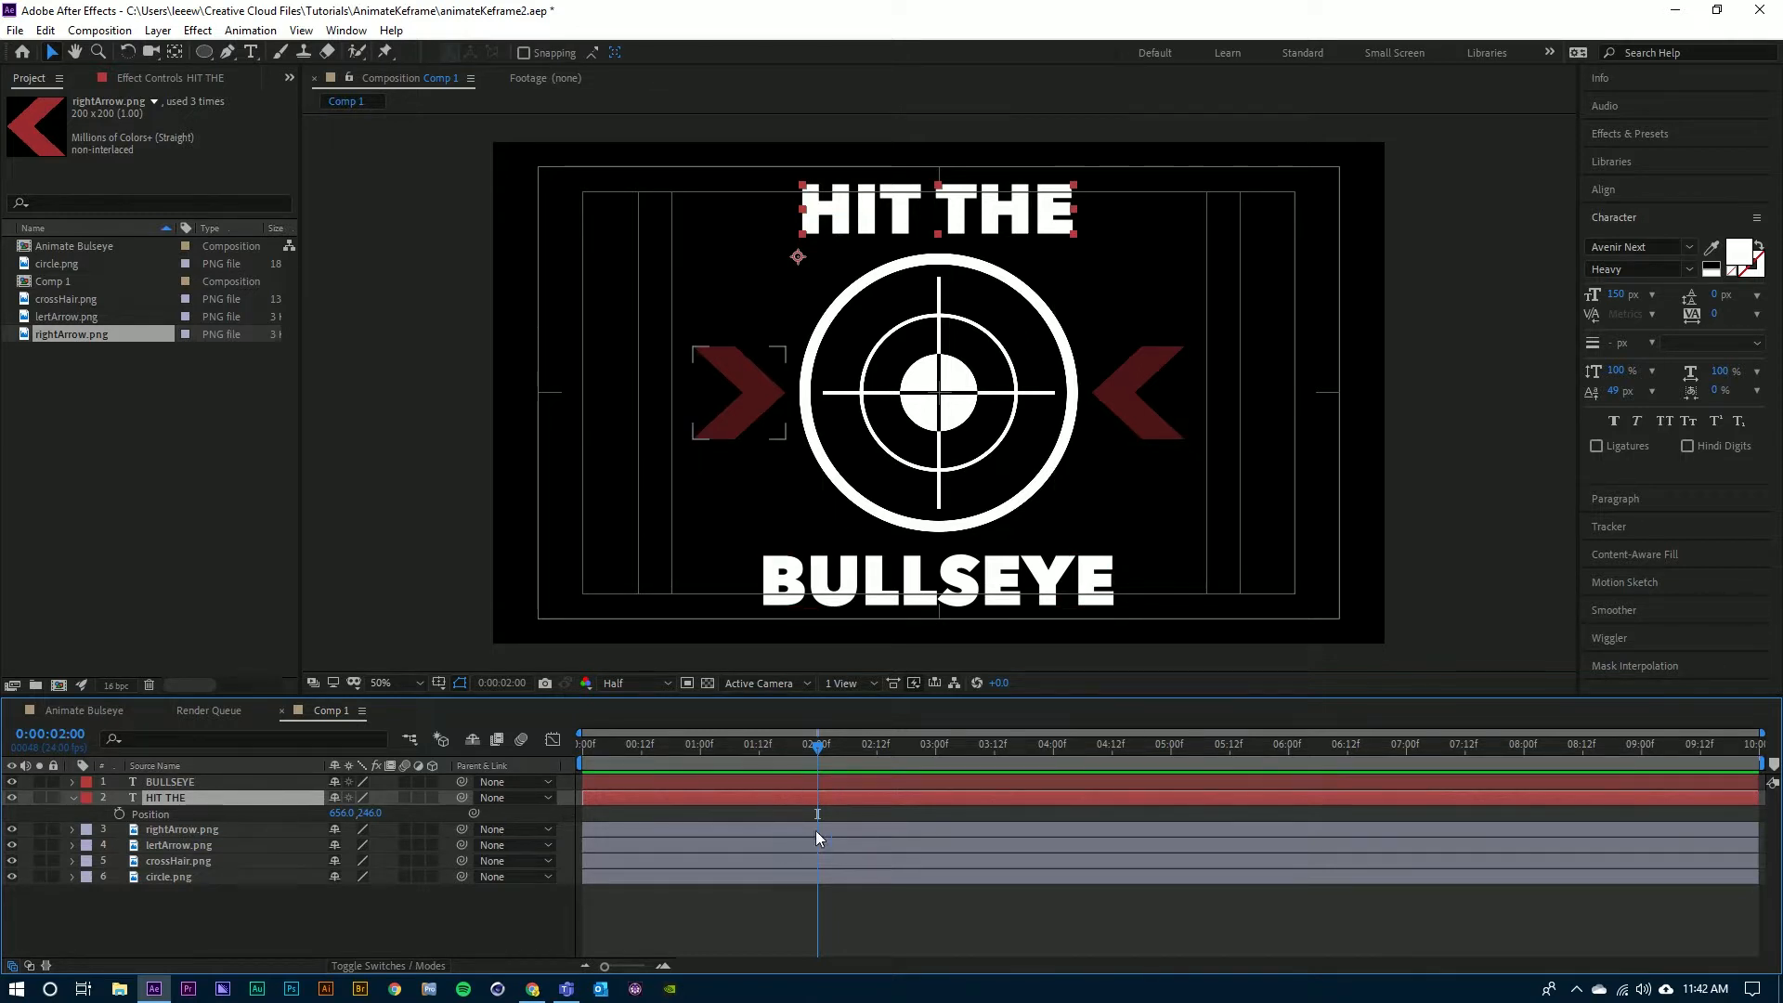
click(118, 813)
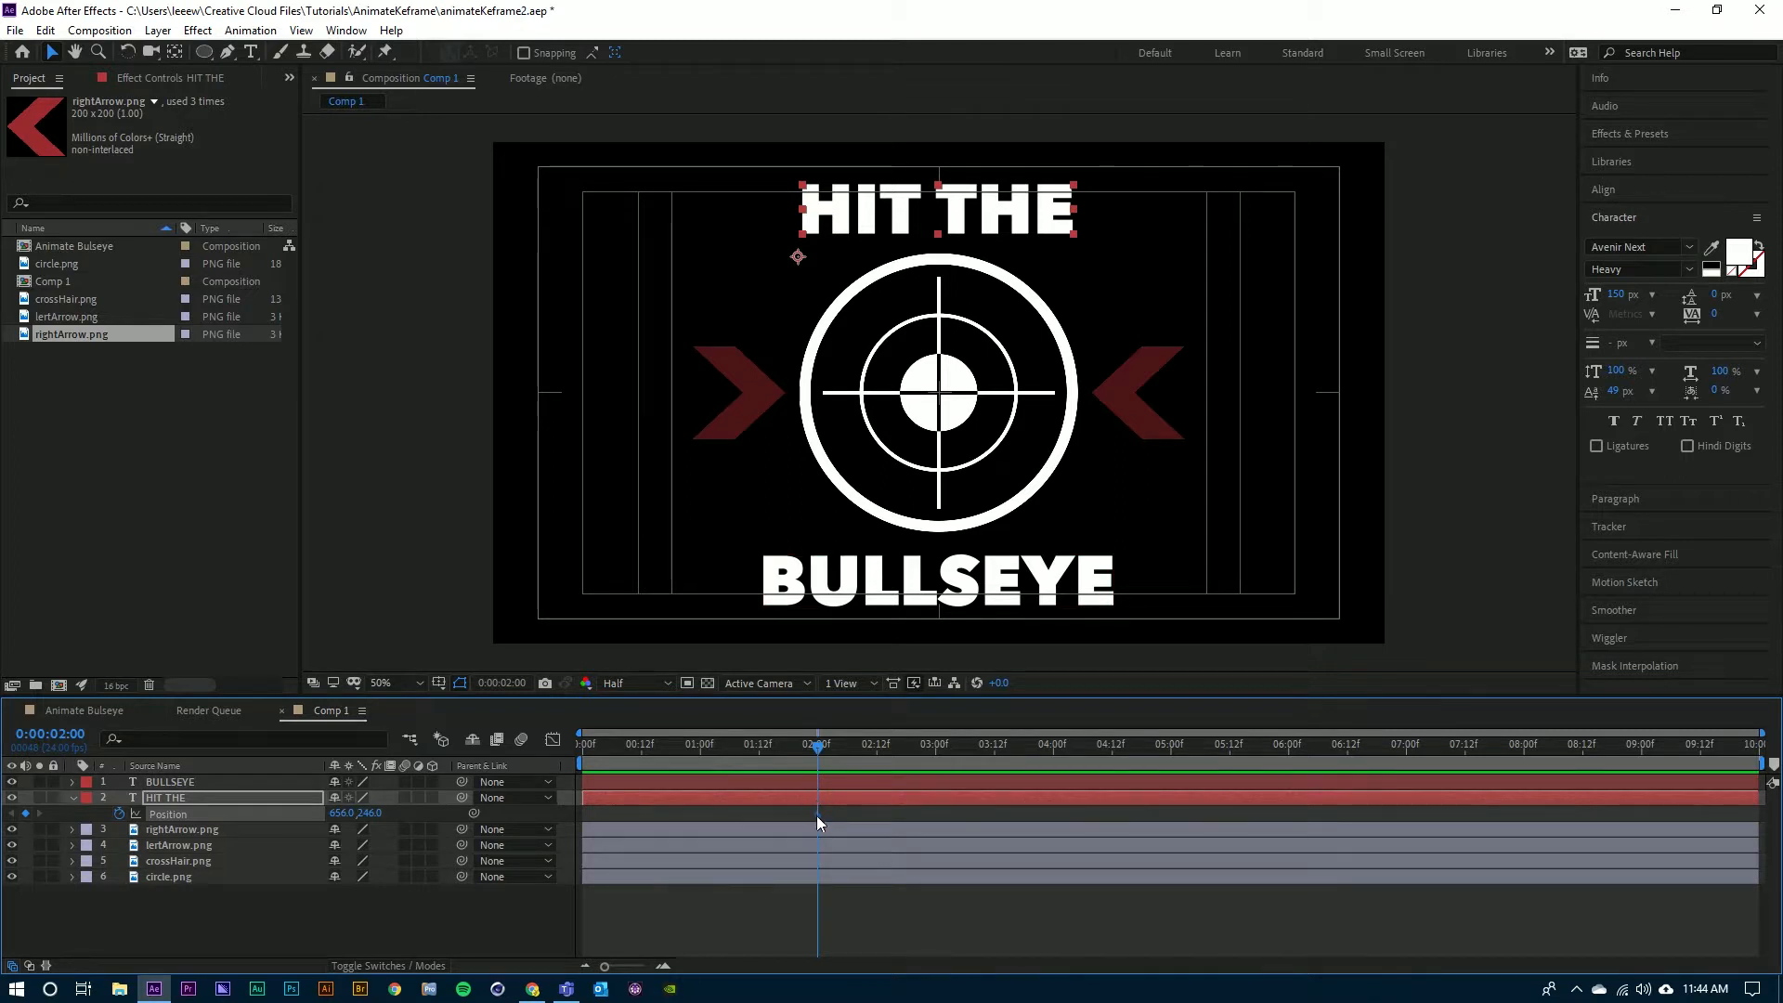
- Copy the HIT THE position keyframe, and shift the text horizontally out of frame to X -617 at 0:00:02:00
mouse_move(816, 815)
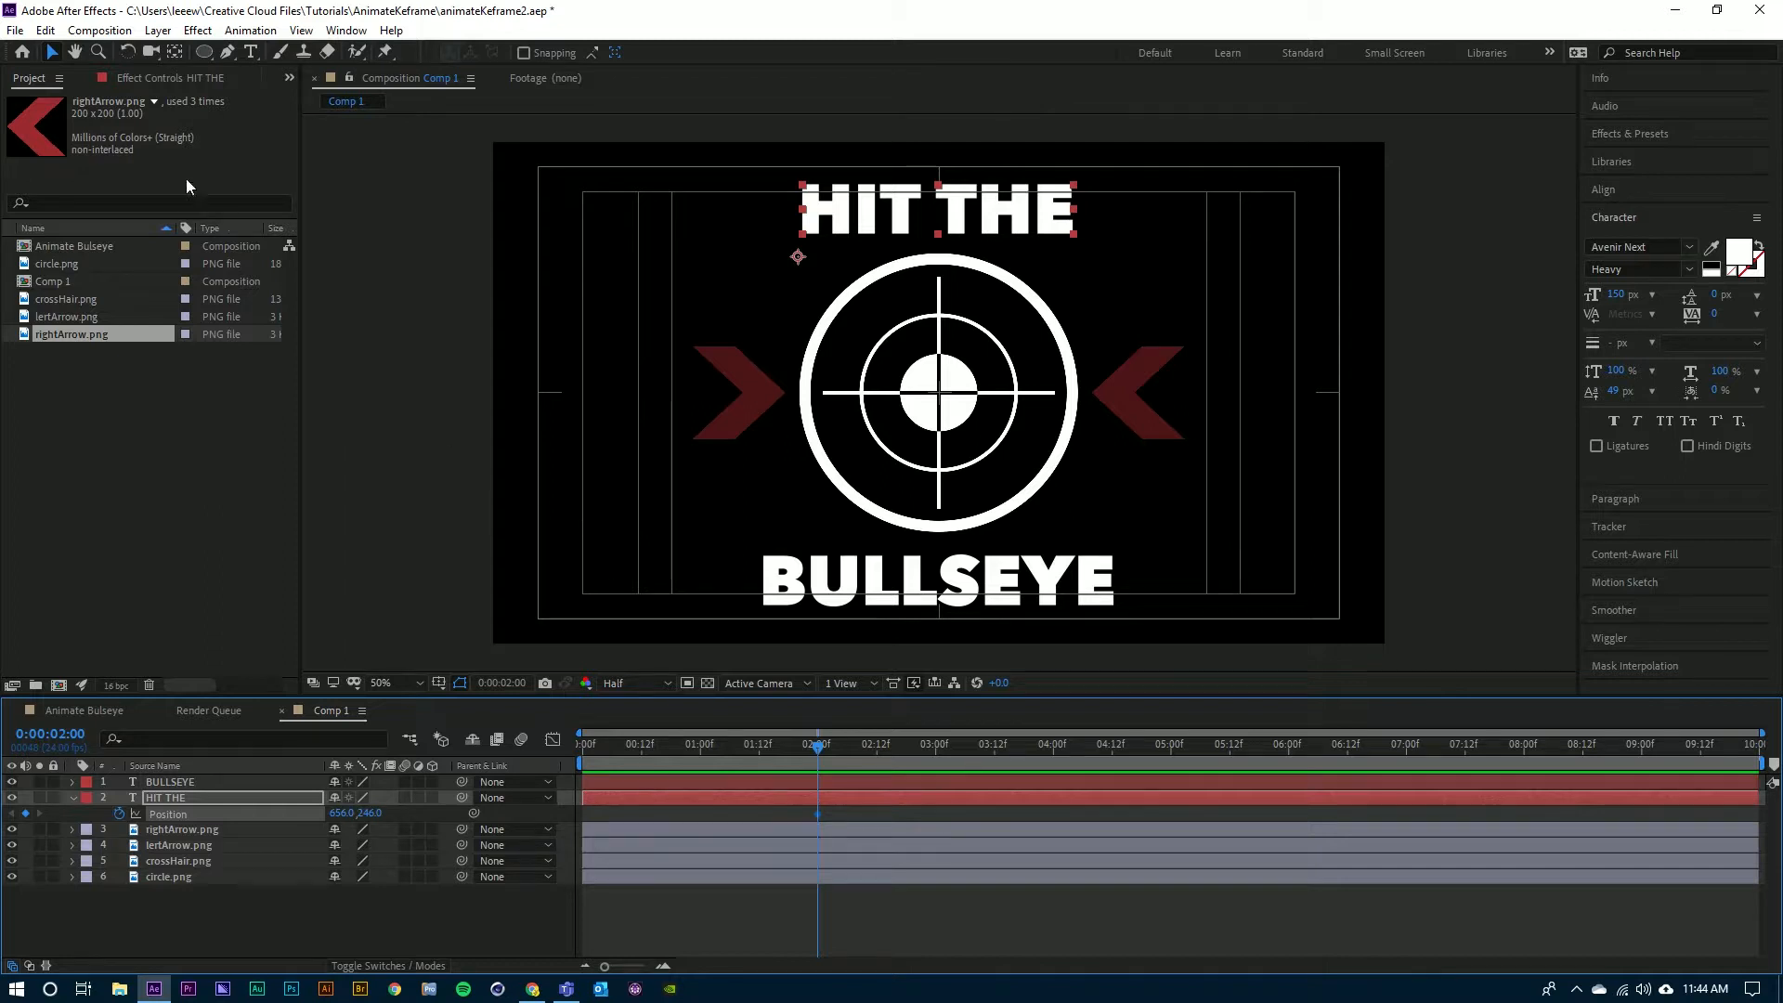
click(45, 29)
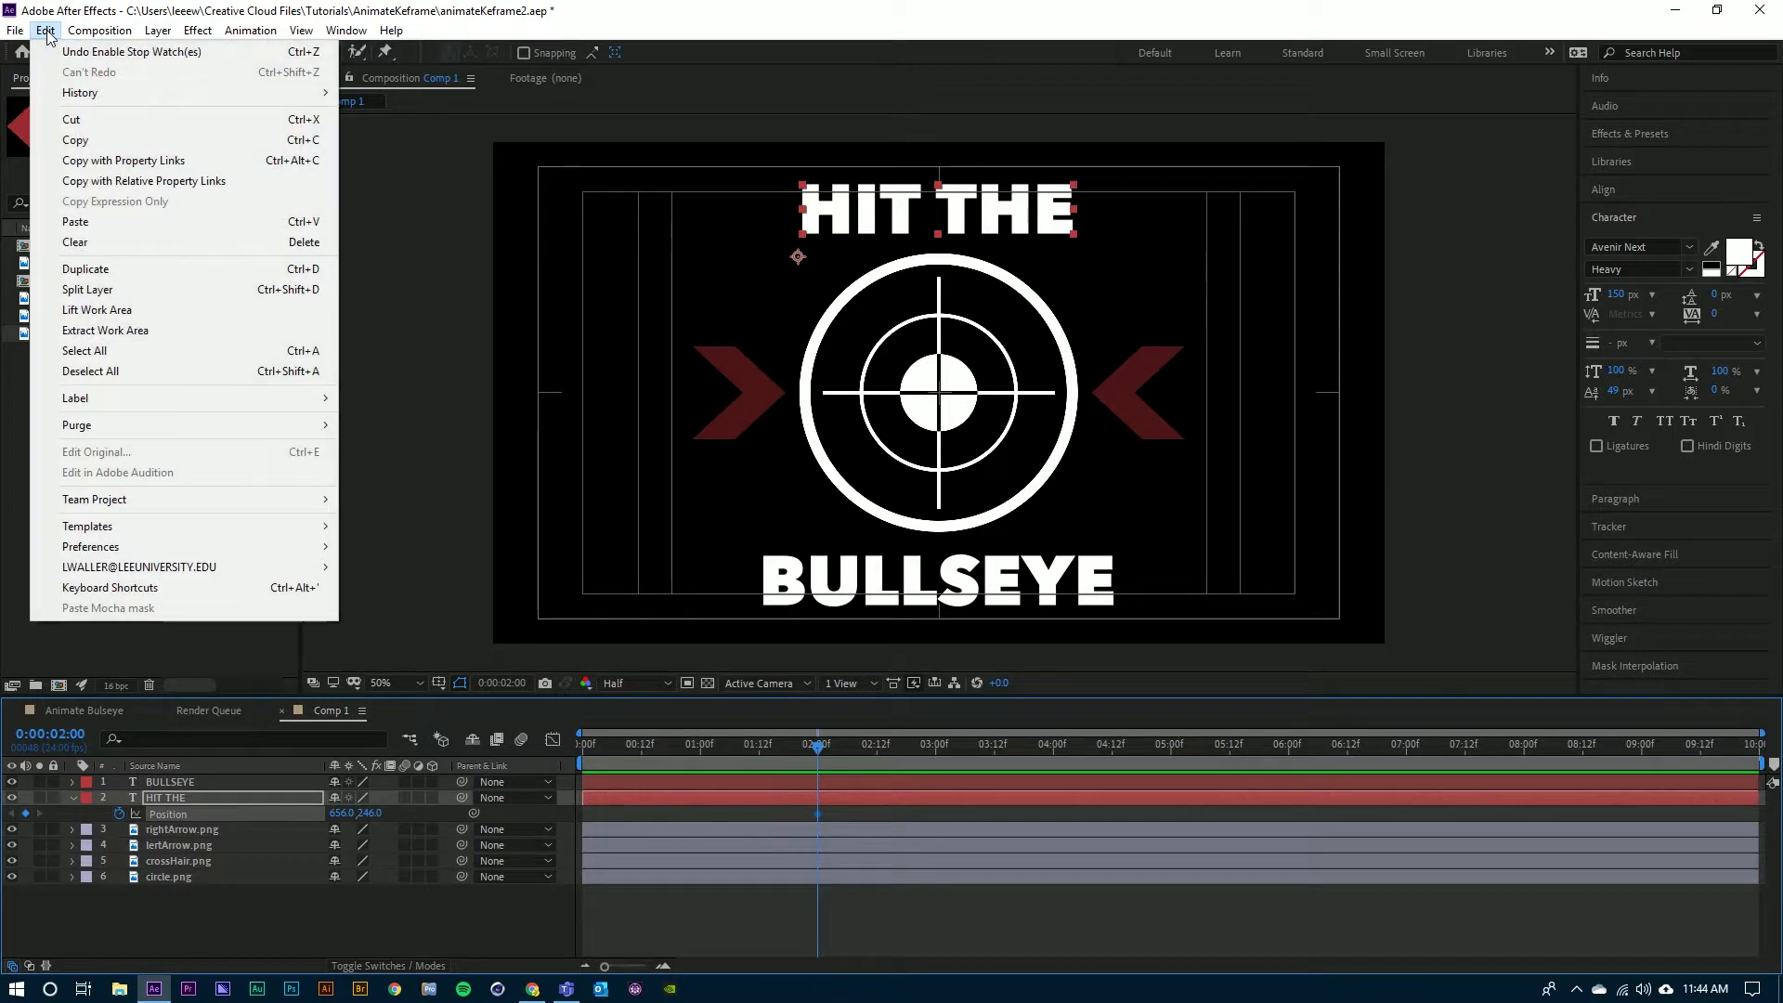
click(124, 146)
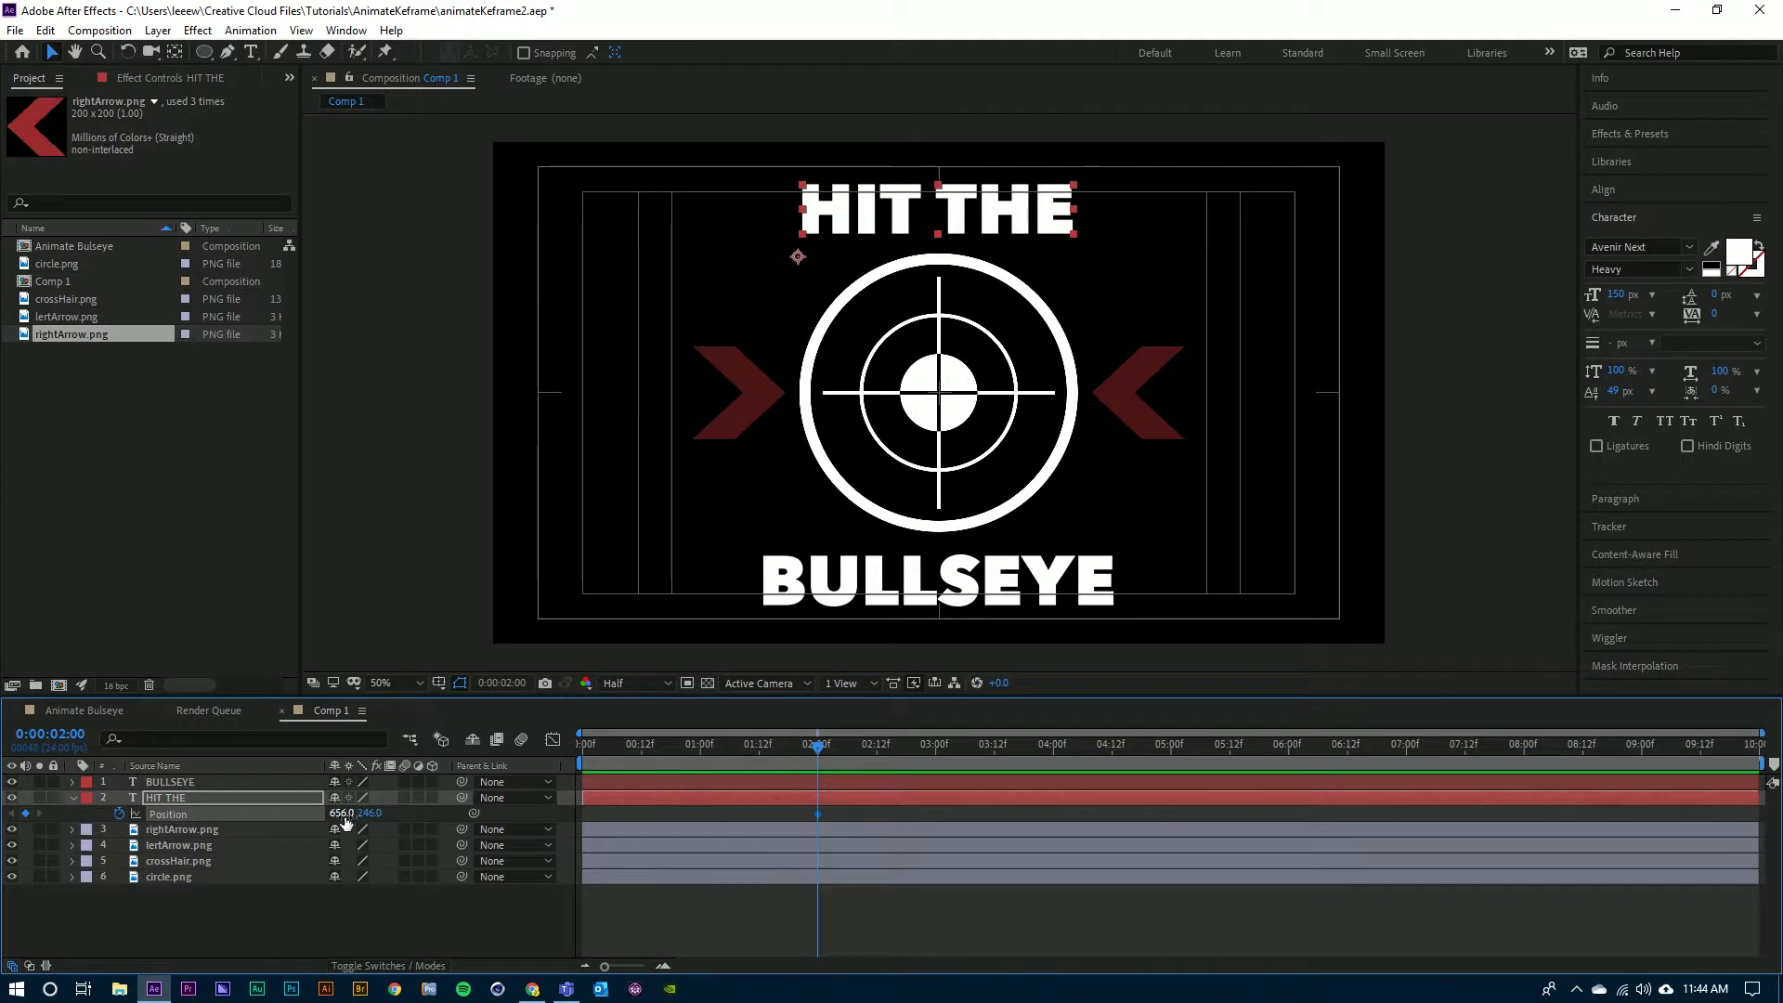
drag(341, 816, 223, 812)
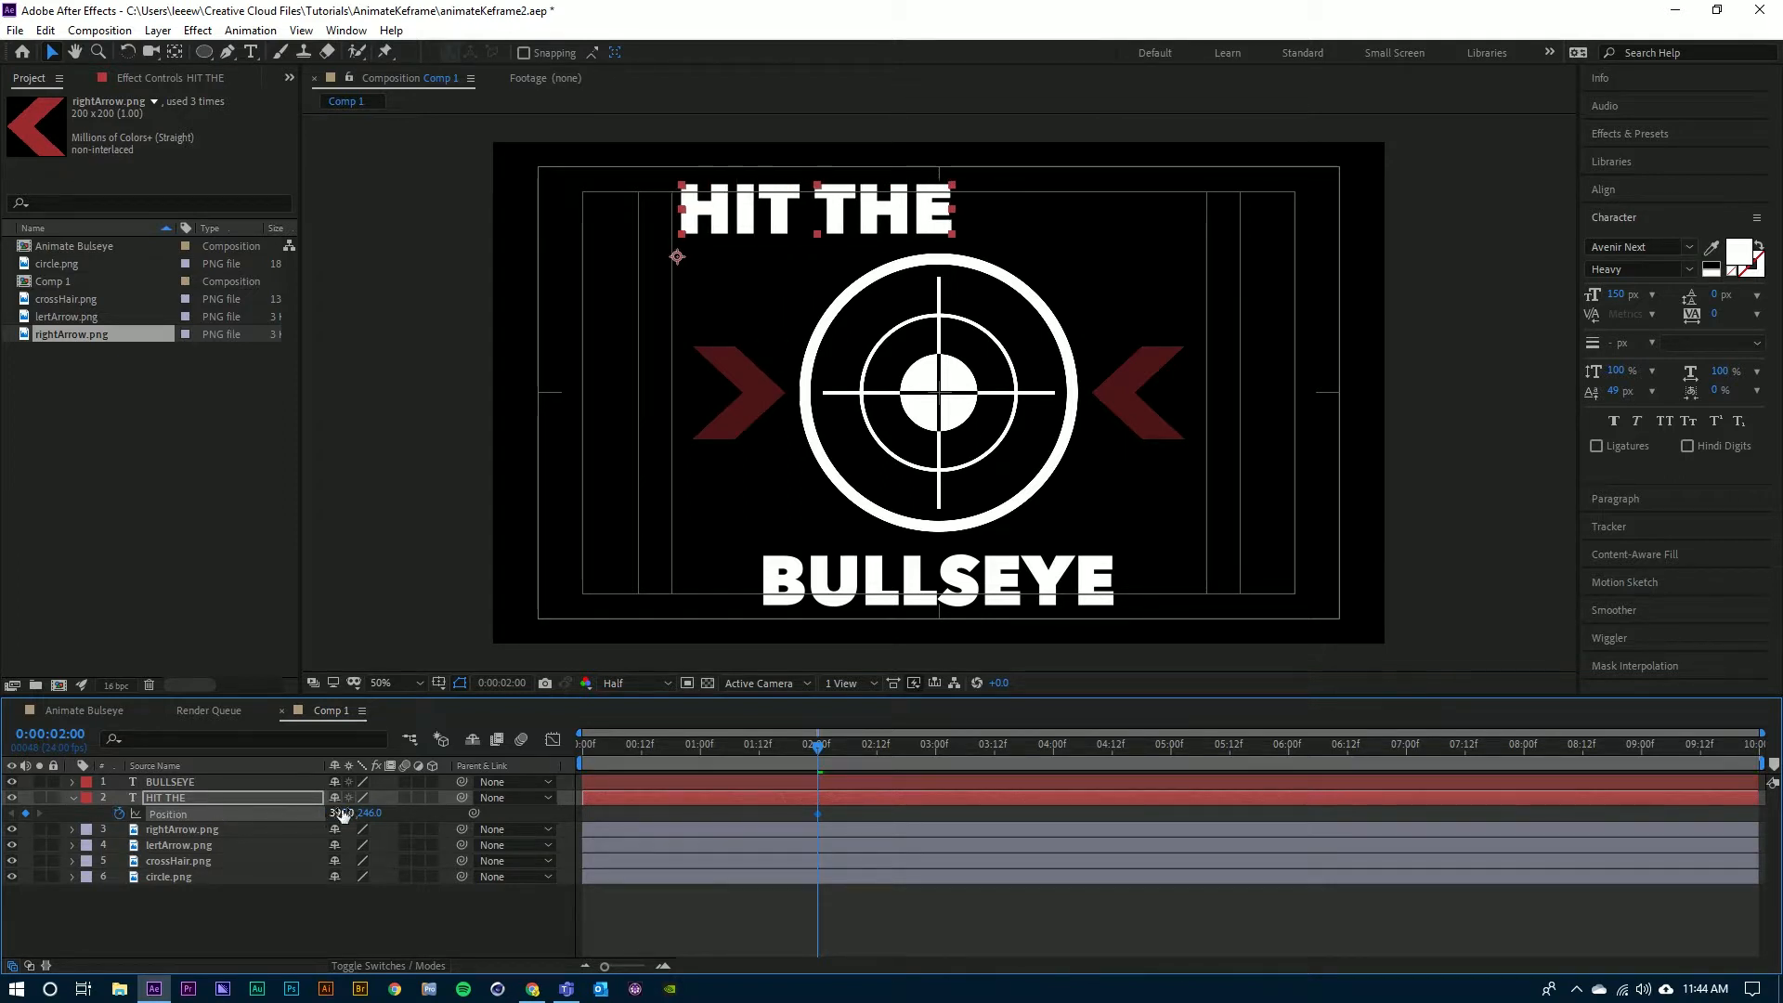
drag(342, 815, 30, 807)
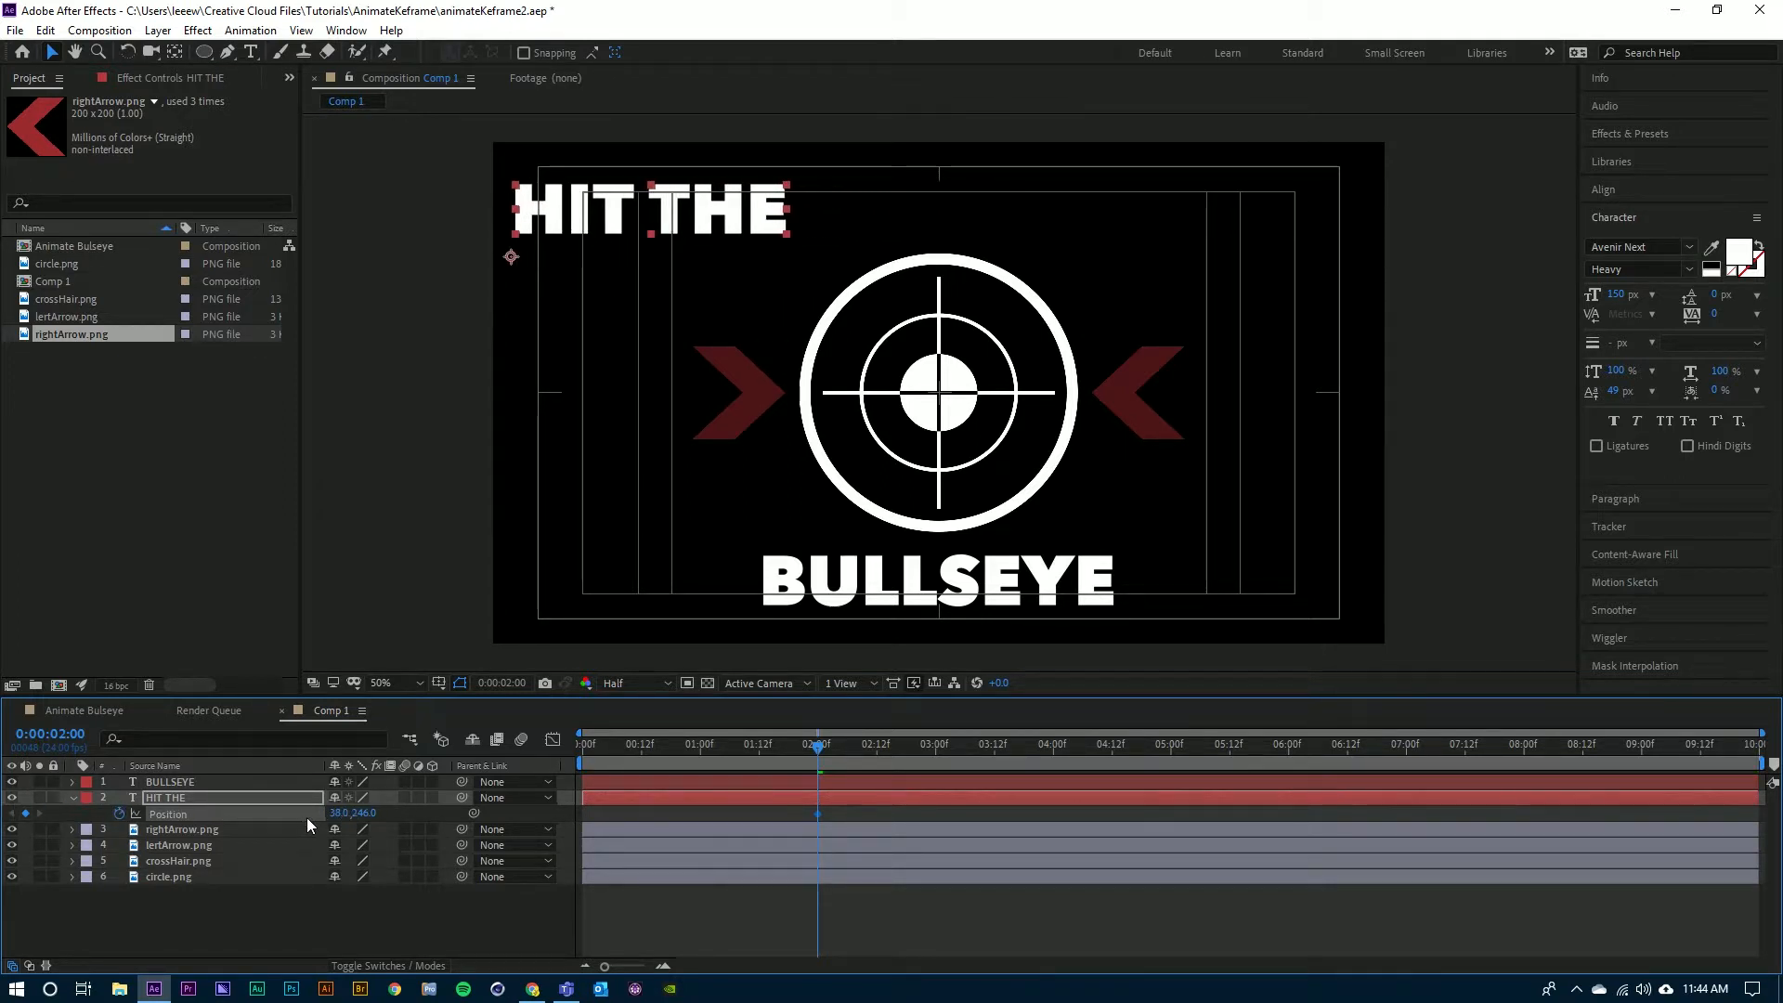
drag(340, 813, 87, 800)
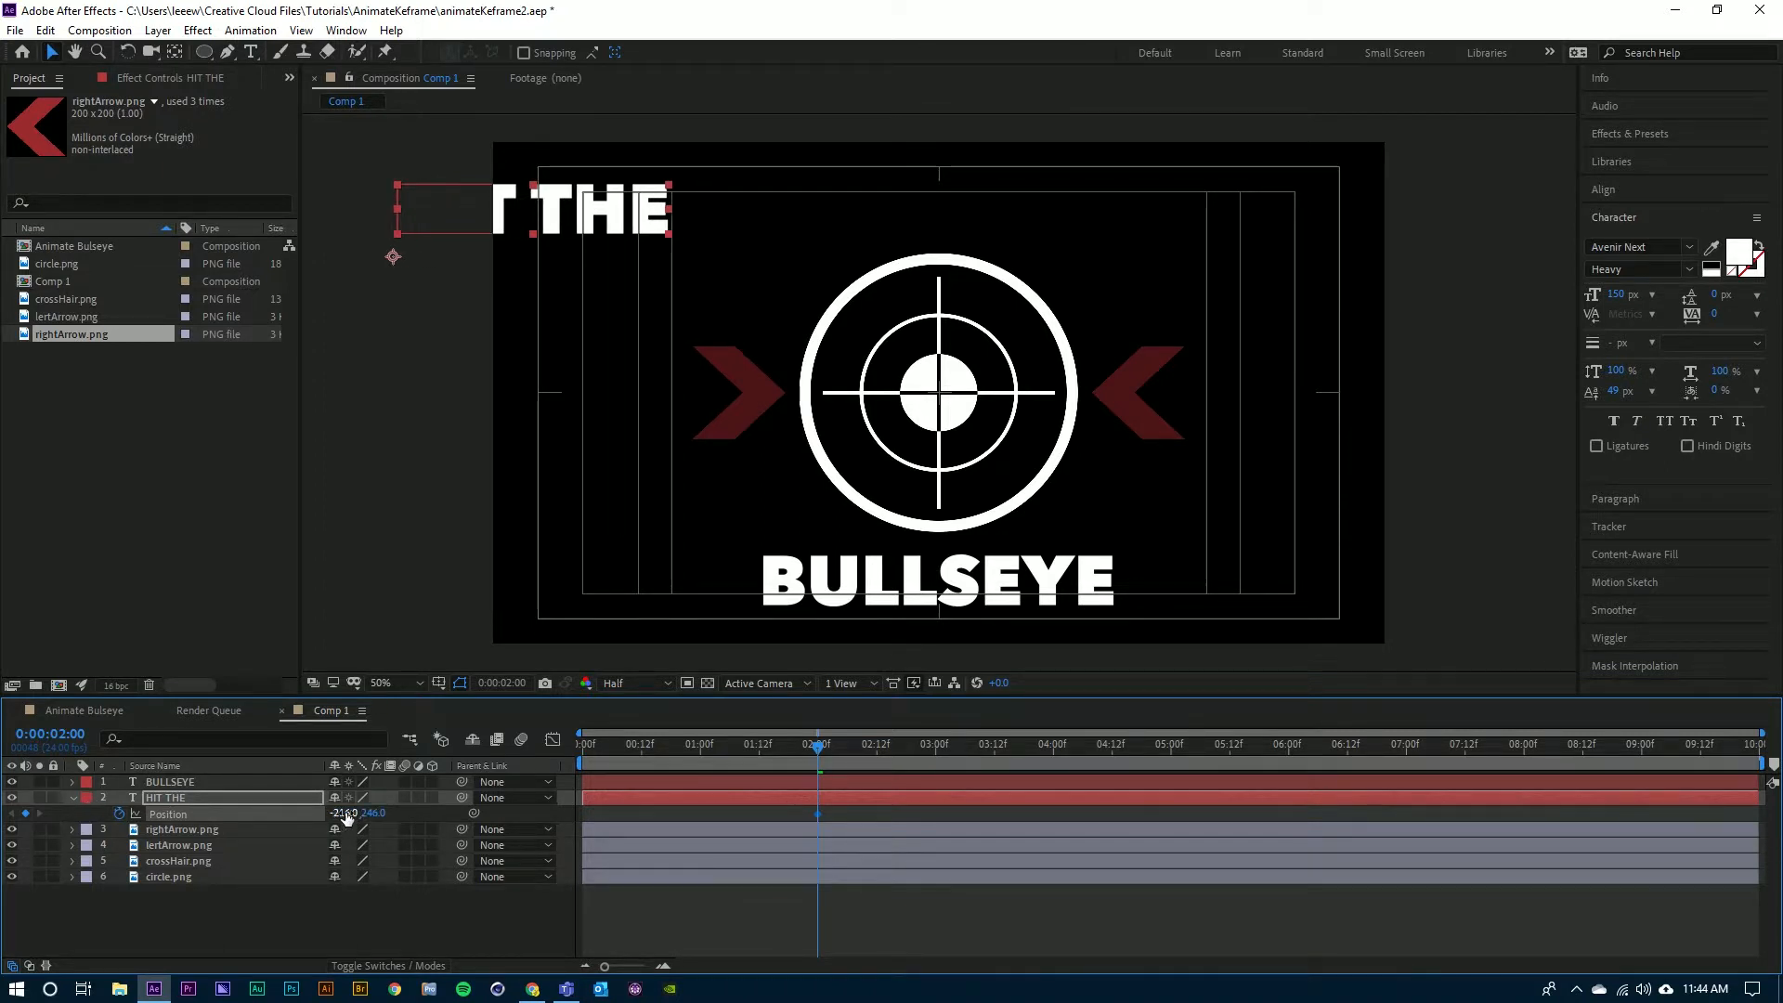
drag(345, 815, 266, 818)
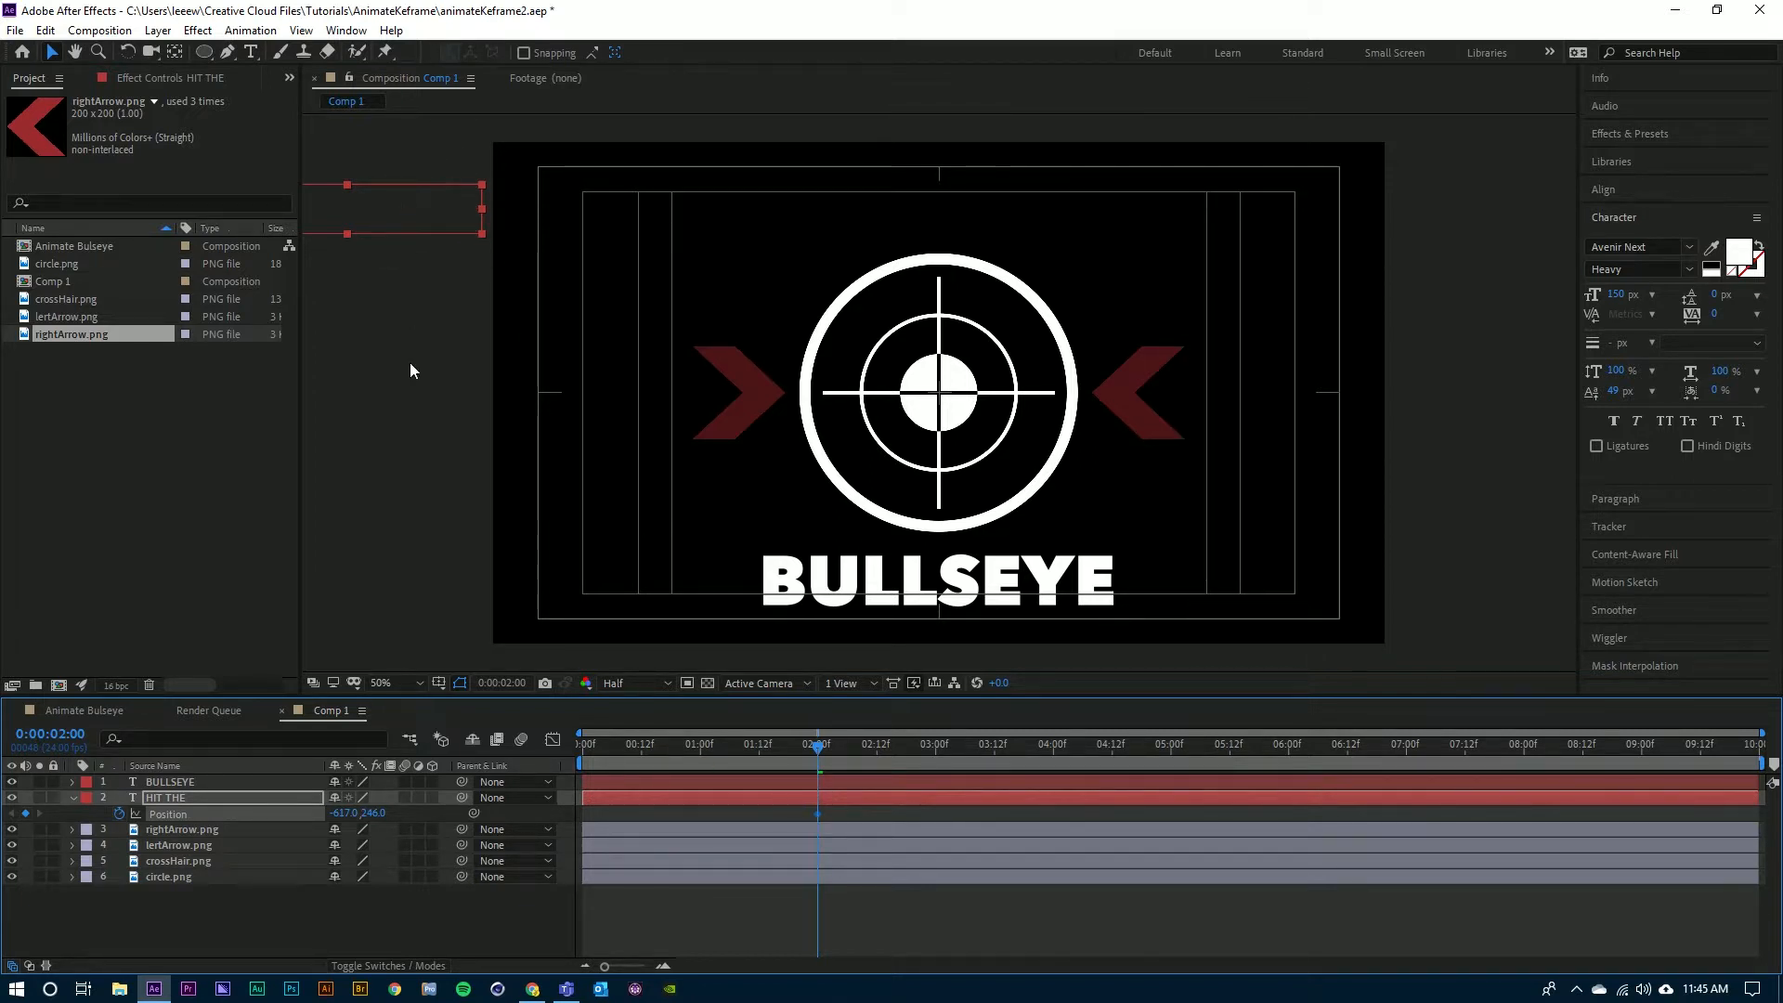
- Paste the copied HIT THE position keyframe at 0:00:03:00 and preview the animation from the start
click(934, 749)
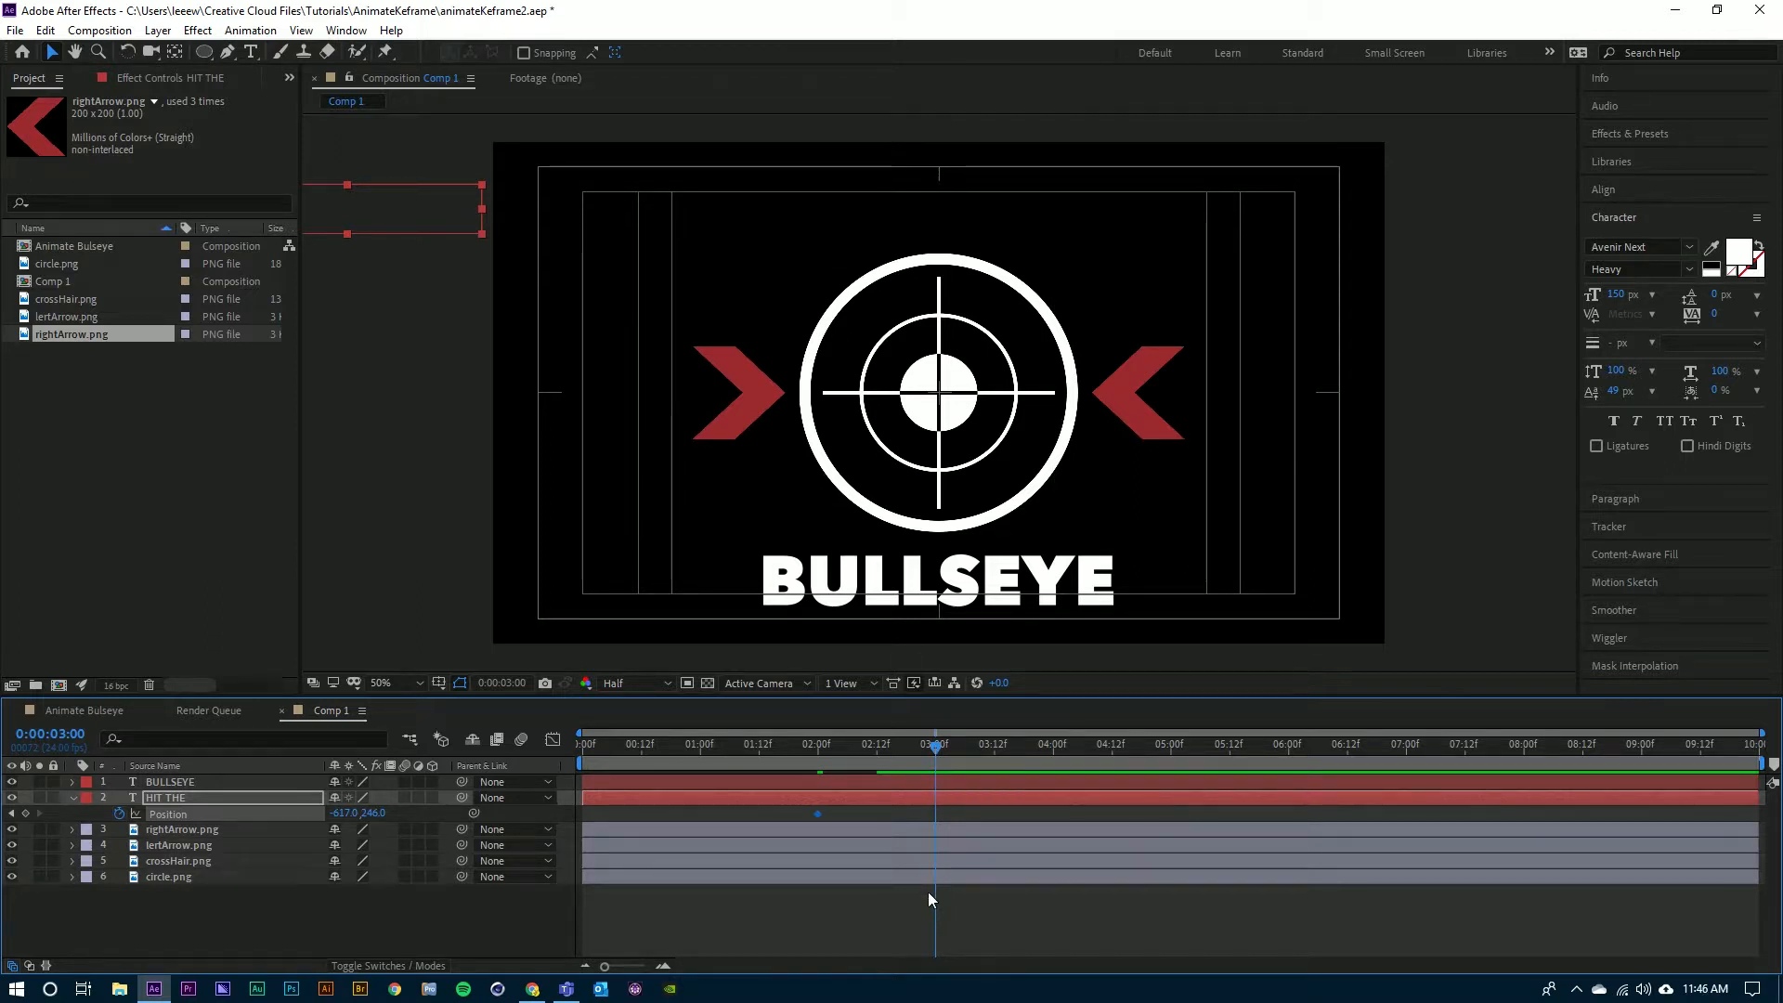
key(ctrl+v)
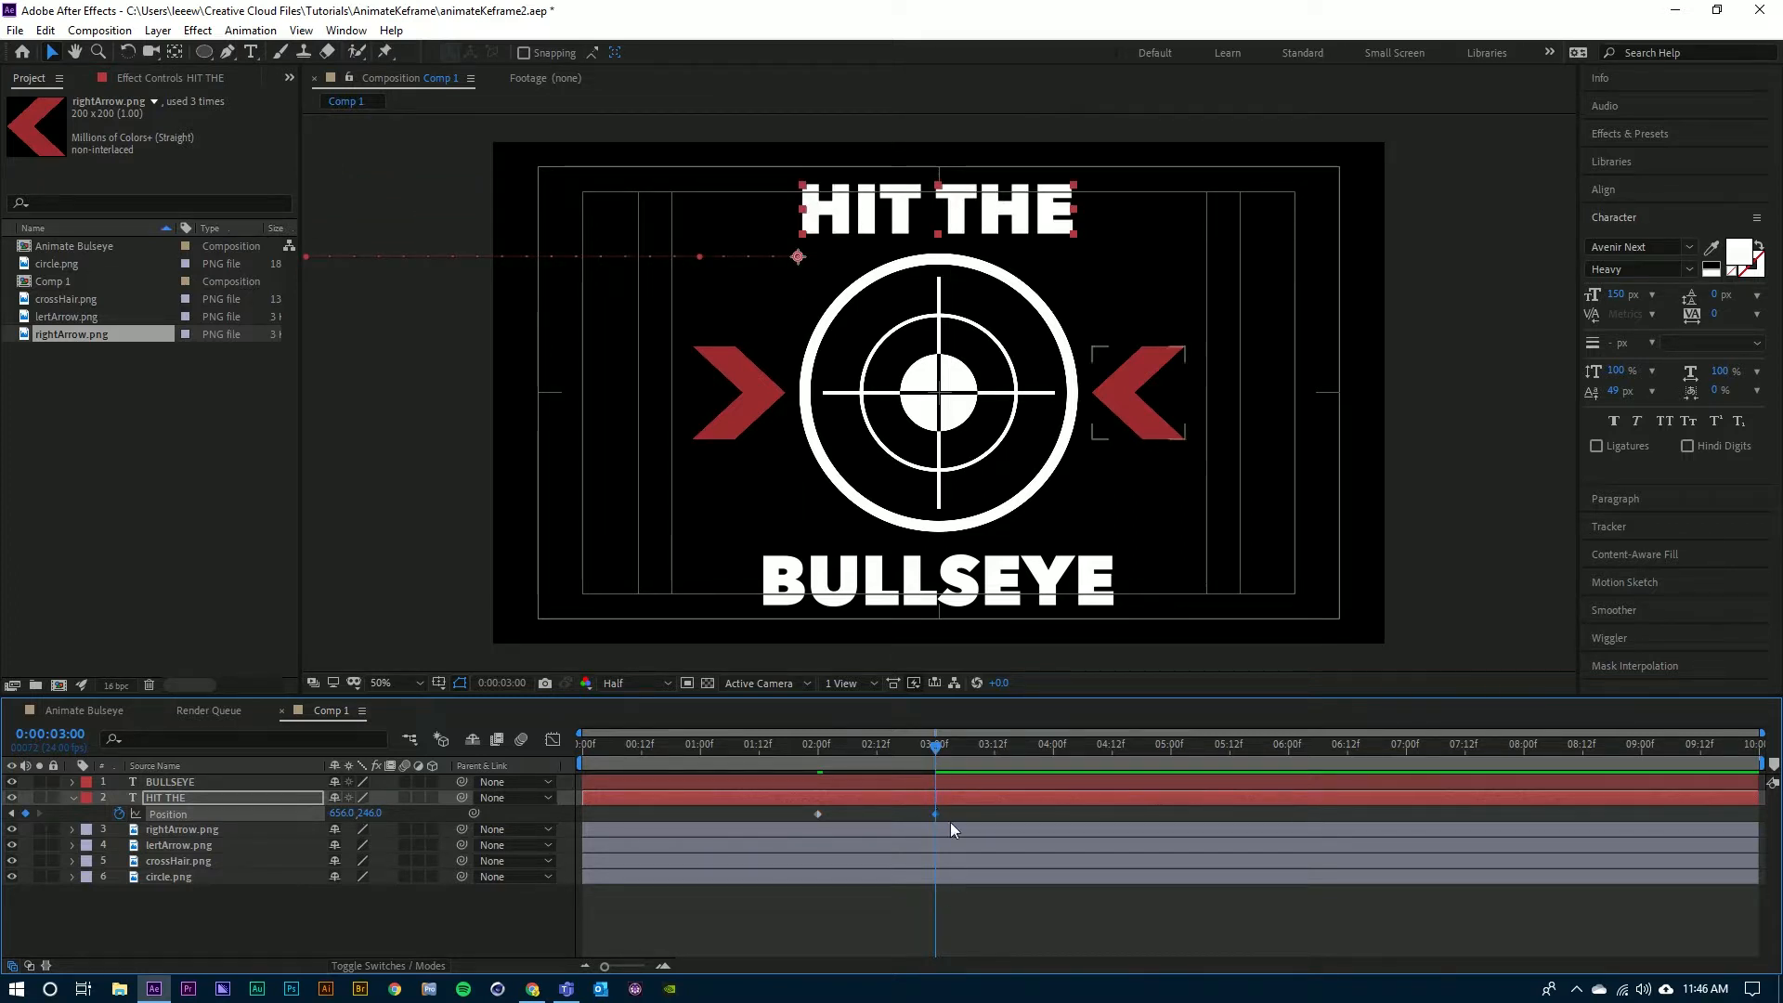
drag(935, 746, 561, 748)
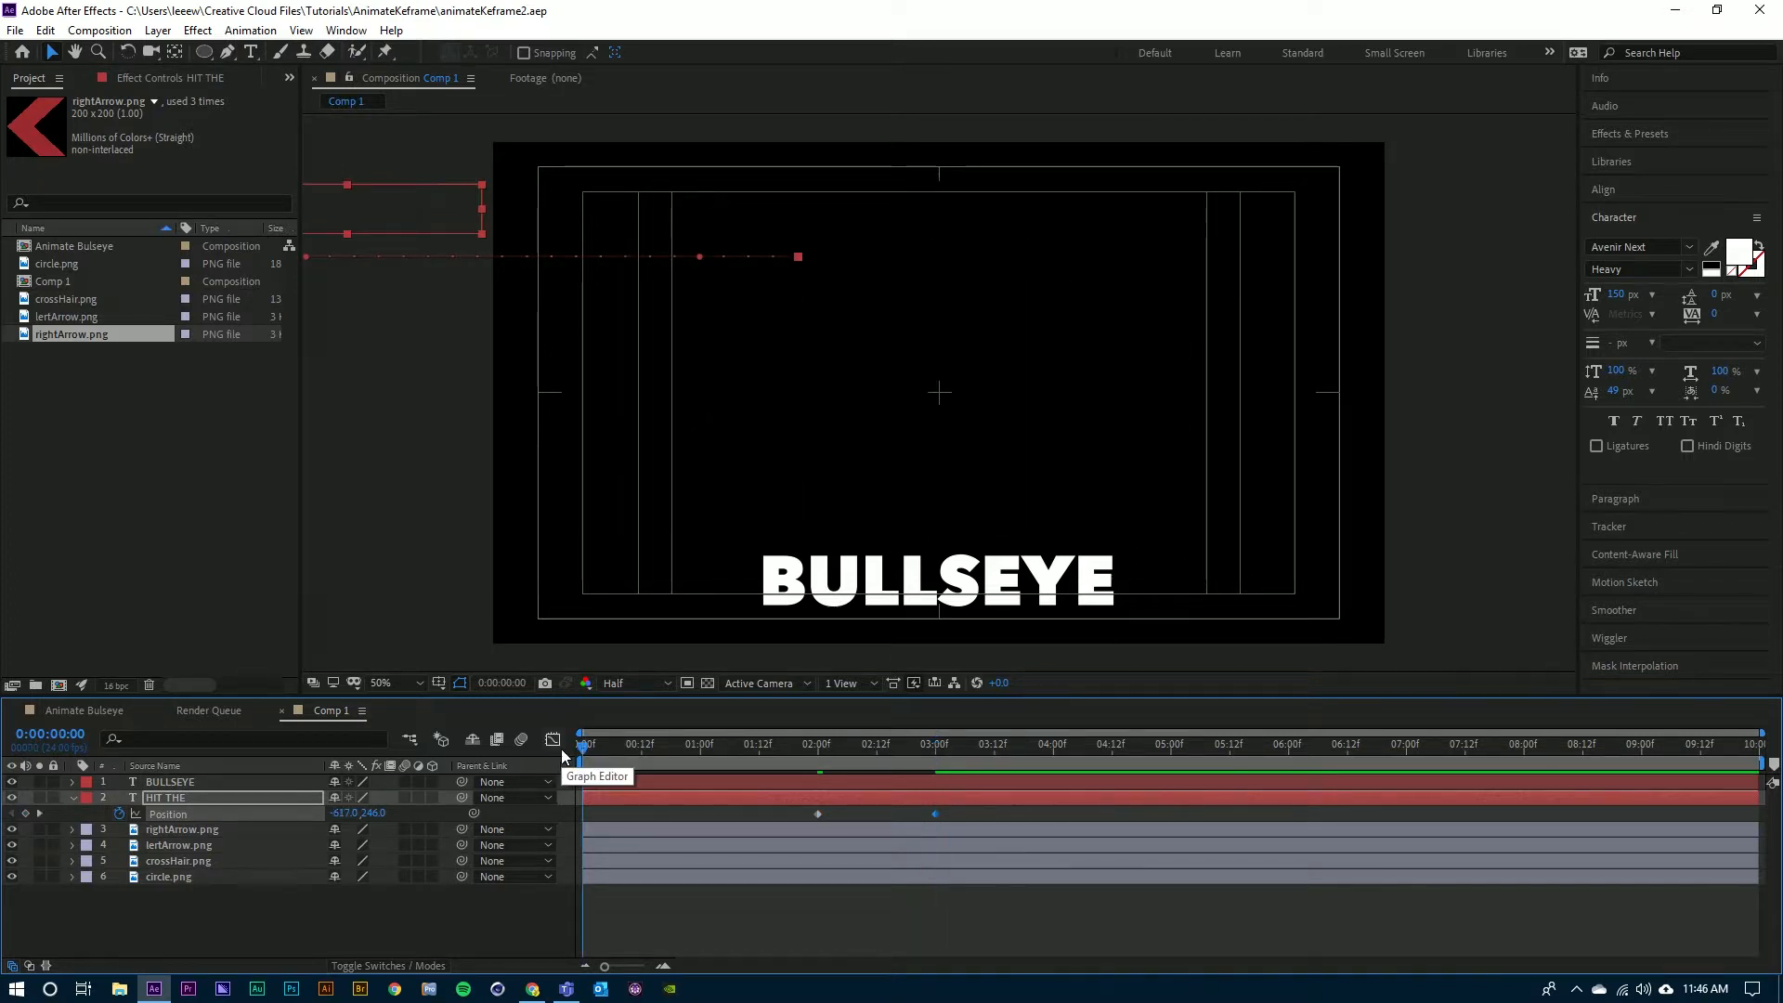
key(space)
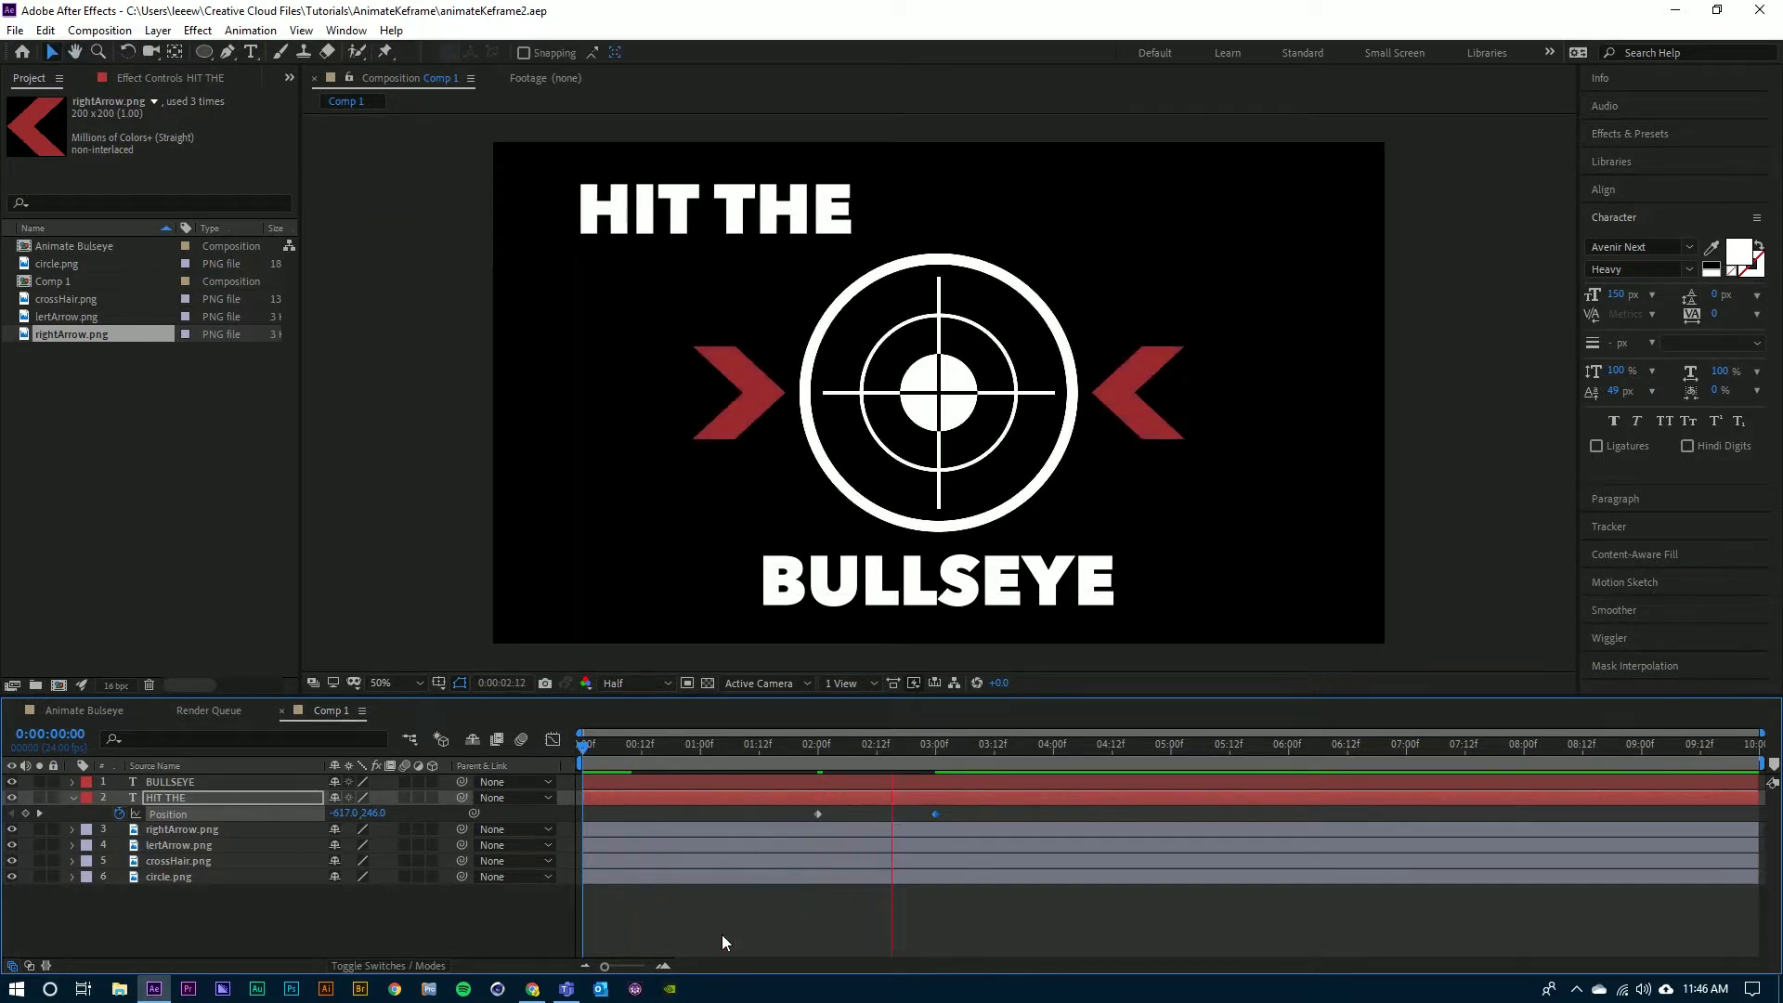
key(space)
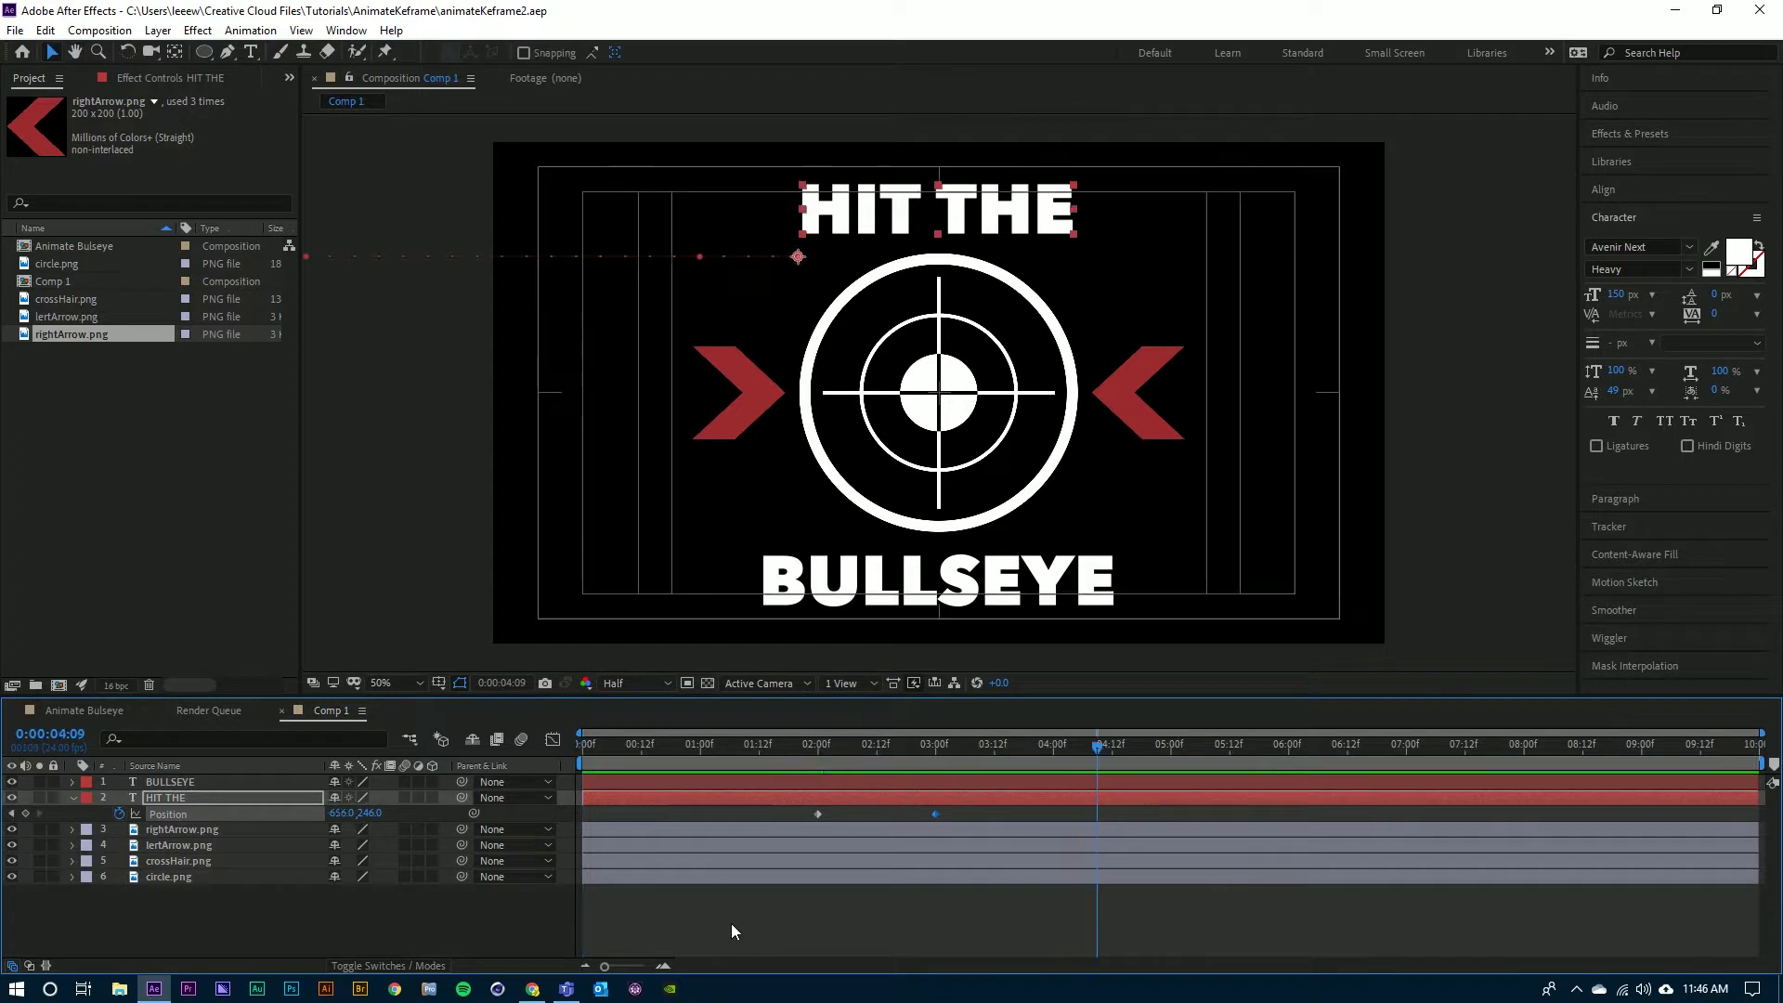
- Enable position keyframing on the BULLSEYE layer at 0:00:02:00, aligned with the first HIT THE keyframe
click(845, 782)
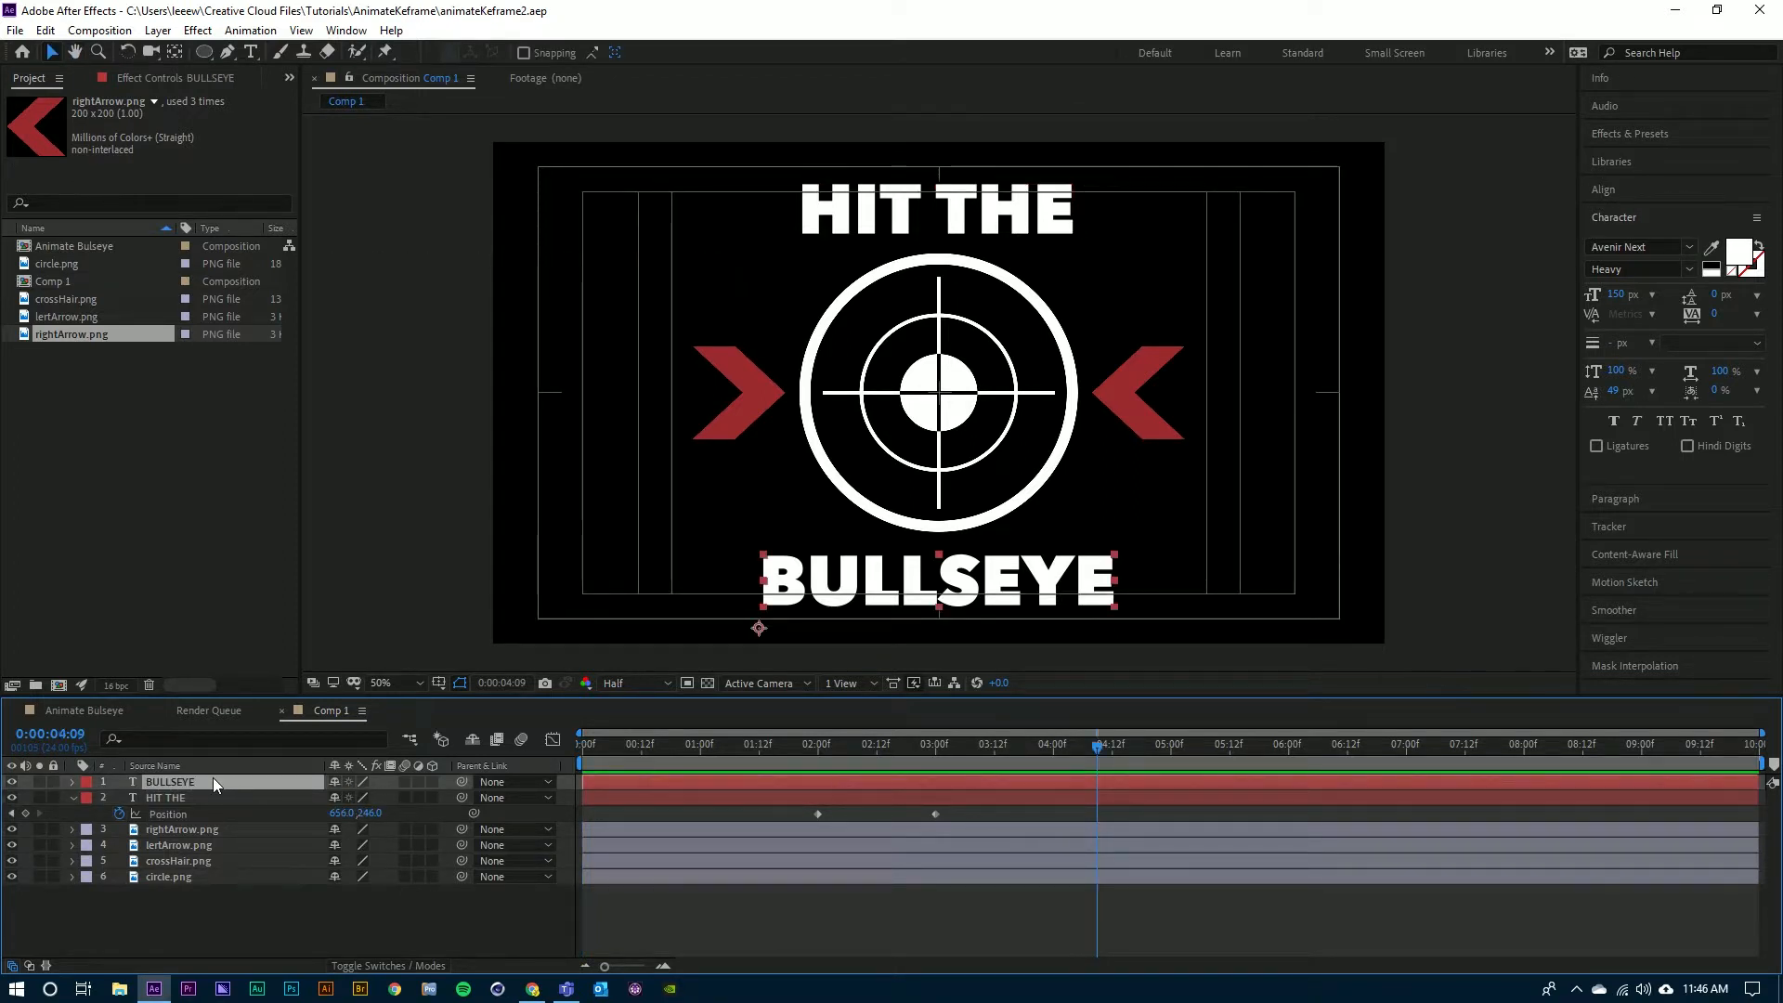
key(Return)
key(j)
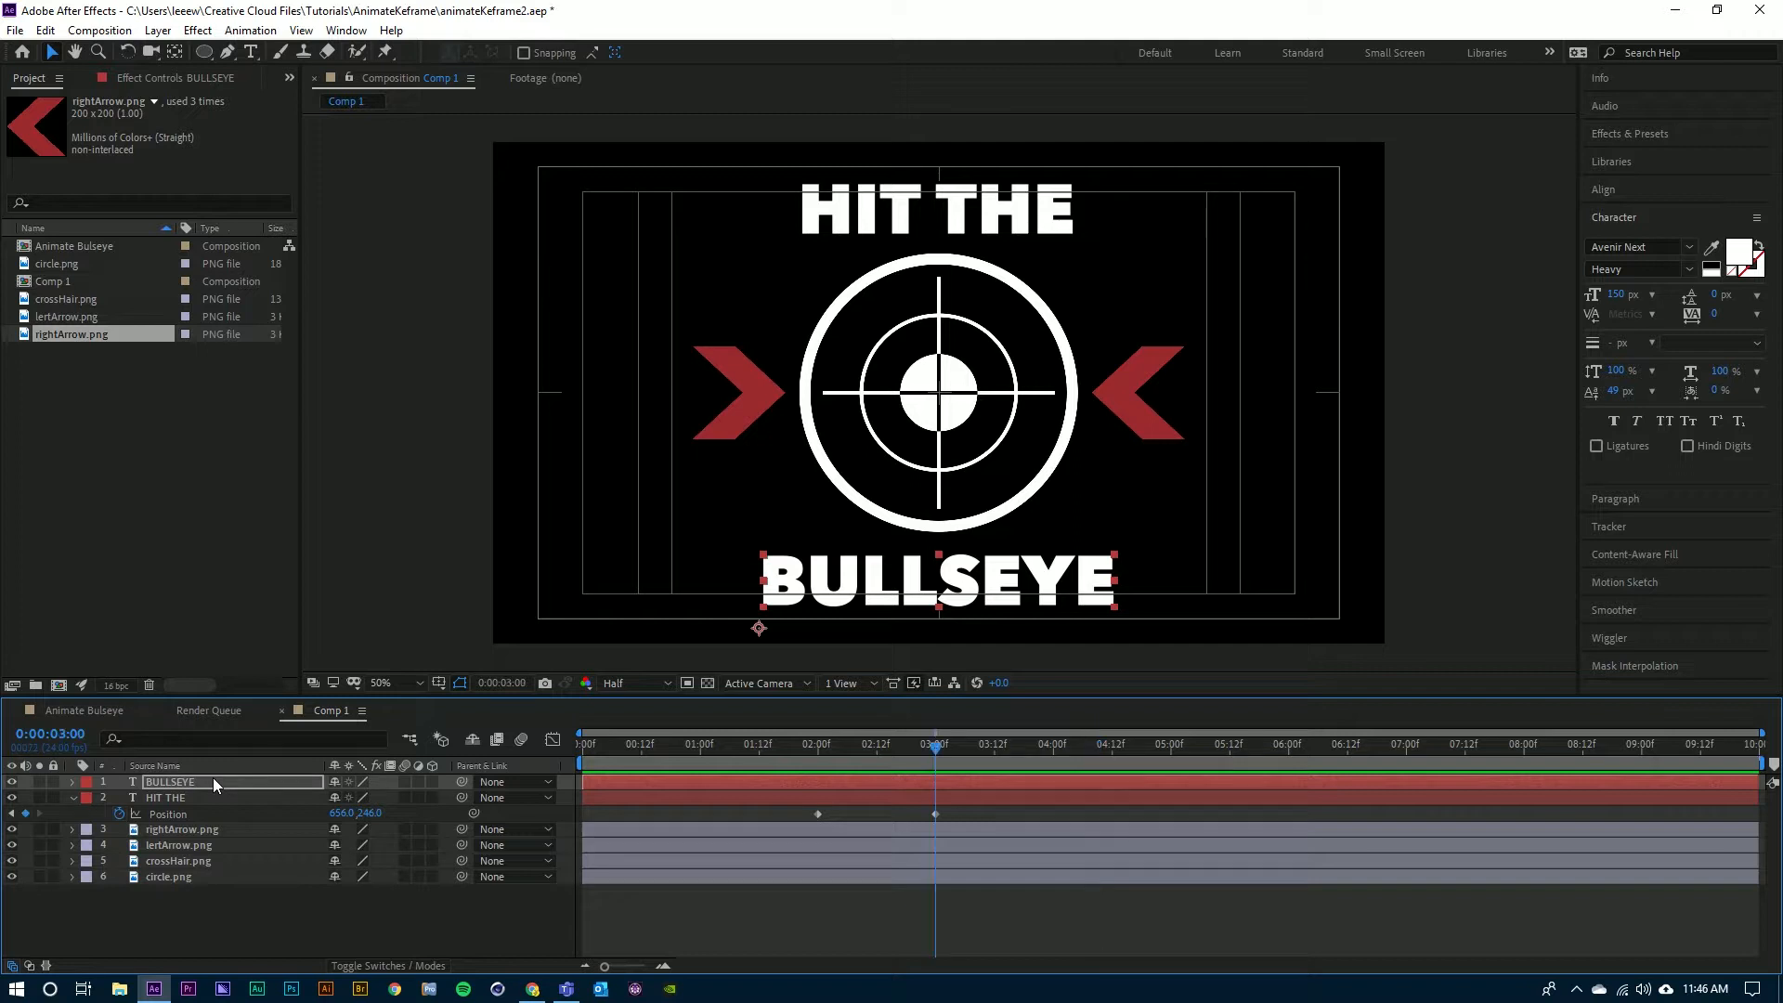
key(j)
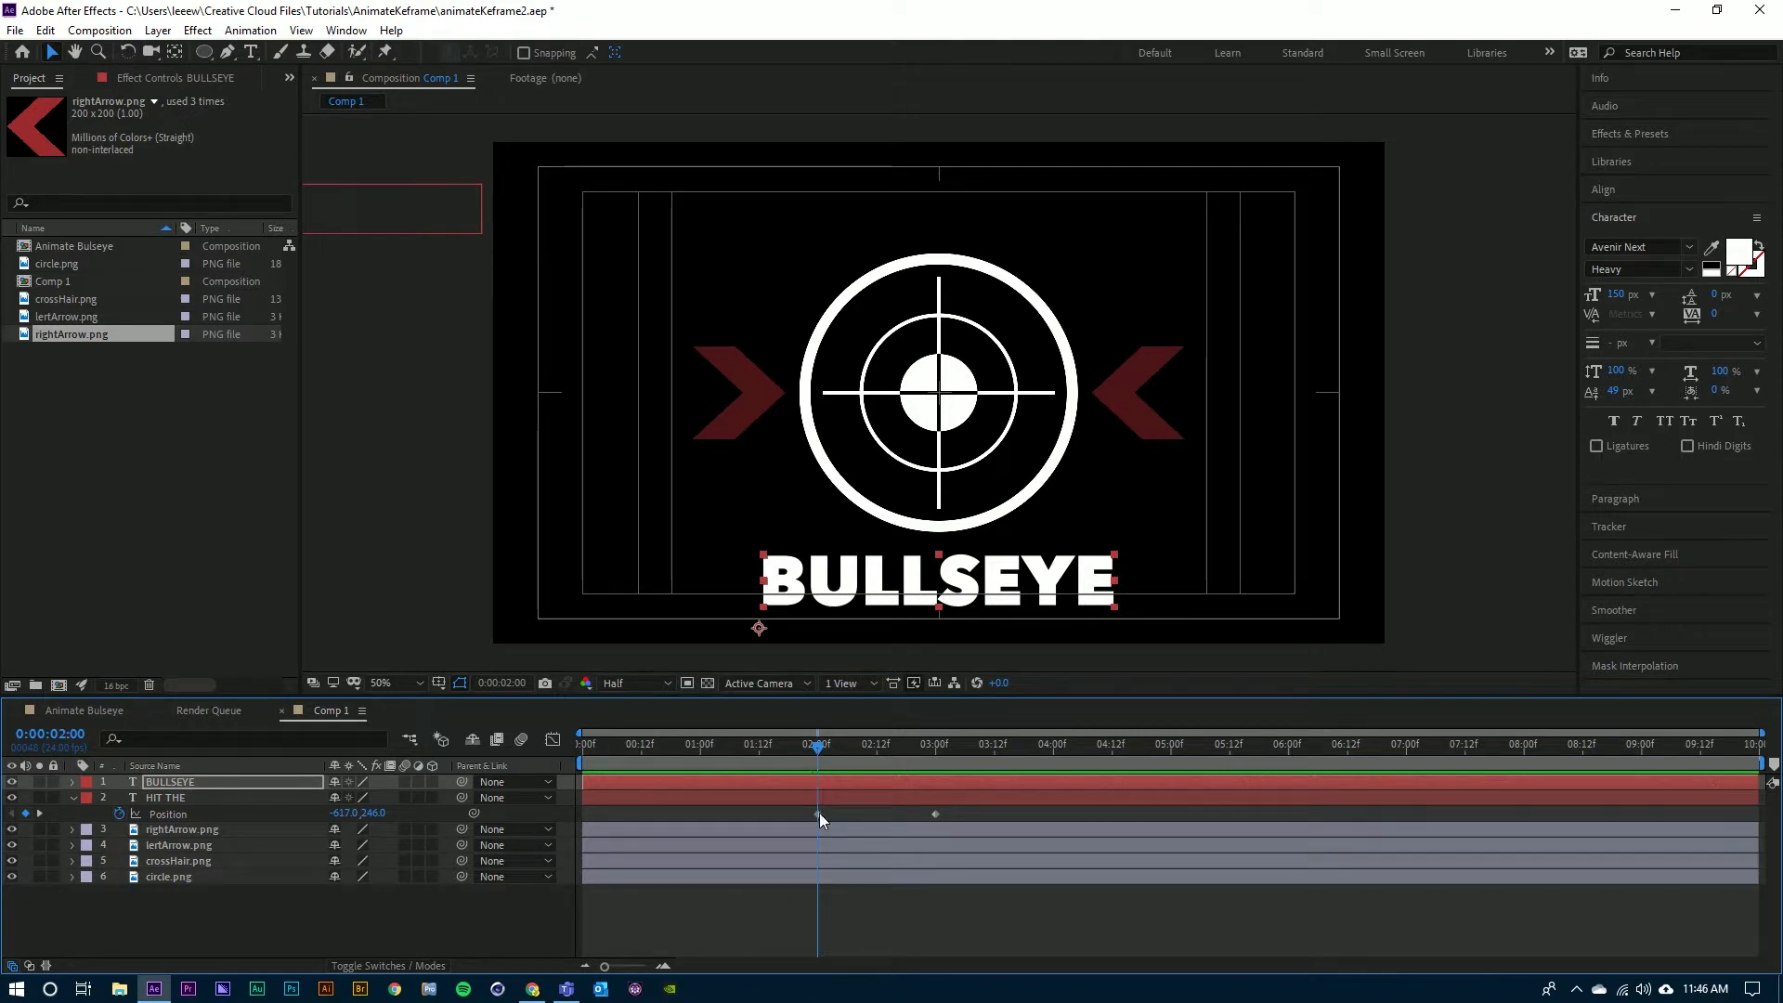
click(169, 800)
click(175, 783)
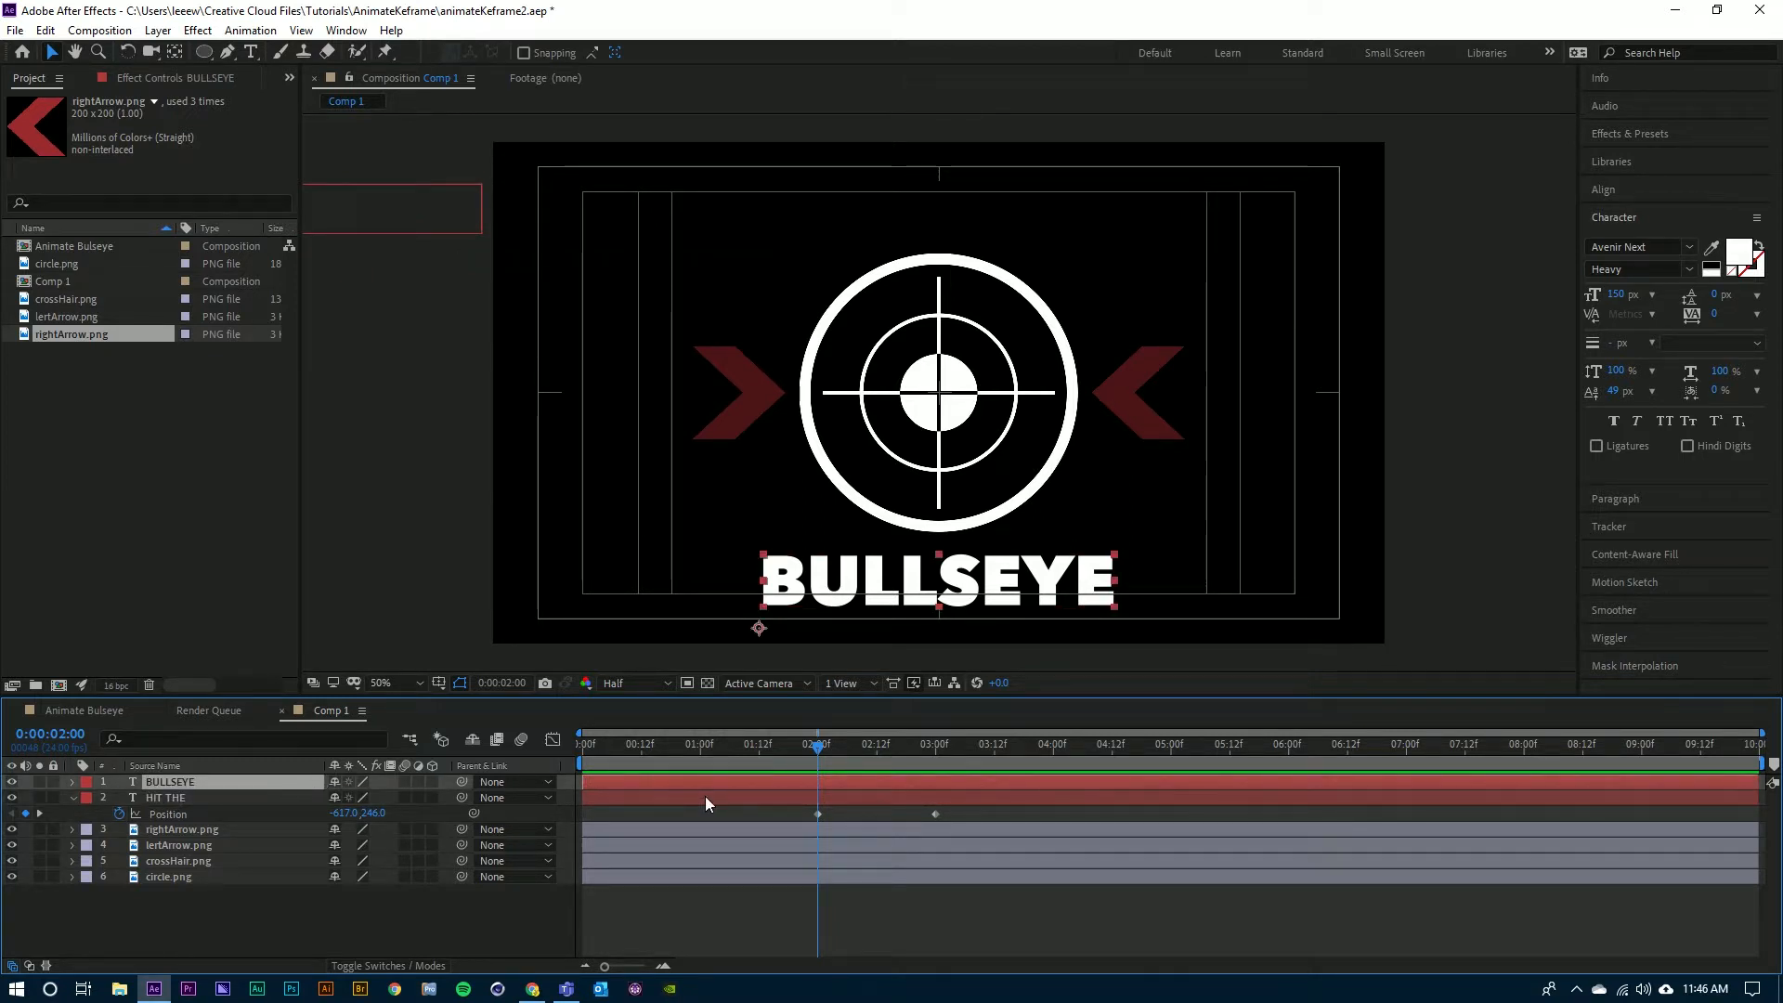
key(p)
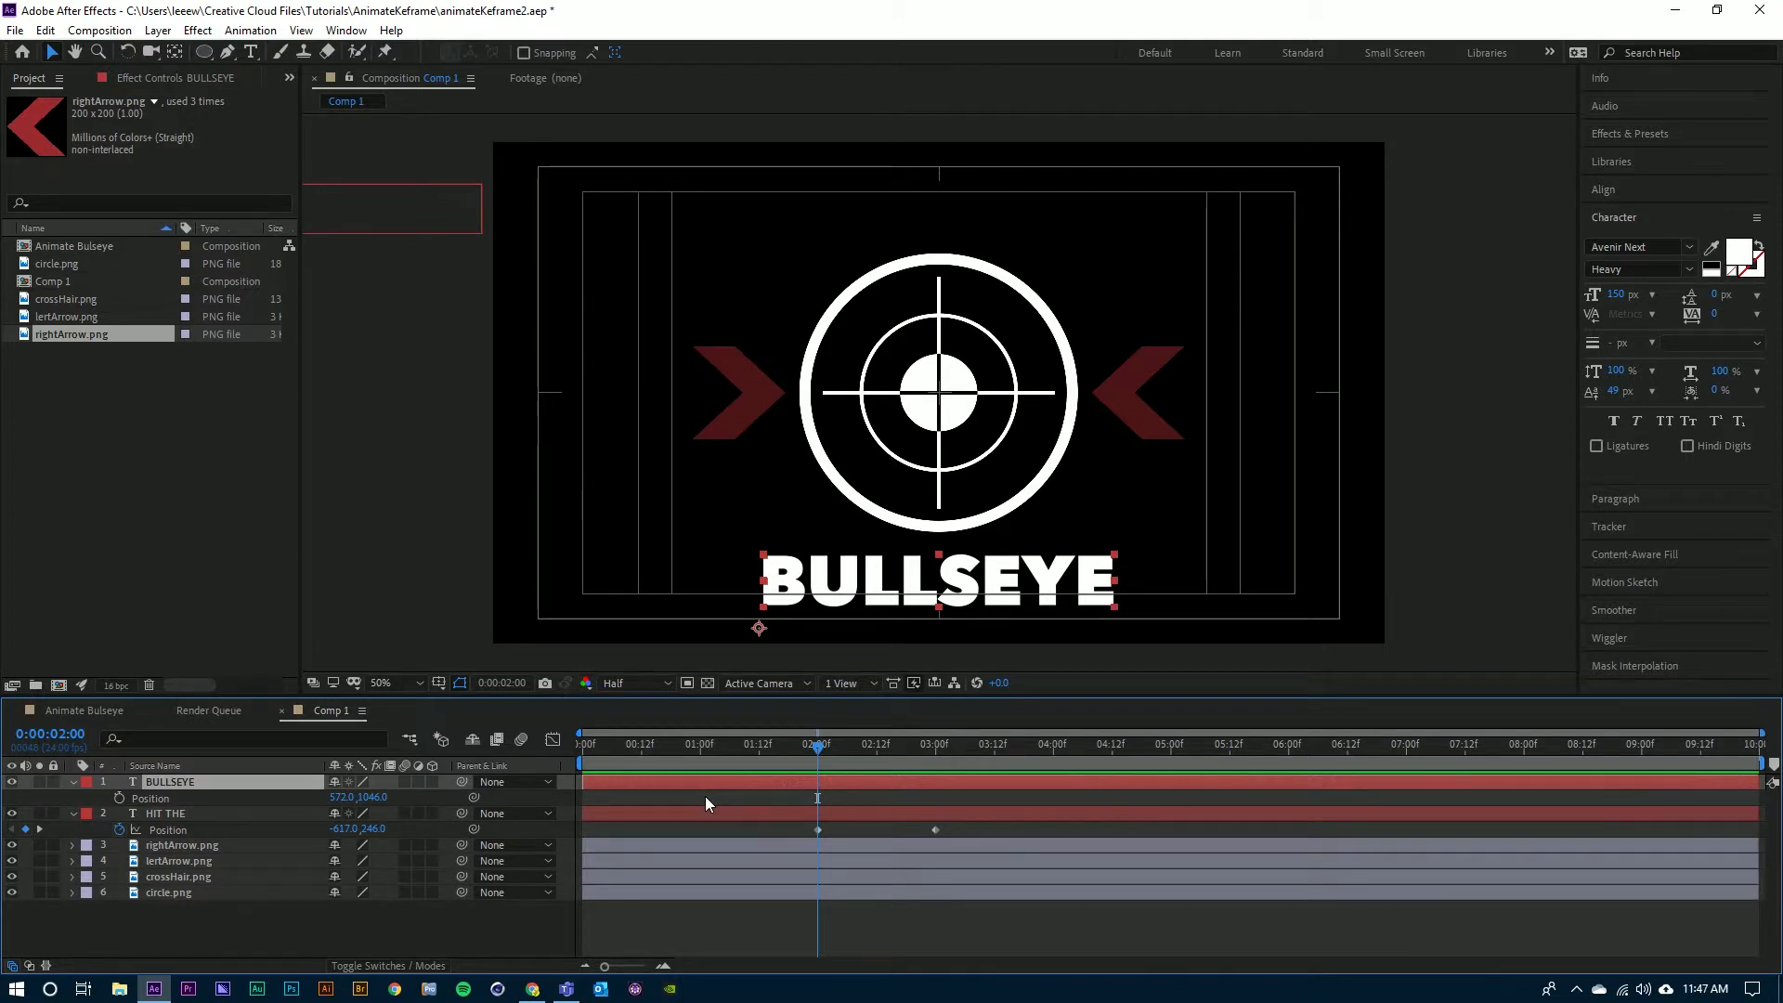
click(154, 800)
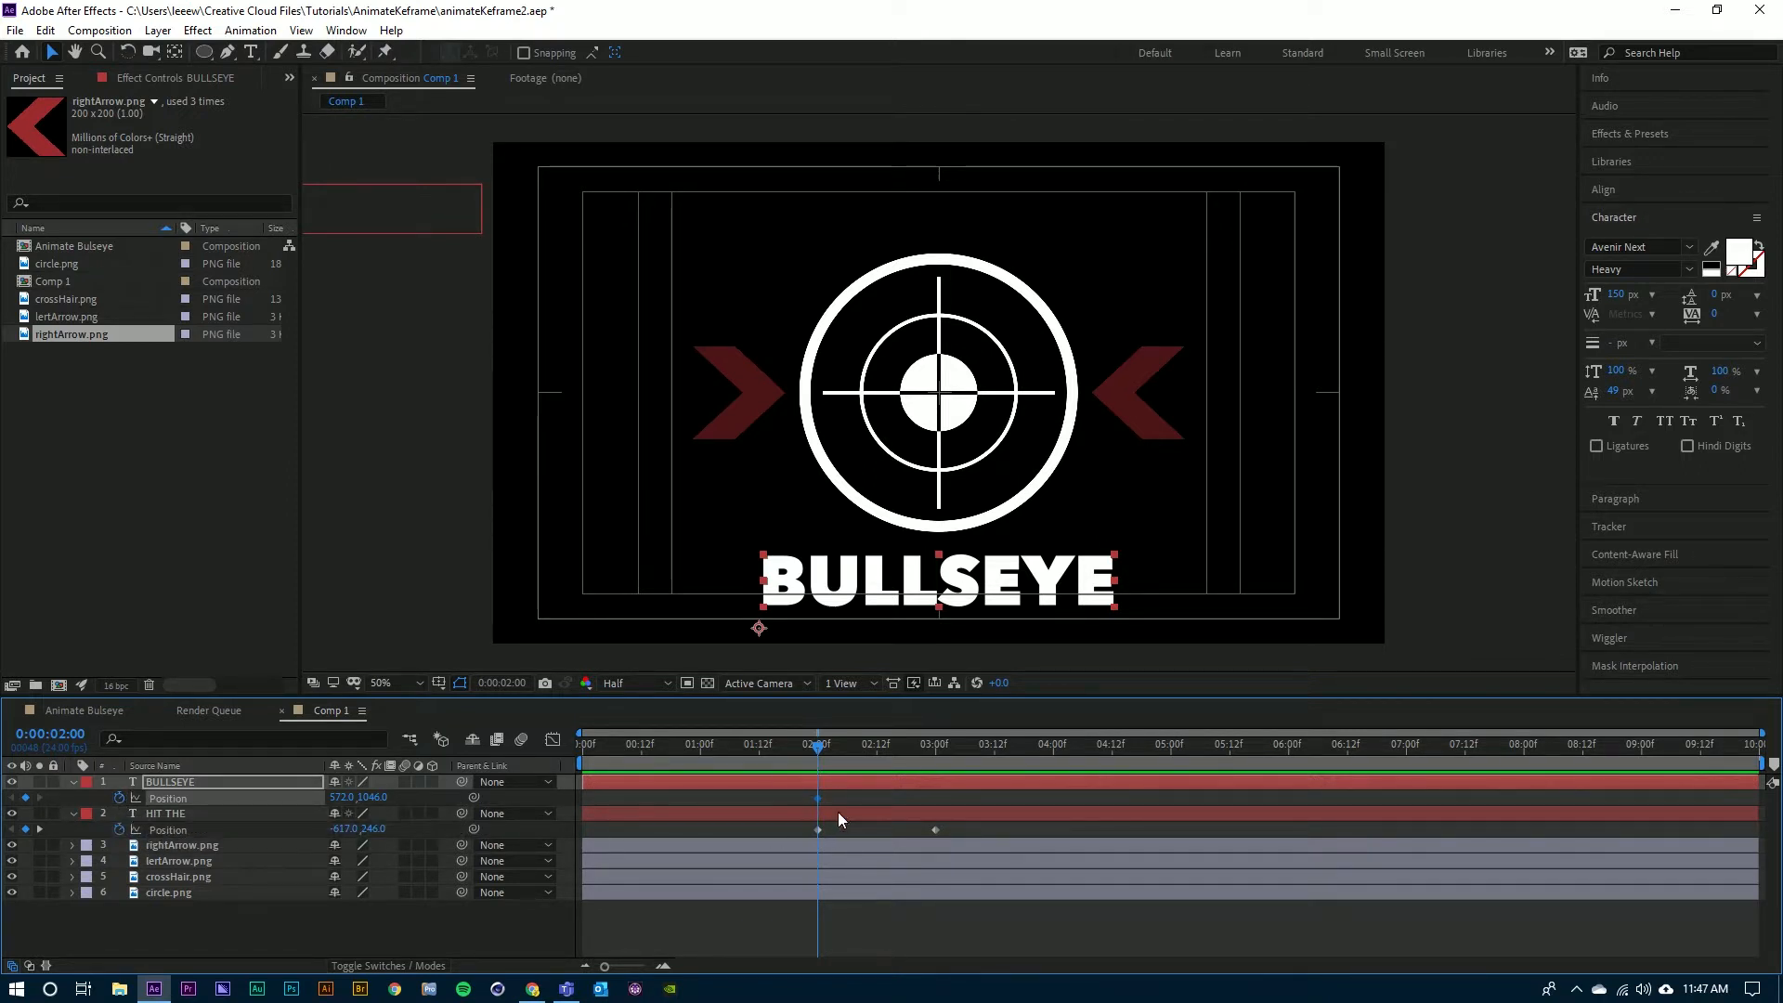
- Copy the BULLSEYE position keyframe, and shift the text horizontally out of frame to X 1932 at 0:00:02:00
mouse_move(817, 800)
click(47, 31)
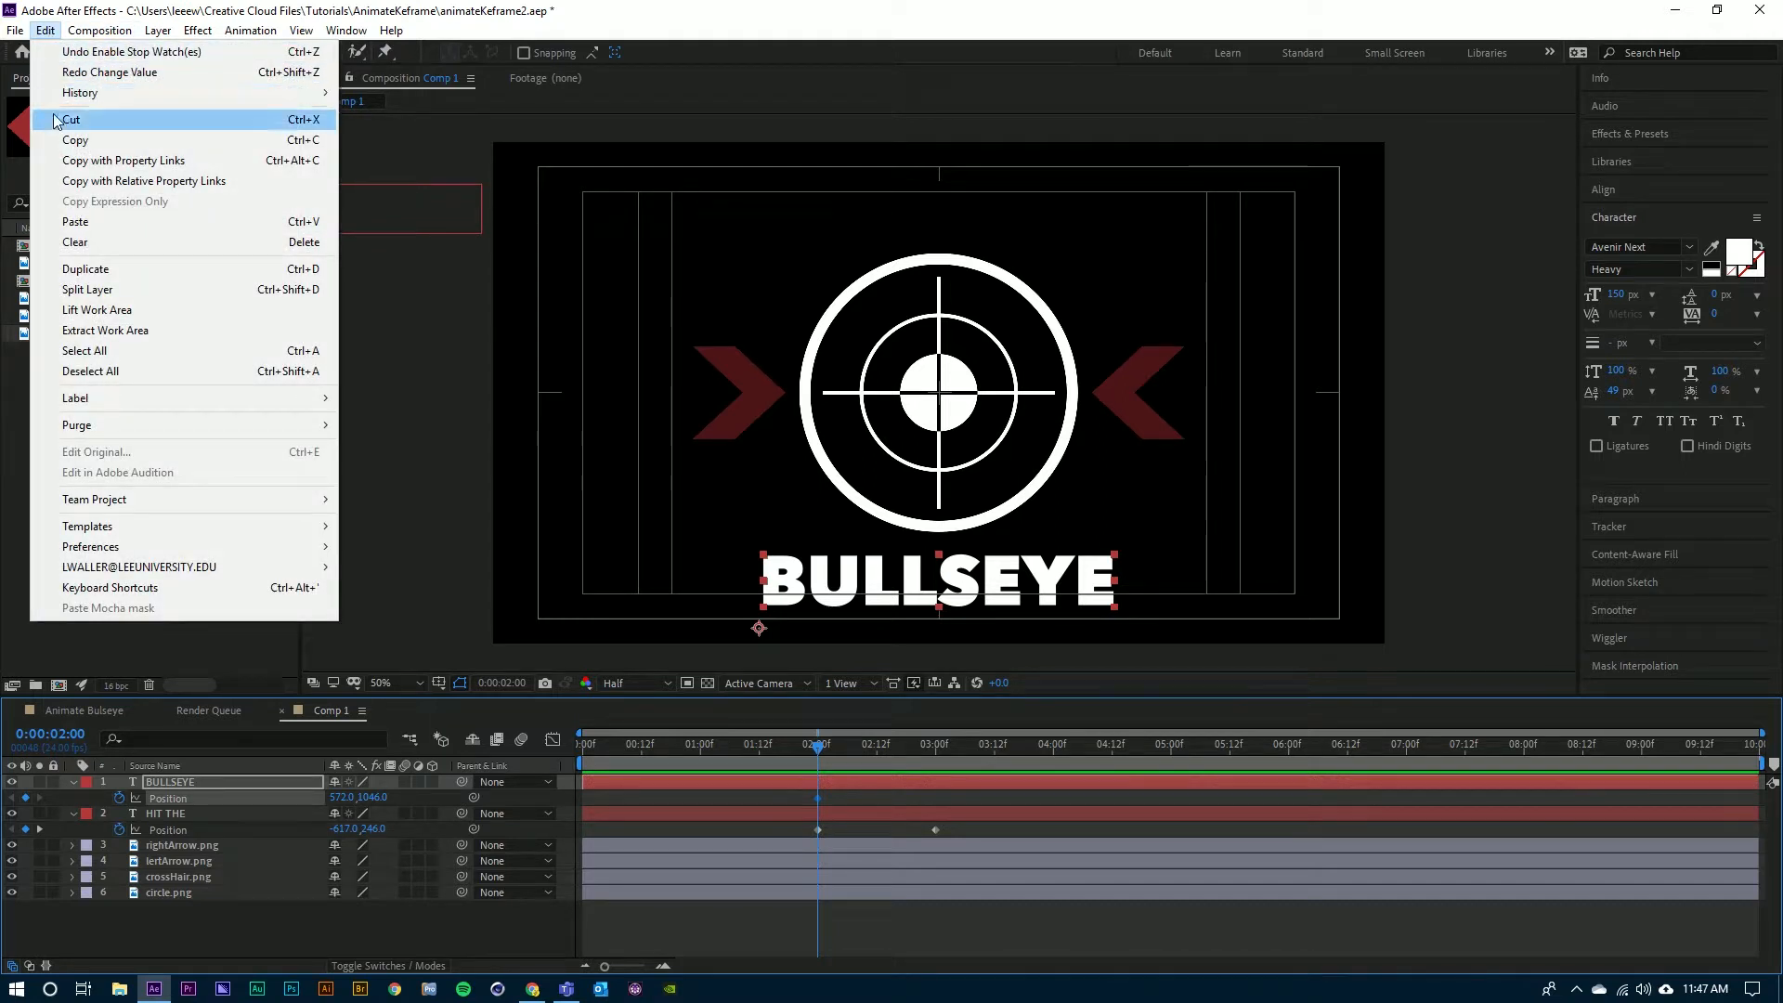
click(65, 141)
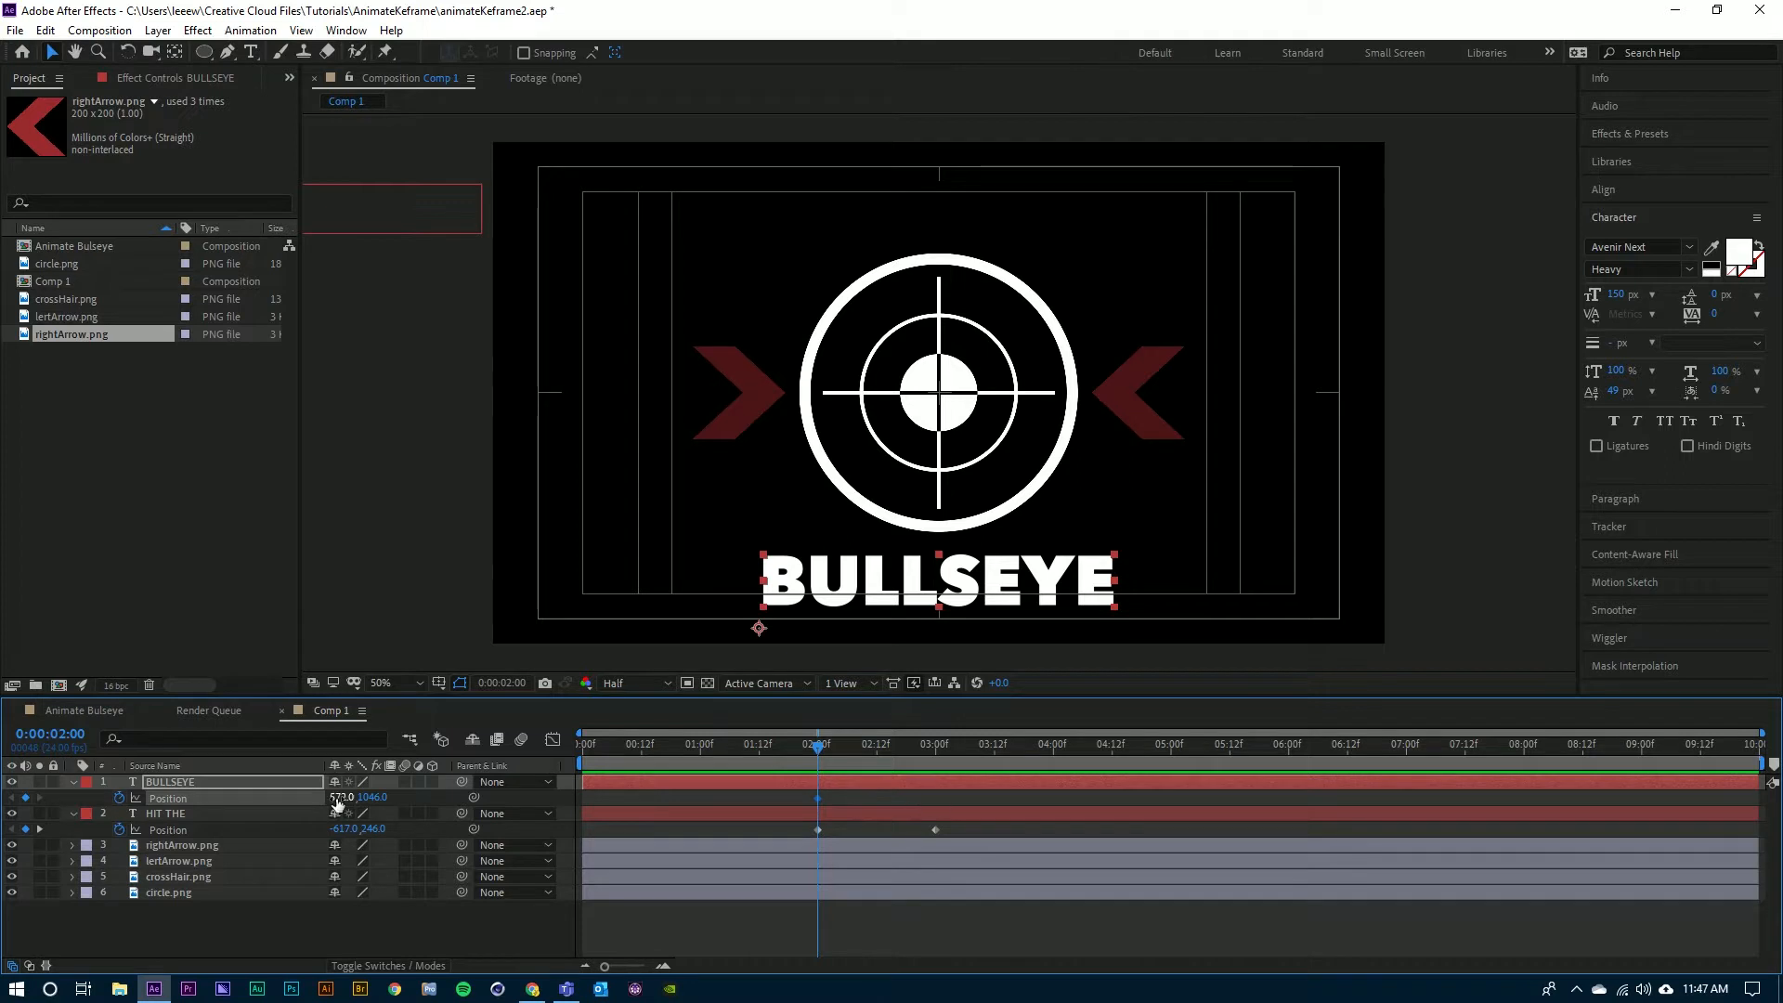
drag(337, 804, 461, 797)
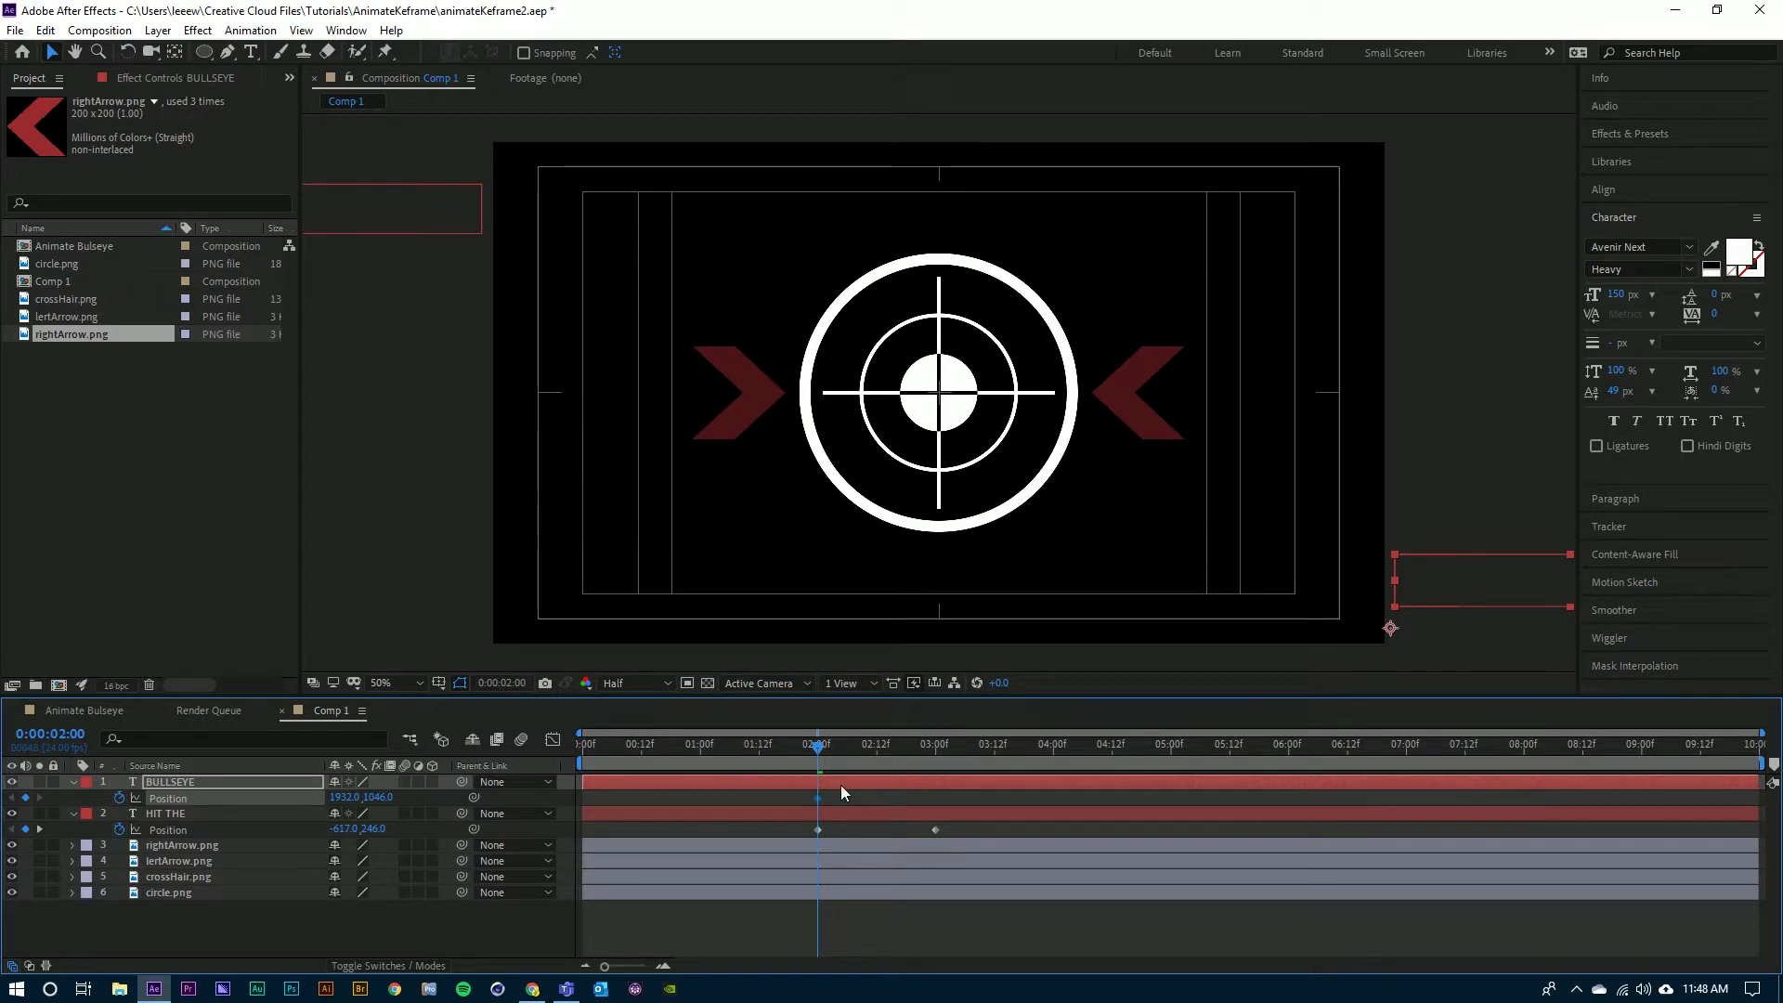
- Paste the copied BULLSEYE position keyframe at 0:00:03:00 and play the animation from the start
key(k)
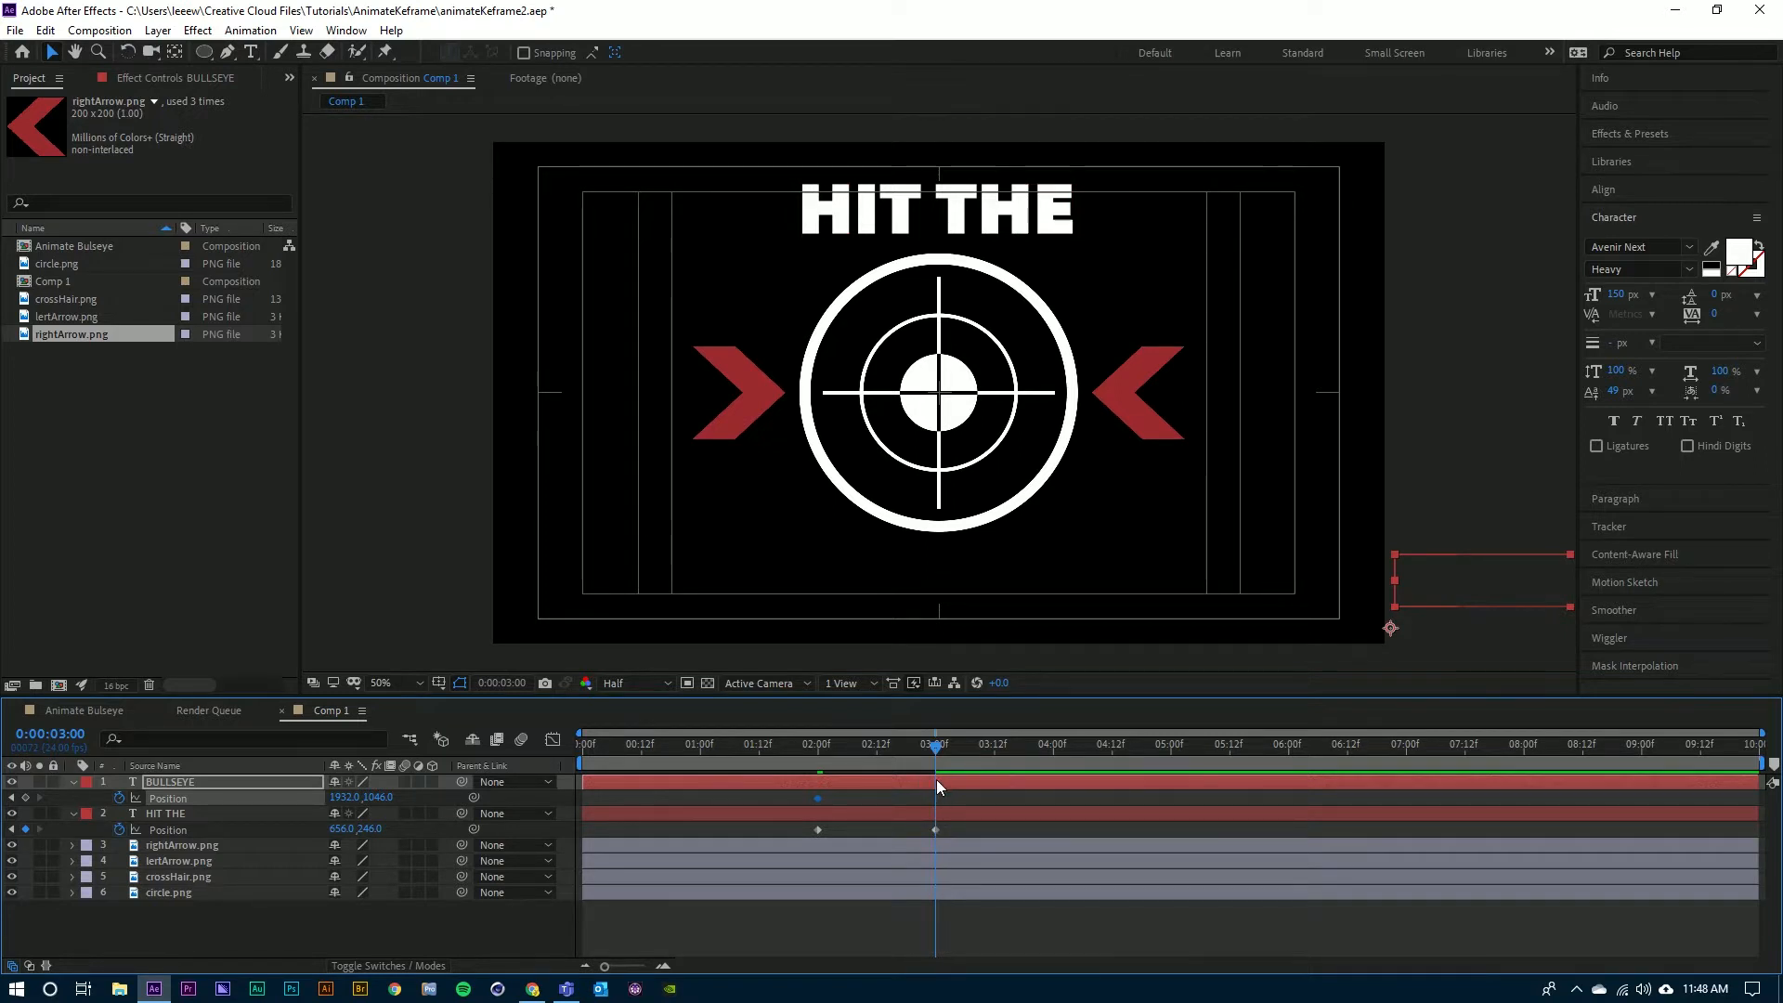
key(ctrl+v)
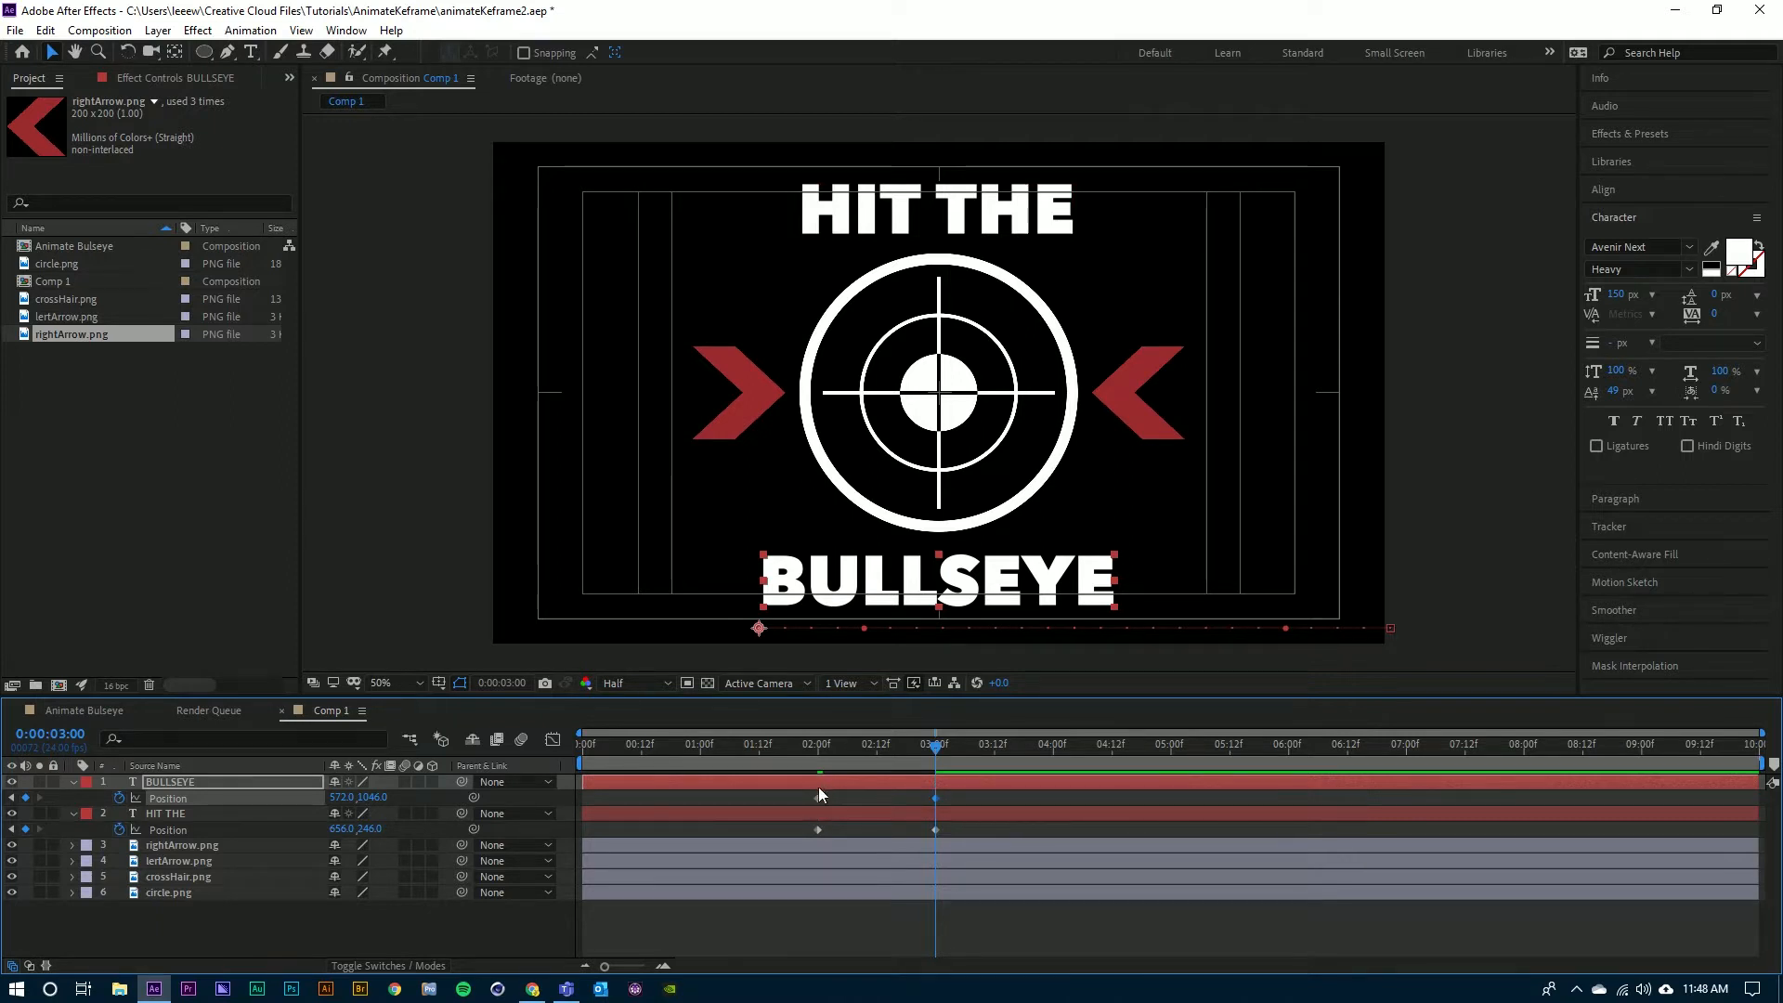
drag(812, 746, 584, 743)
key(space)
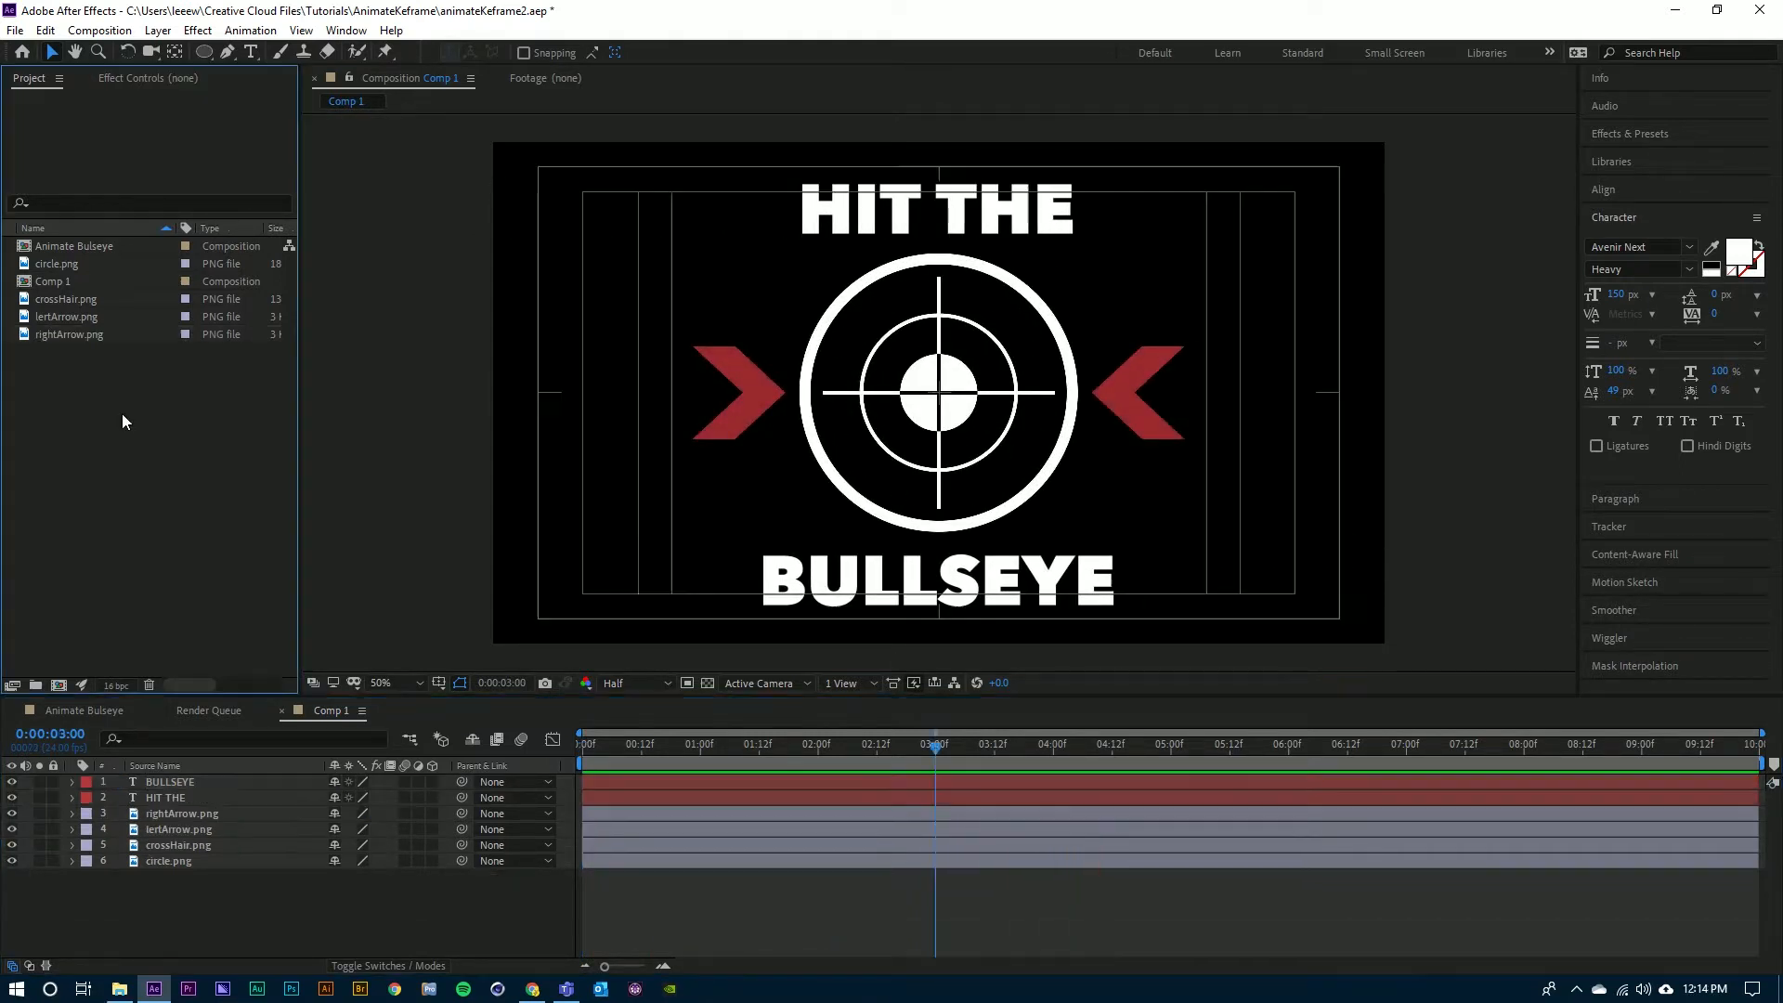
- Add lertArrow.png and rightArrow.png from the project to Comp 1 again as new layers above the BULLSEYE text
click(27, 321)
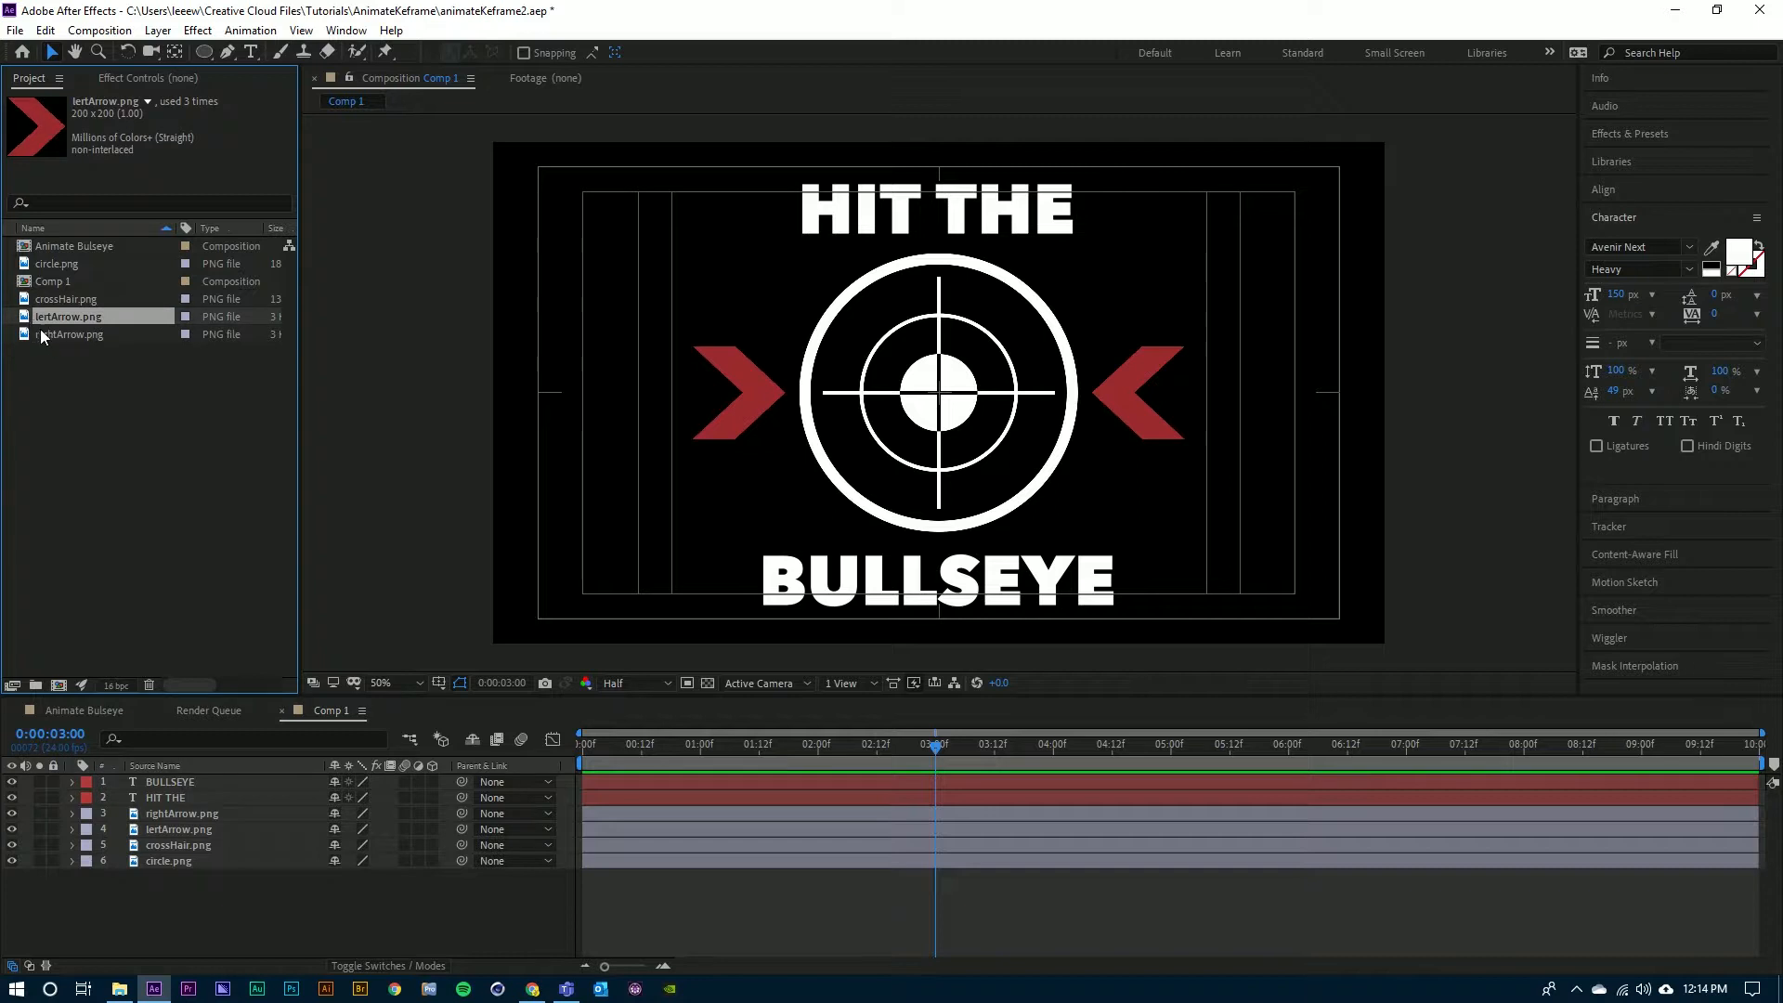
shift+click(26, 334)
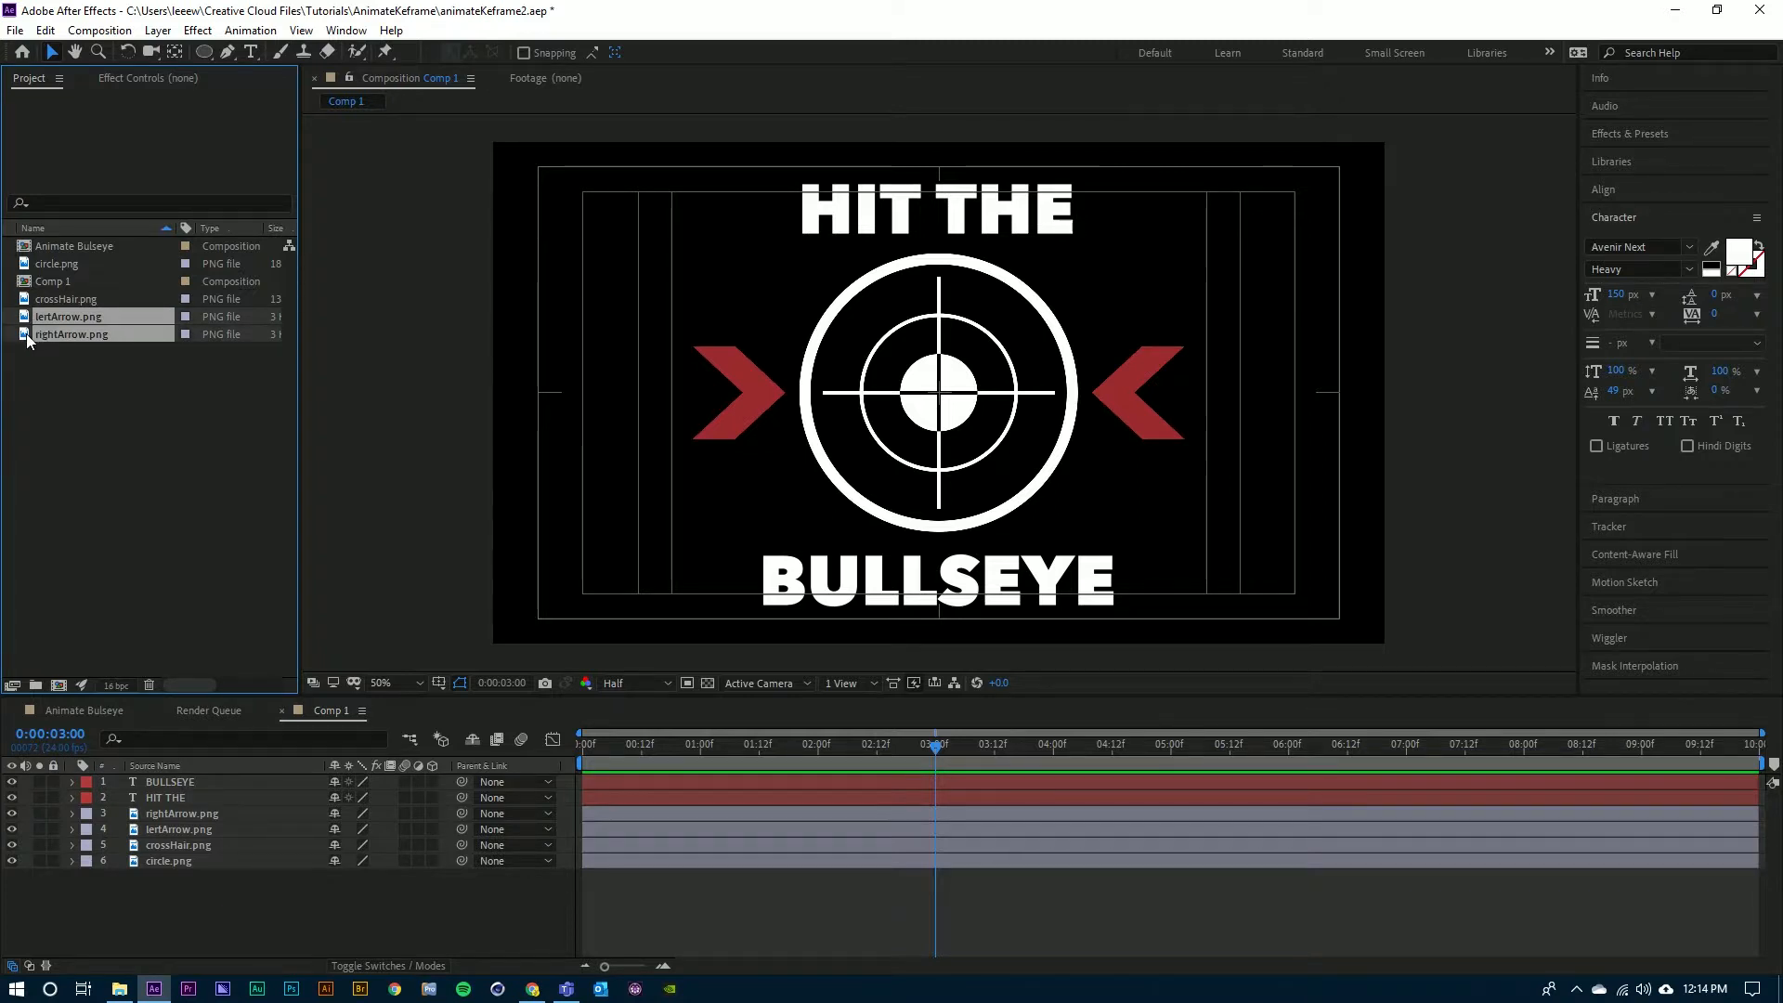
click(74, 369)
drag(82, 379, 185, 779)
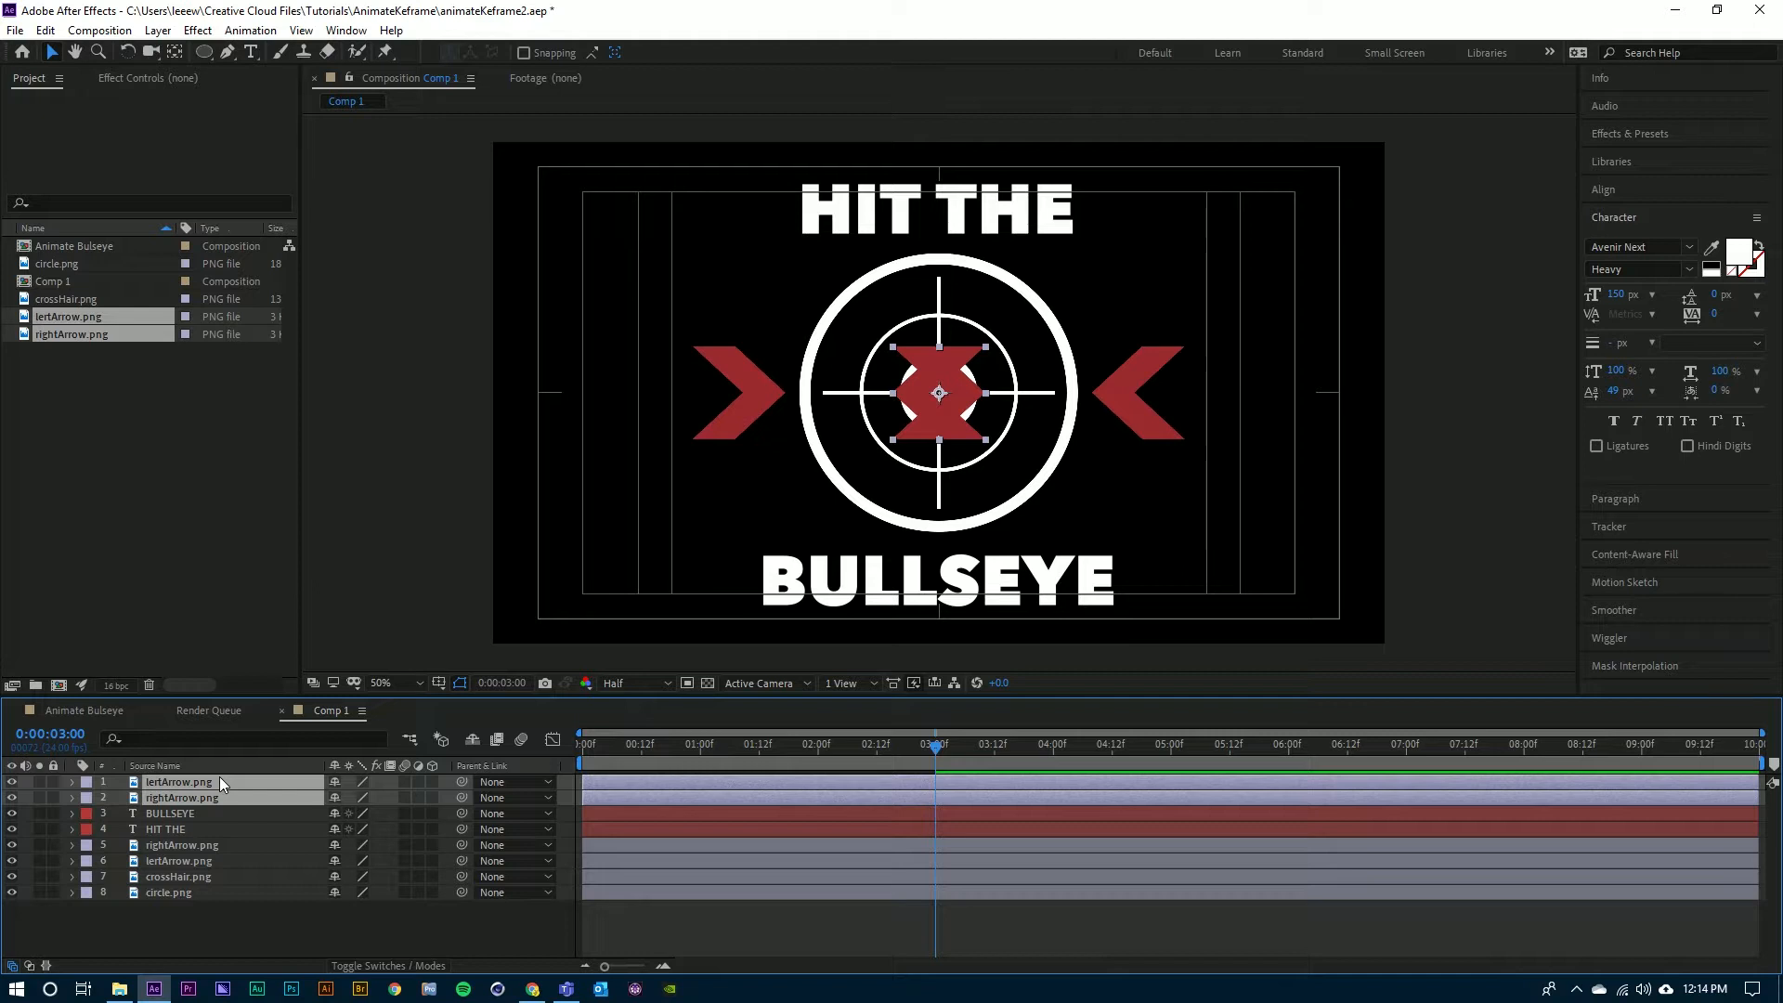
- Select the newly added lertArrow.png layer at the top of the stack and hide it
click(219, 814)
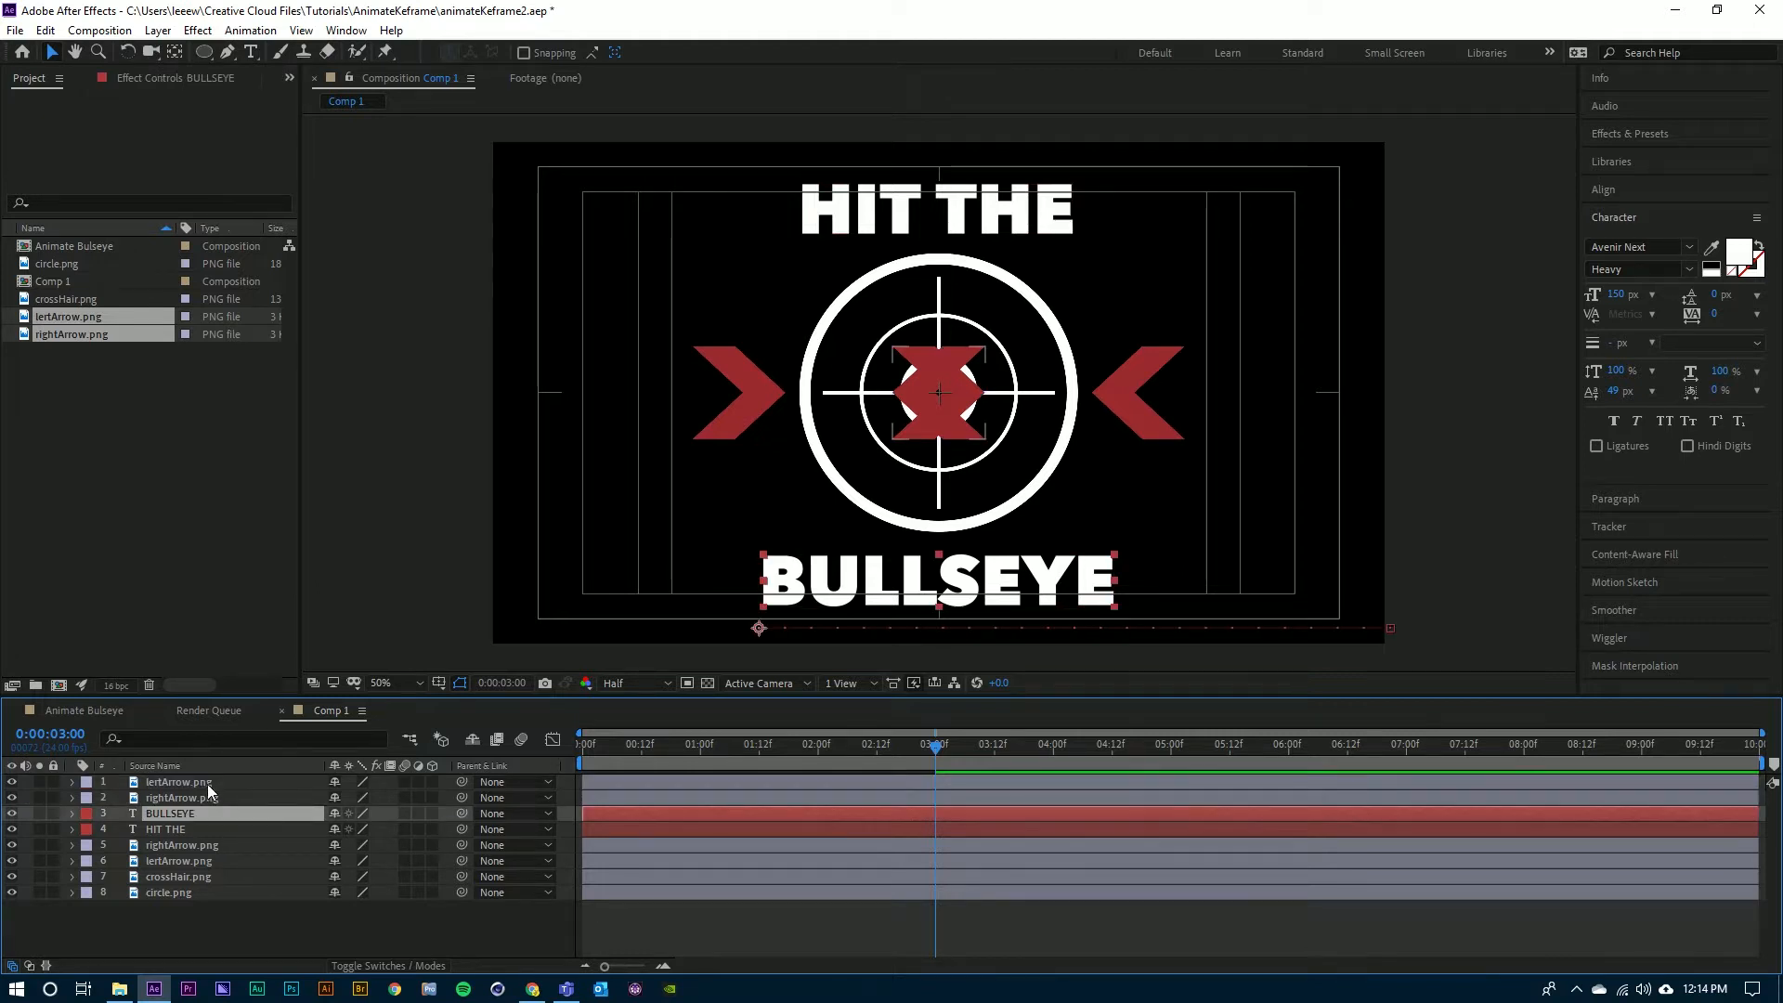
click(205, 782)
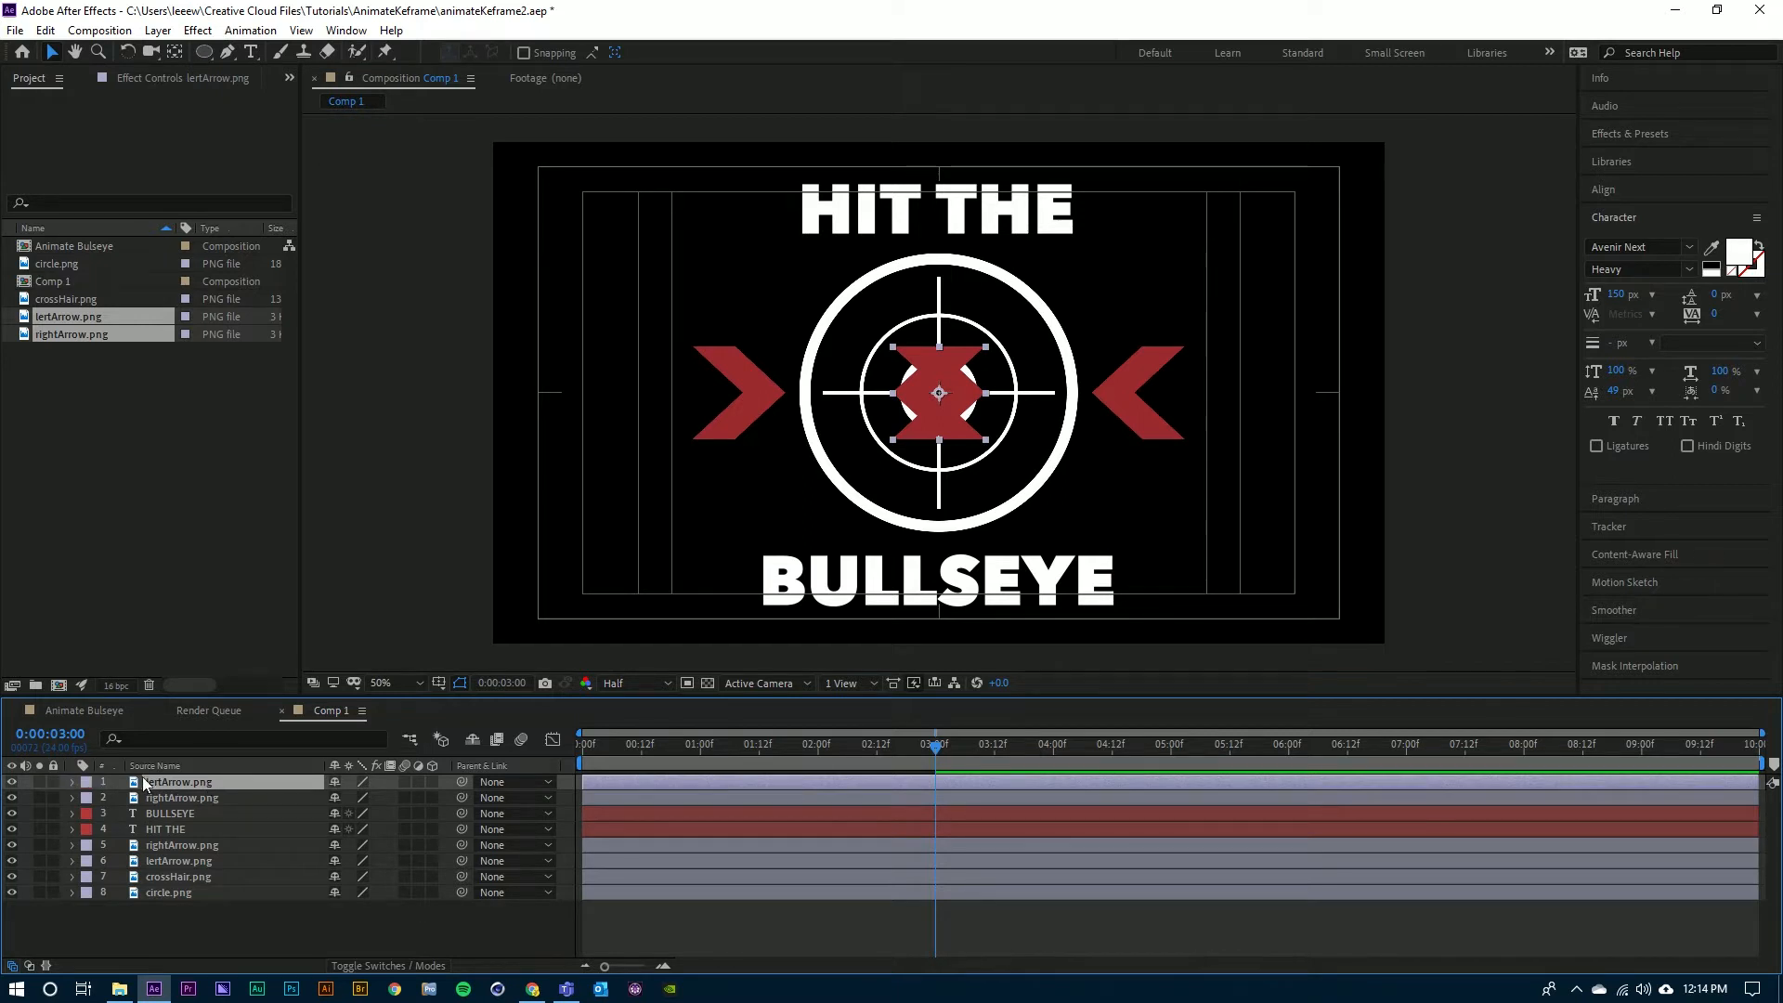
click(12, 783)
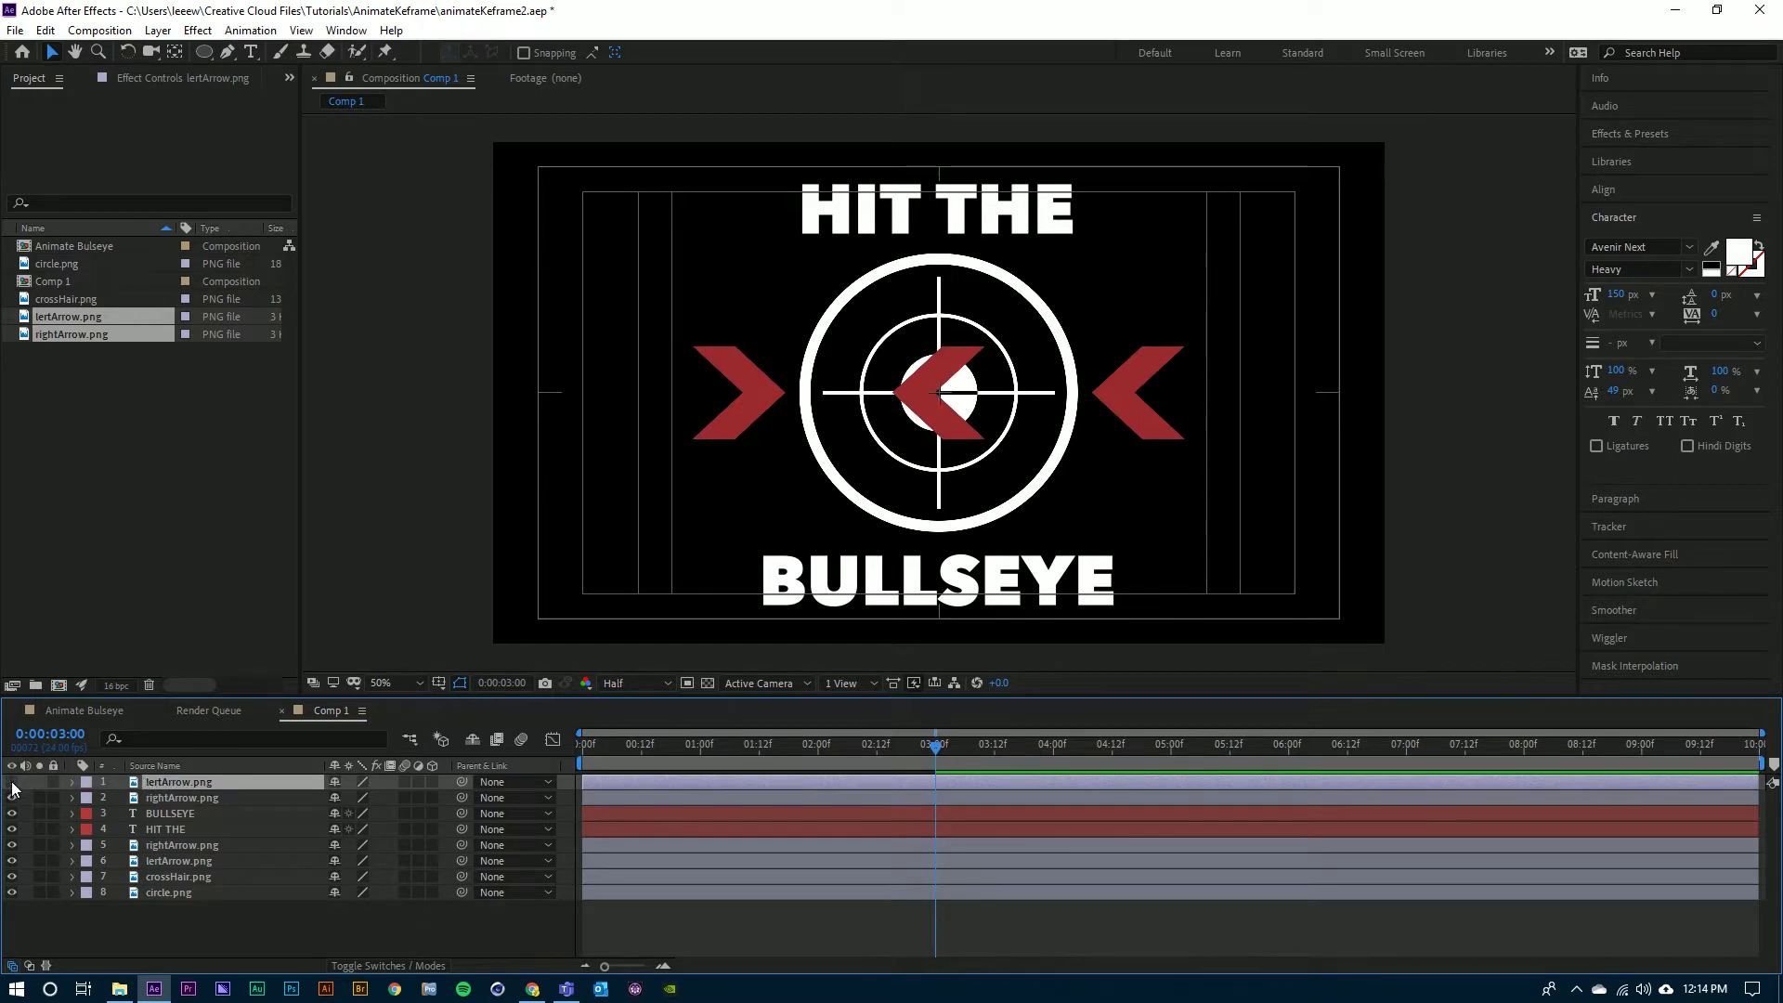
- Try rotating the newly added rightArrow.png layer about 9 degrees around its own centre
click(187, 798)
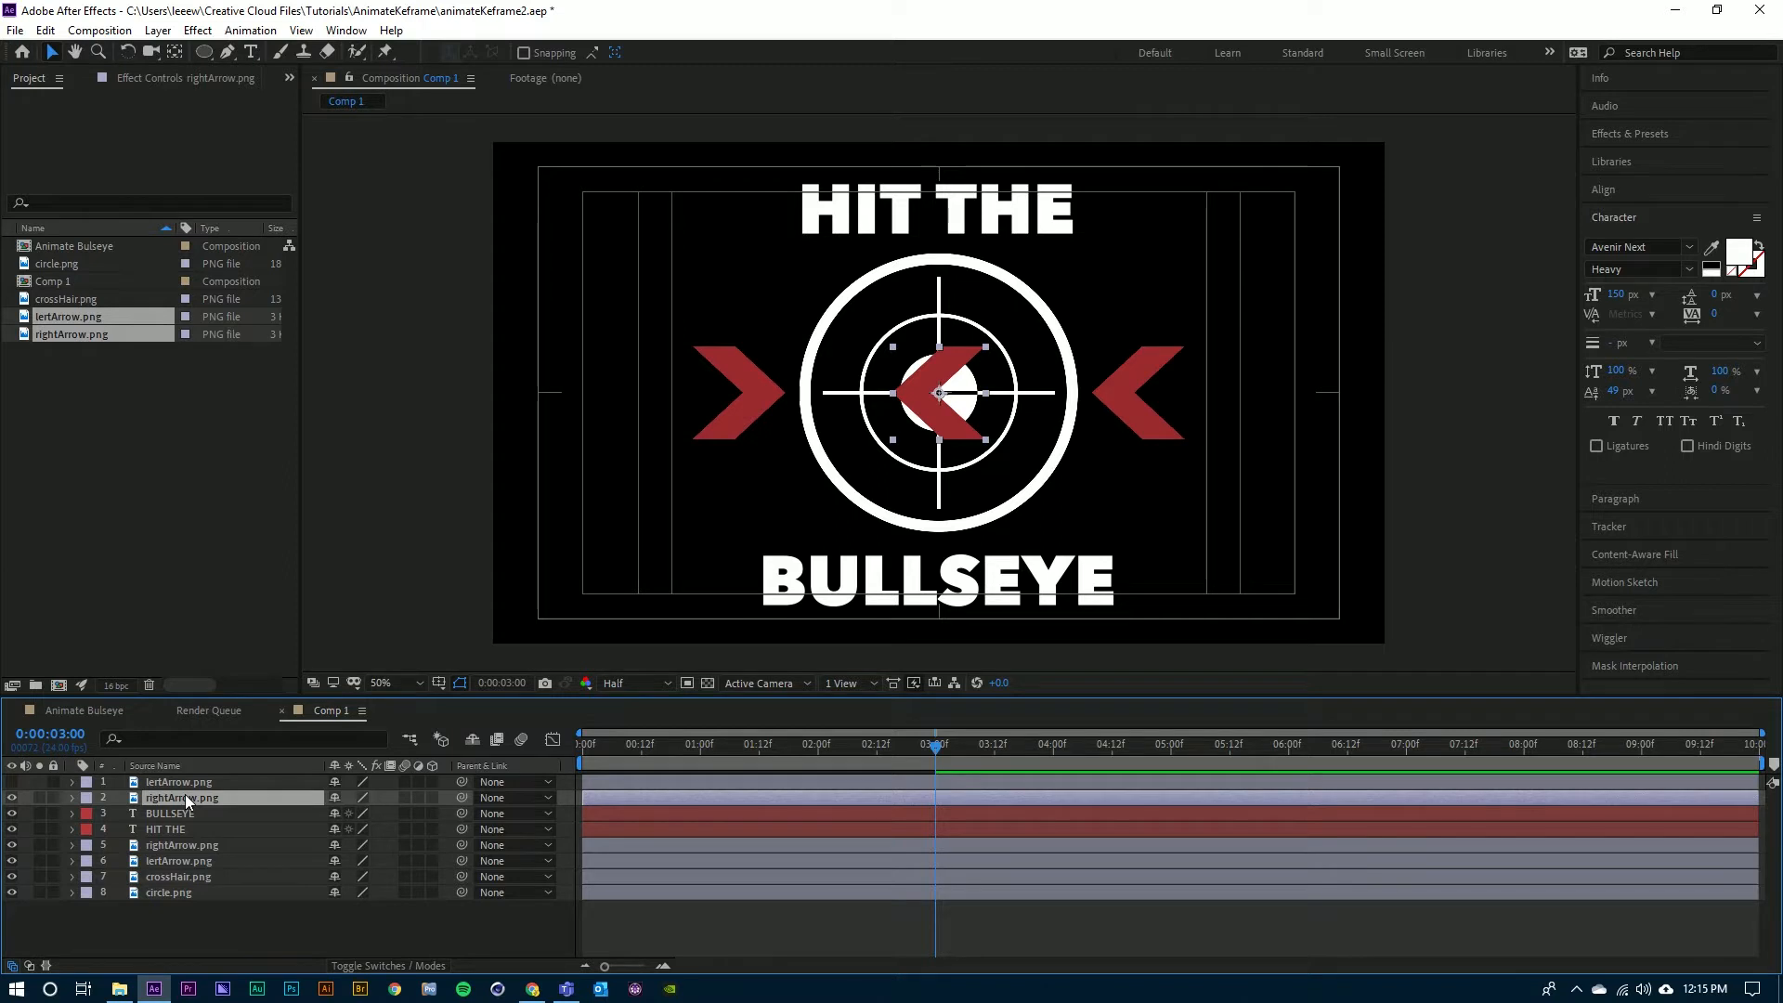
key(r)
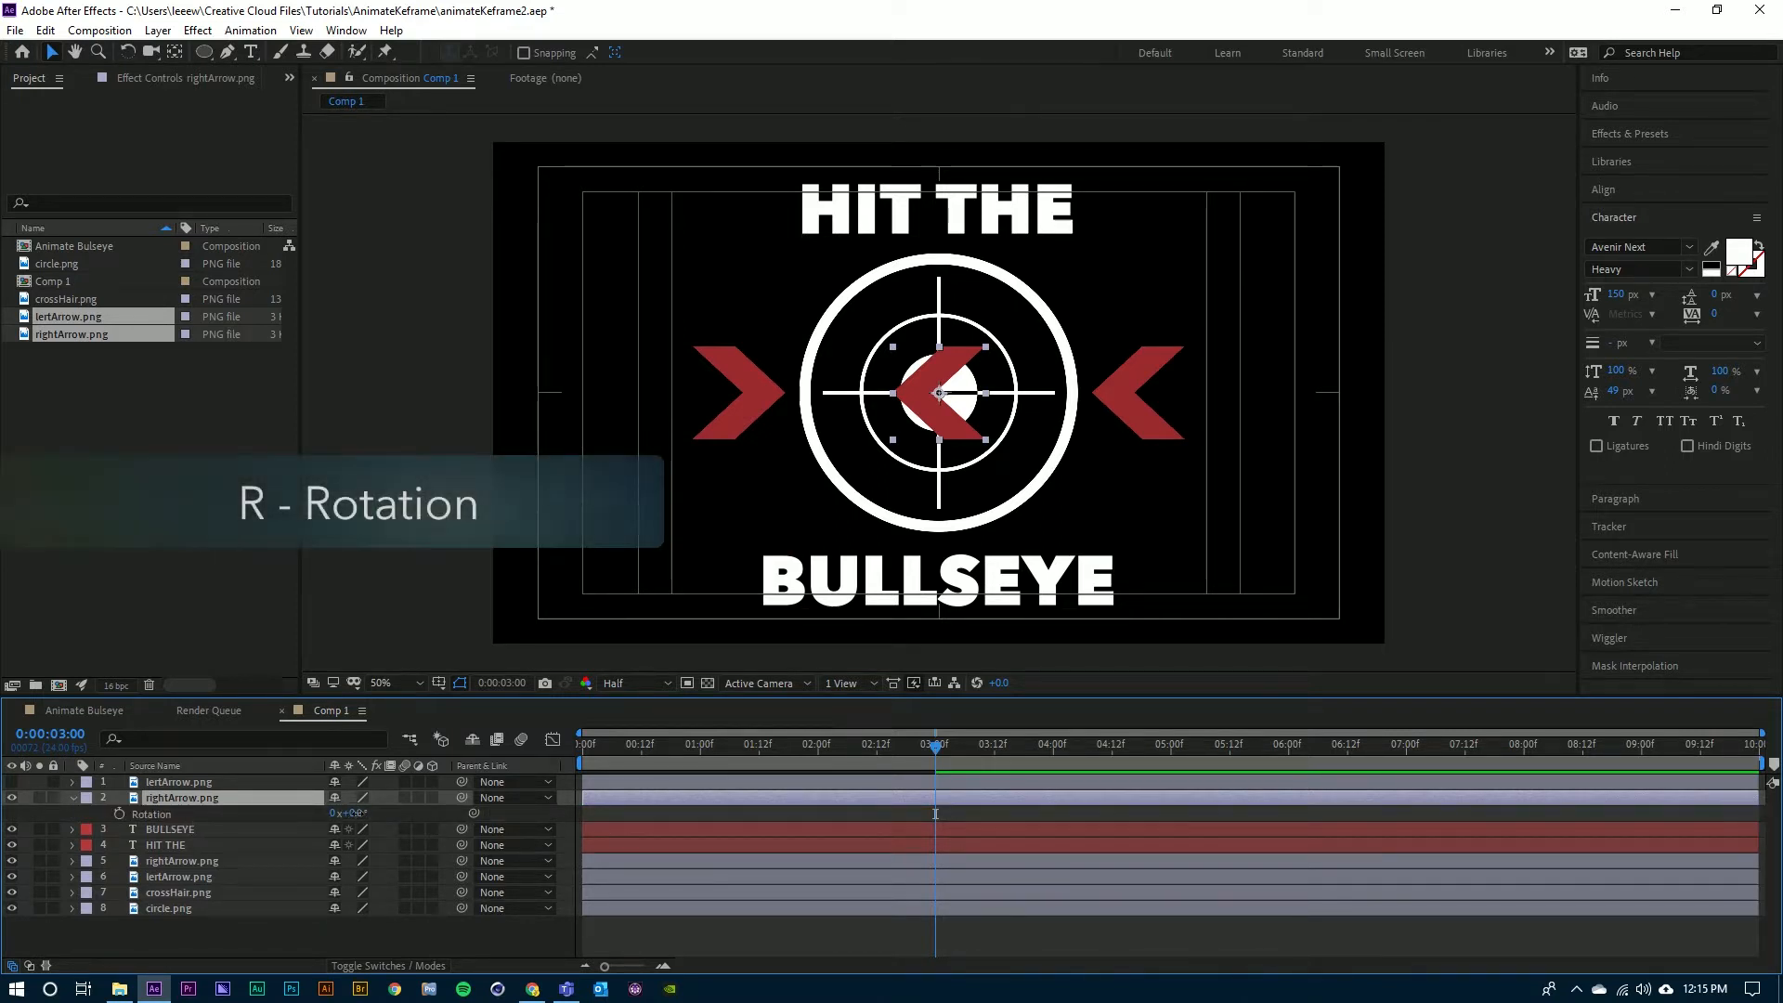
mouse_move(357, 814)
mouse_down()
mouse_move(664, 834)
mouse_move(392, 852)
mouse_move(726, 854)
mouse_move(369, 823)
mouse_move(620, 821)
mouse_move(363, 815)
mouse_up()
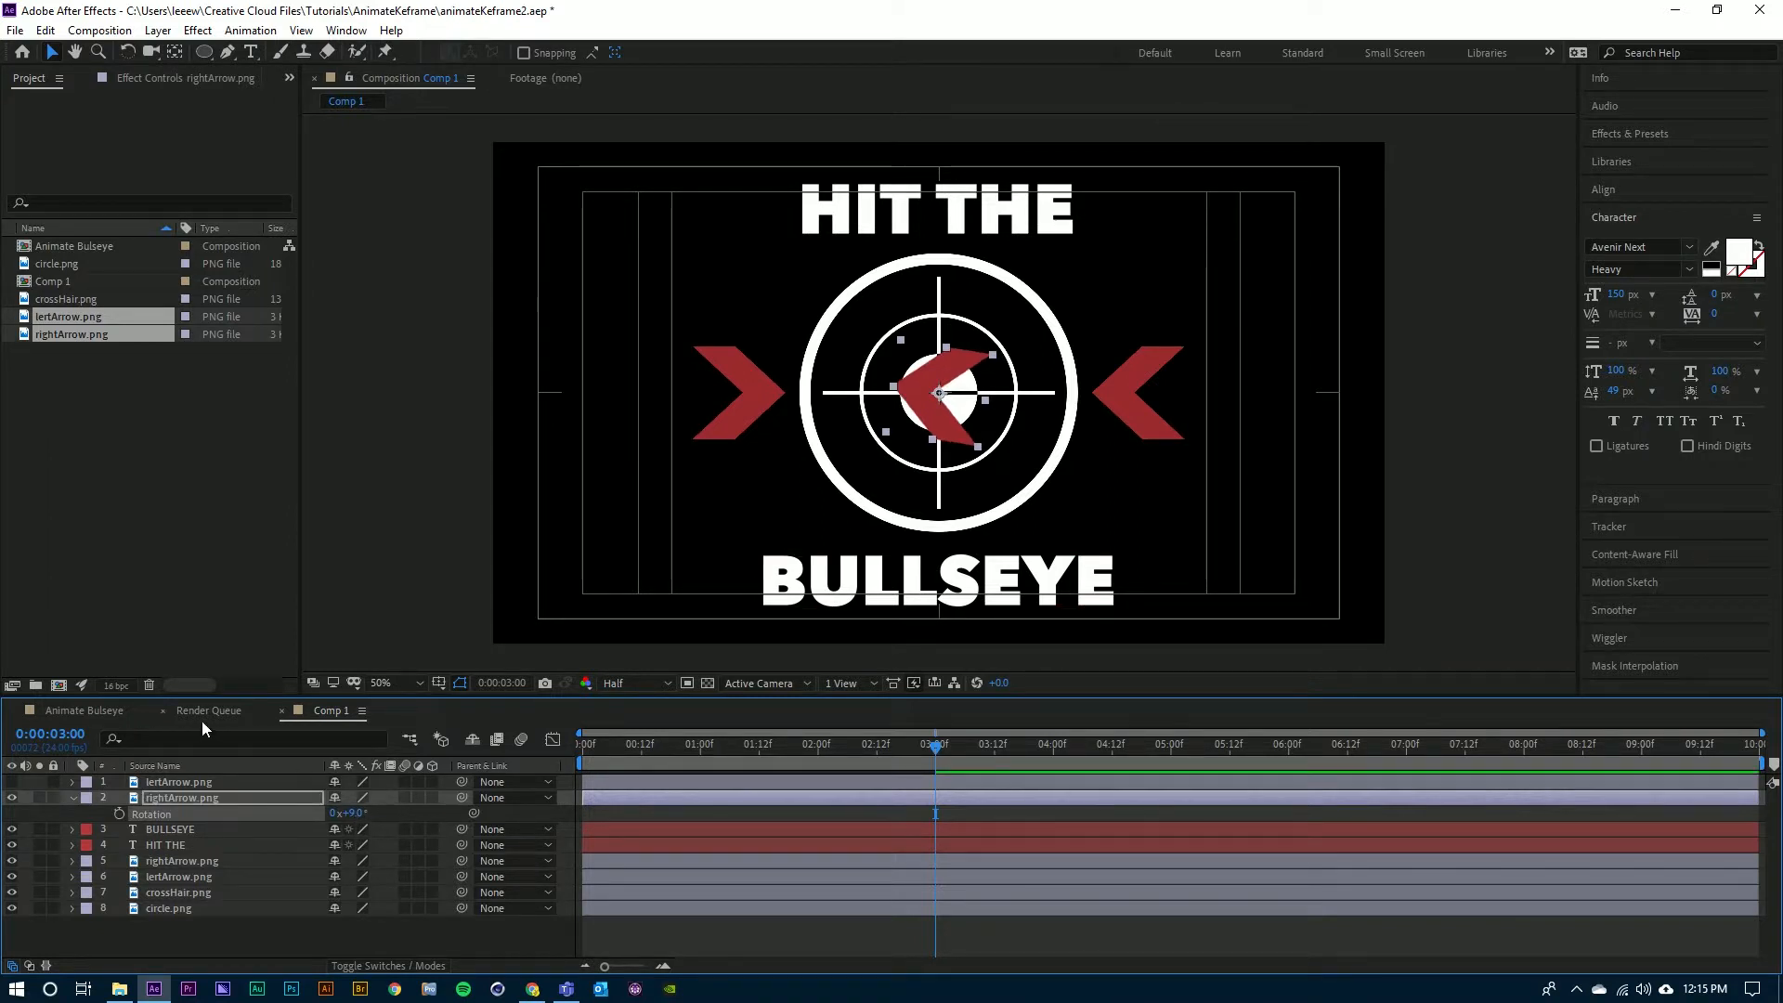
- Scrub the Animate Bulseye composition to 0:00:03:16 to examine how its extra arrows circle the target, and return to Comp 1
click(102, 712)
drag(756, 743, 1054, 768)
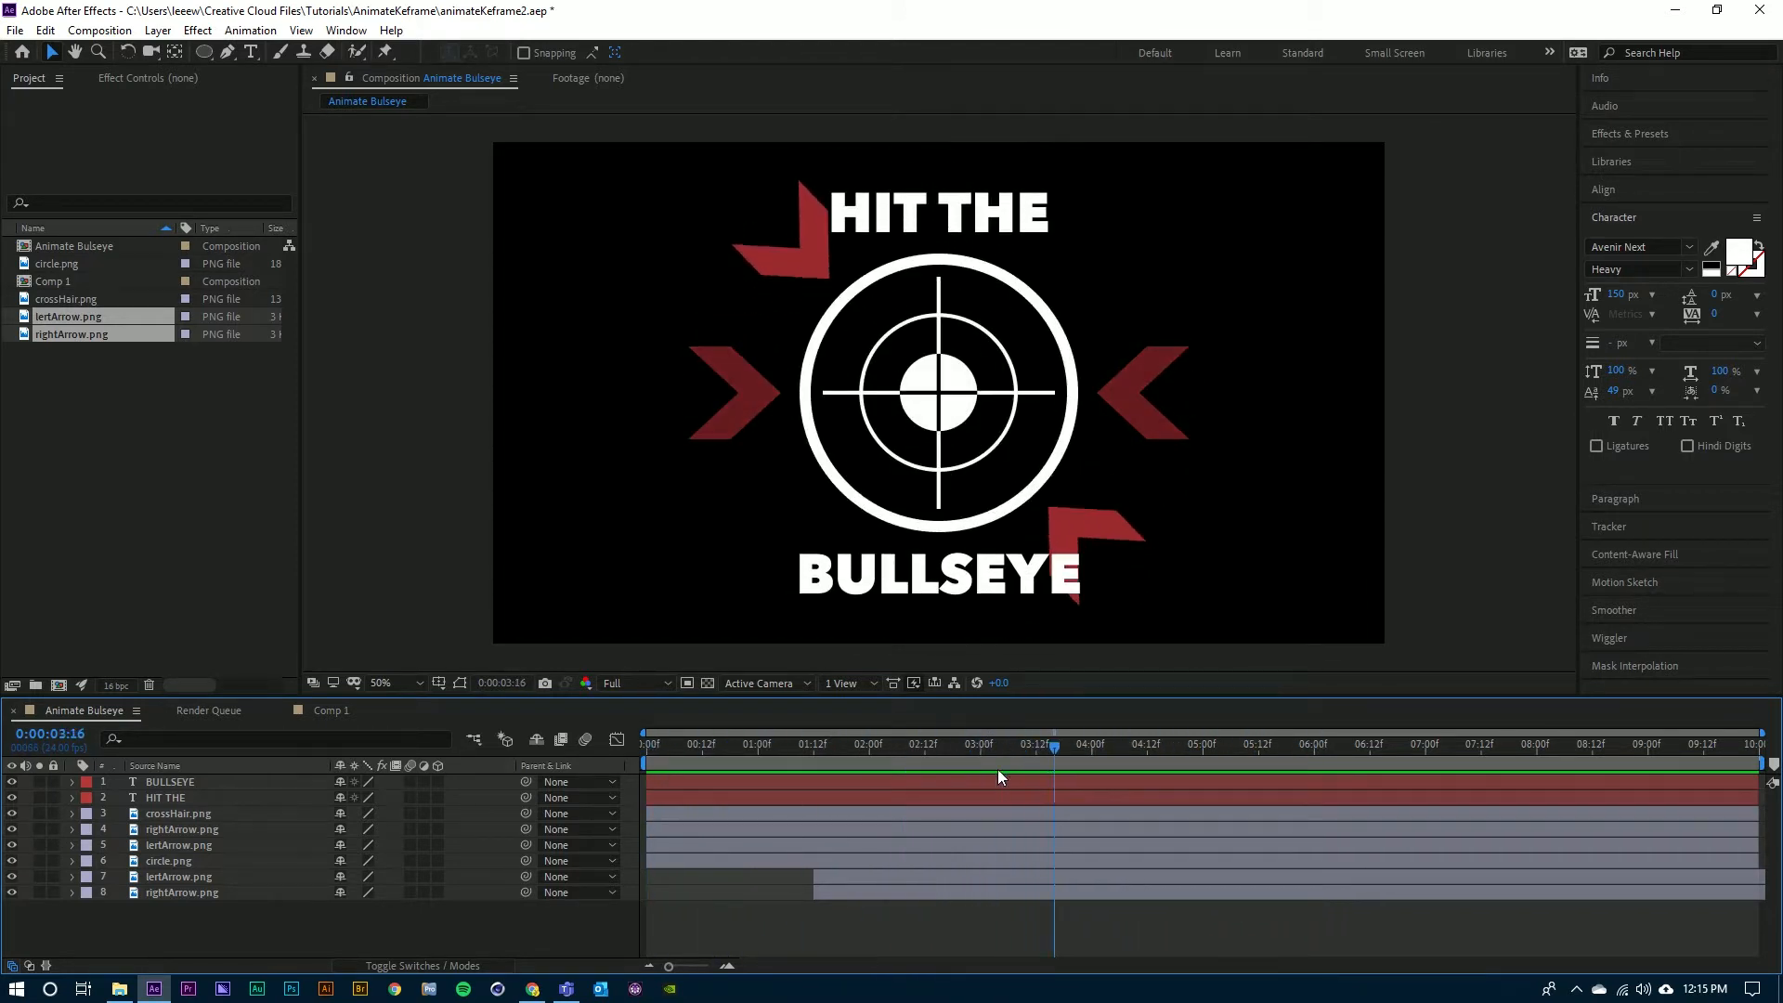
click(326, 710)
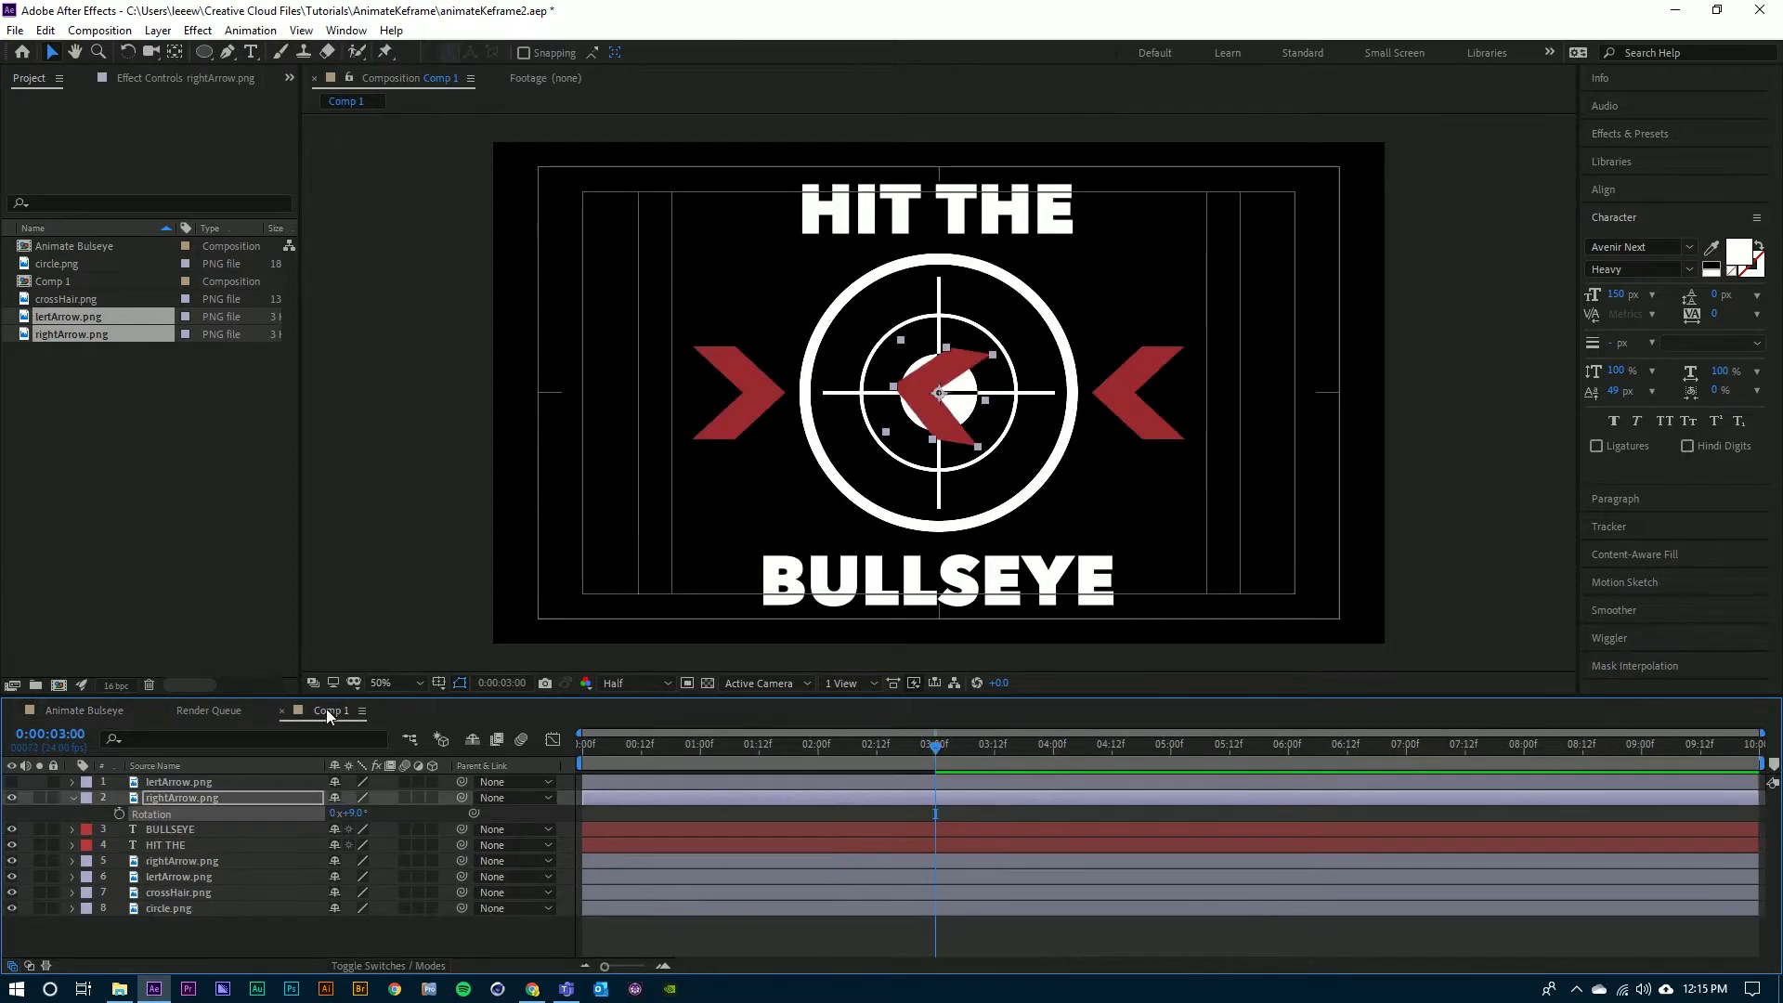
- Reset the Rotation of the new rightArrow.png layer to 0 degrees
click(197, 799)
key(r)
click(358, 813)
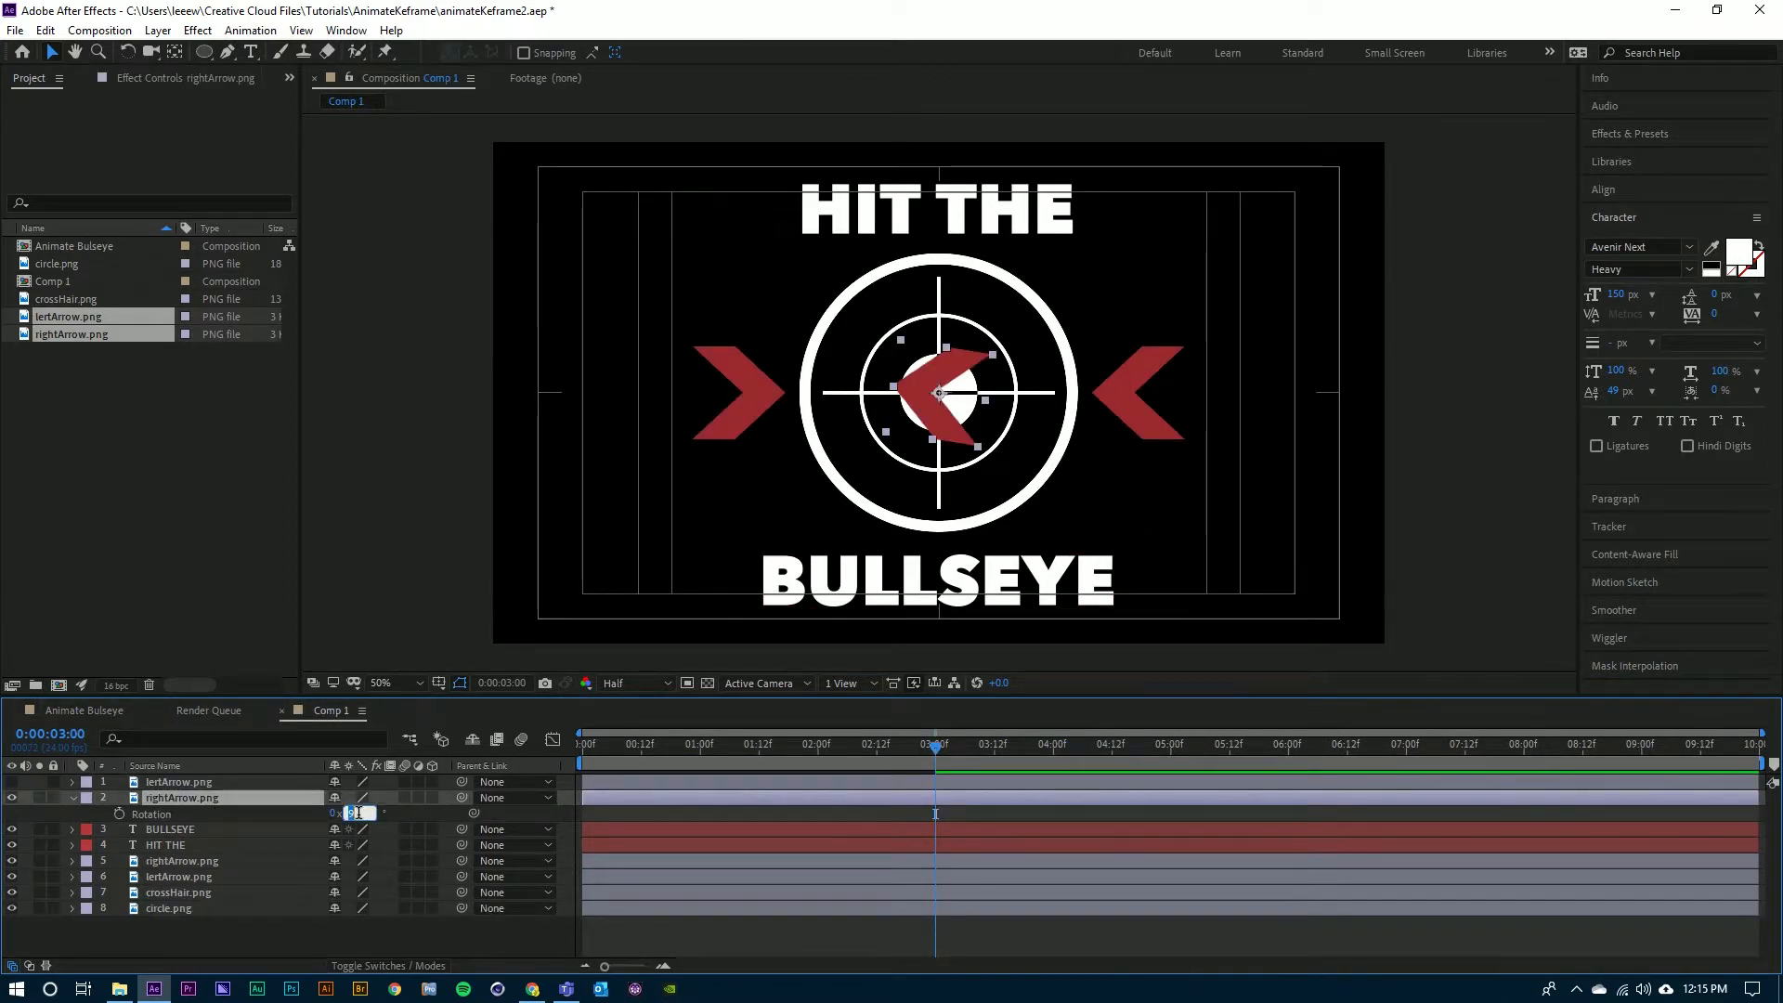
text(0)
key(Return)
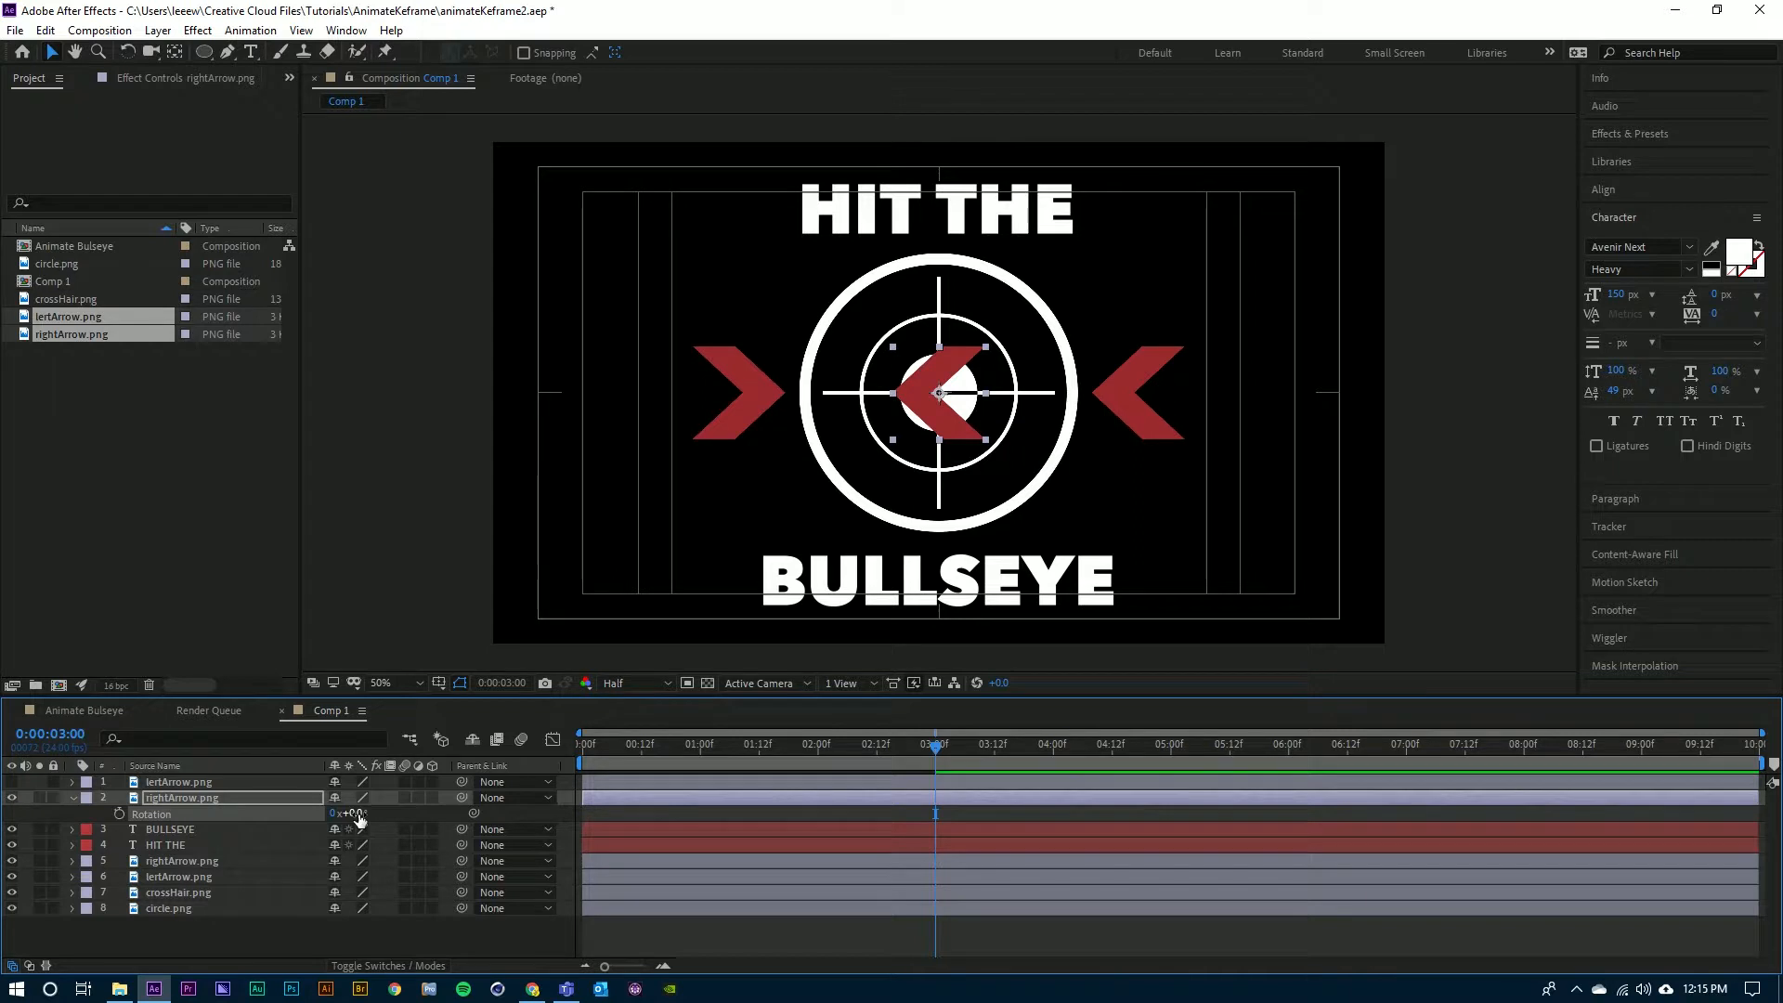
- Set the new rightArrow.png layer's Anchor Point X to -330, offsetting the arrow horizontally from the target's centre
click(197, 798)
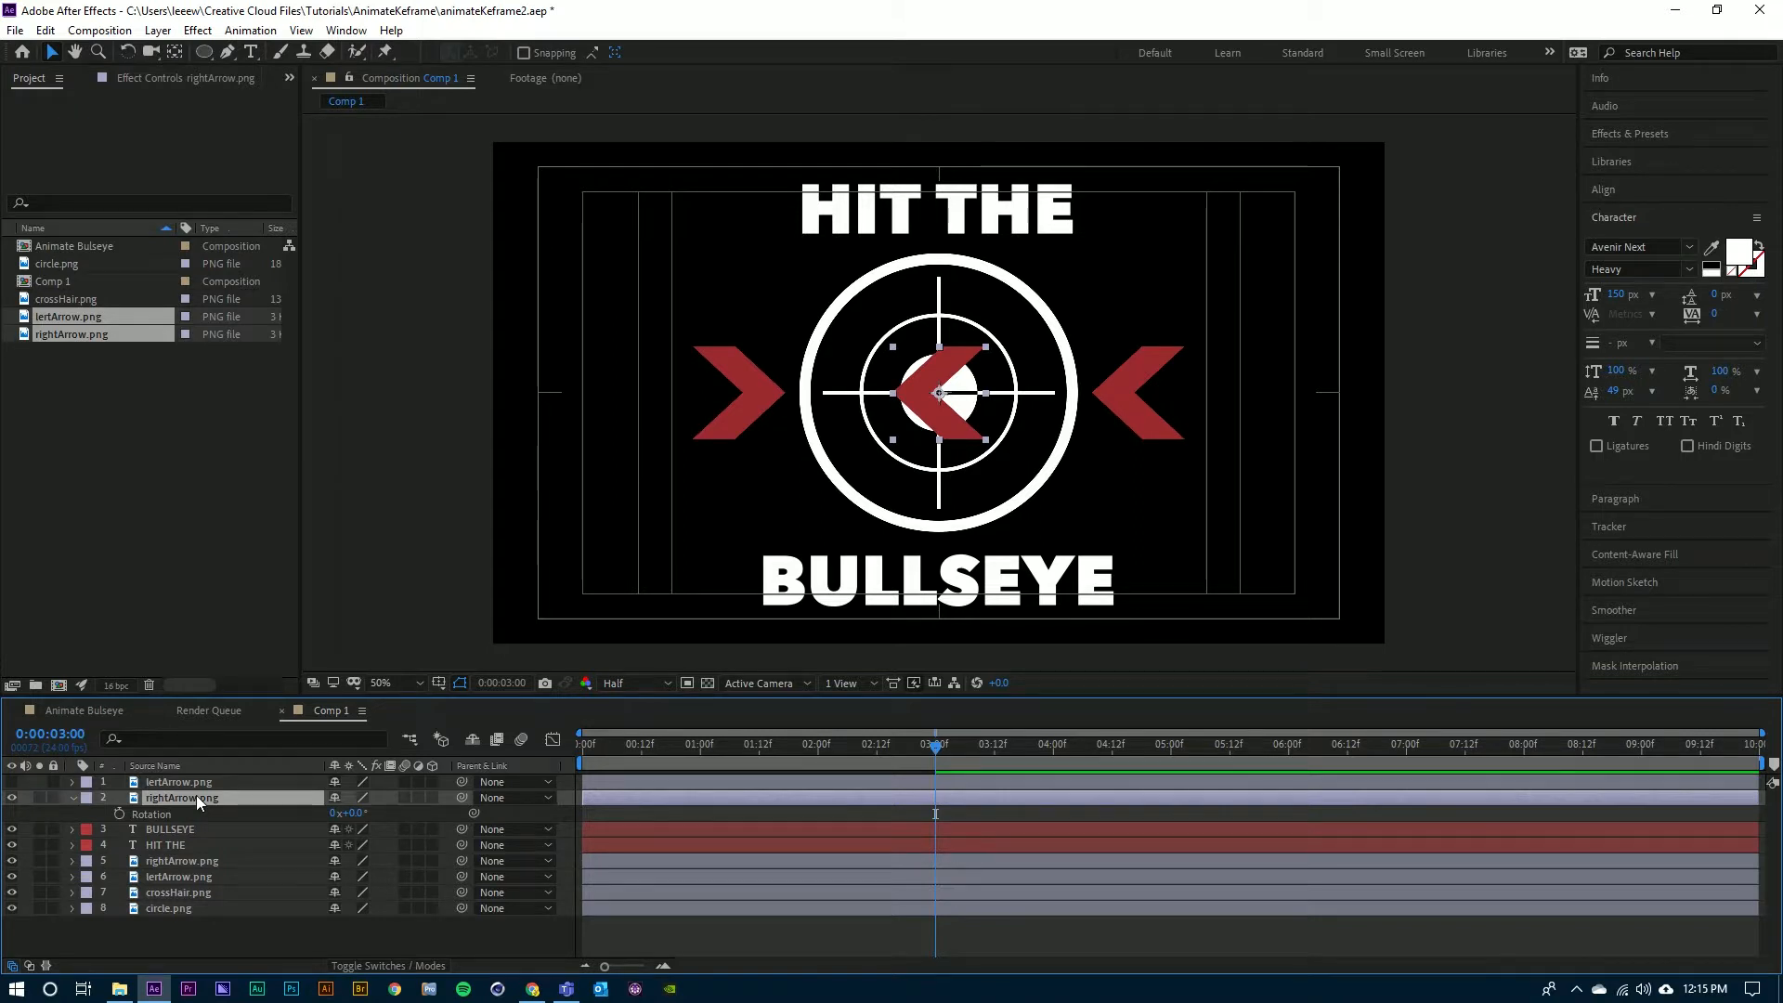
key(a)
drag(337, 817, 60, 829)
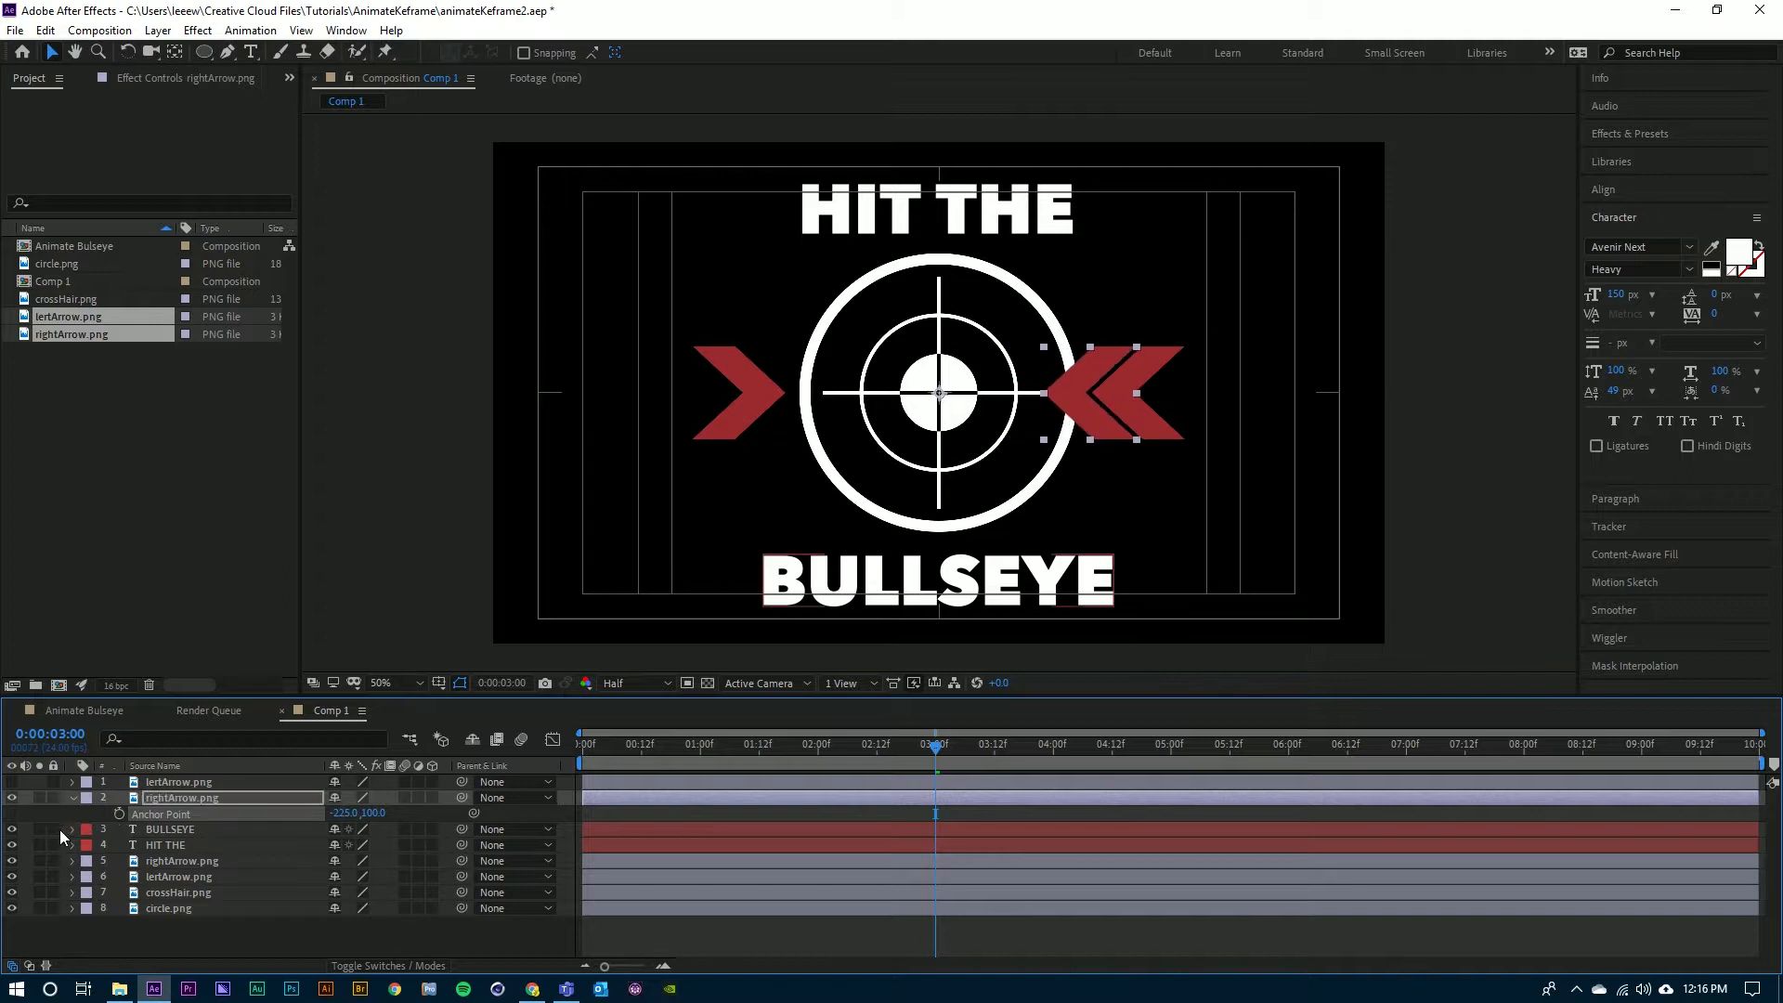
click(343, 814)
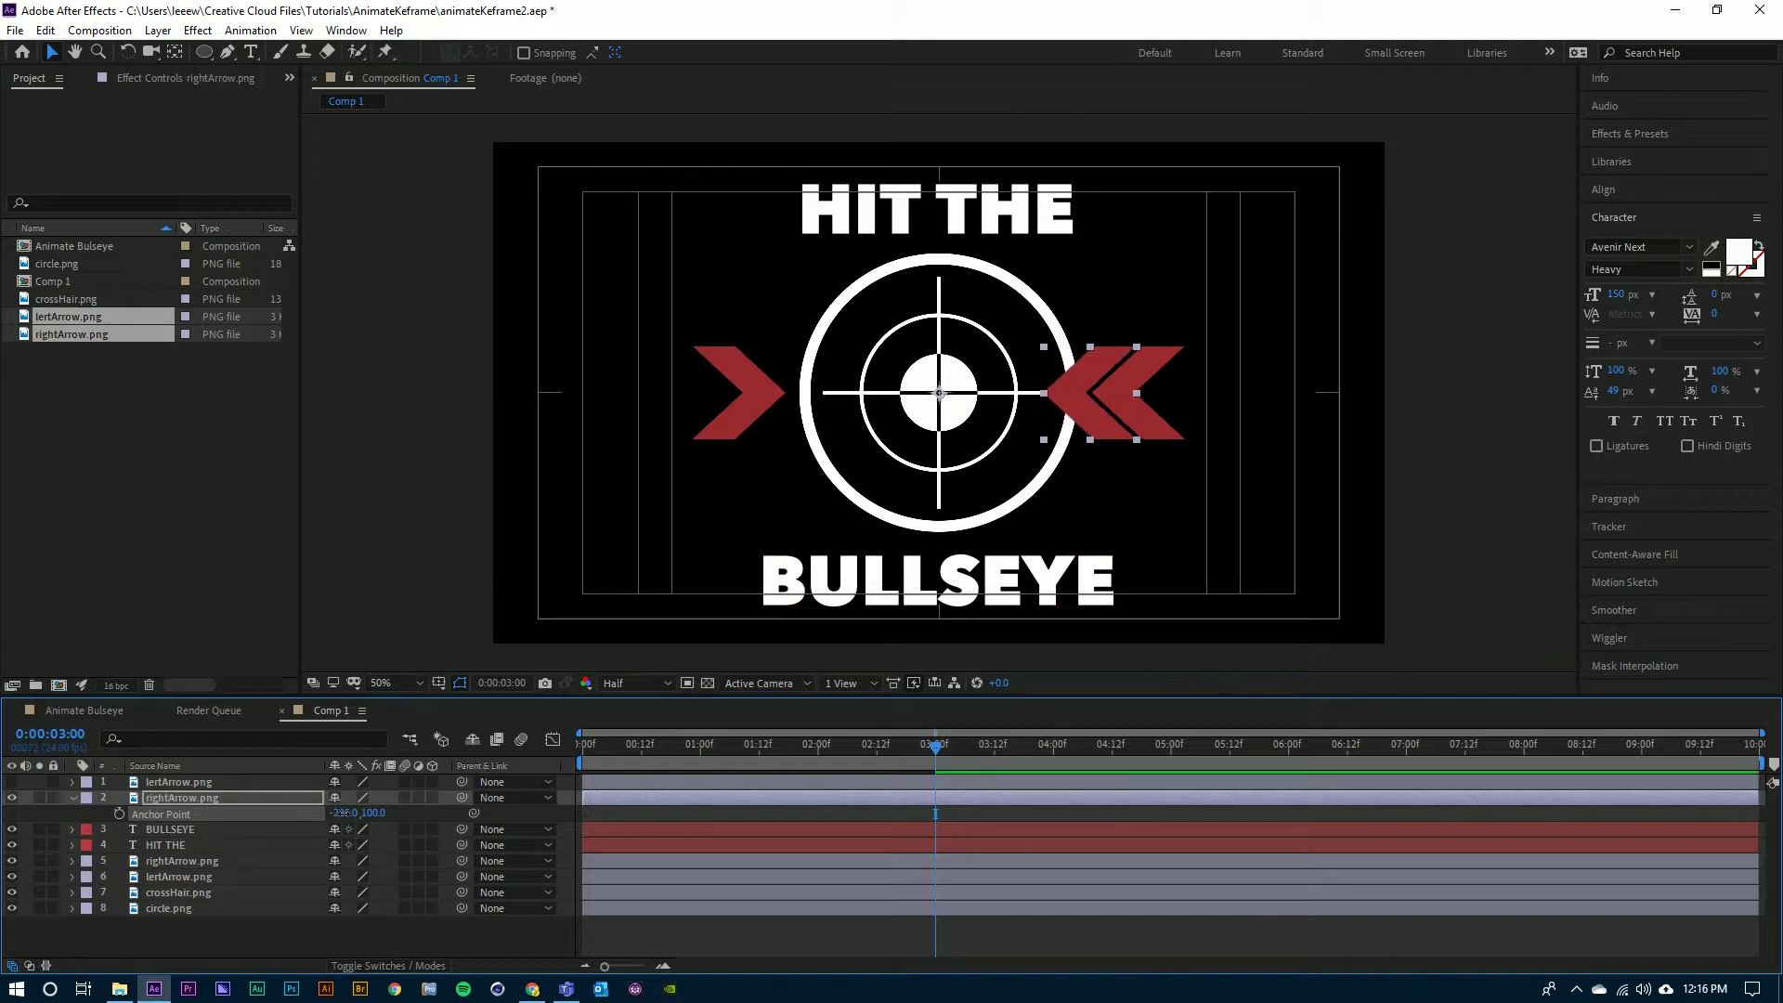
drag(341, 813, 244, 816)
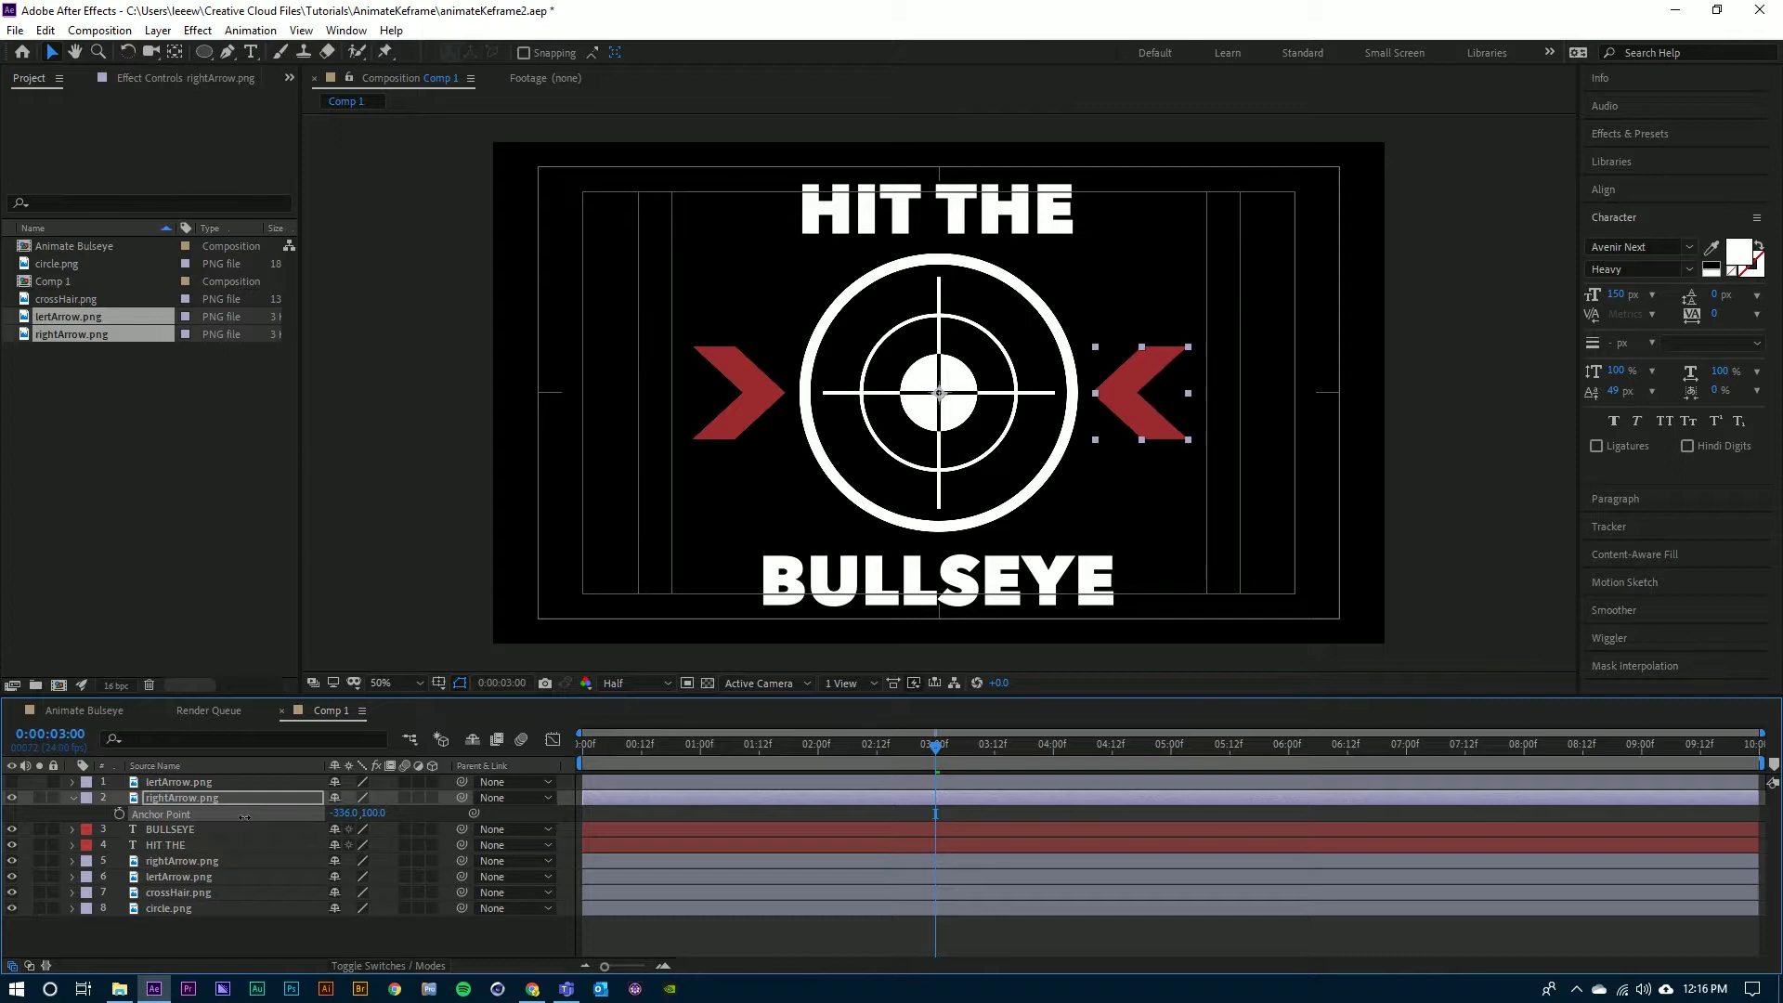
drag(244, 817, 248, 817)
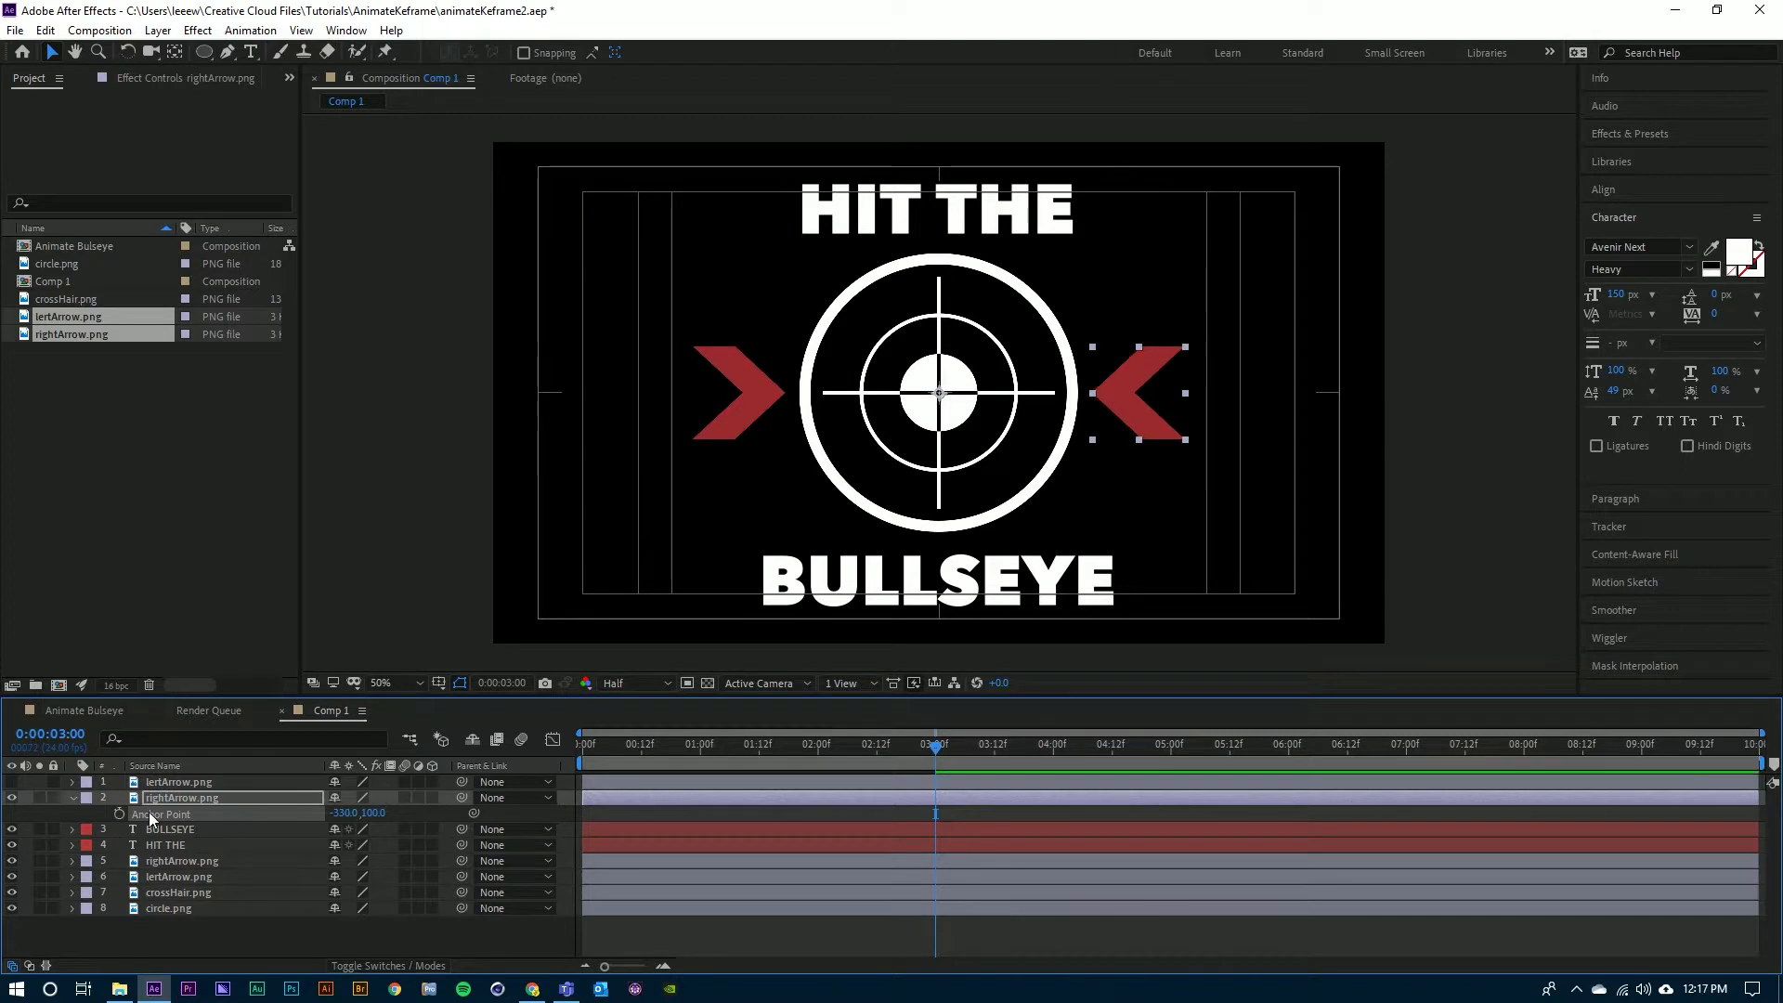
click(176, 801)
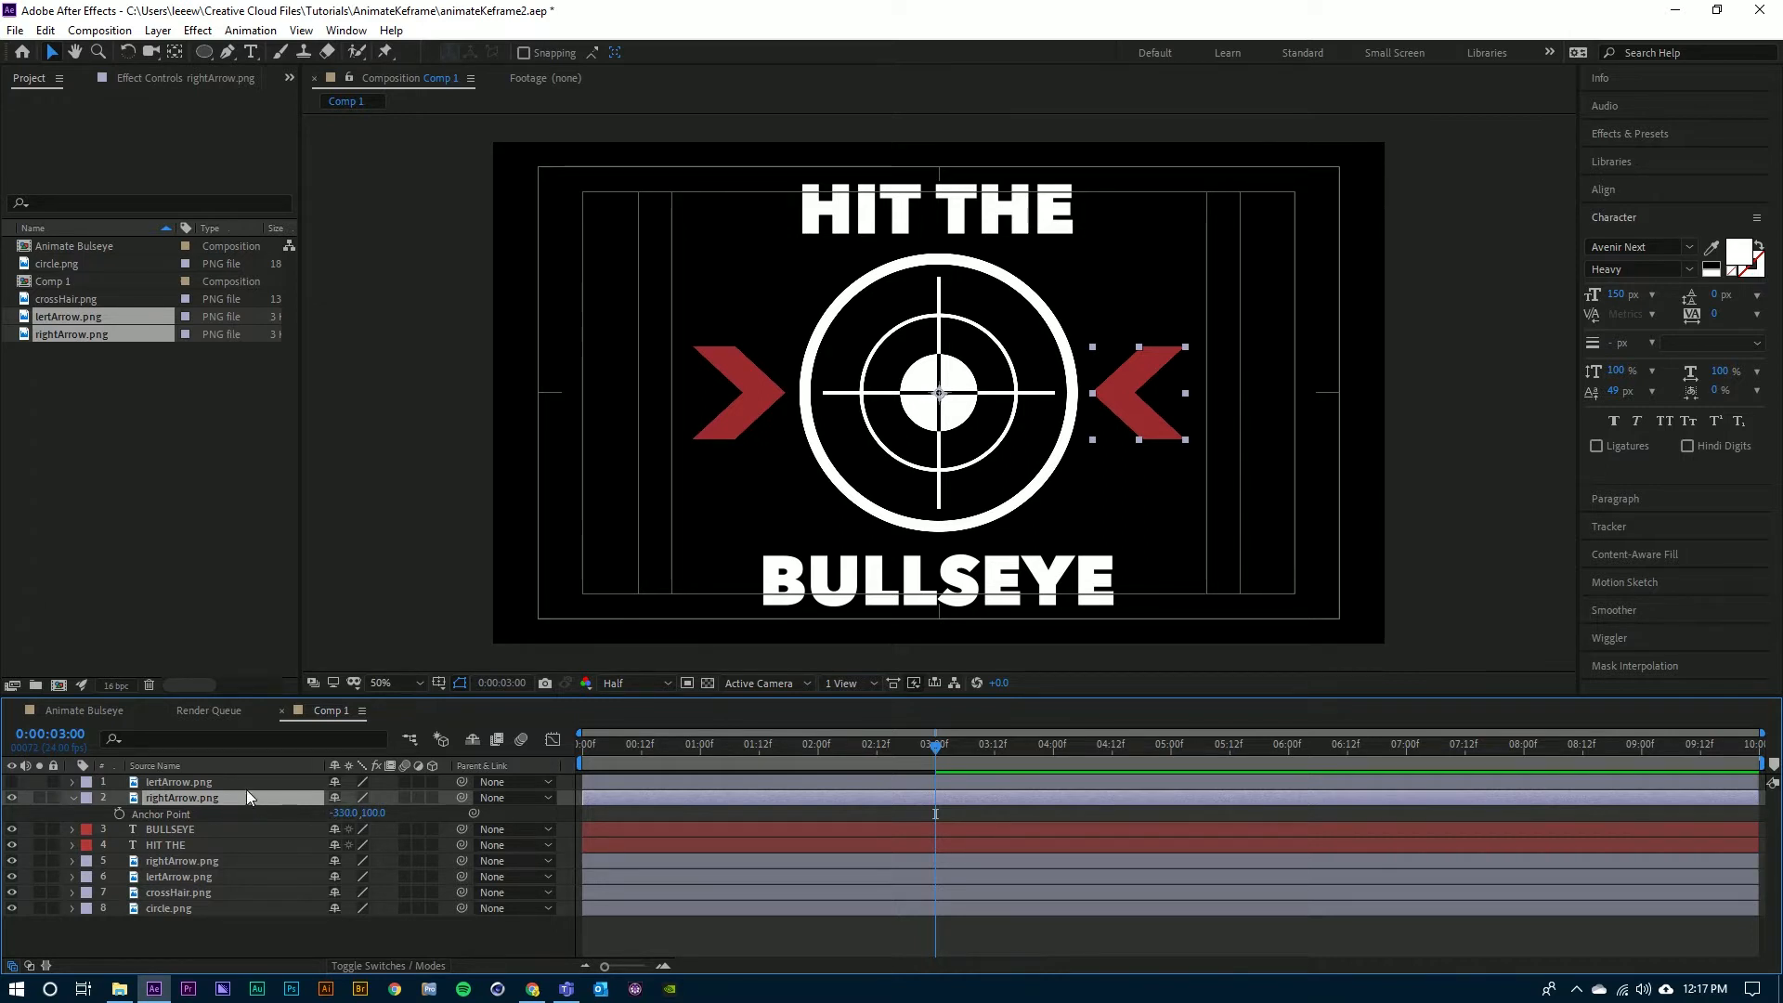
- Show the new lertArrow.png layer and set its Anchor Point X to 530, offsetting it to the opposite side of the target
click(193, 780)
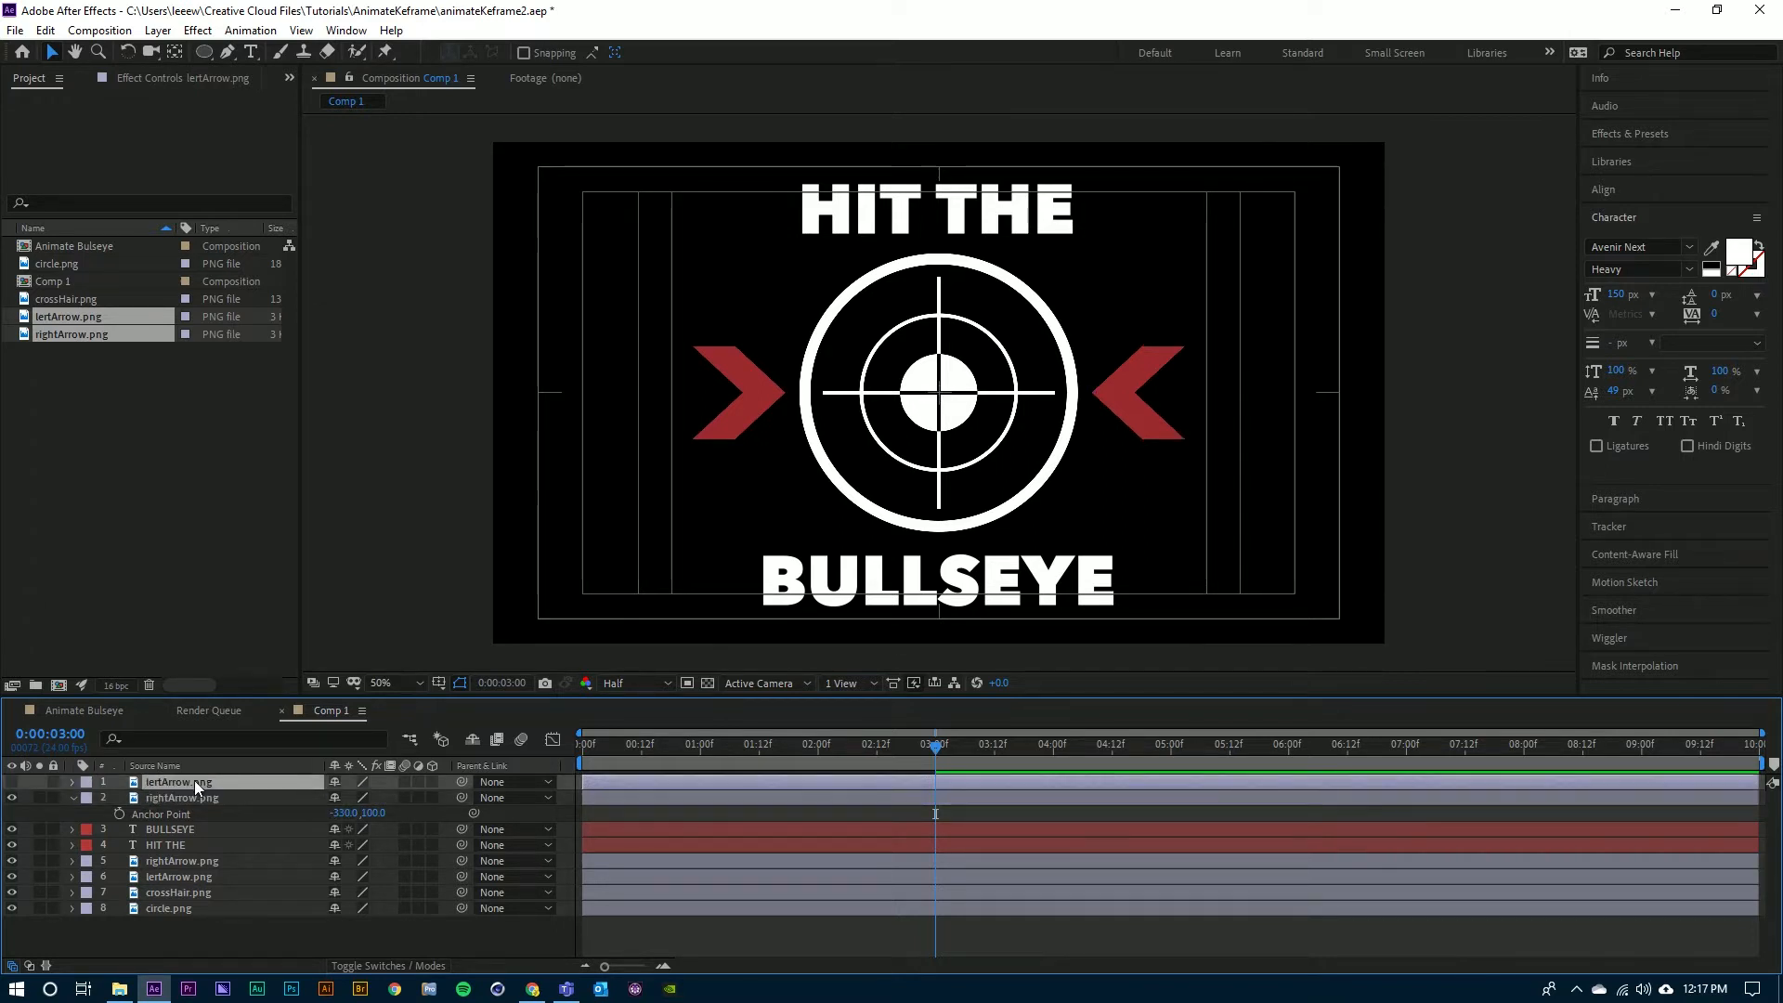
click(12, 783)
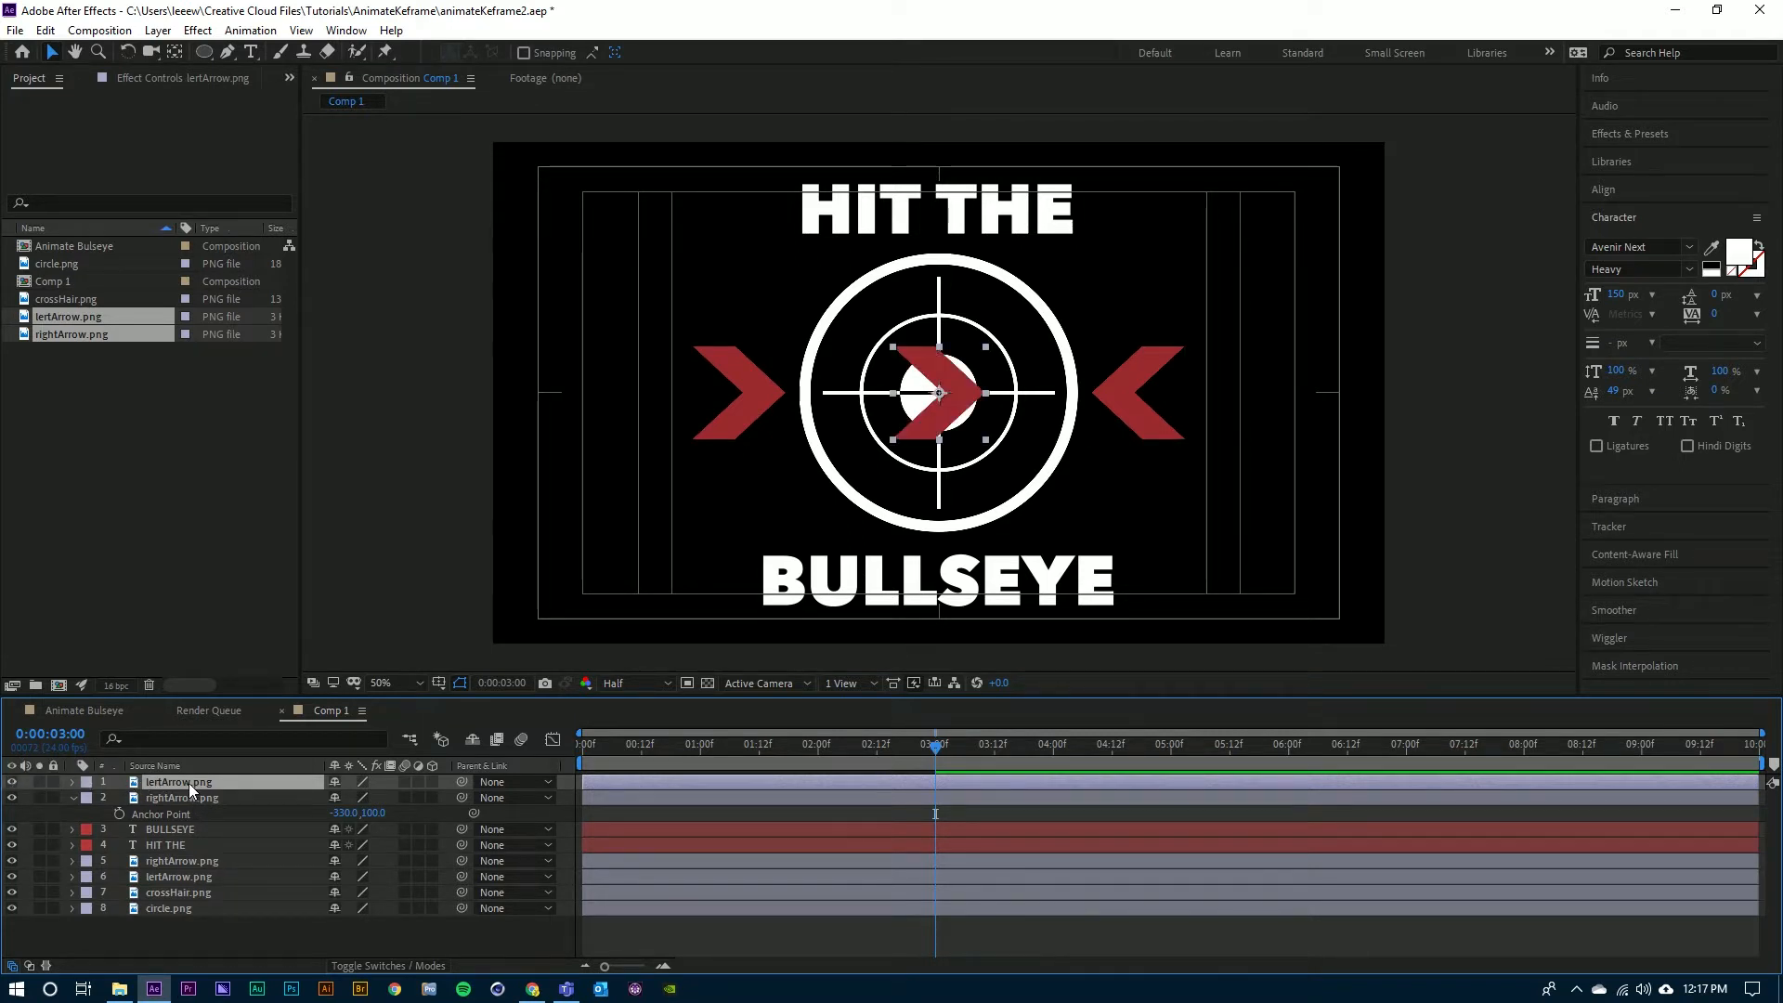
key(a)
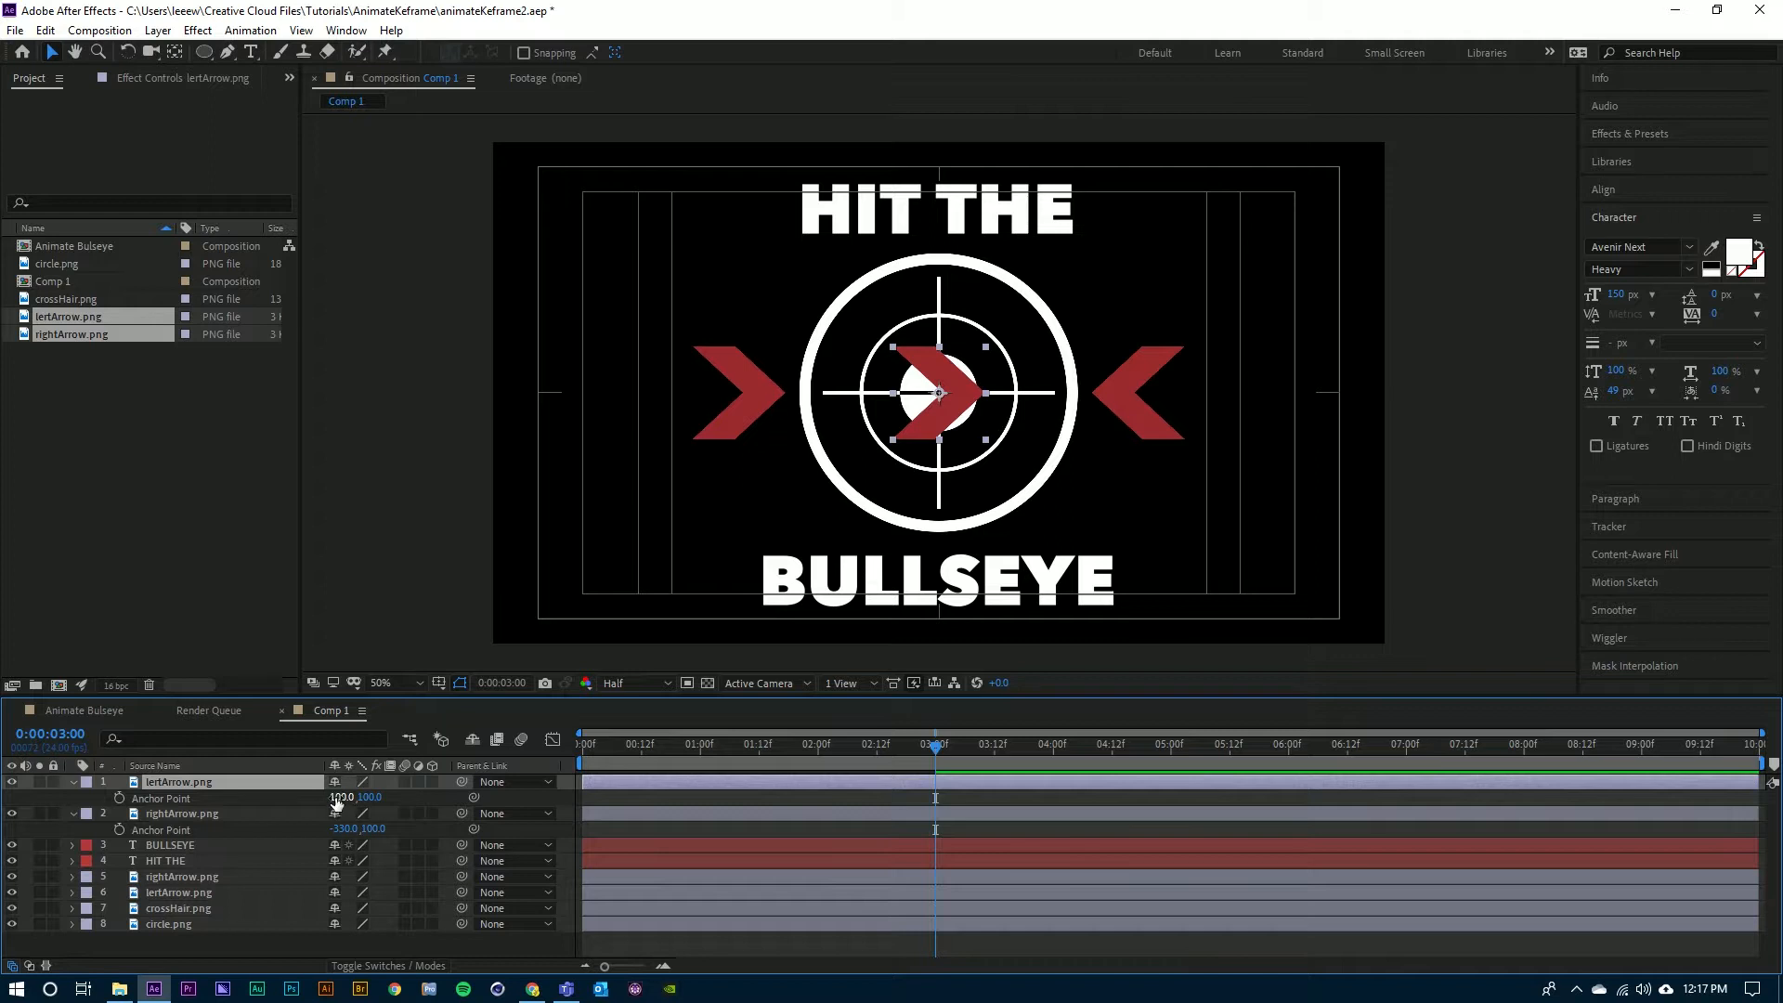
drag(337, 804, 764, 827)
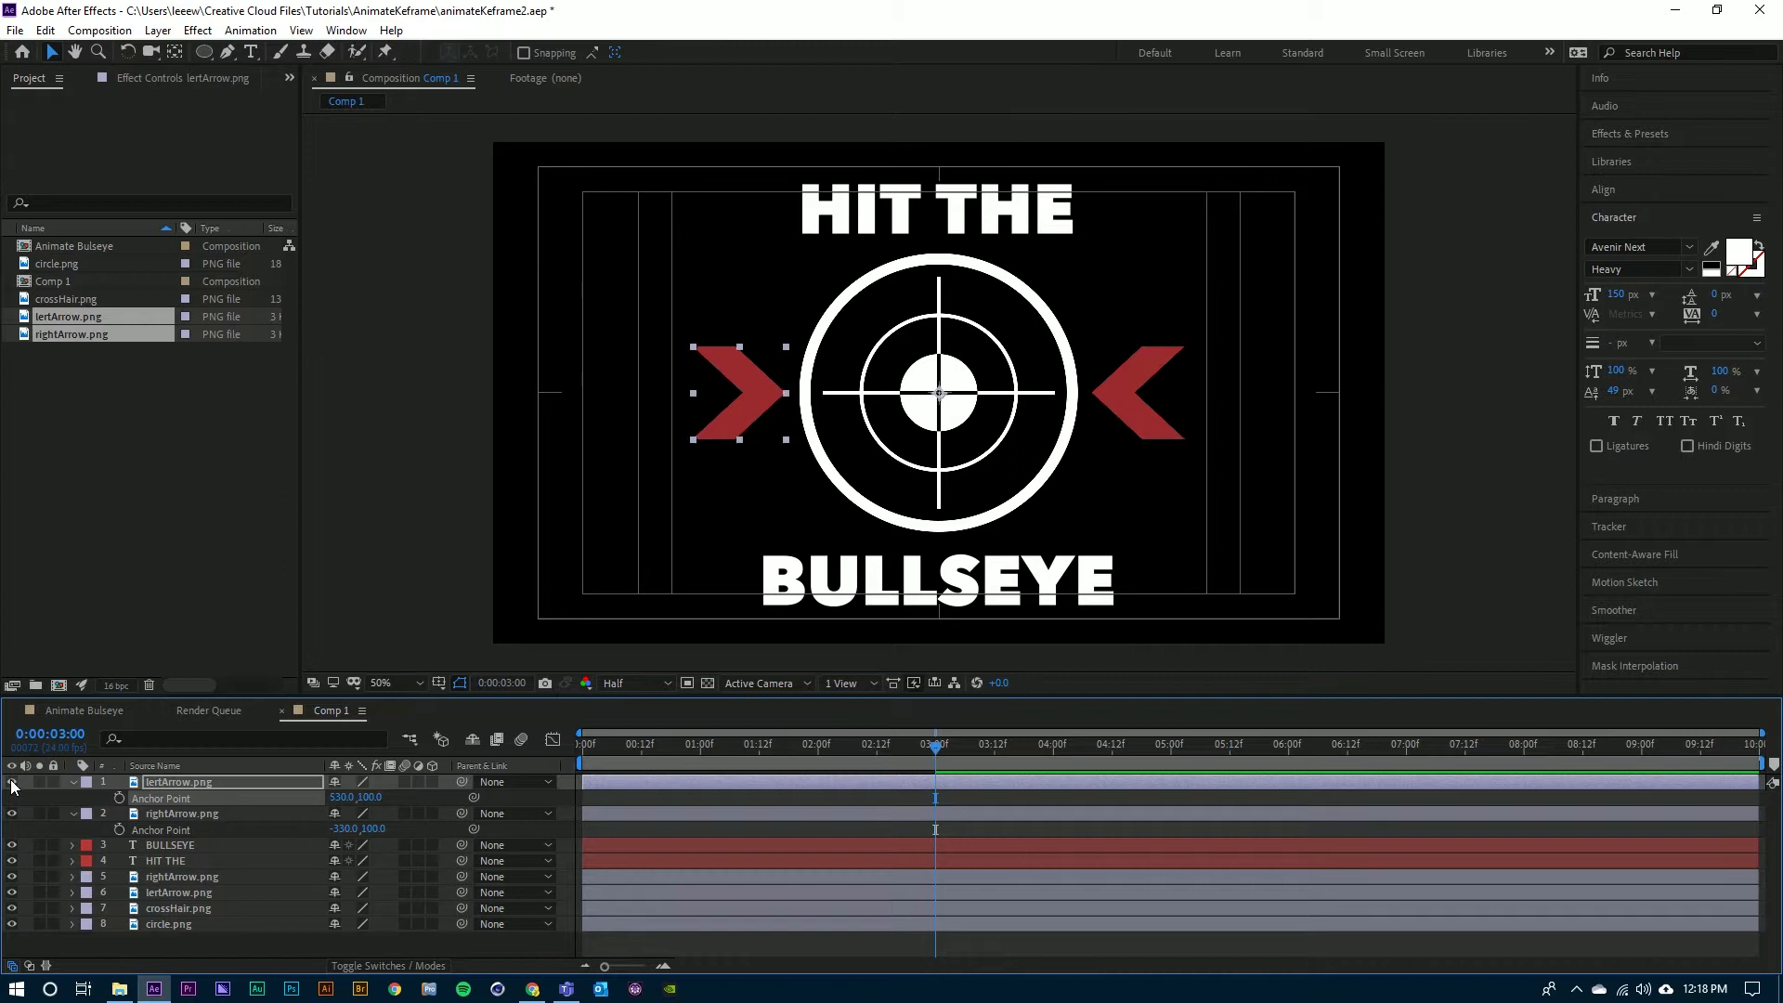
click(12, 783)
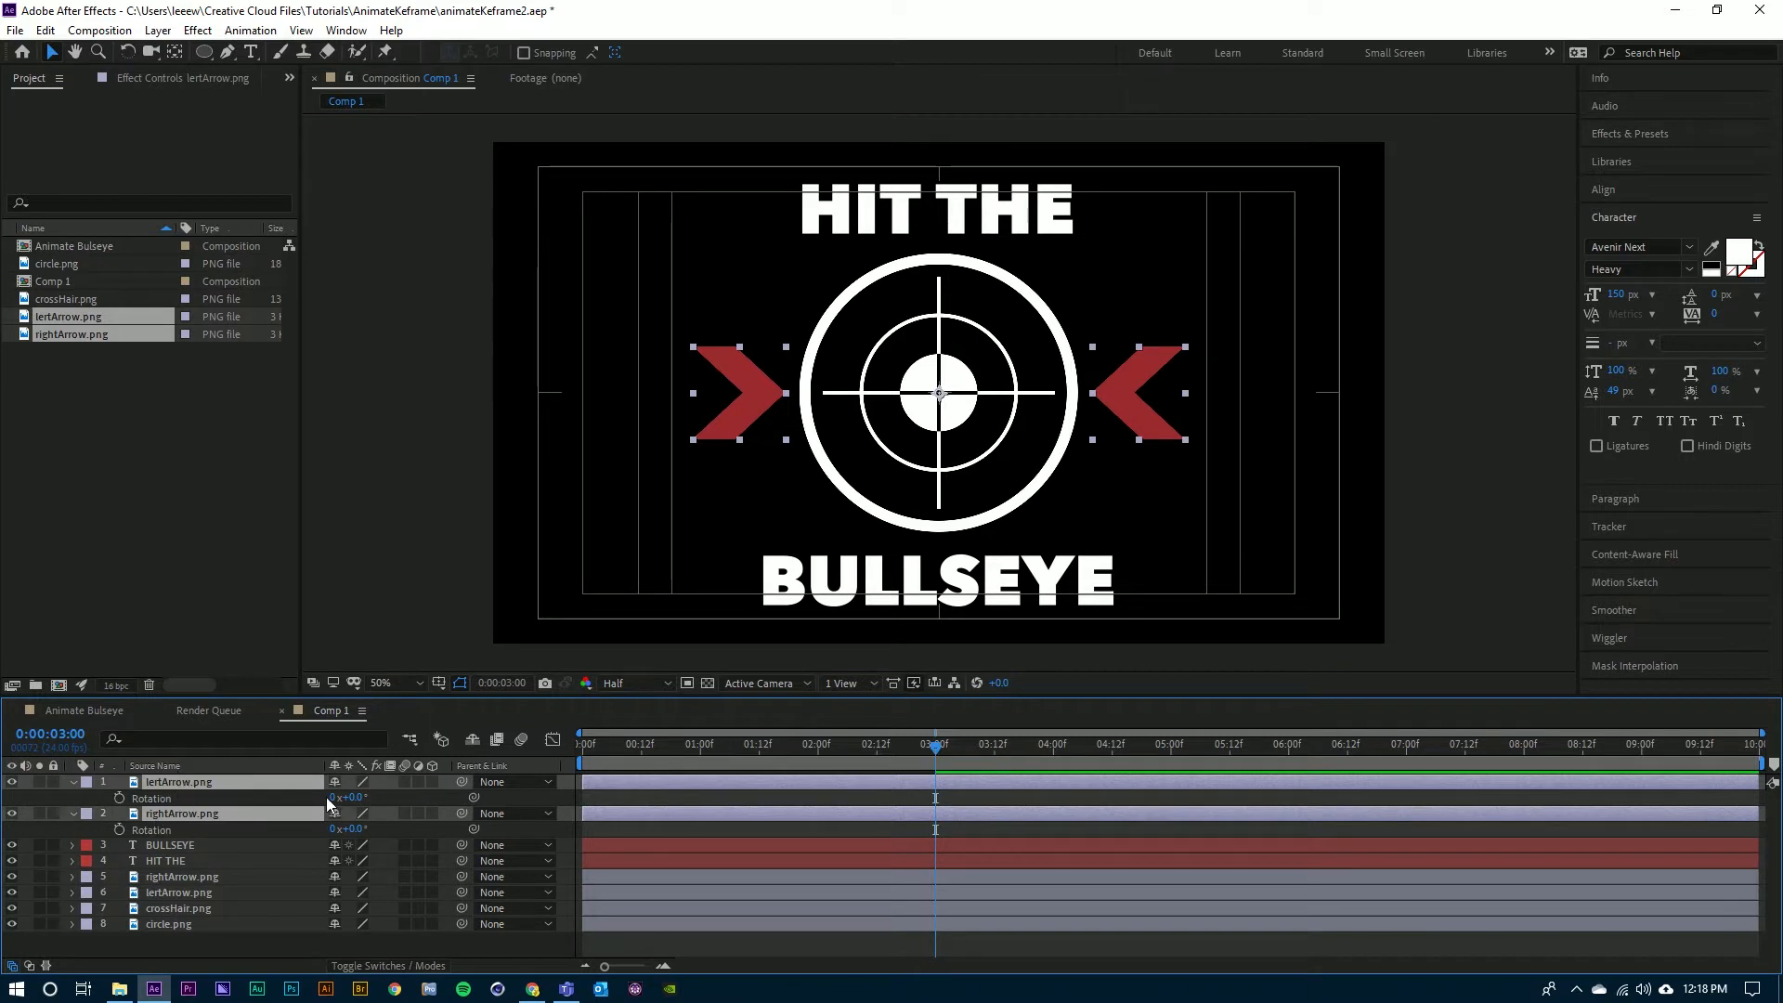
- Keyframe the Rotation of both new arrow layers at 0:00:03:00, and set it to one full revolution at 0:00:09:23
mouse_move(935, 749)
mouse_down()
mouse_move(860, 756)
mouse_move(937, 755)
mouse_up()
click(117, 795)
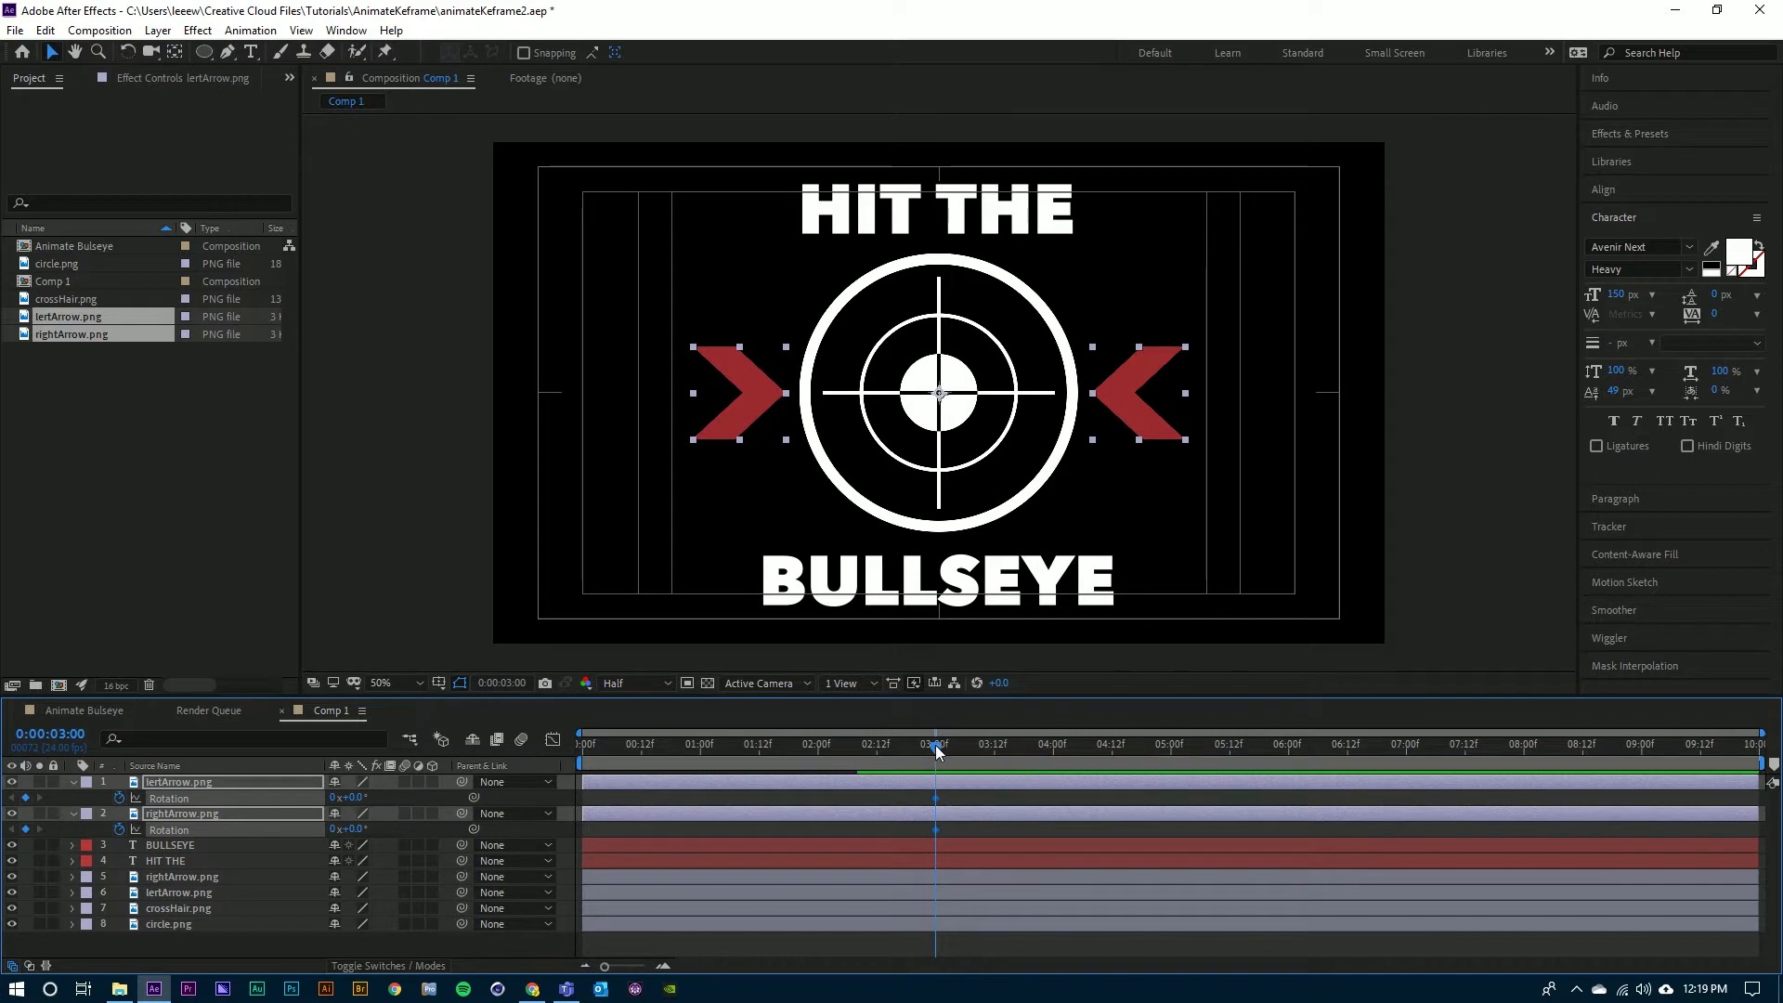
drag(936, 750, 1755, 747)
click(333, 799)
text(1)
key(Return)
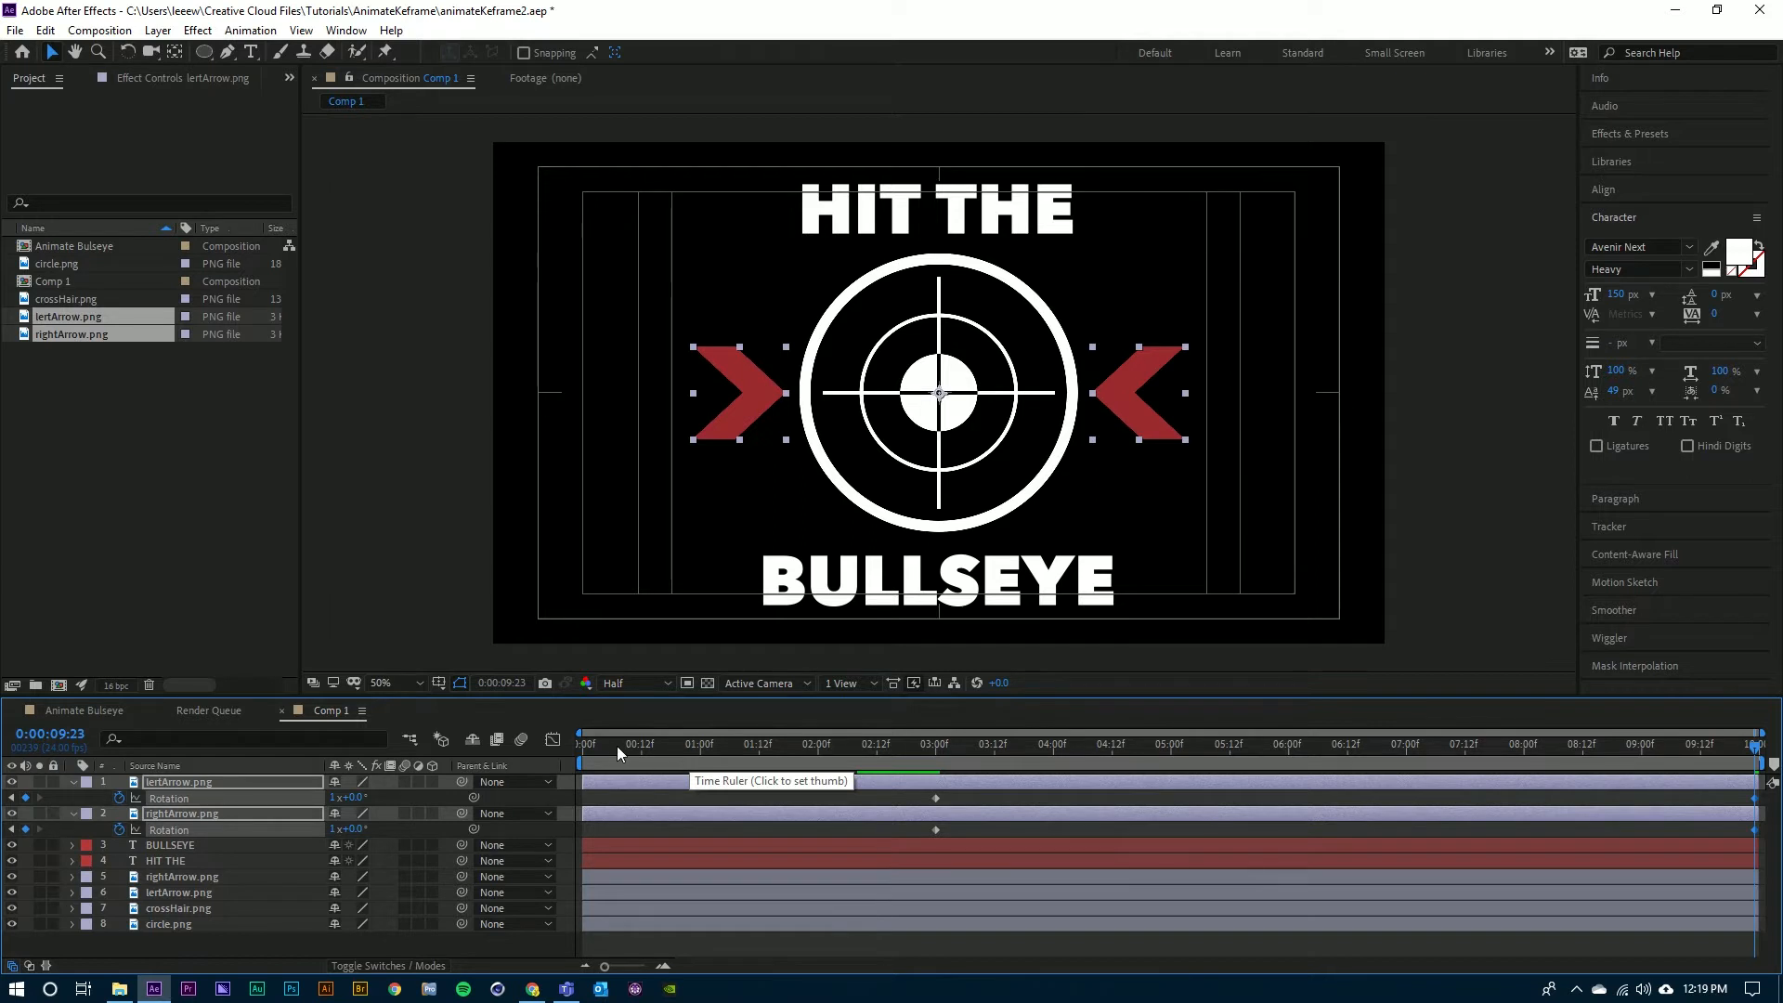
- Play the animation from the start and check the arrows at 0:00:01:05 with all layers deselected
key(Home)
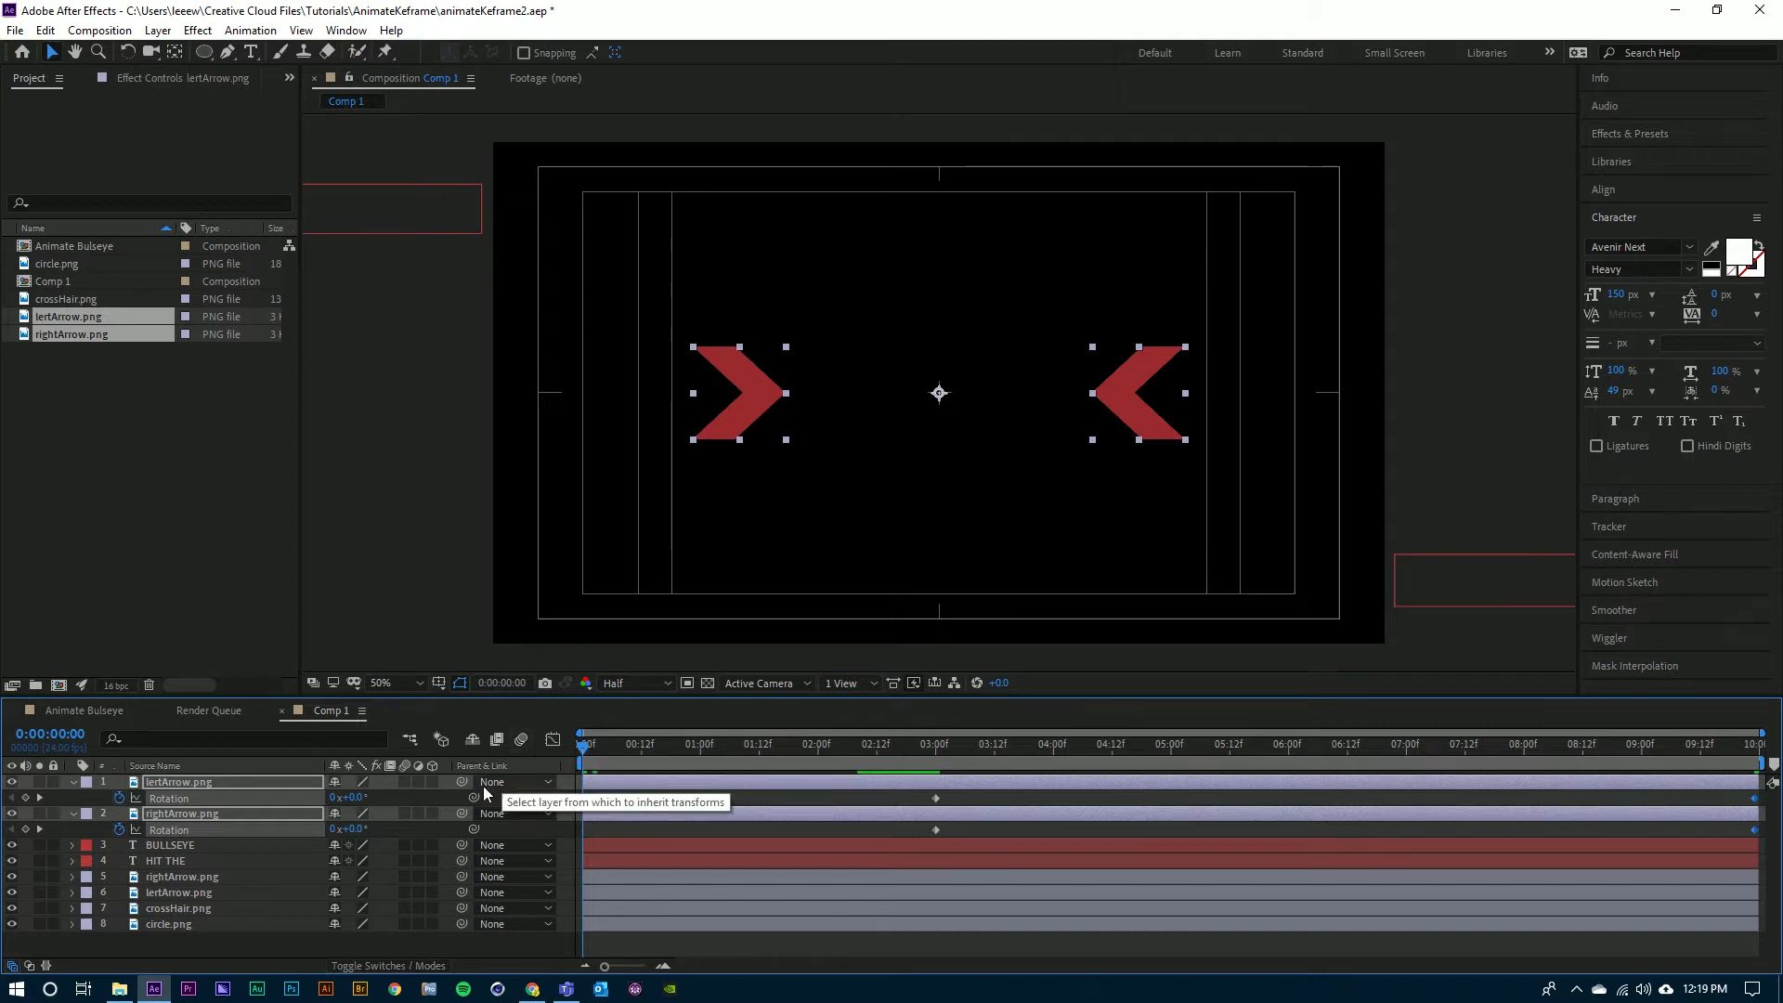
key(space)
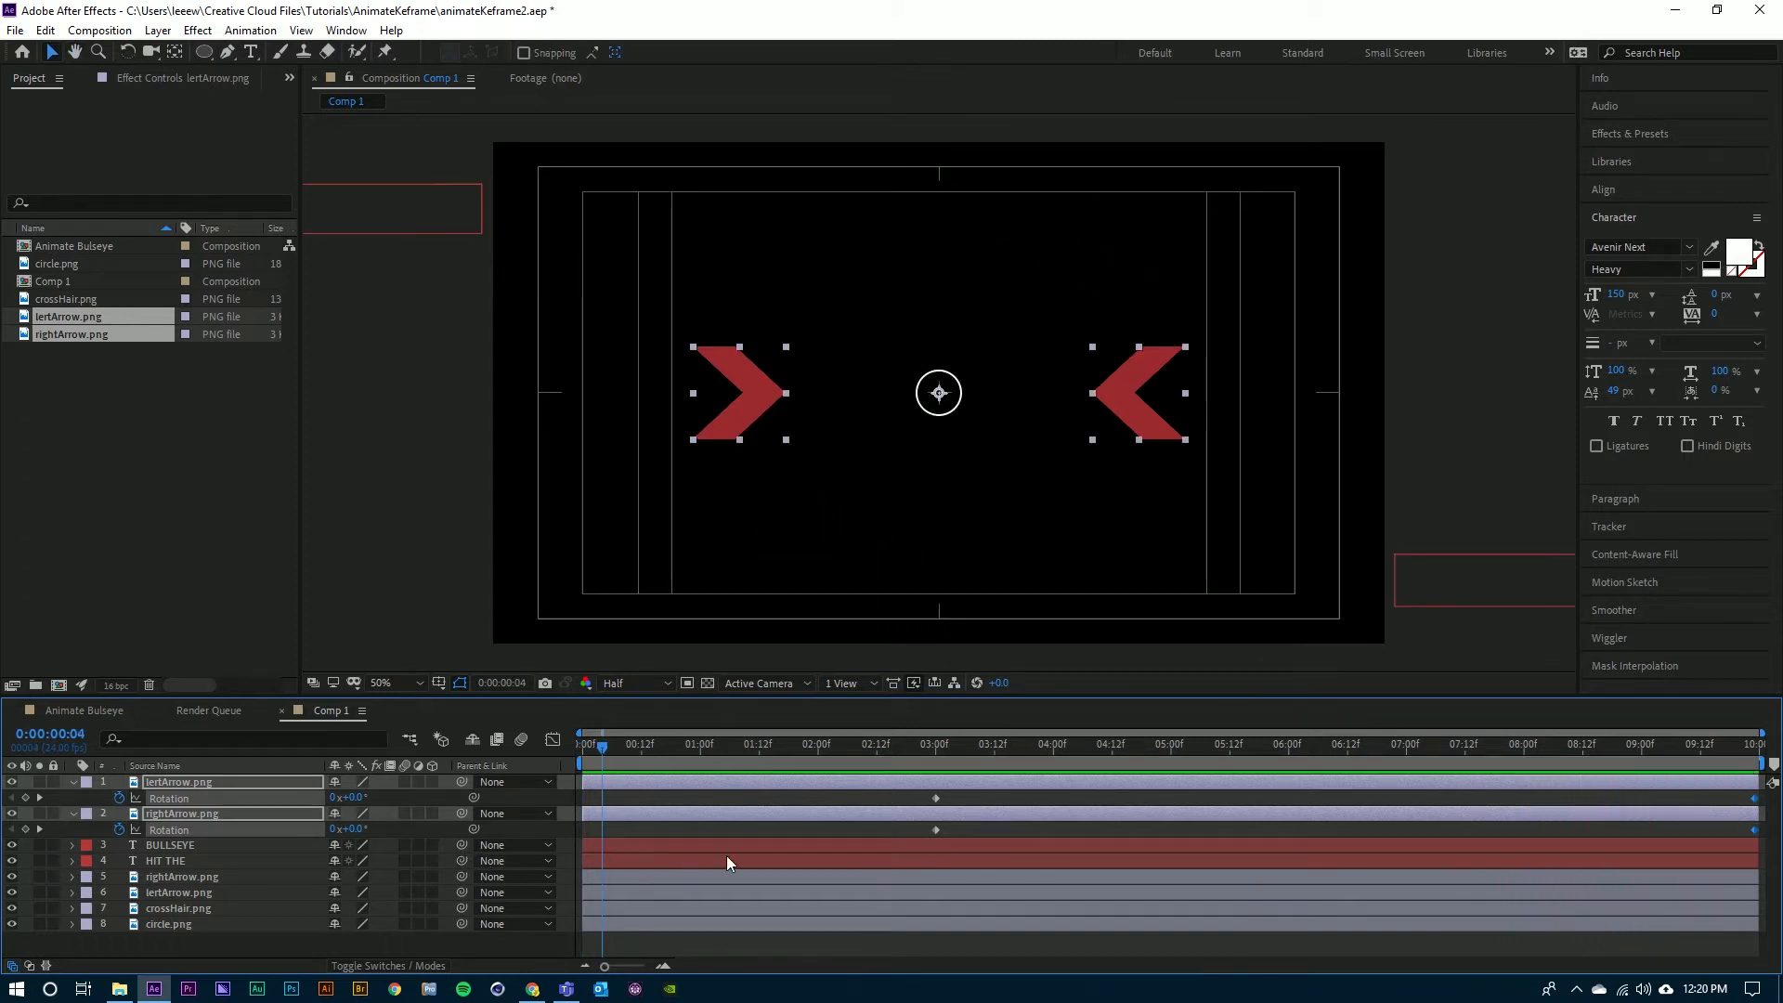
drag(890, 745, 726, 745)
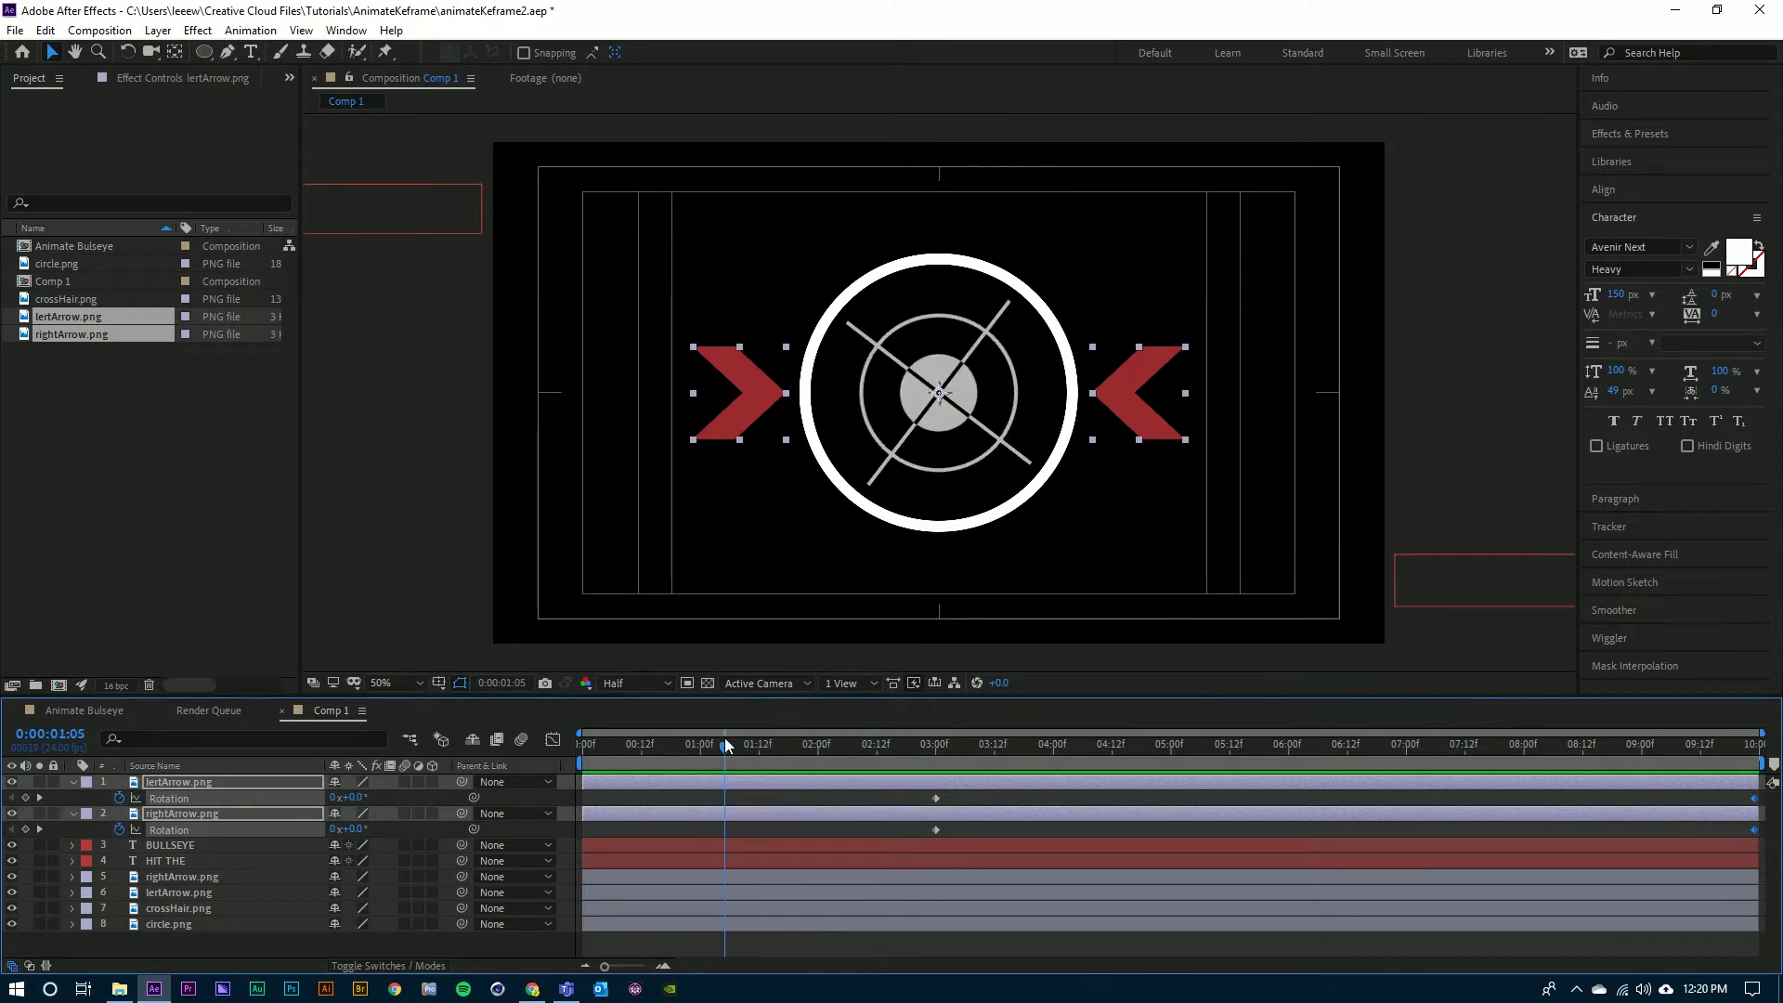
click(764, 510)
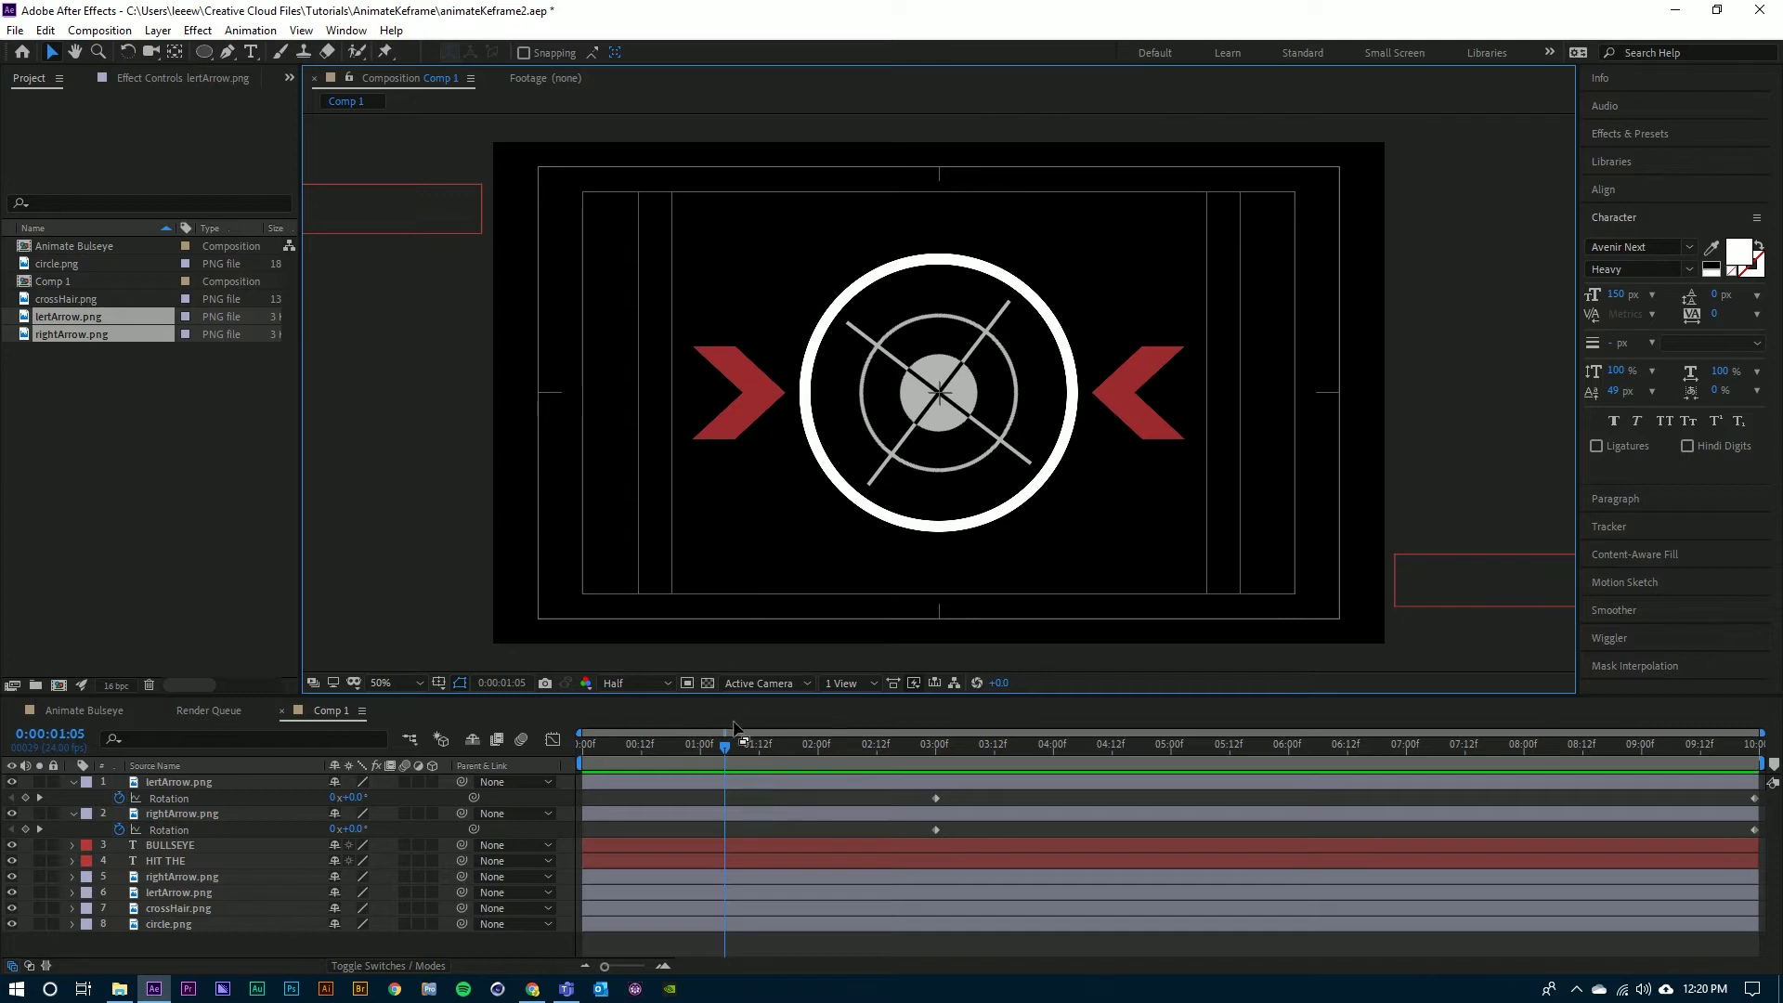
- Trim the start of the two new lertArrow.png and rightArrow.png layers to 0:00:03:00
drag(726, 744, 937, 740)
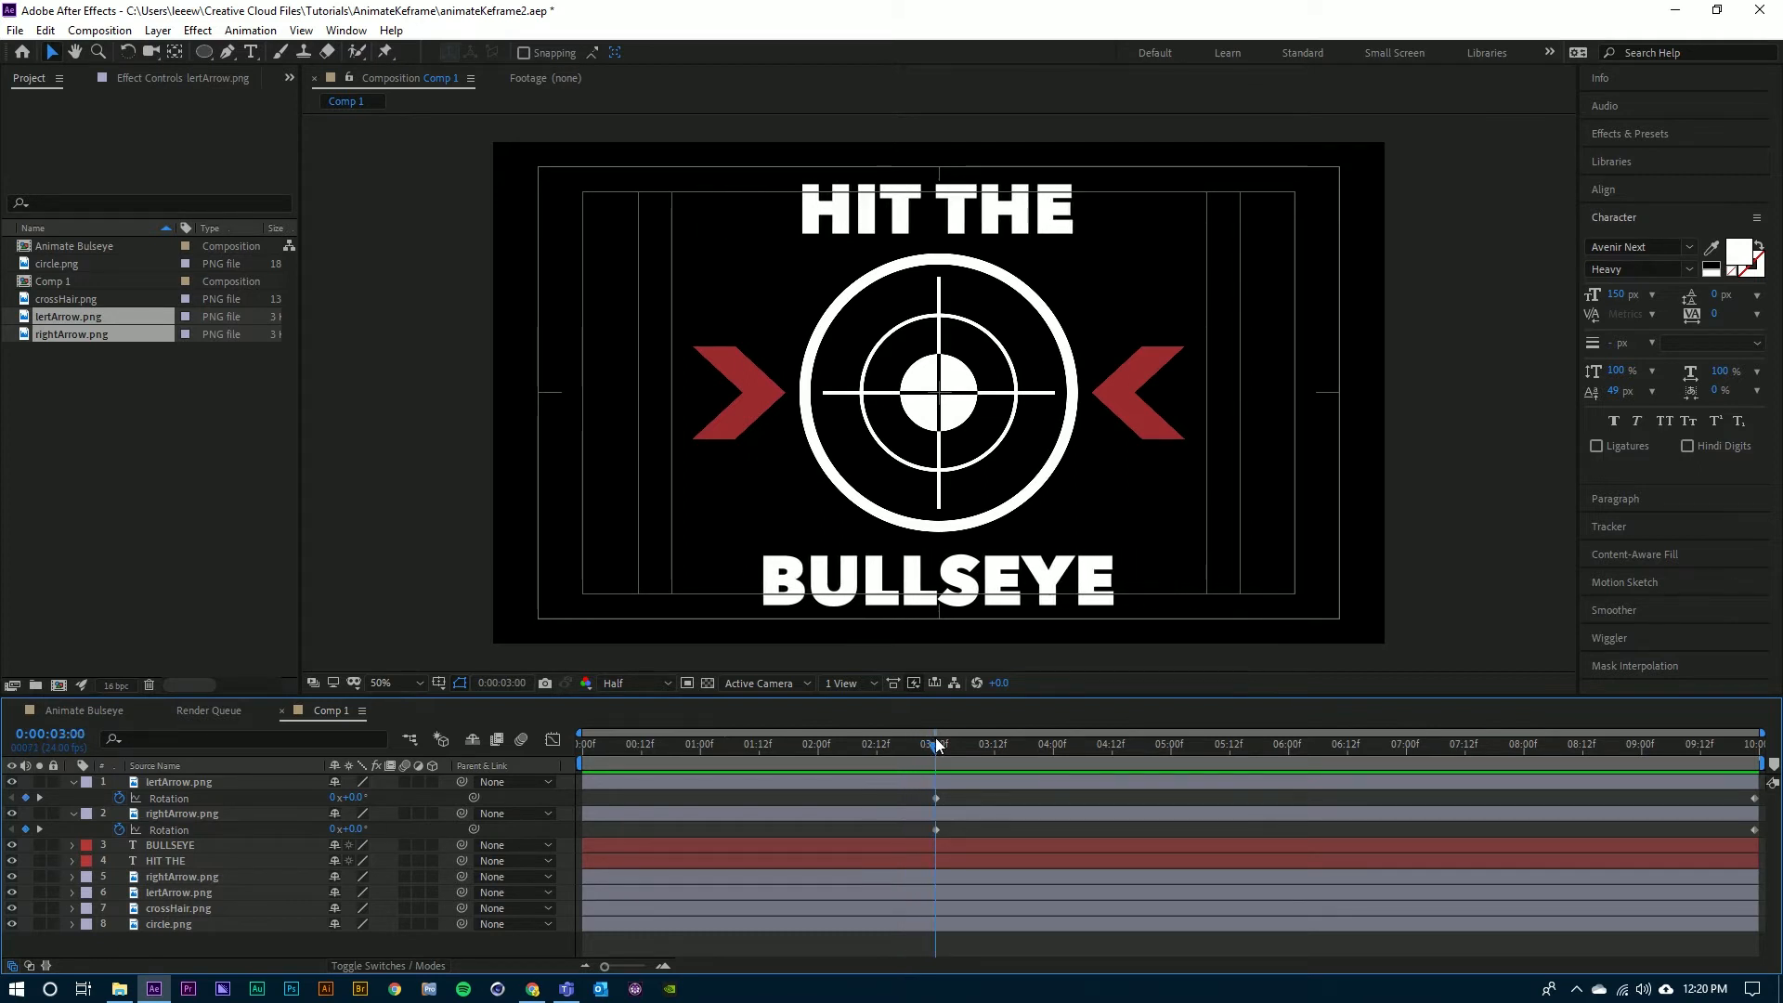
click(767, 780)
click(770, 812)
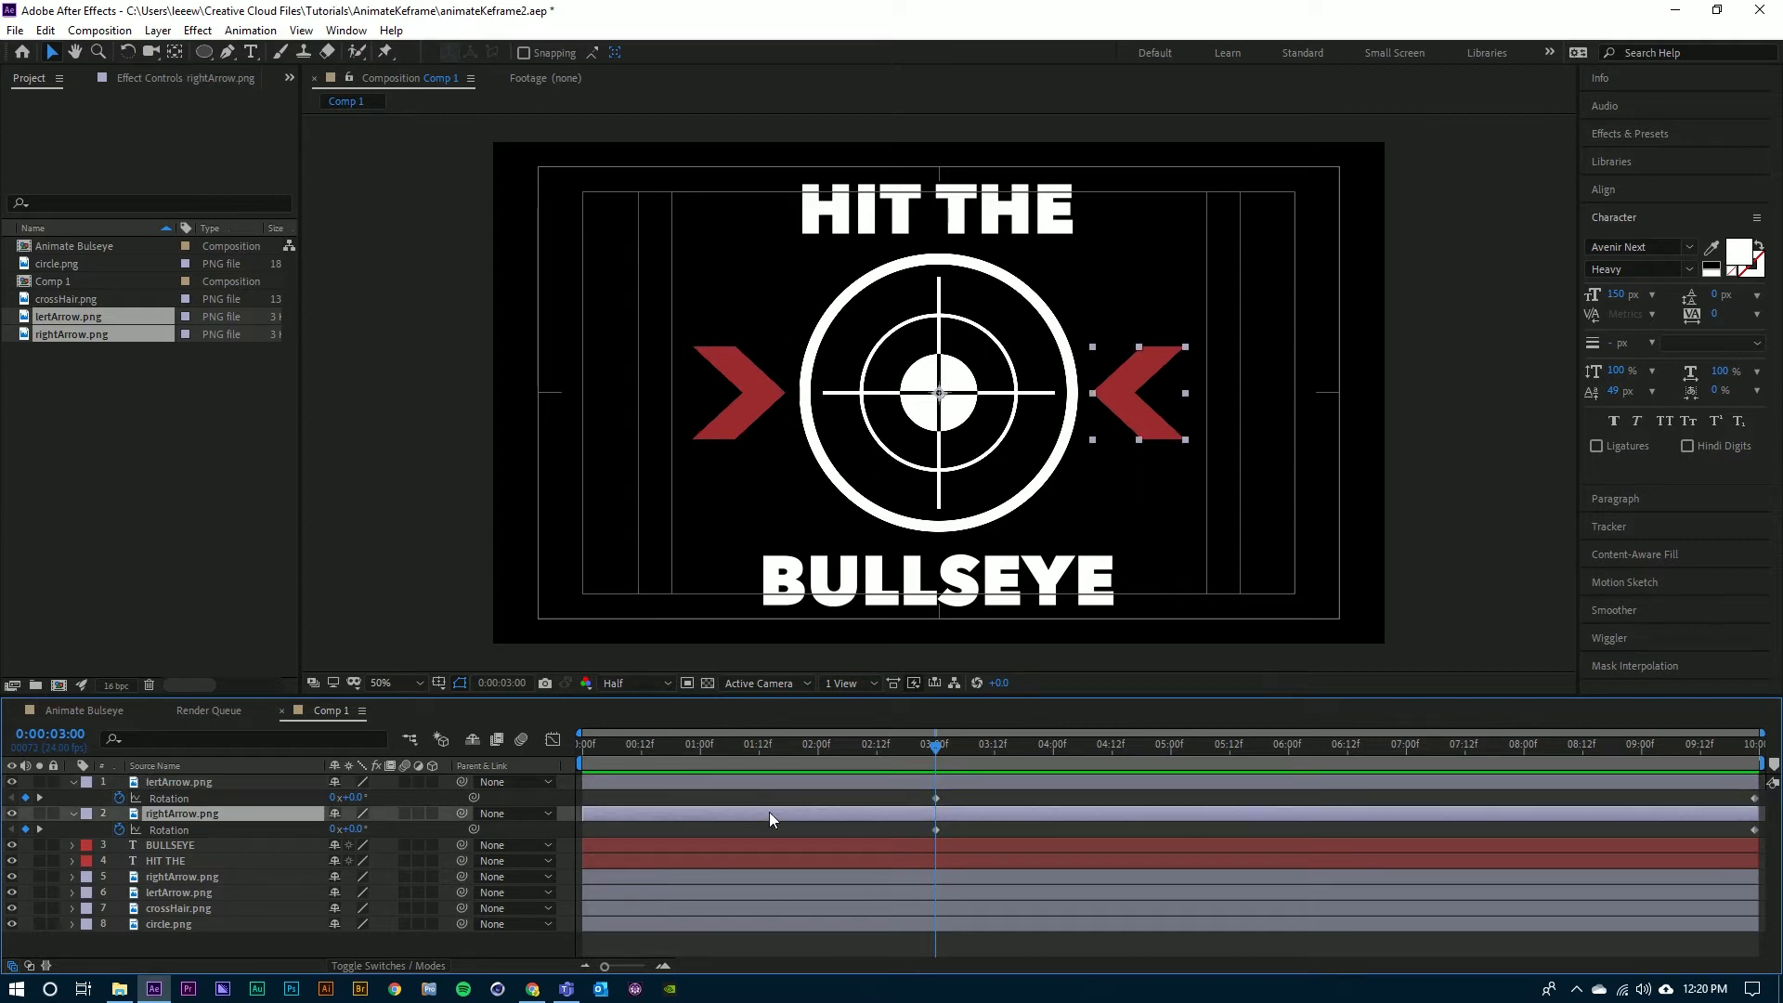
click(767, 782)
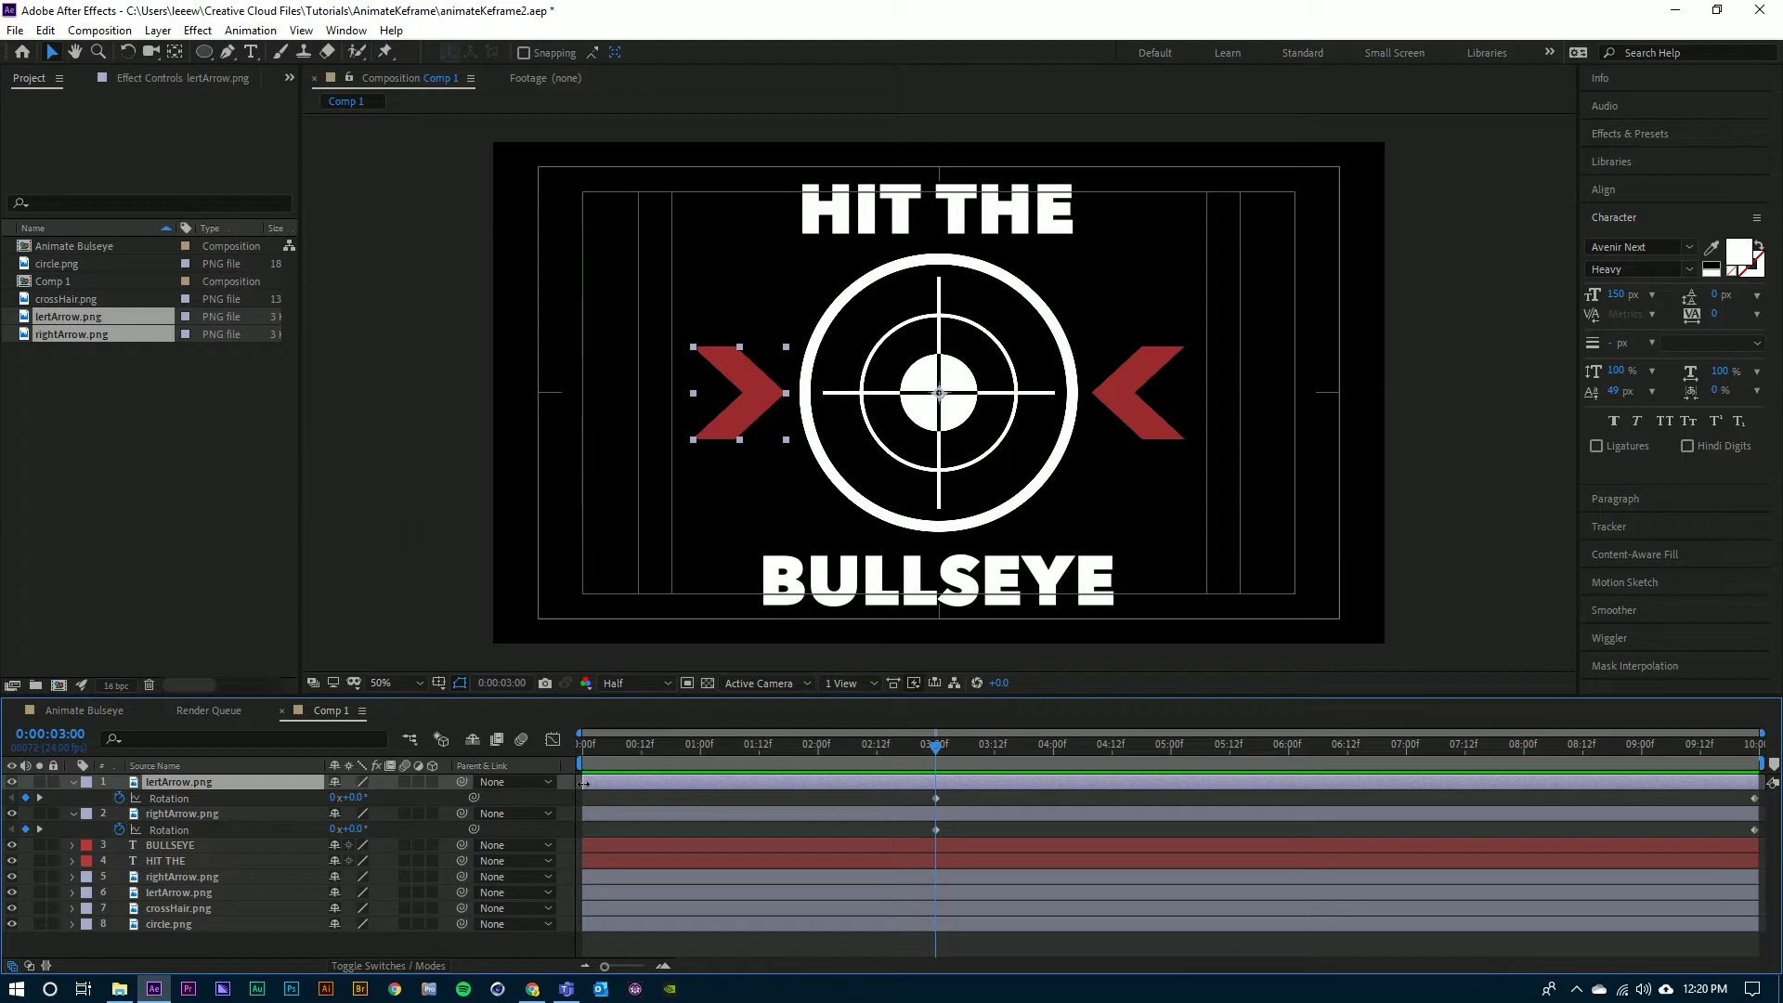
drag(584, 783, 935, 797)
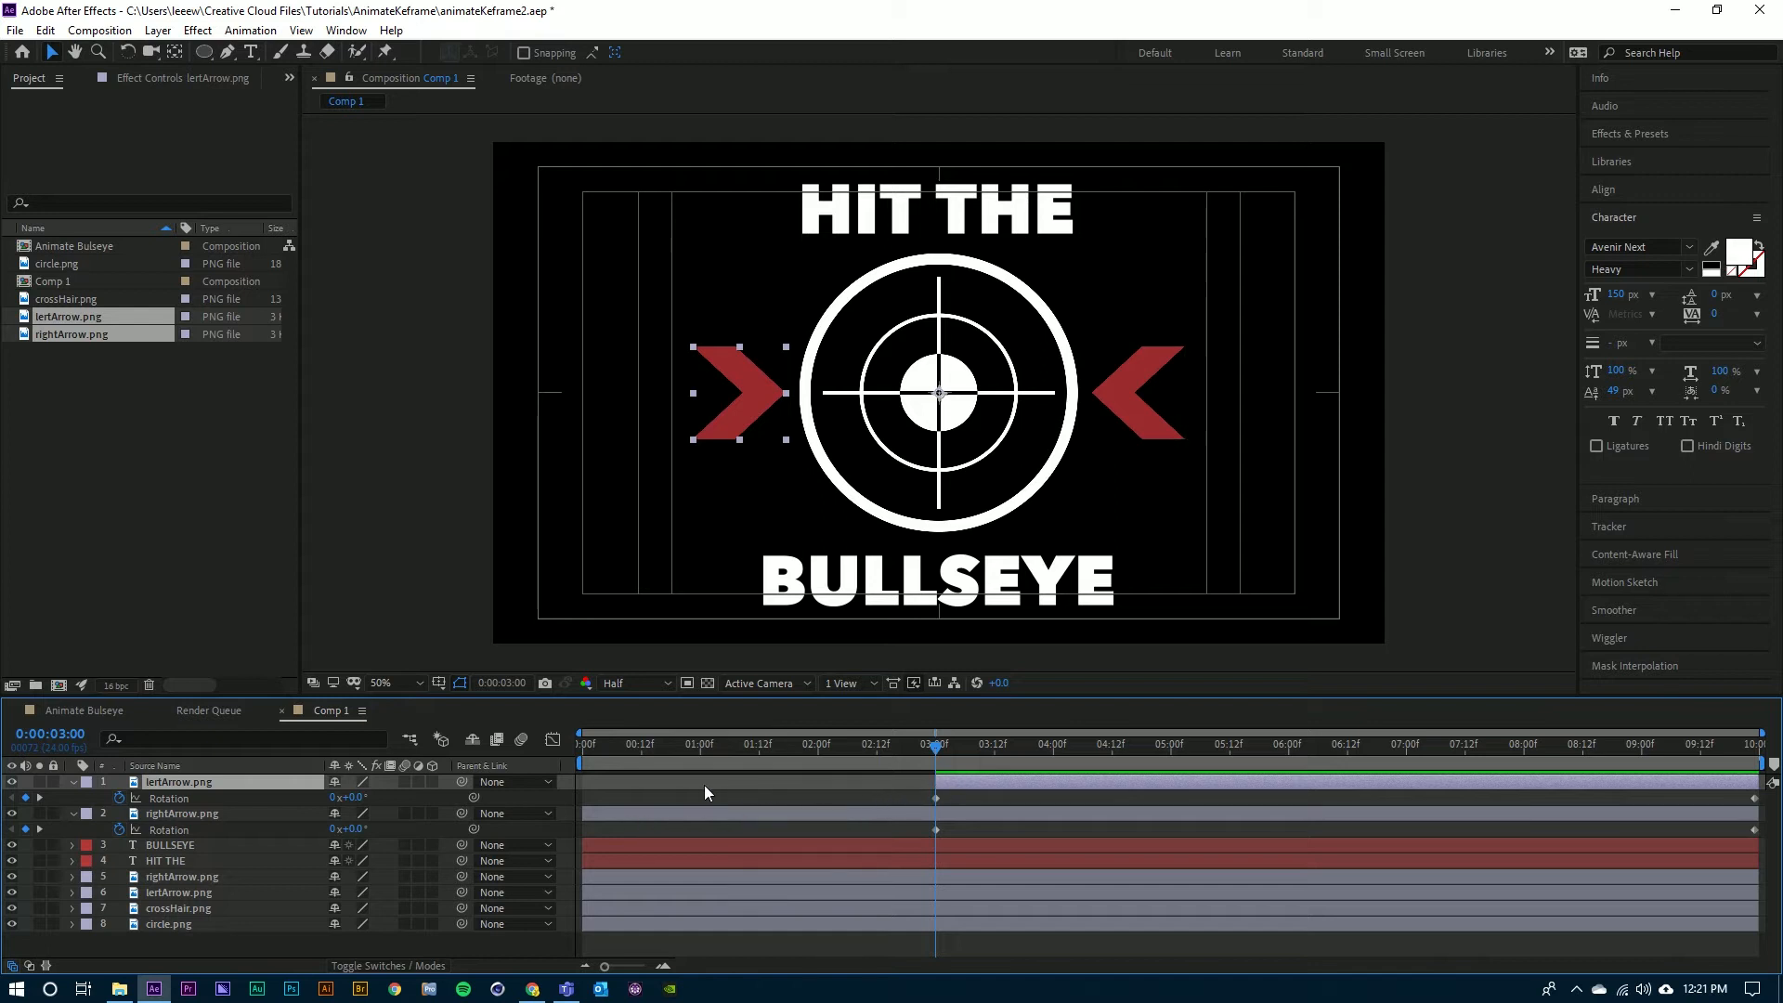
click(670, 814)
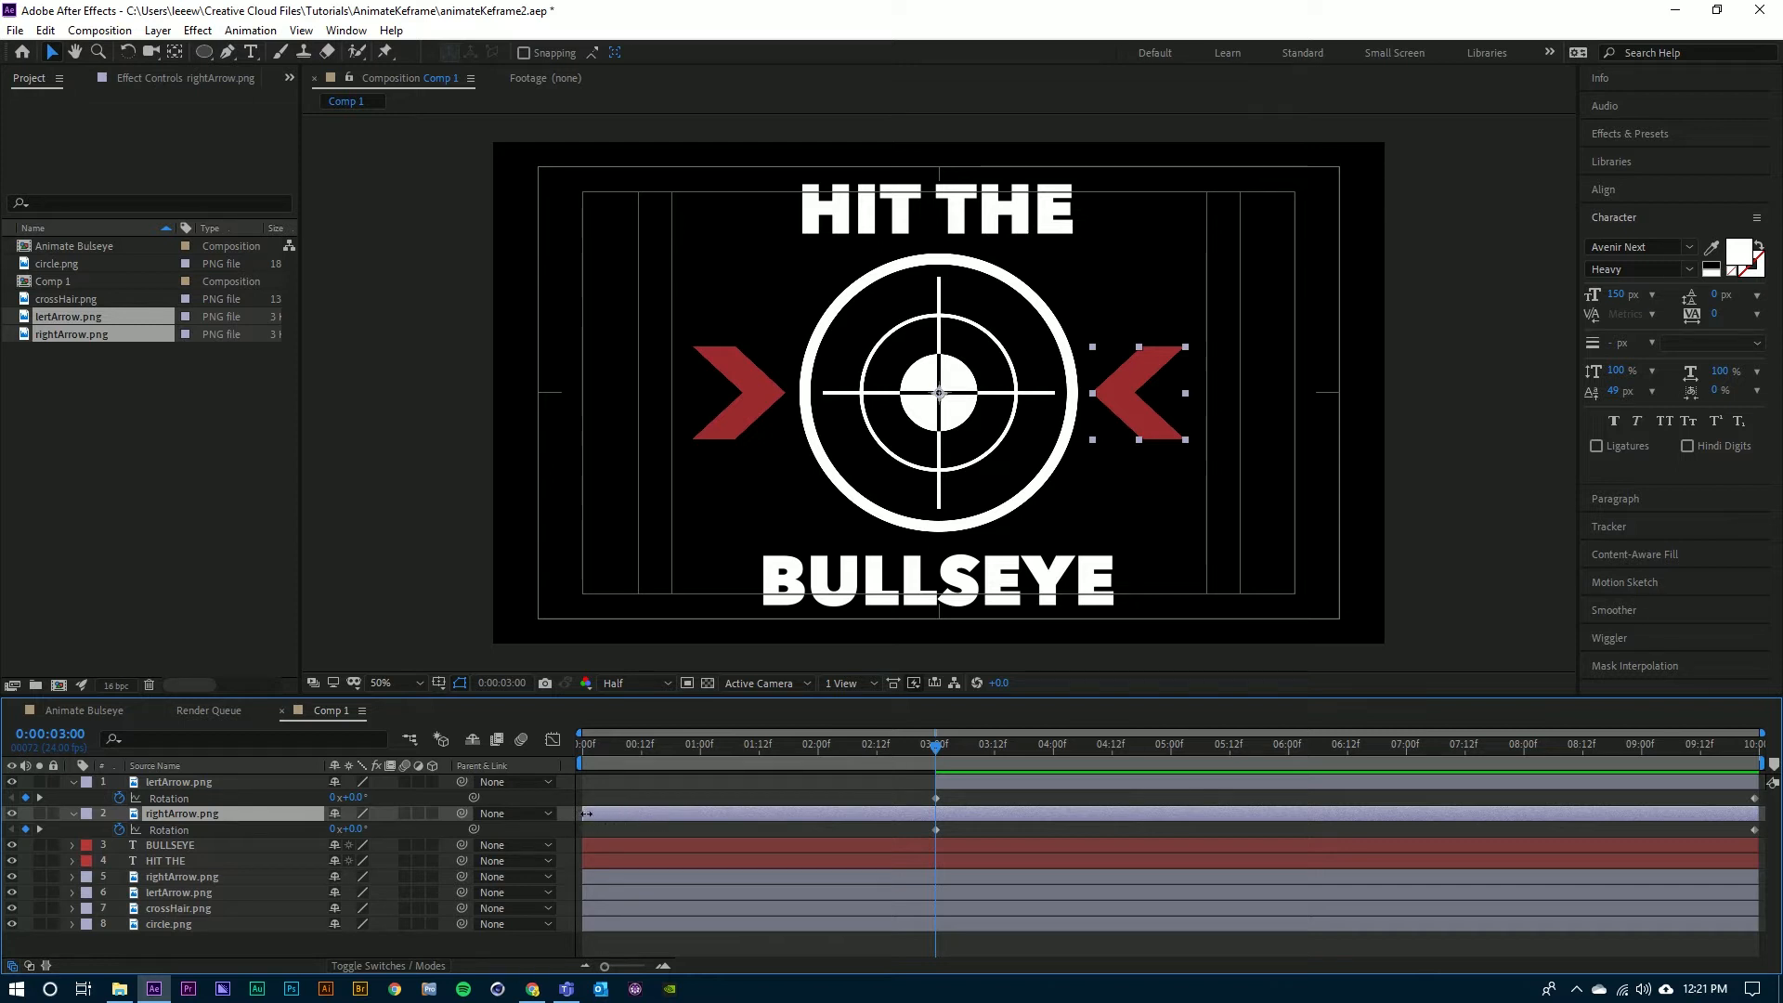
drag(586, 813, 937, 823)
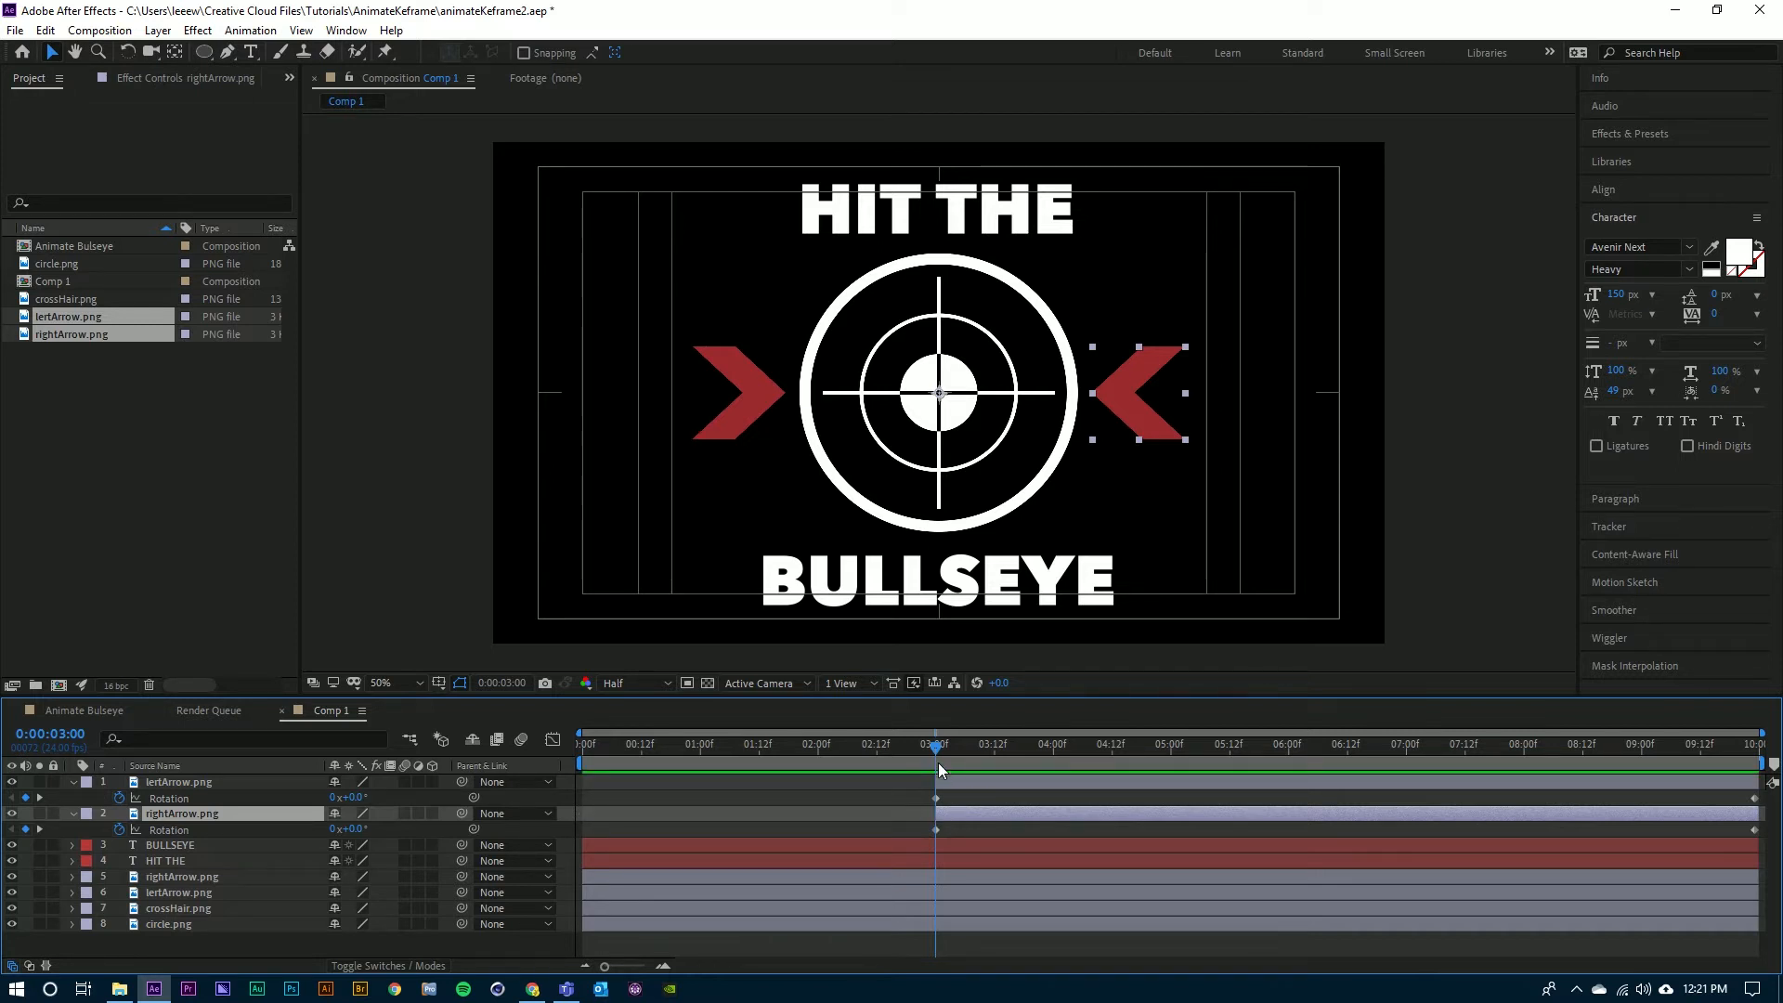
- Preview the trimmed arrow layers from the start, and check the rotated arrows at 0:00:04:19 with the top lertArrow.png layer selected
click(876, 744)
drag(821, 749, 549, 733)
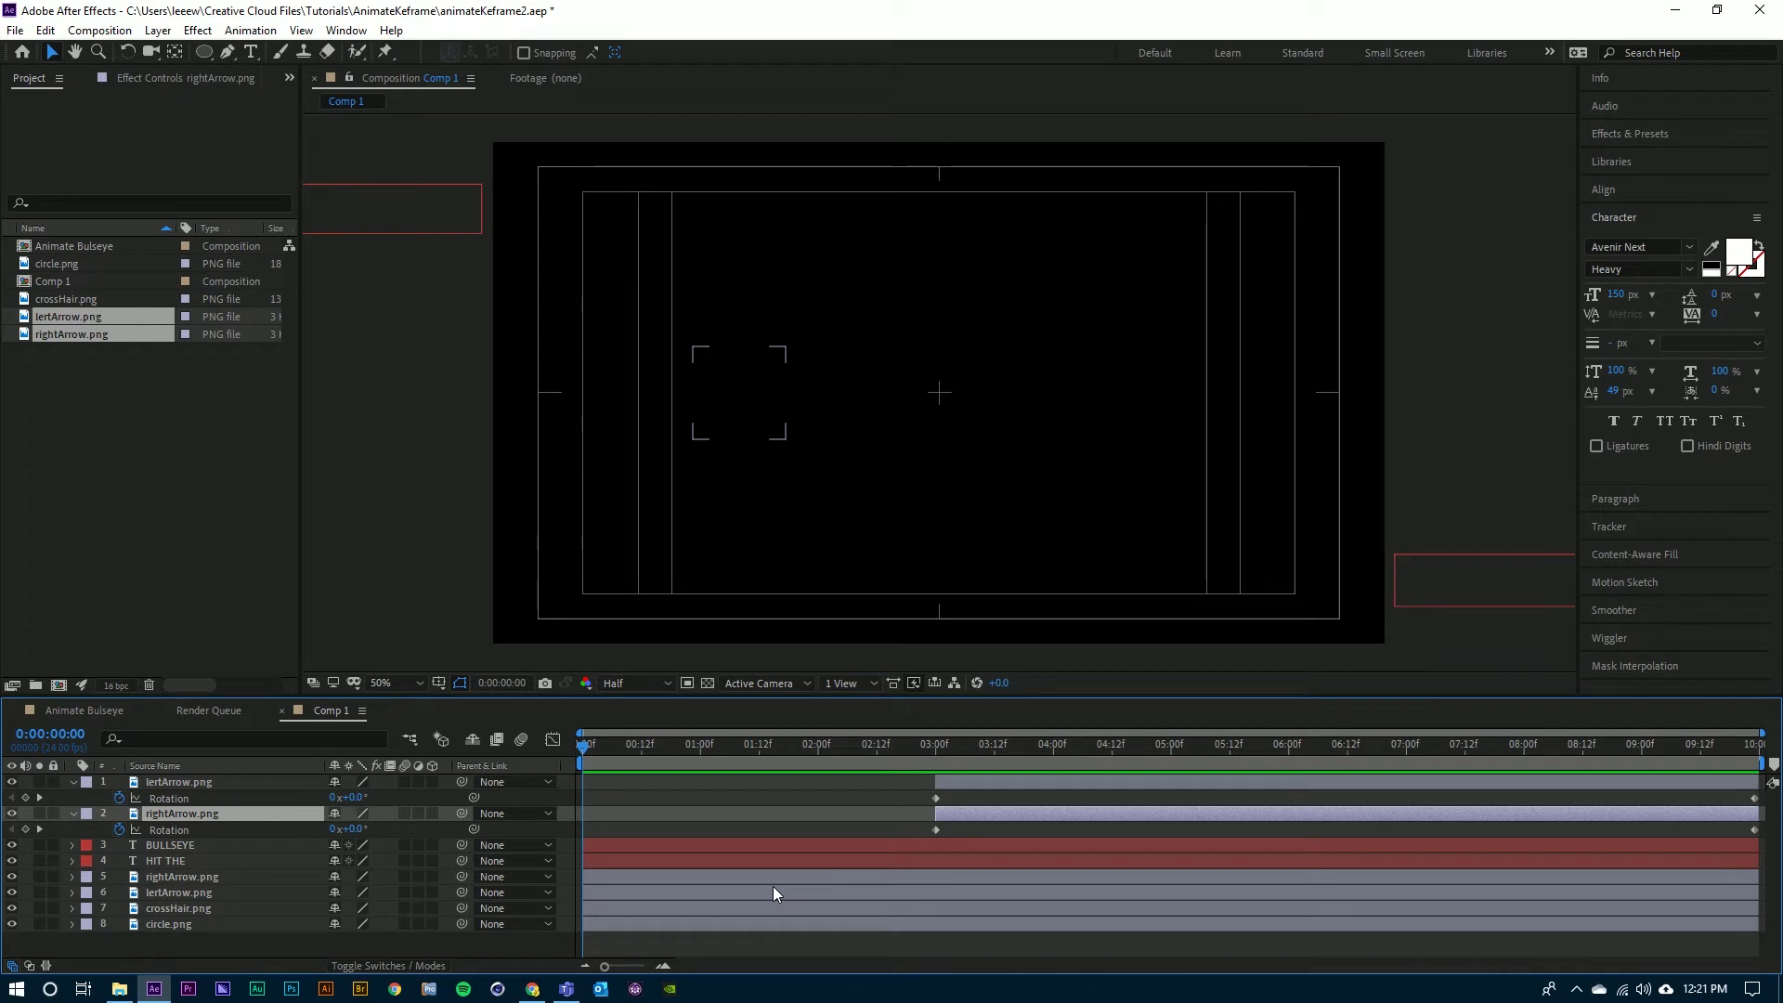
key(space)
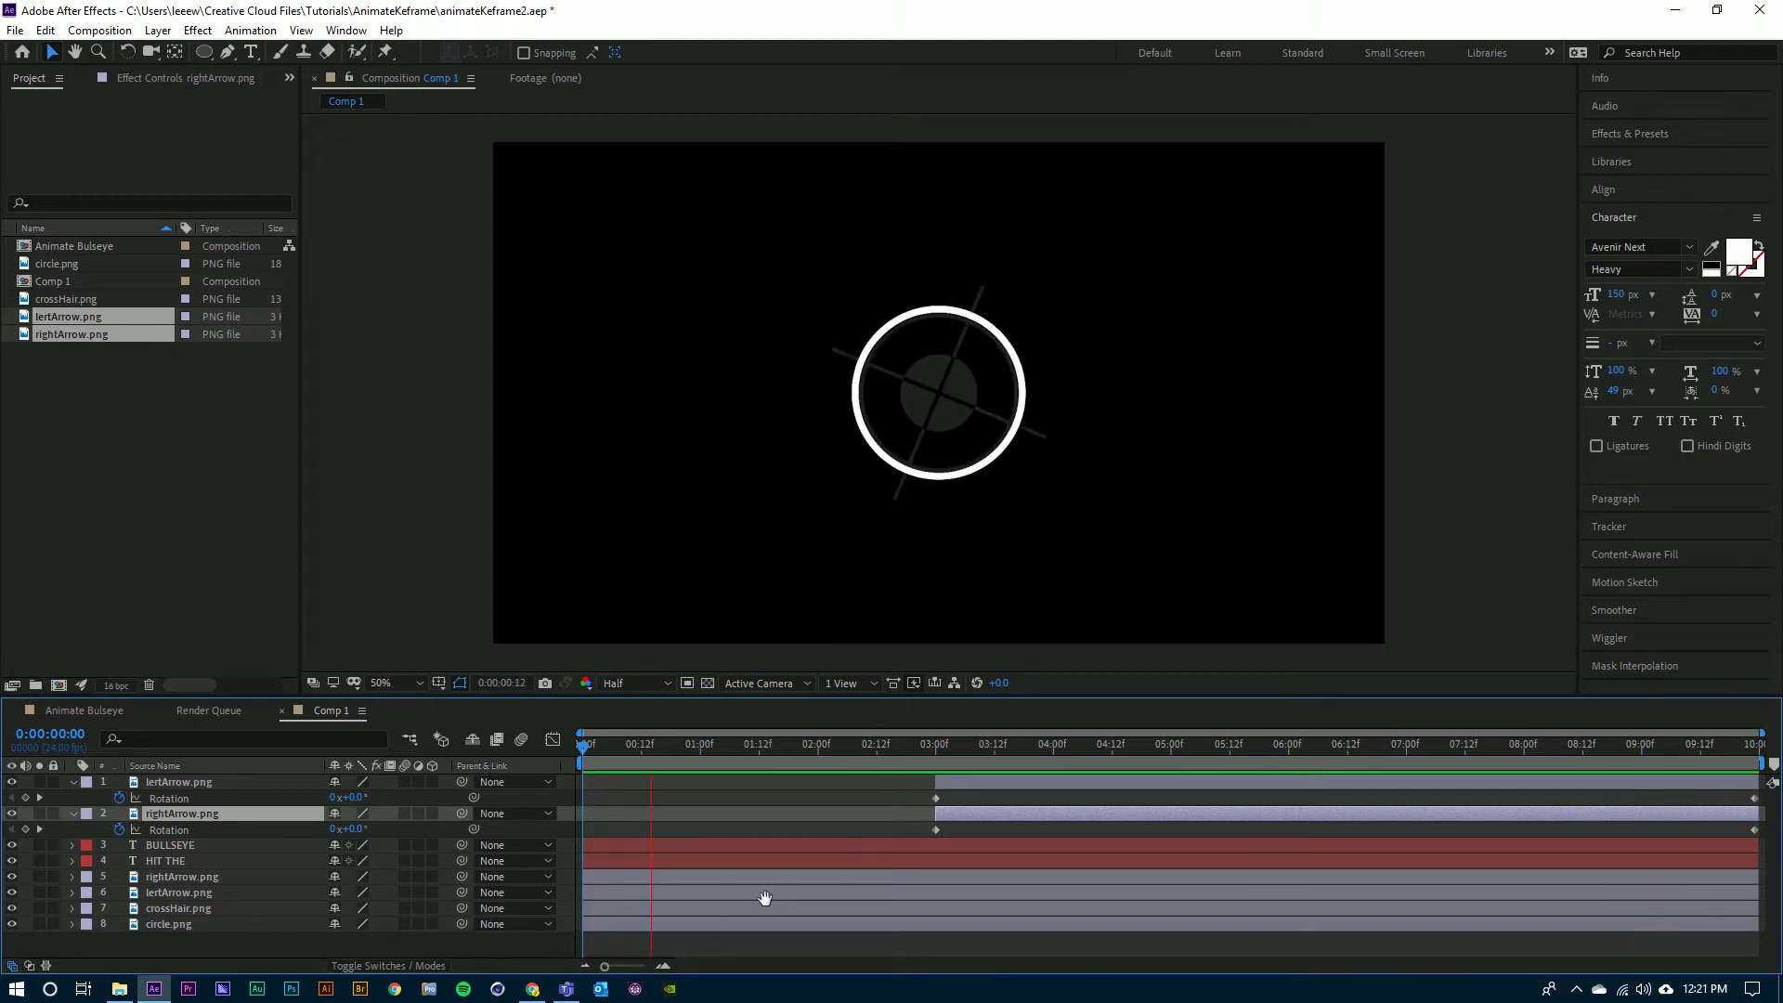
key(space)
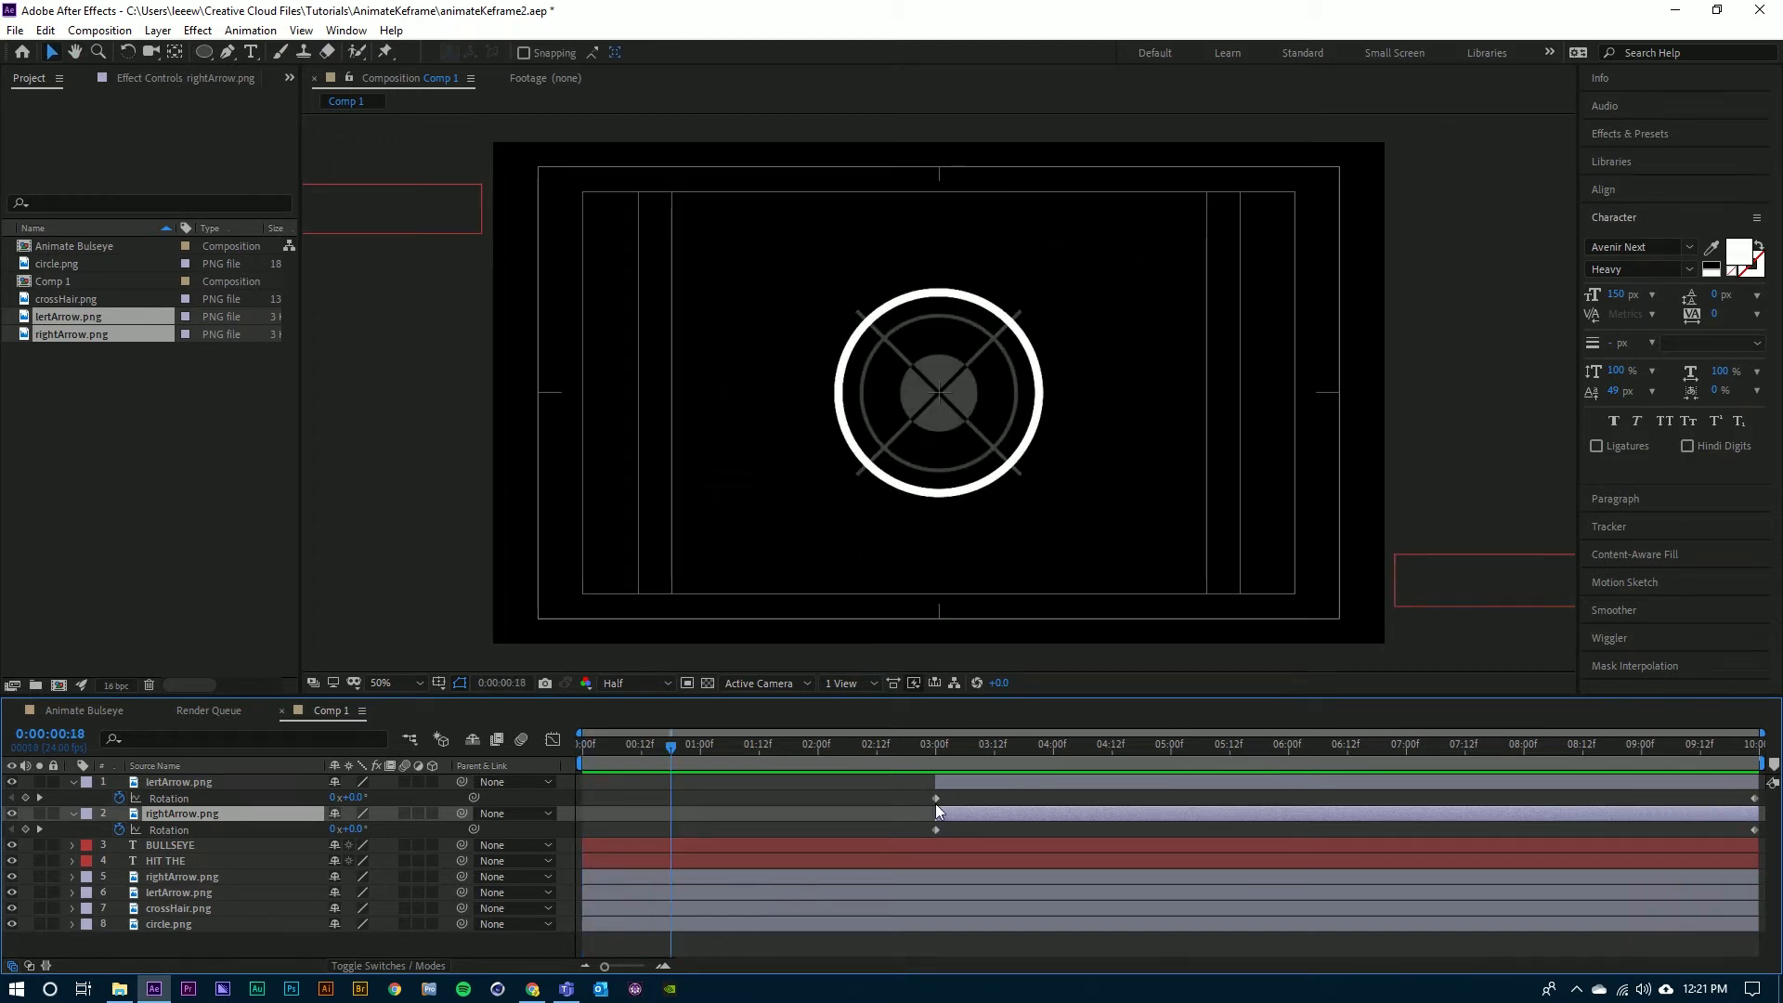
click(167, 782)
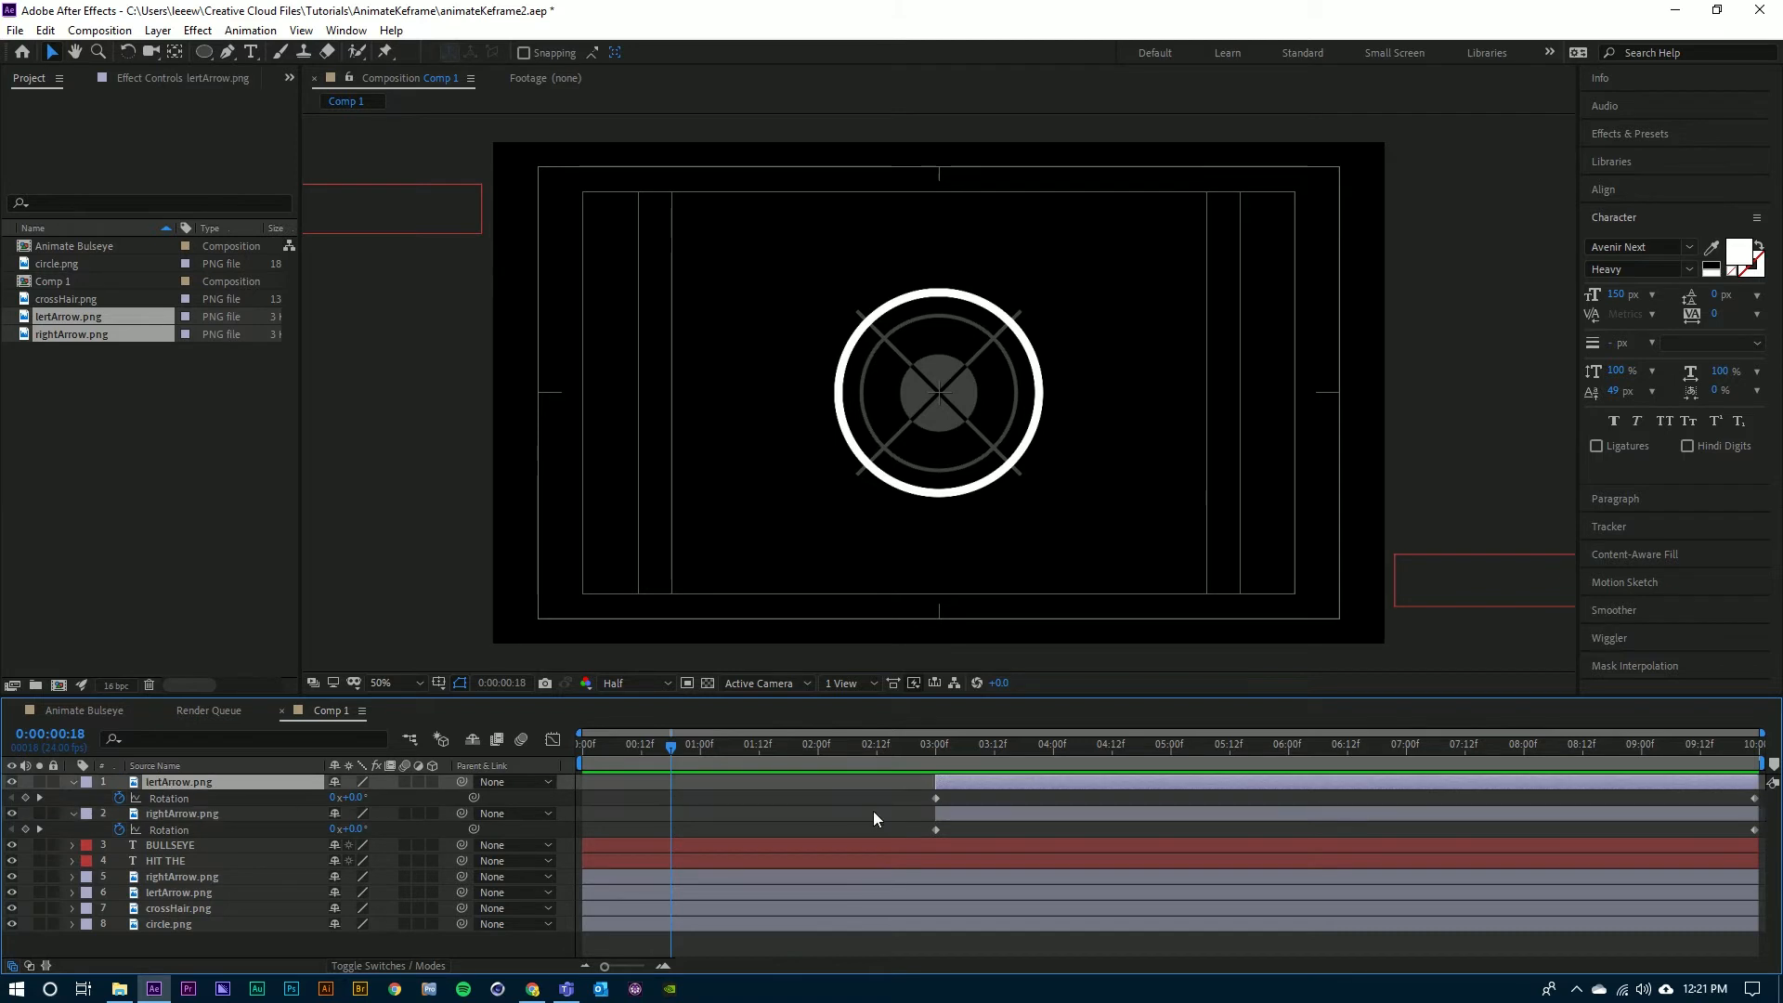
drag(1012, 754, 1145, 749)
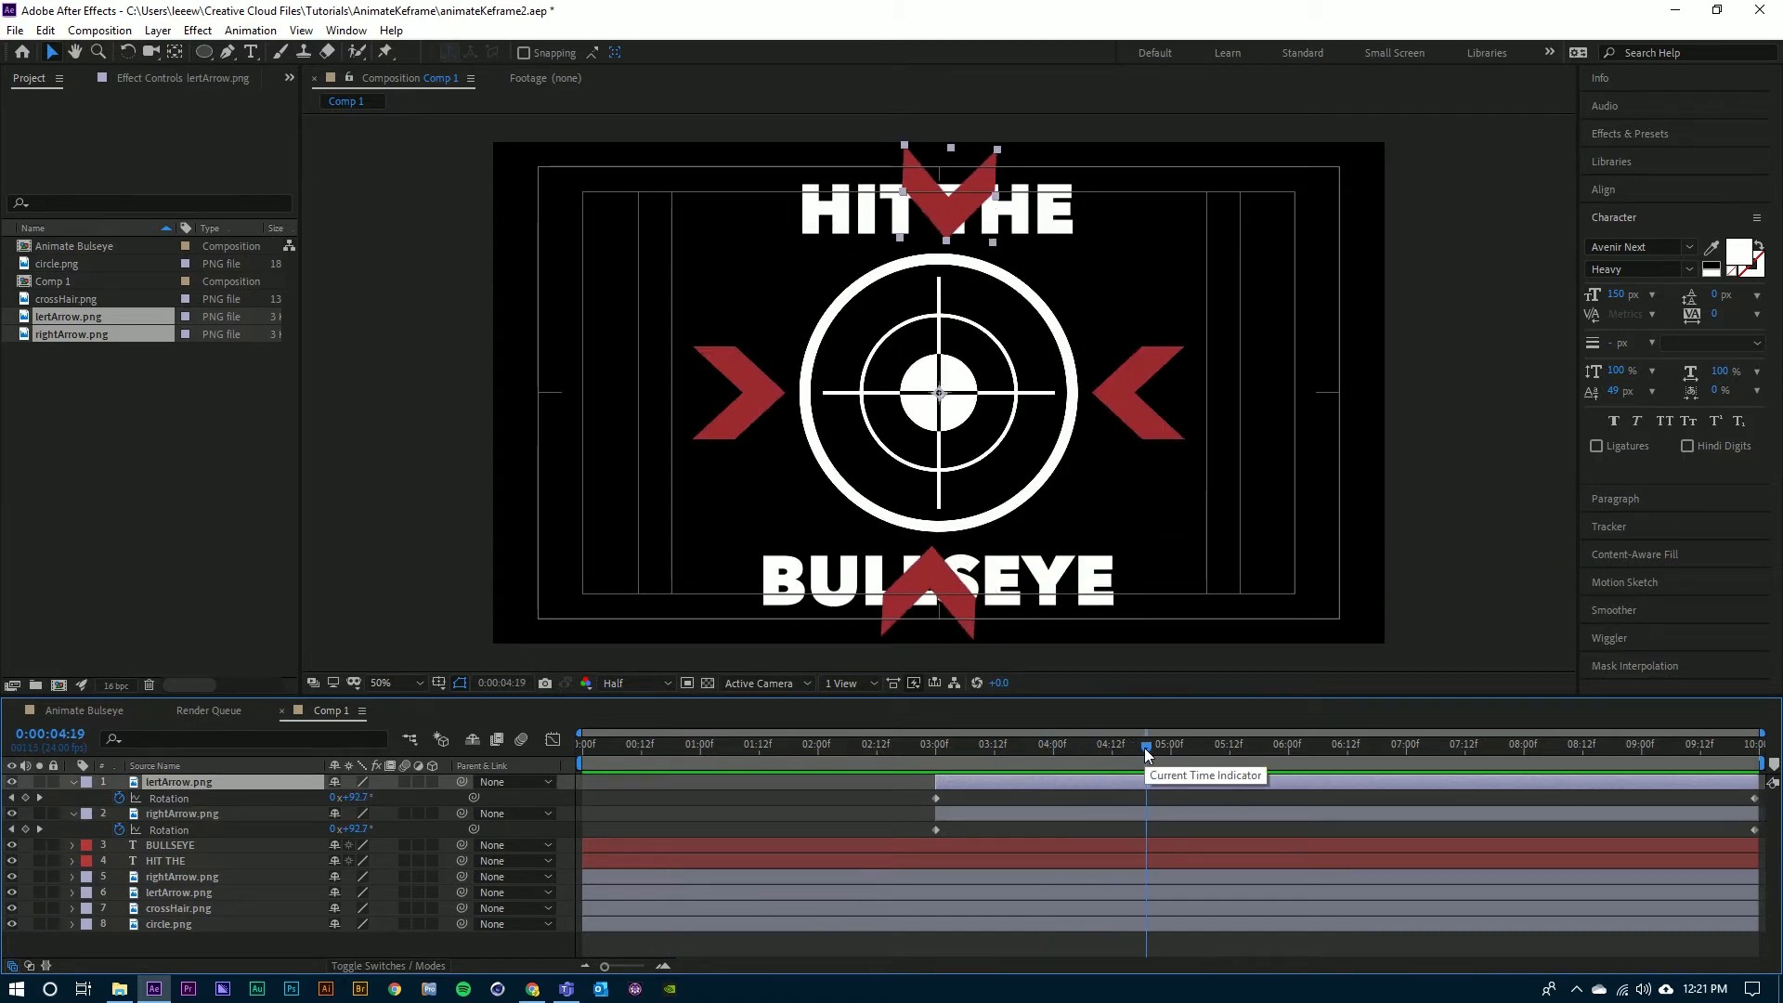
- Move the two trimmed arrow layers directly below the HIT THE text layer and preview the animation from the start
shift+click(195, 814)
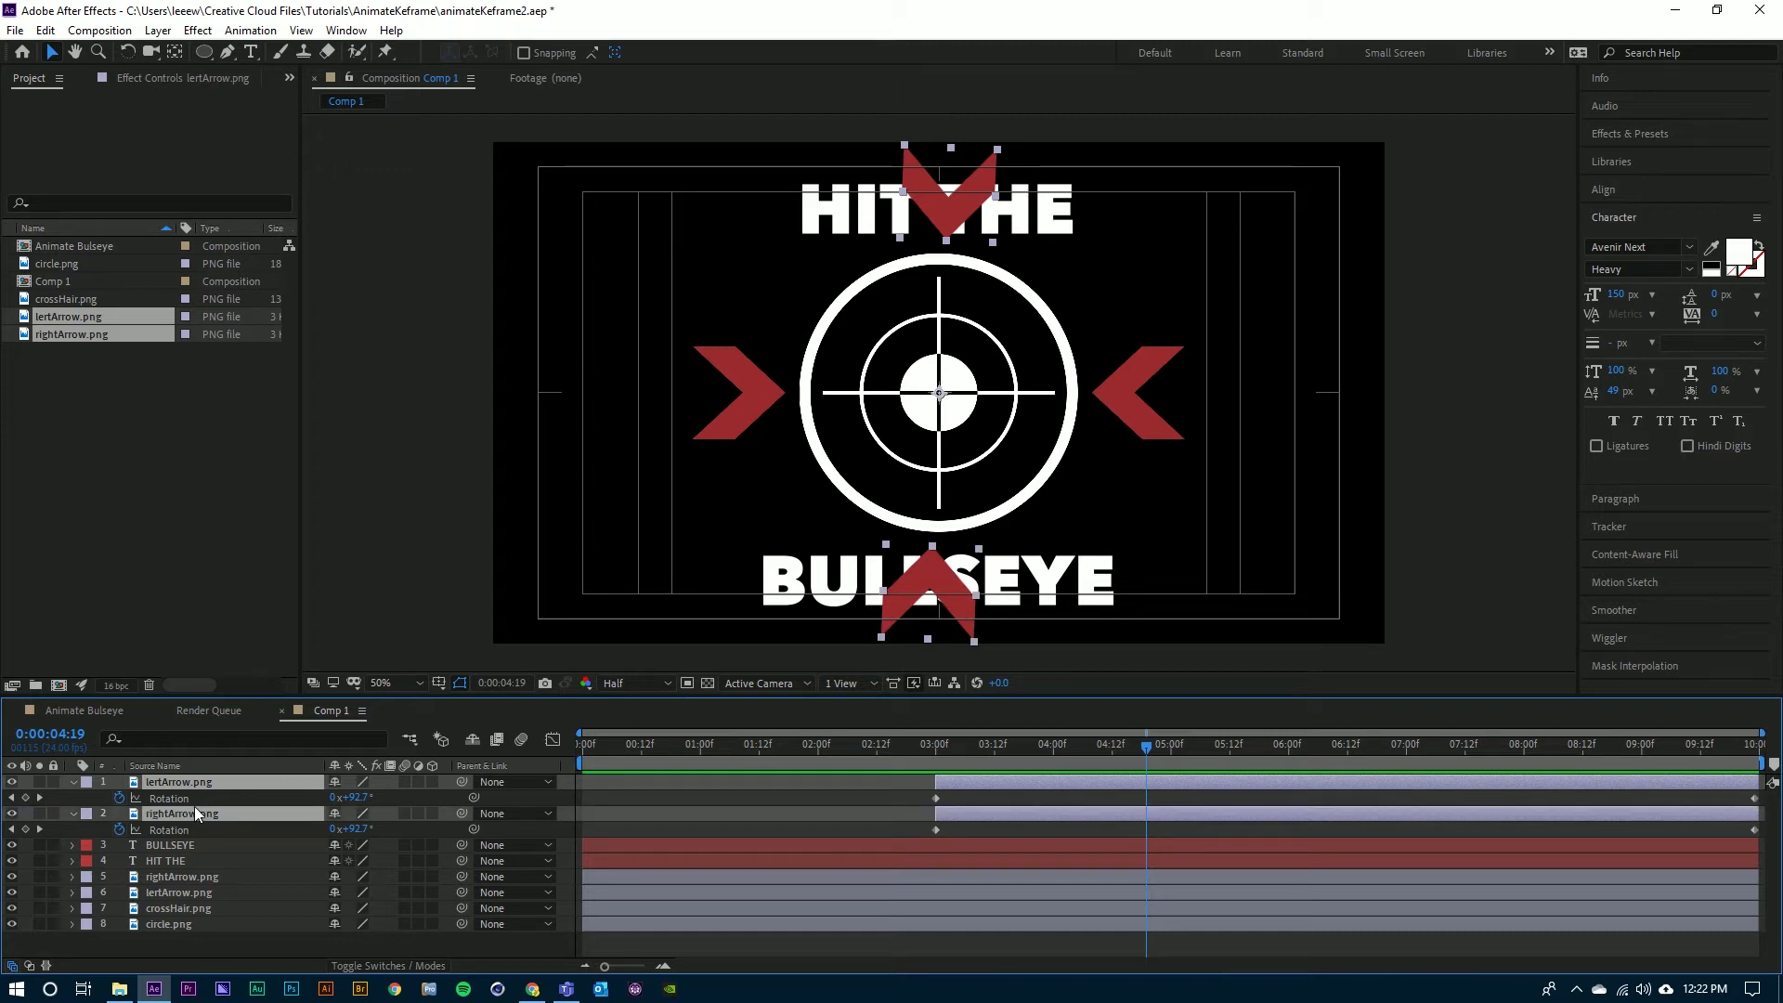
drag(193, 813, 194, 869)
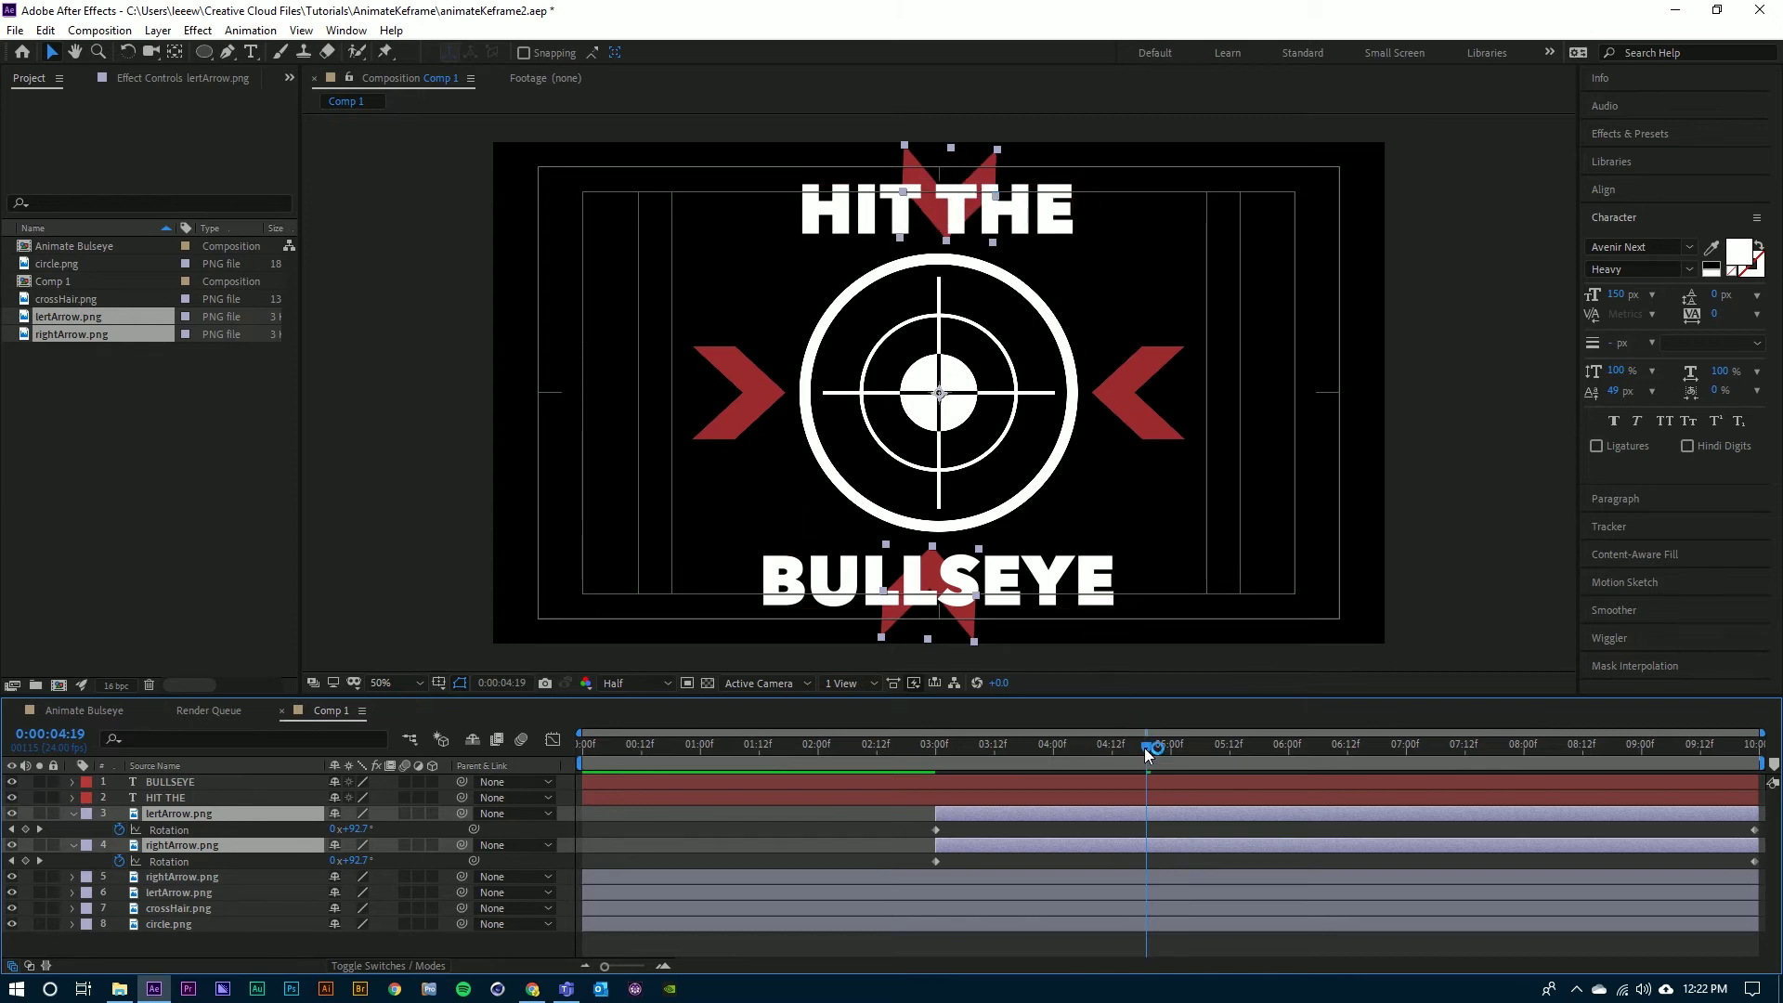
drag(1145, 748, 506, 739)
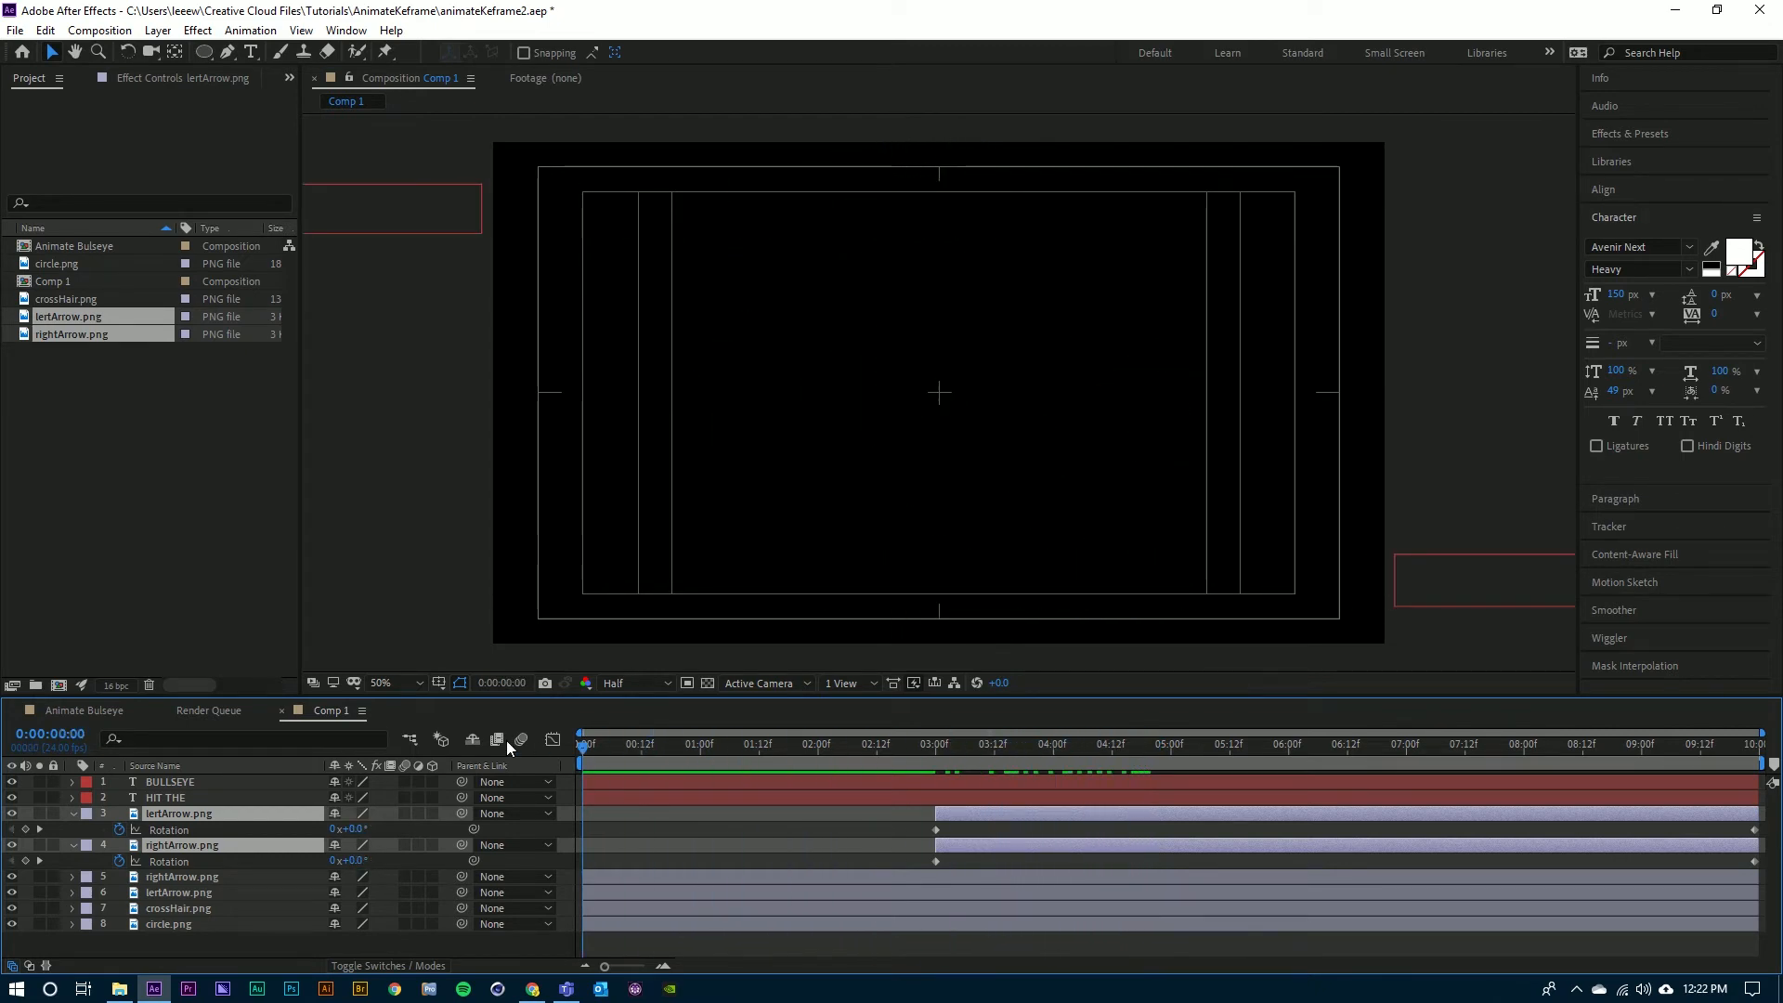
key(space)
- Add a 100% Opacity keyframe at 0:00:03:00 to the two untrimmed rightArrow.png and lertArrow.png layers, with the trimmed arrow layers collapsed
drag(978, 749, 936, 760)
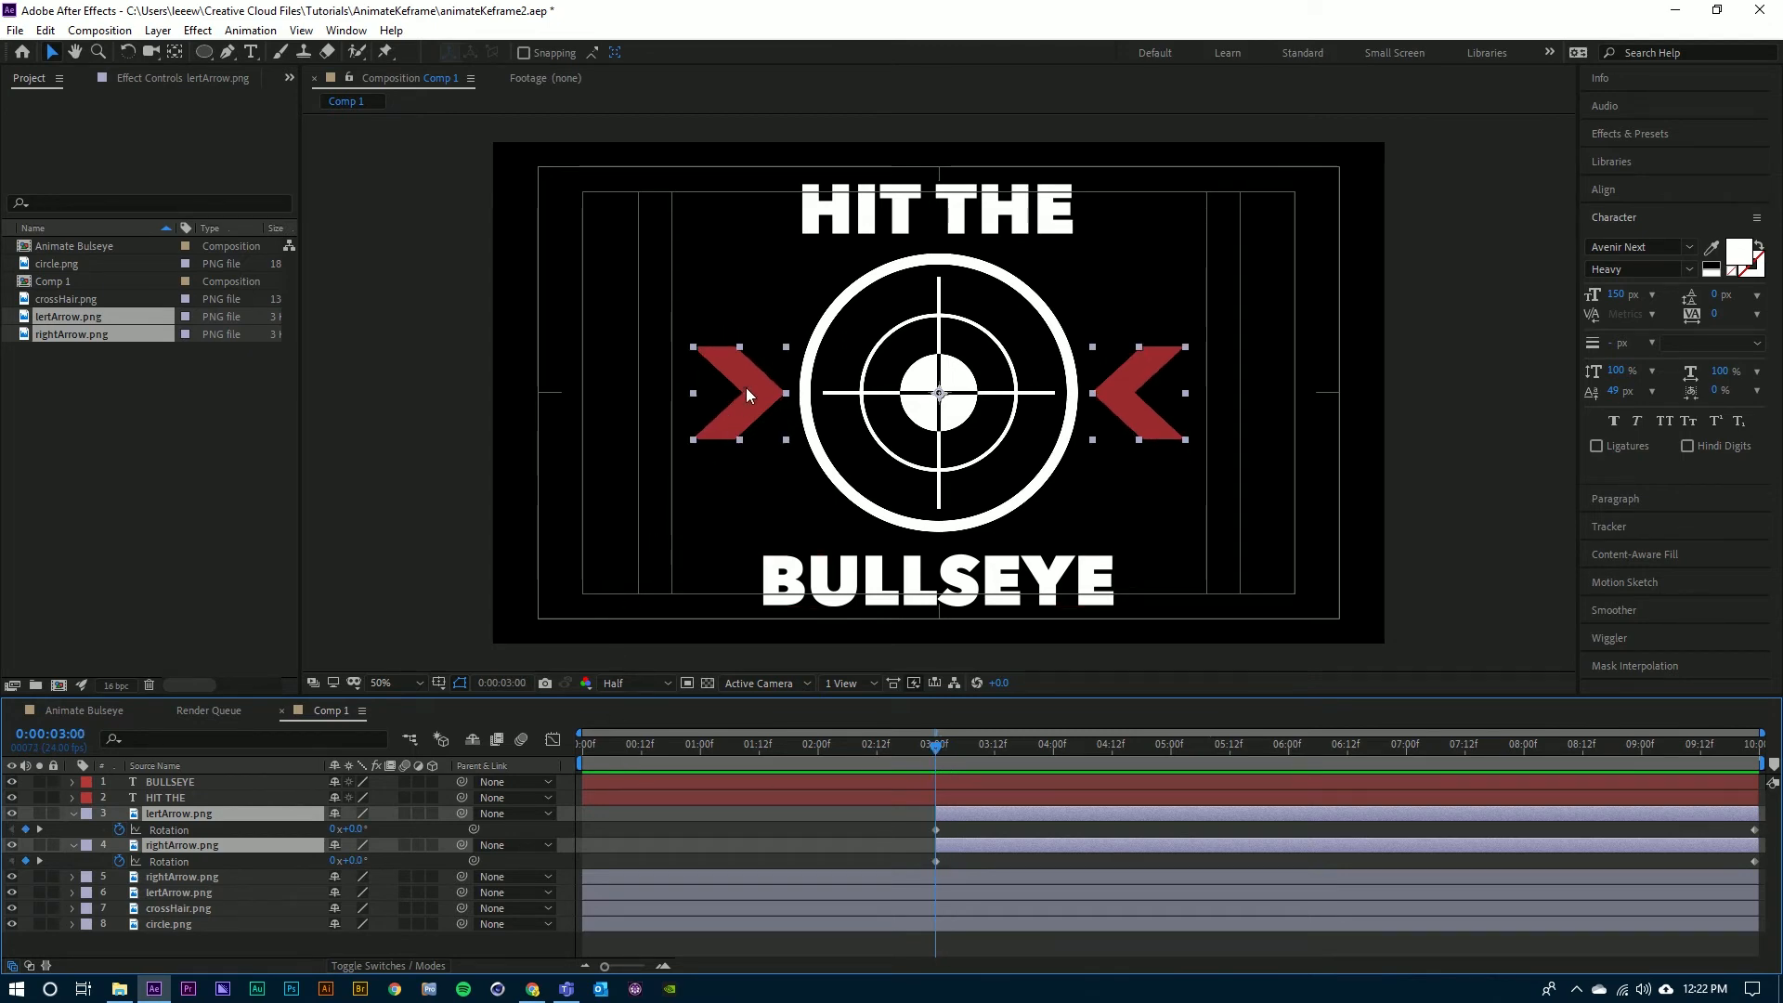
click(73, 812)
click(203, 906)
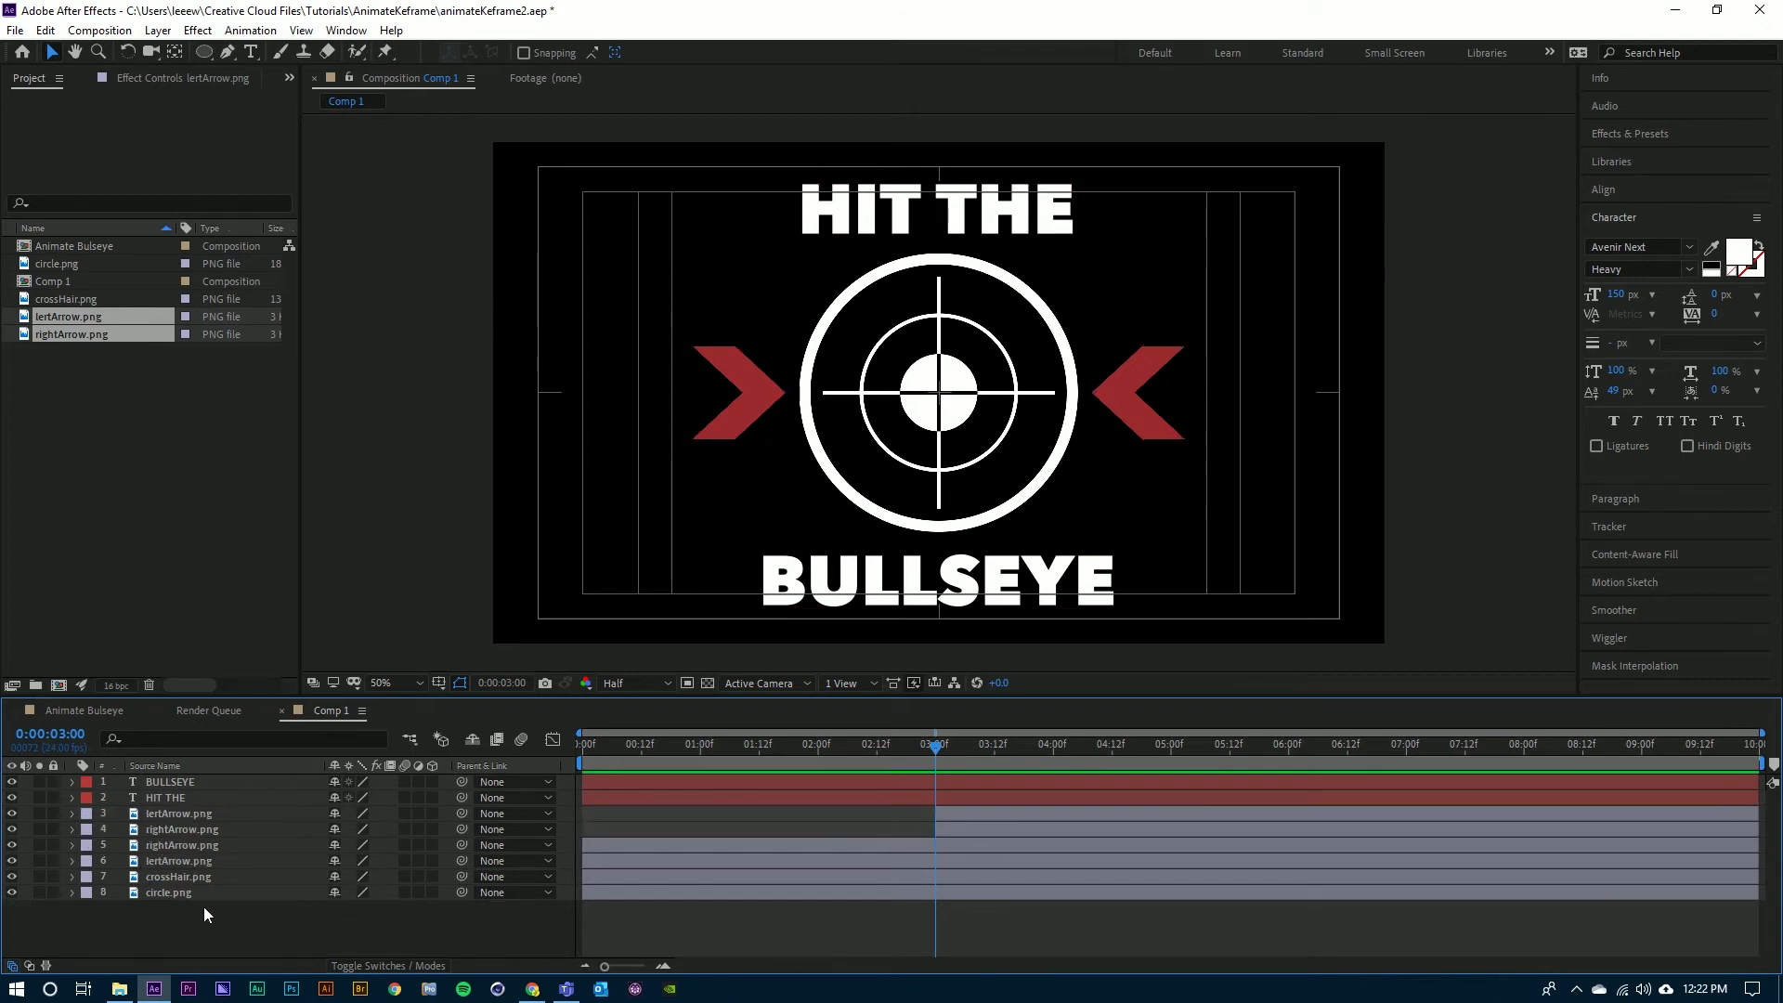
click(180, 849)
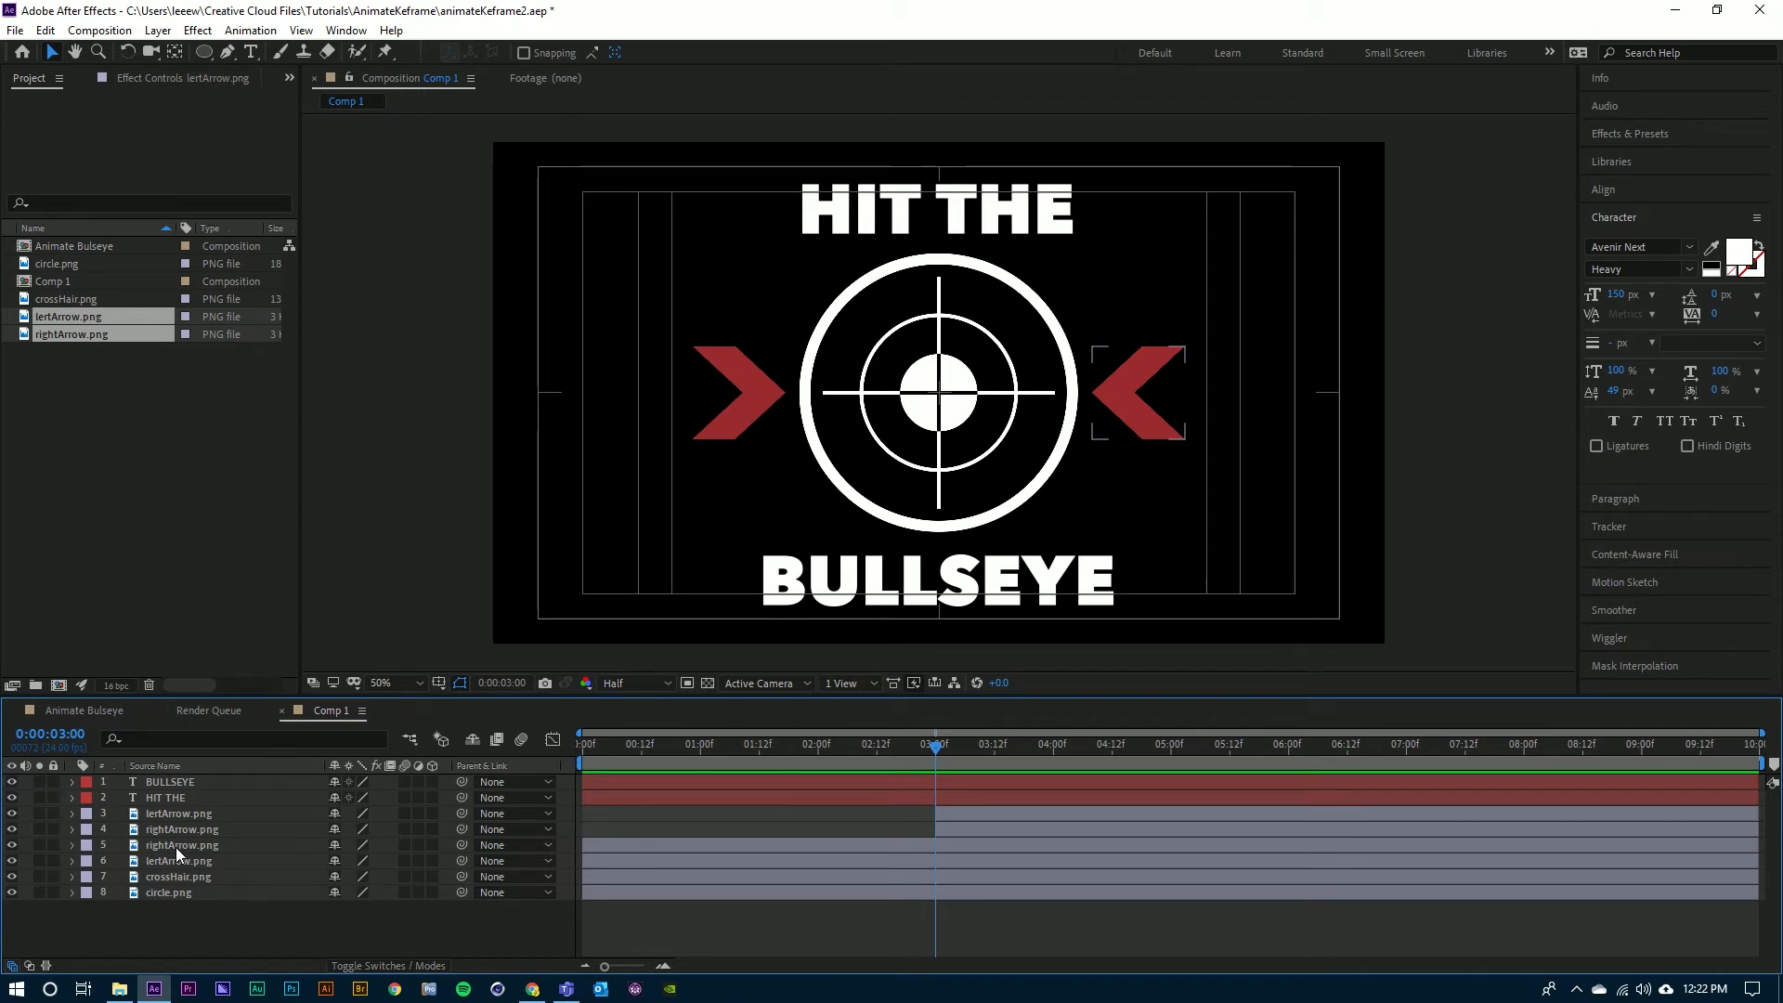
click(231, 858)
click(169, 843)
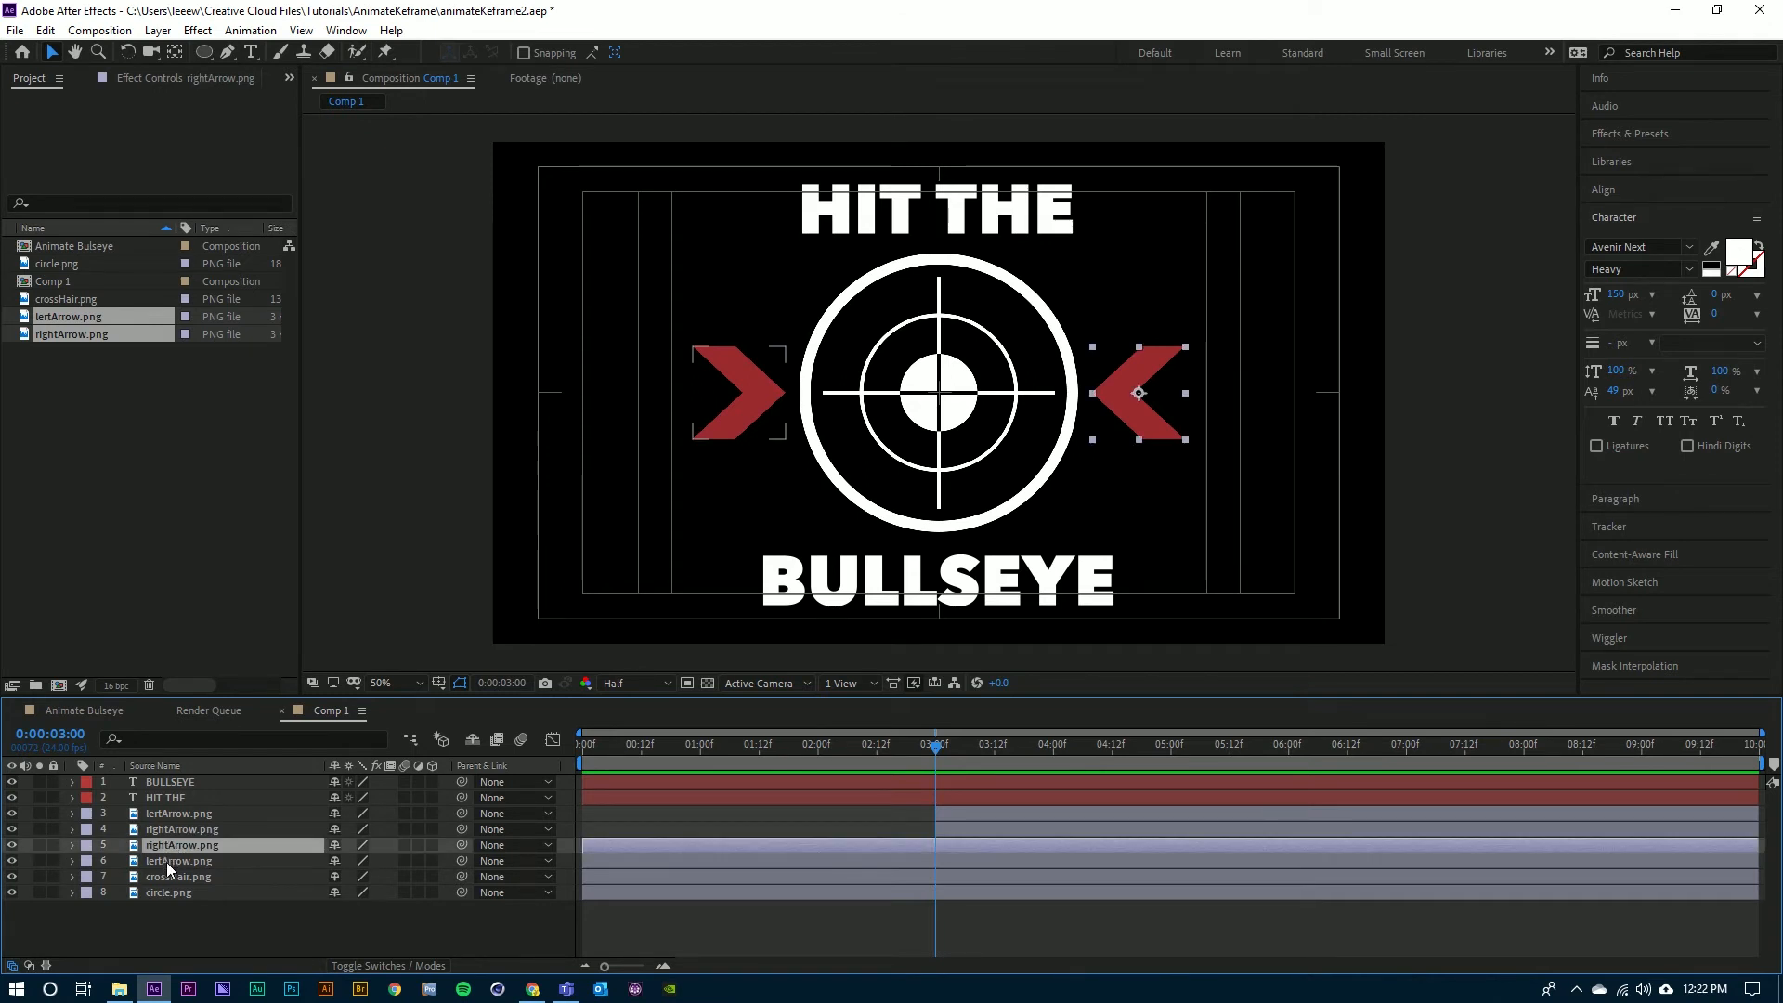
shift+click(166, 862)
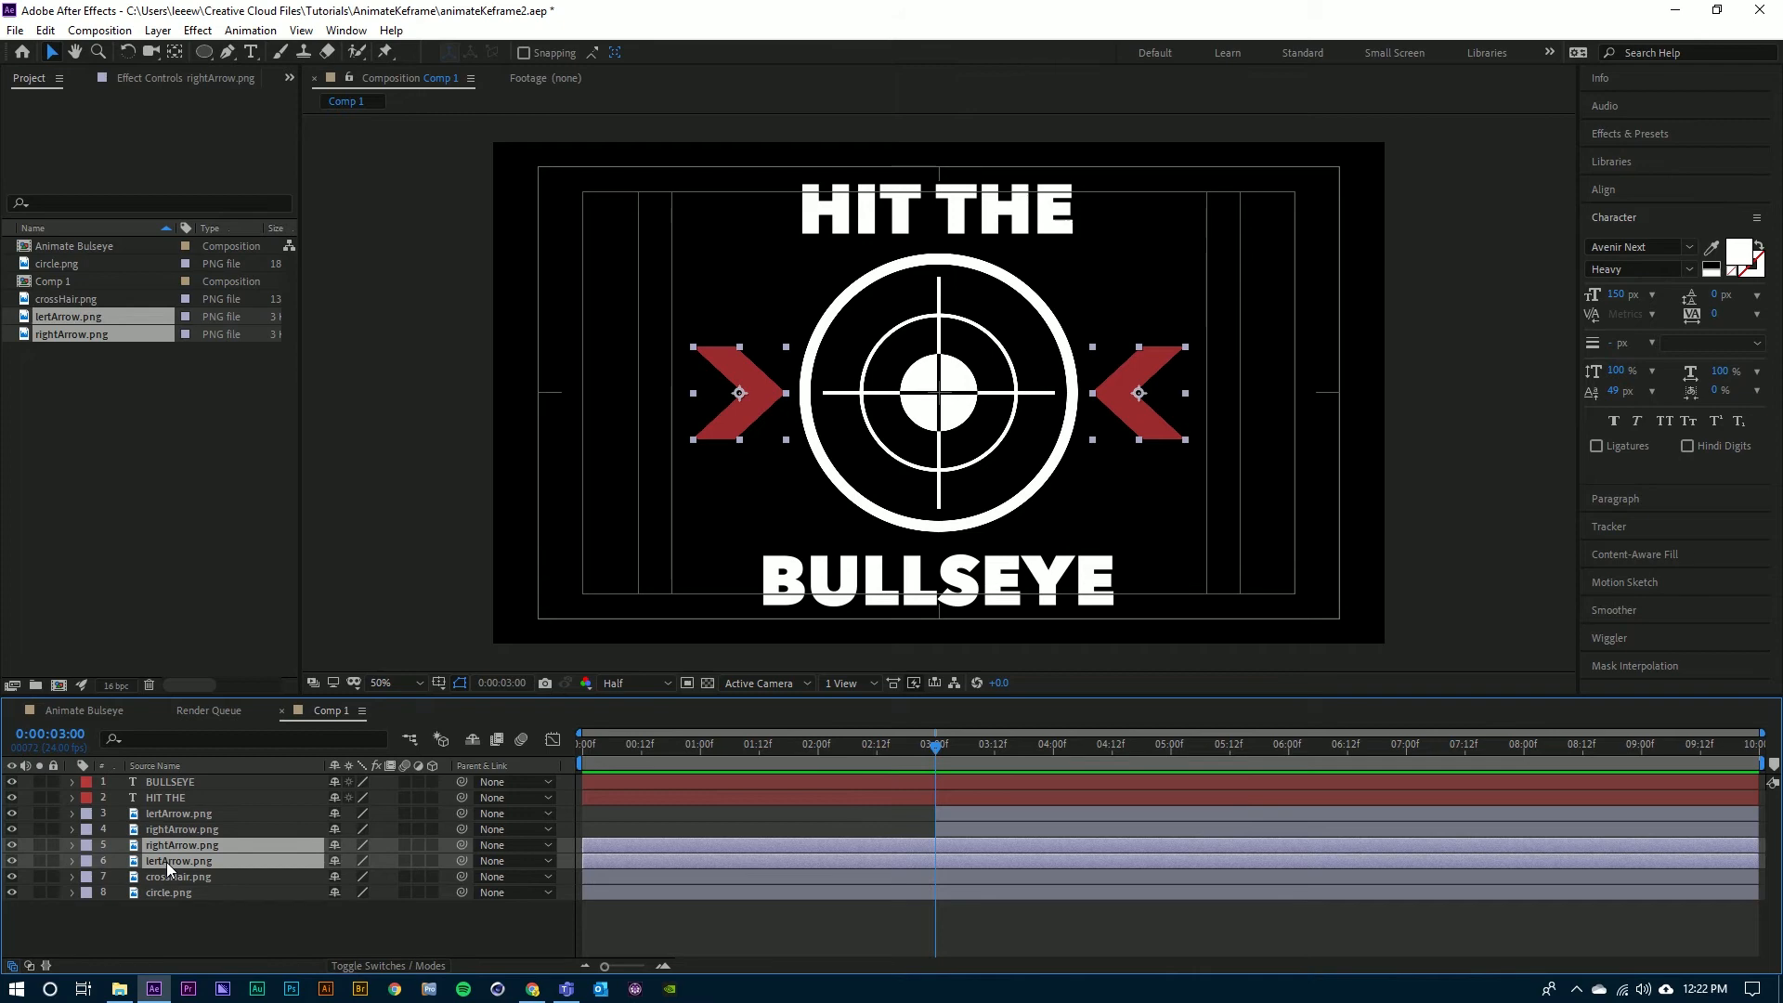
key(t)
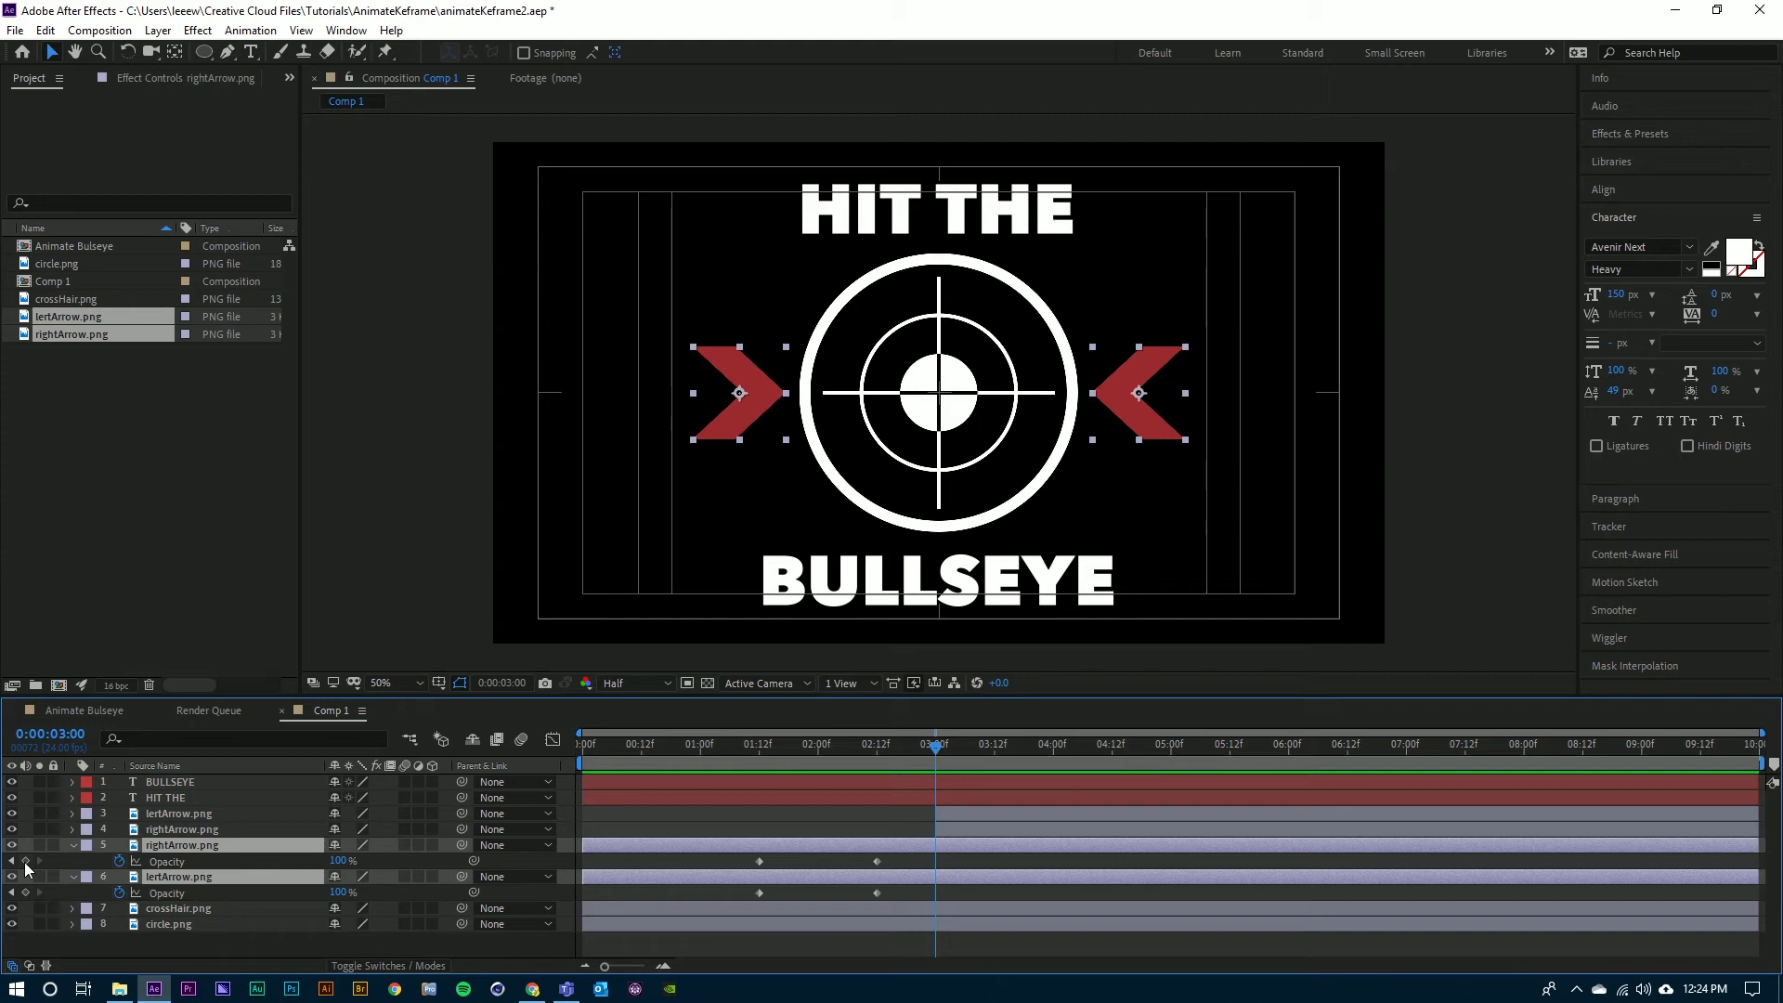
click(25, 862)
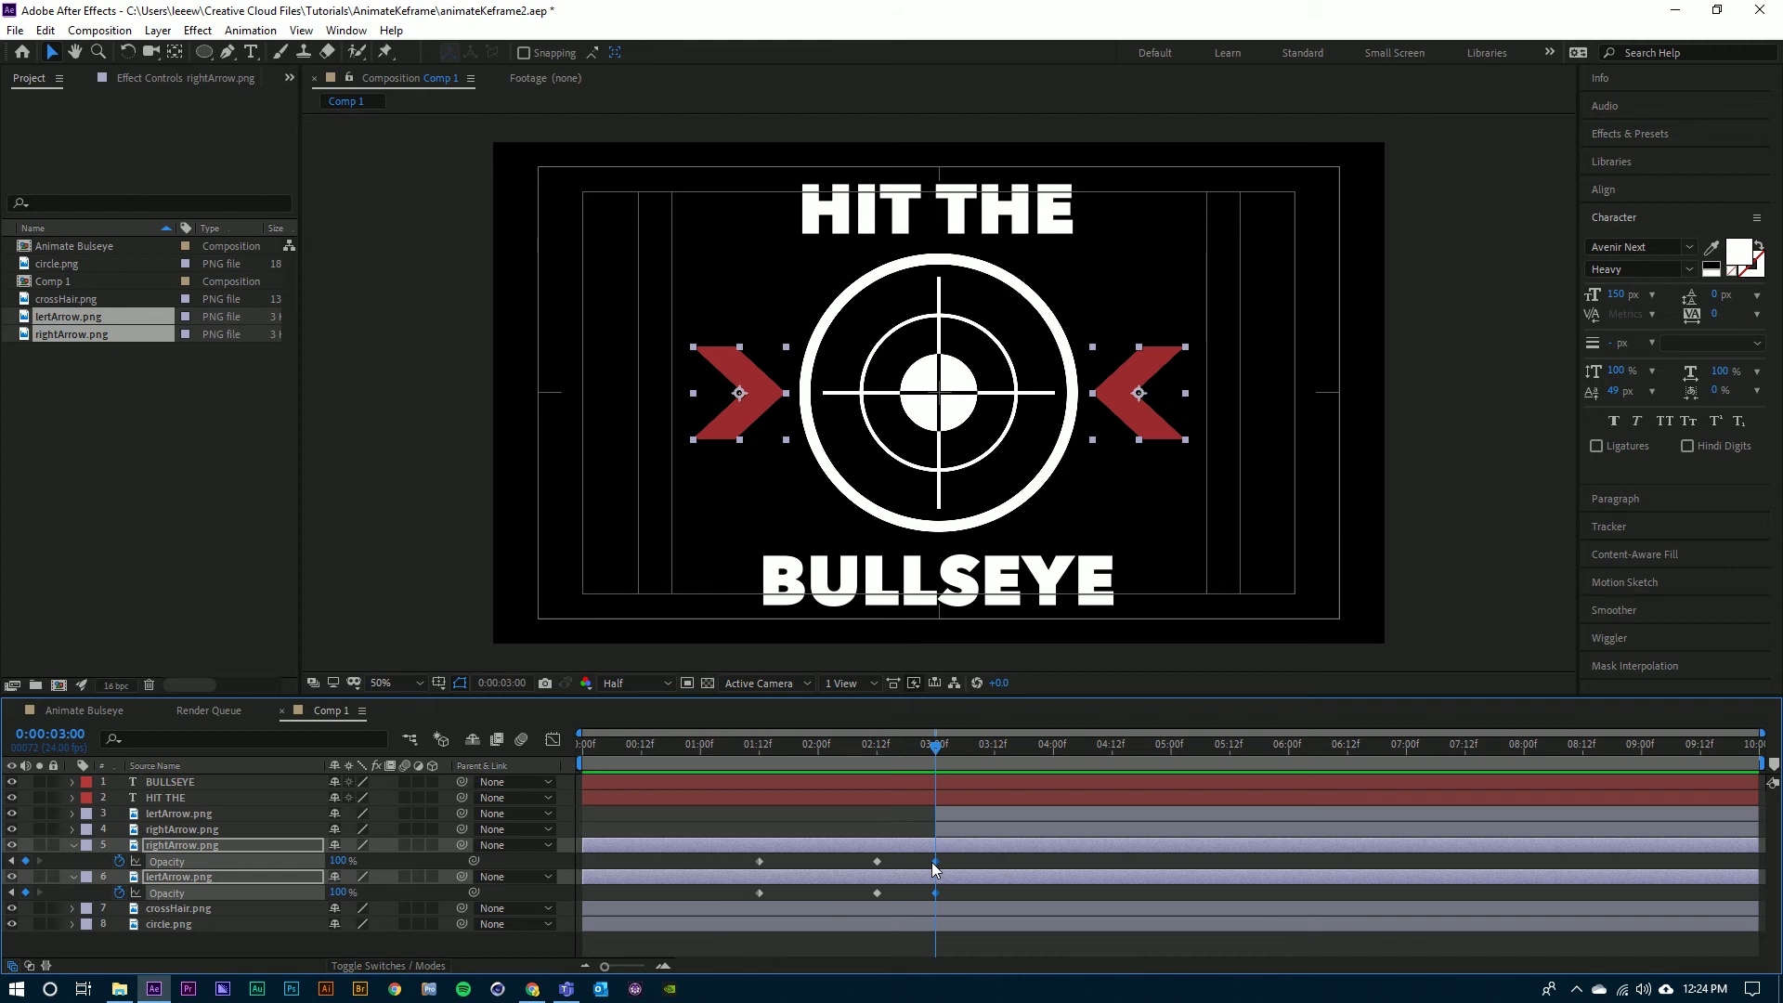
- Set the Opacity of both untrimmed arrow layers to 0% at 0:00:03:12 and to 100% at 0:00:04:00
click(994, 749)
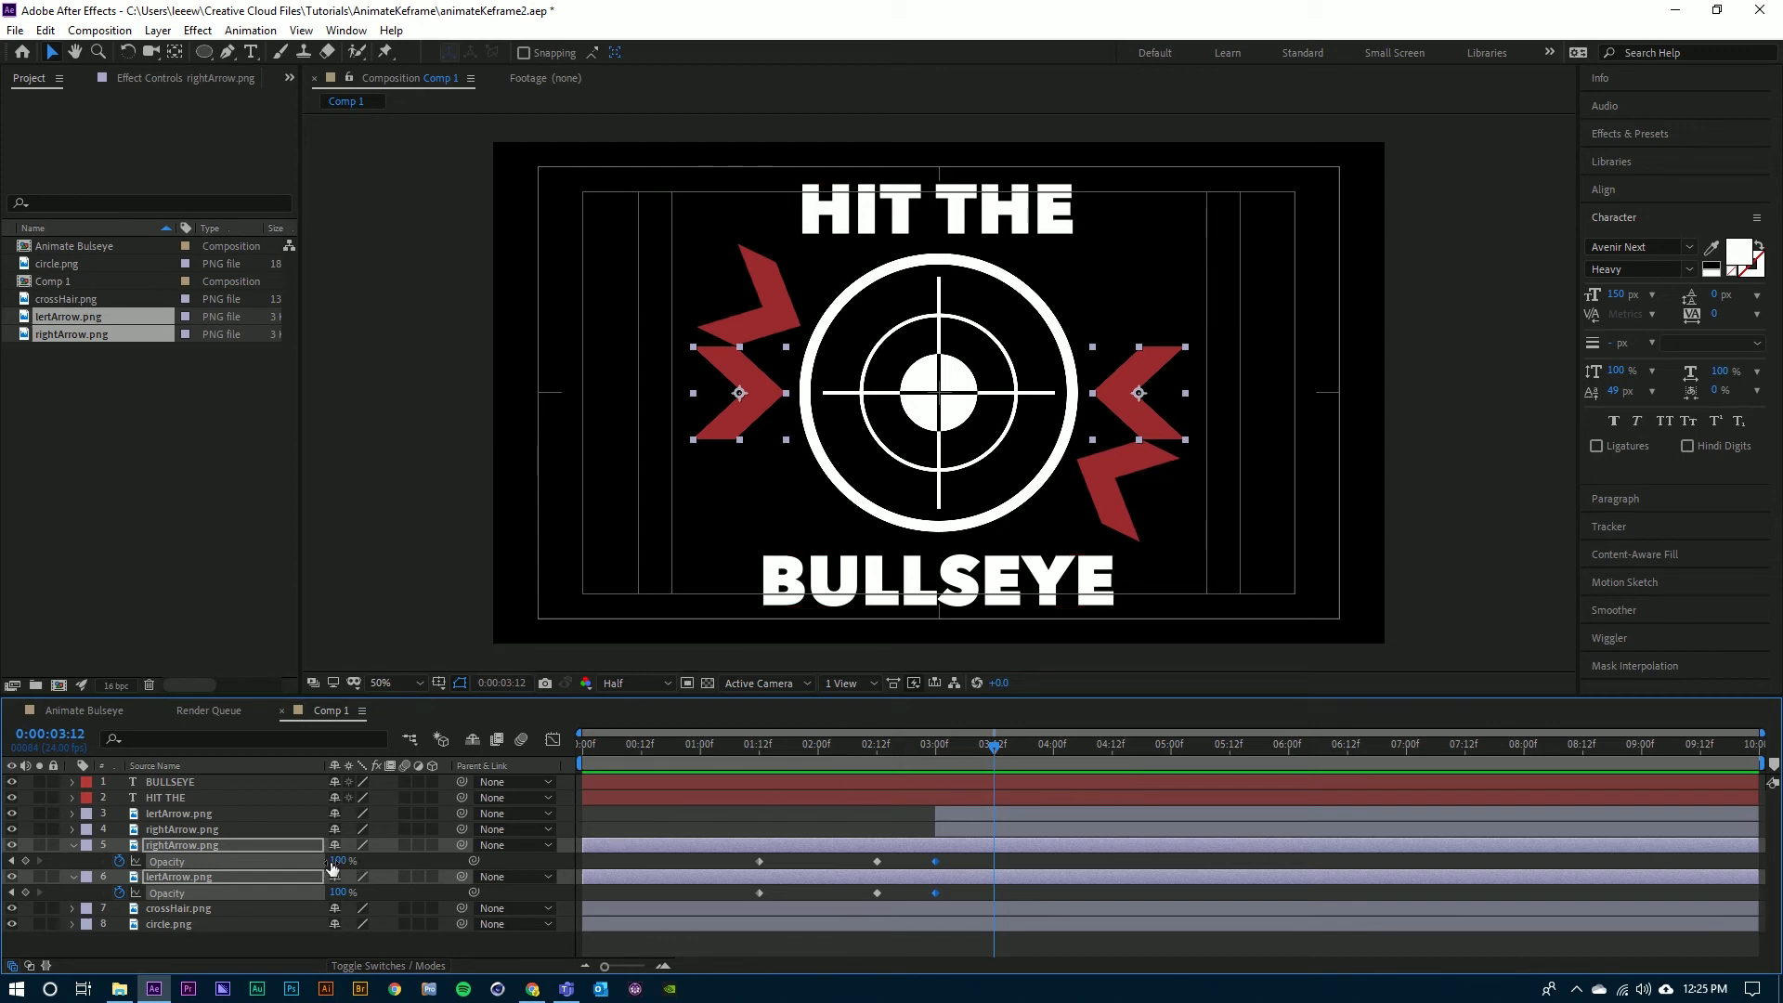
drag(338, 867, 168, 862)
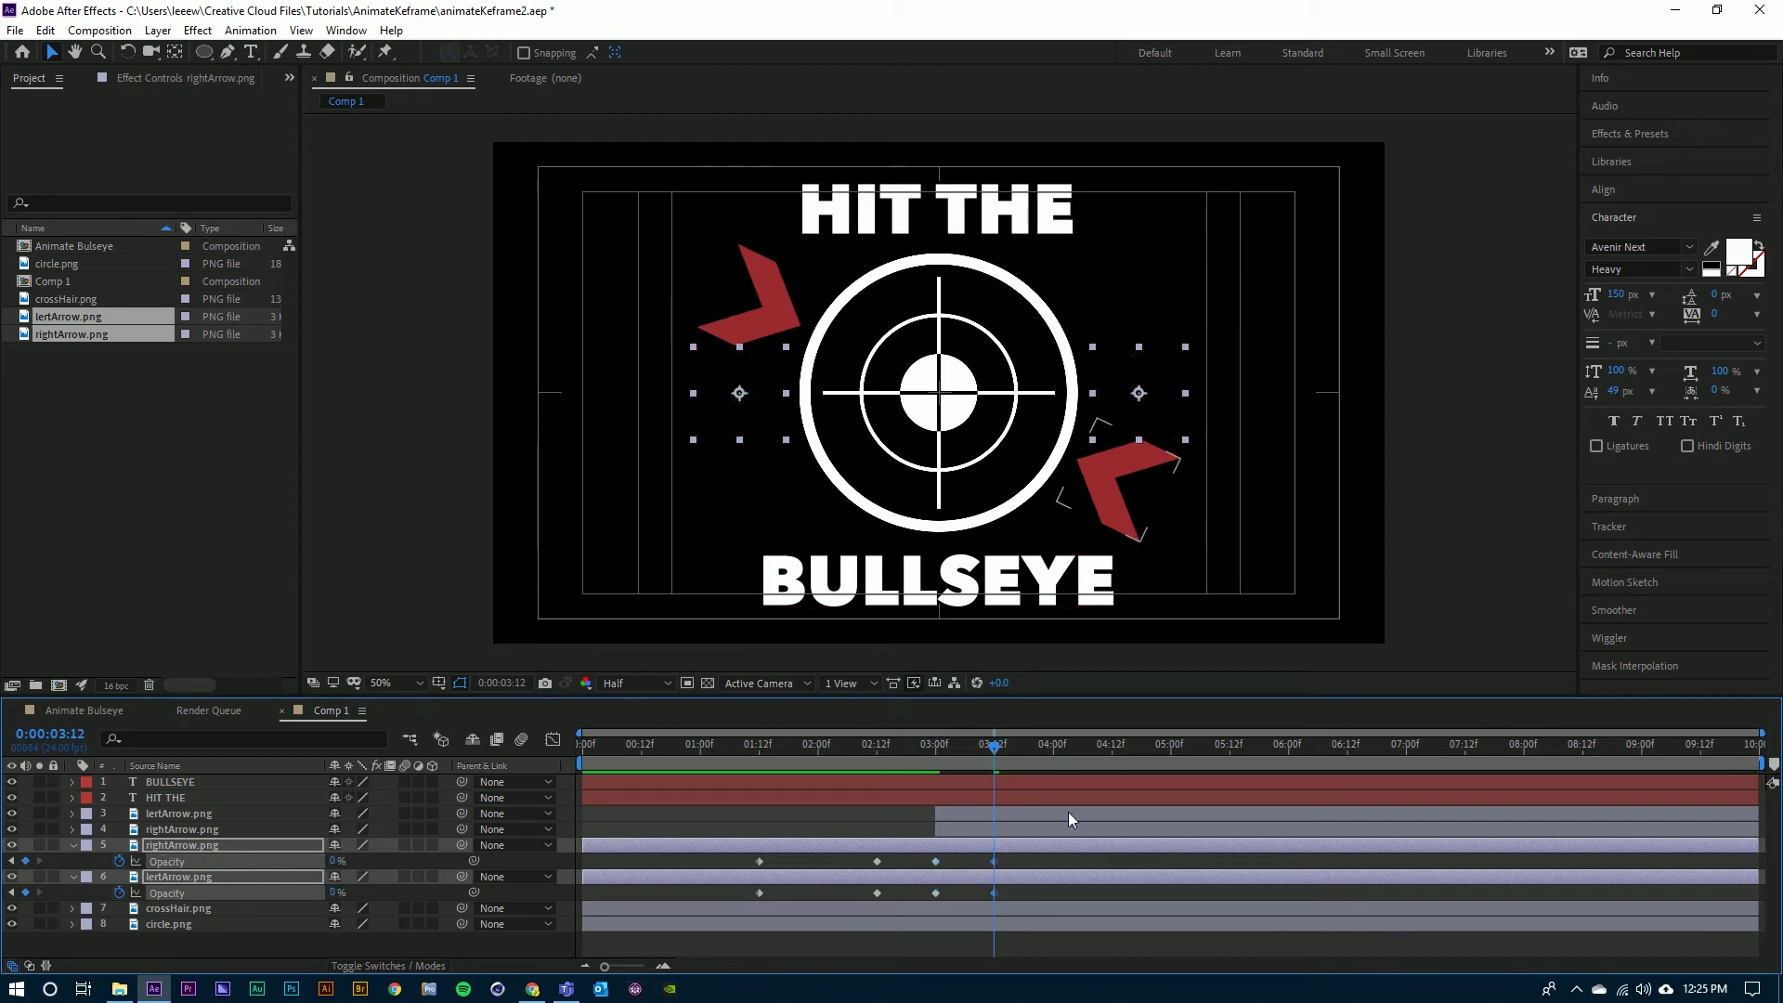
click(1056, 744)
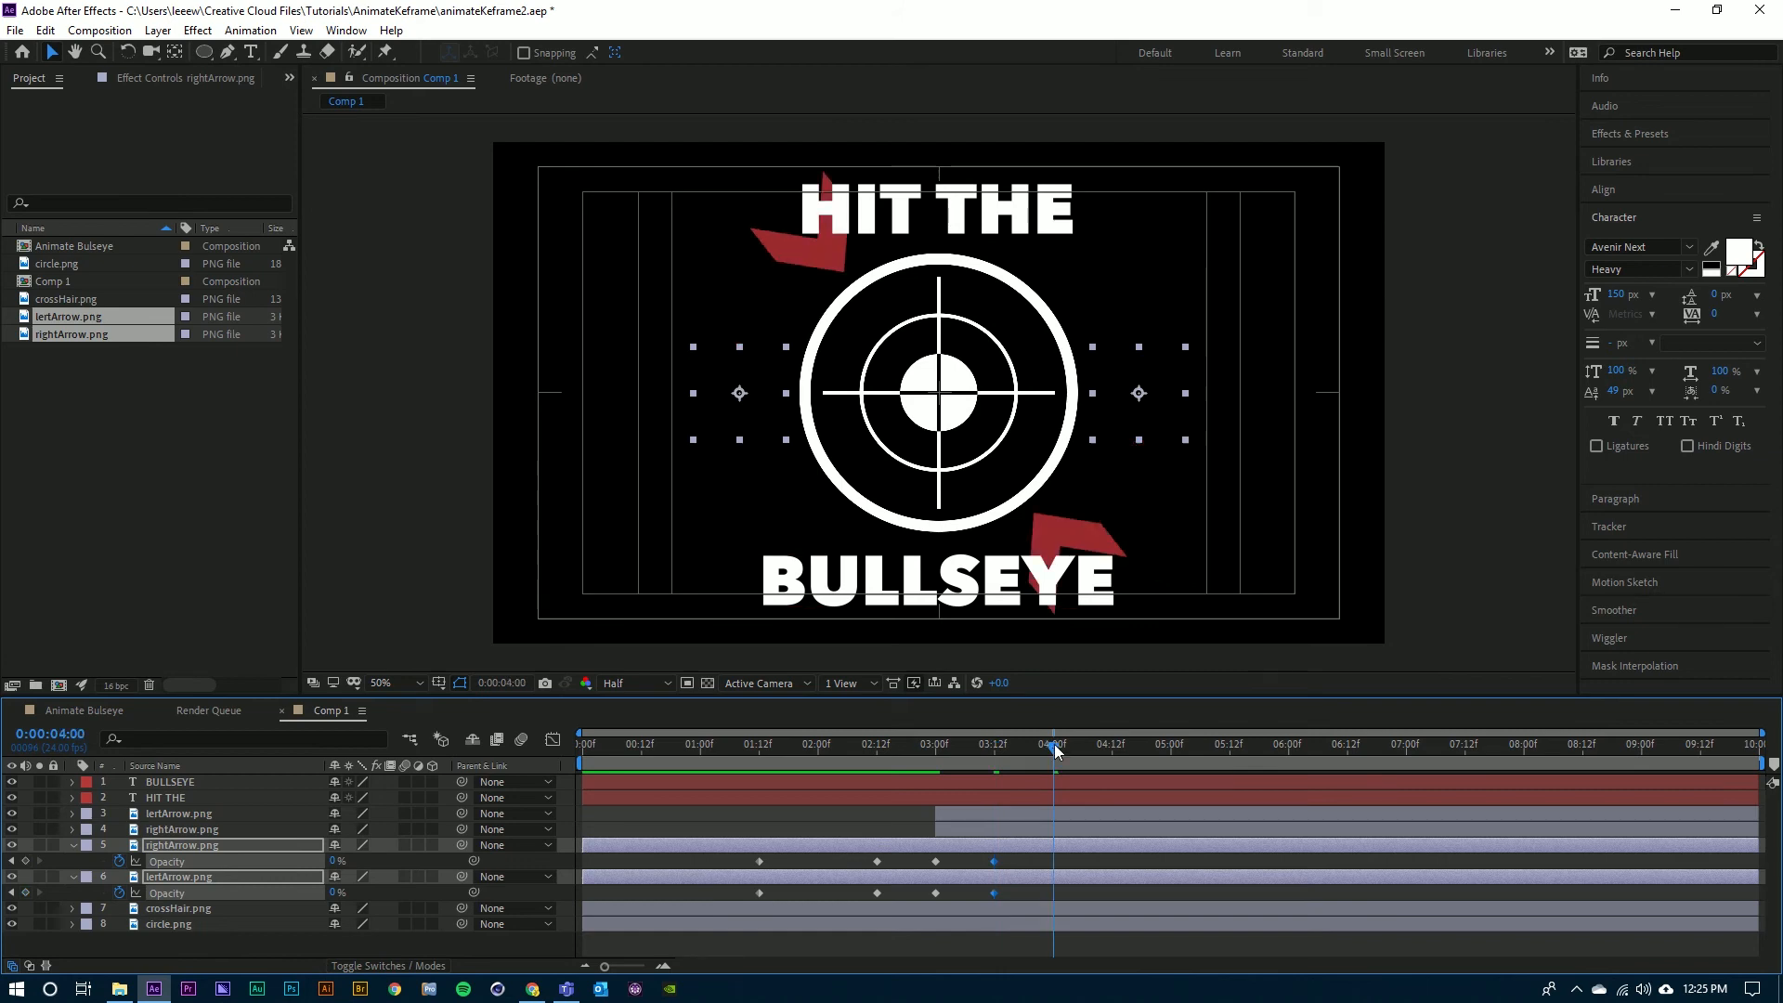
drag(336, 862, 539, 866)
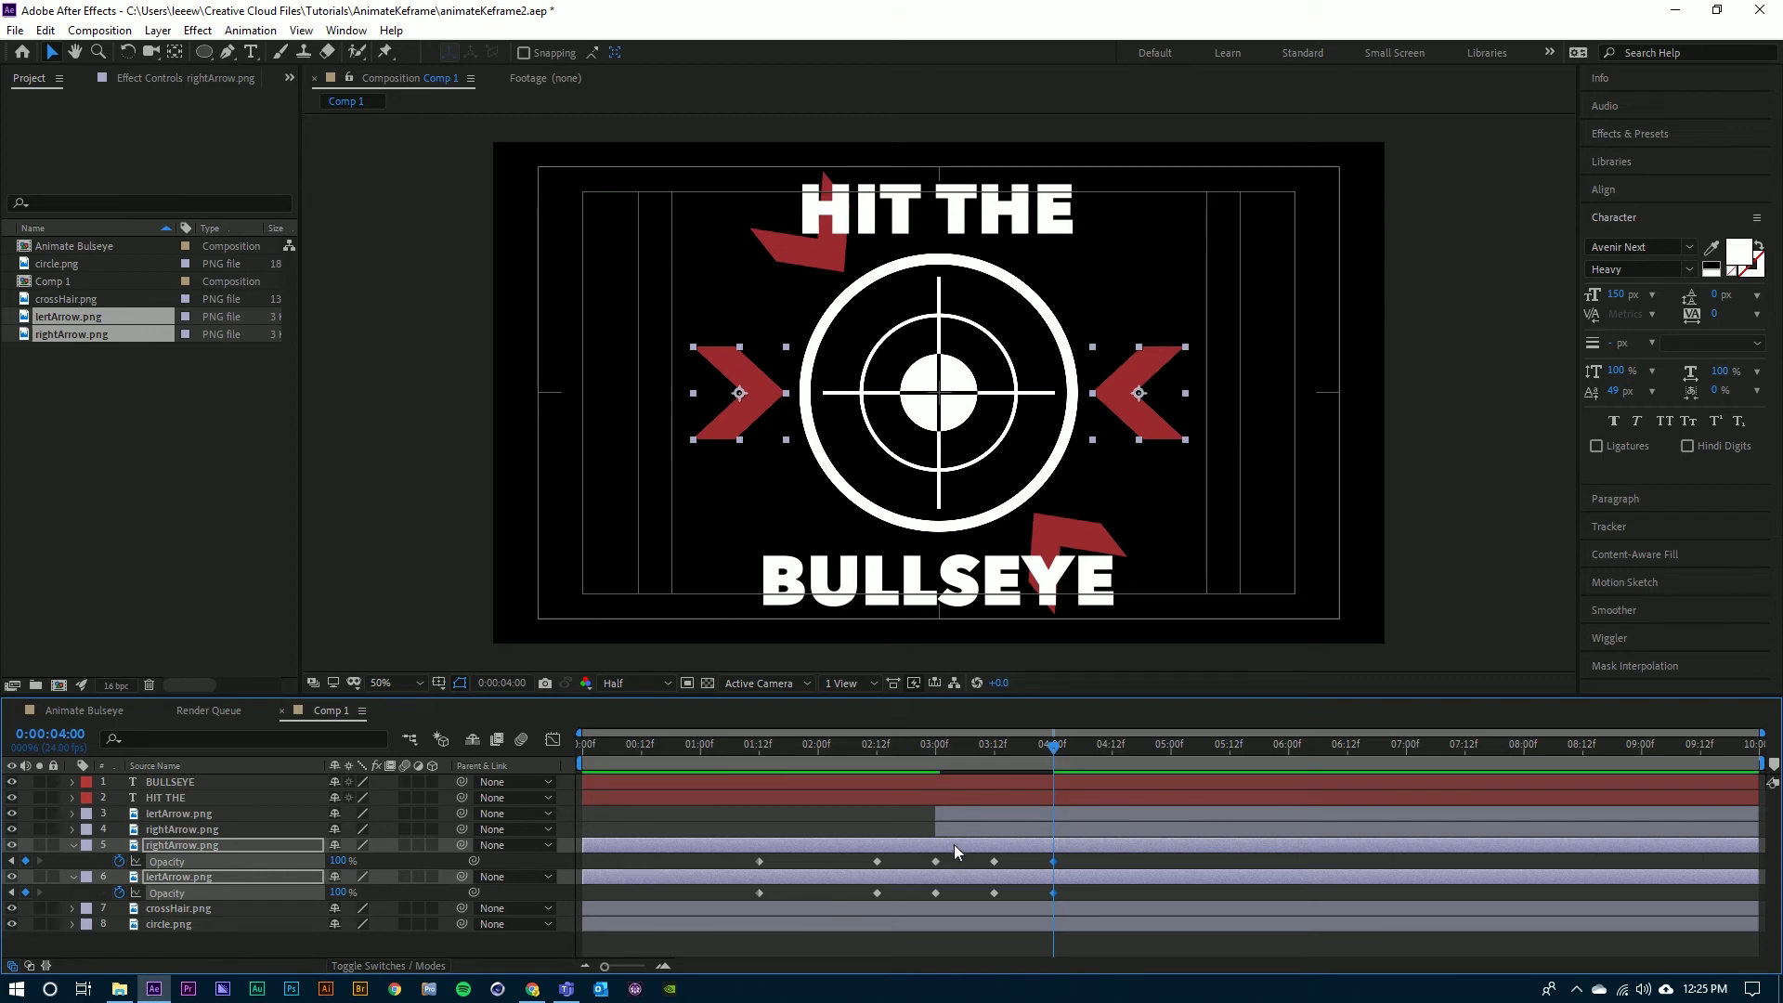
- Play the animation from the start to check the blinking of the stationary arrows, and deselect all layers
drag(890, 745, 433, 761)
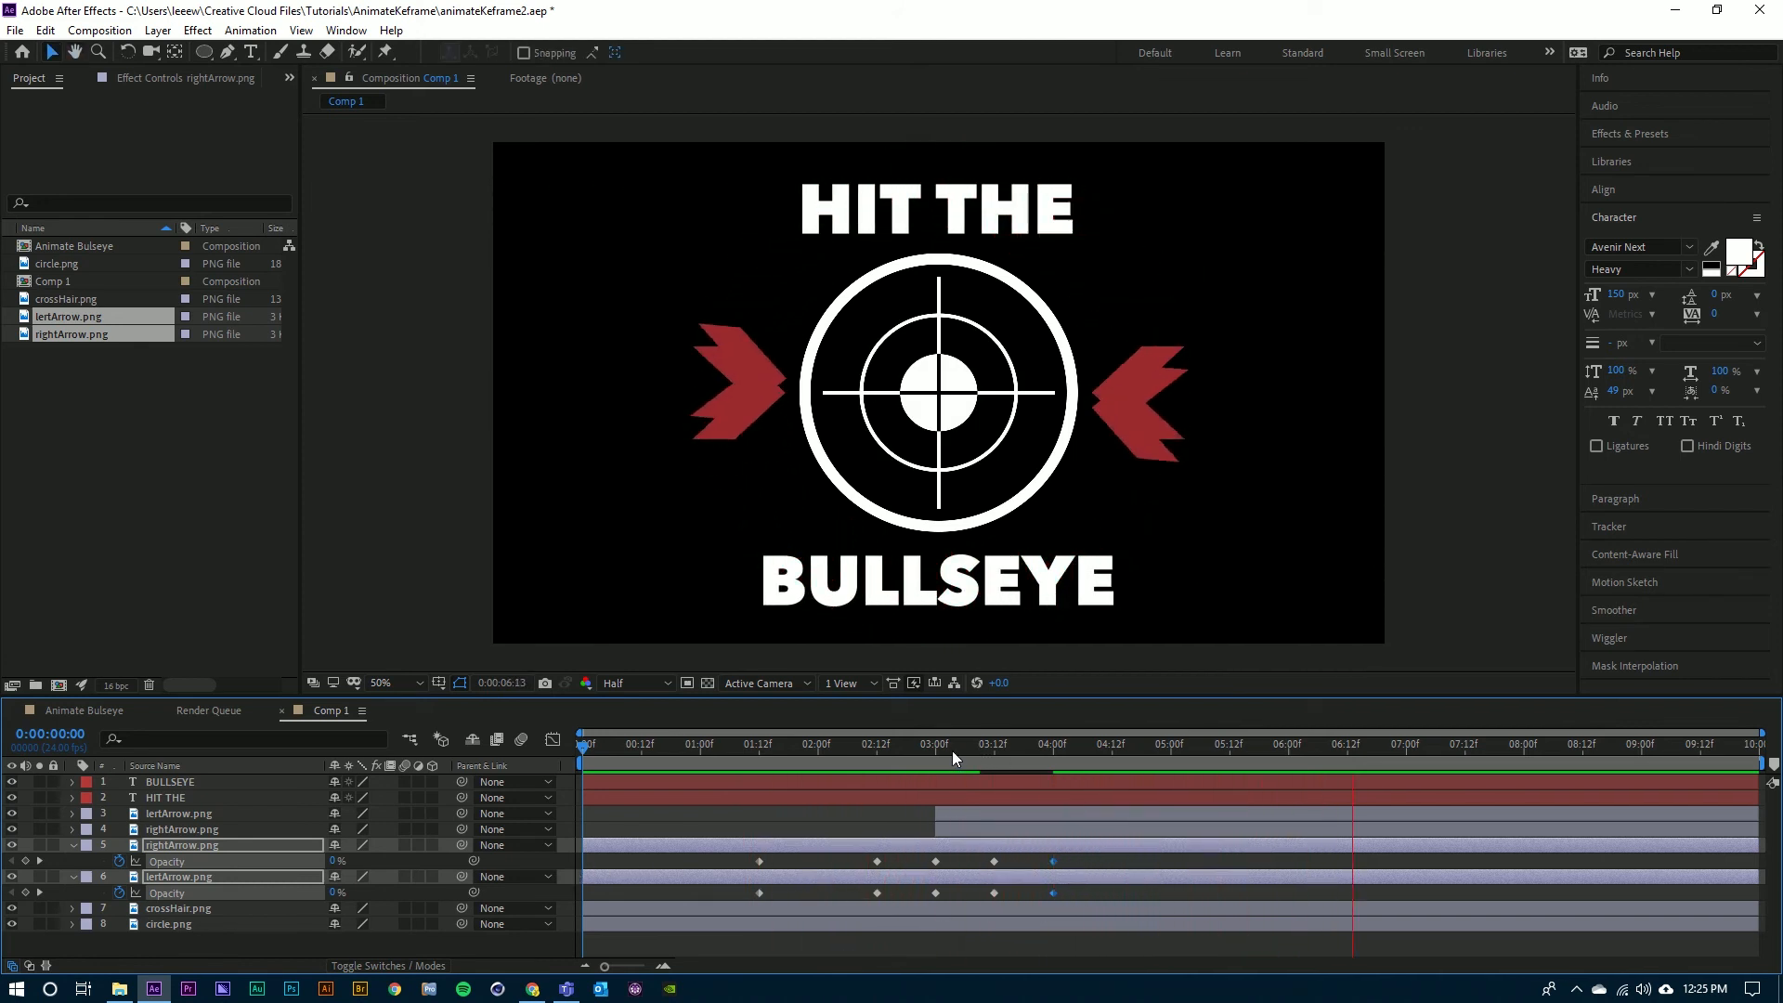
drag(951, 750, 561, 750)
key(space)
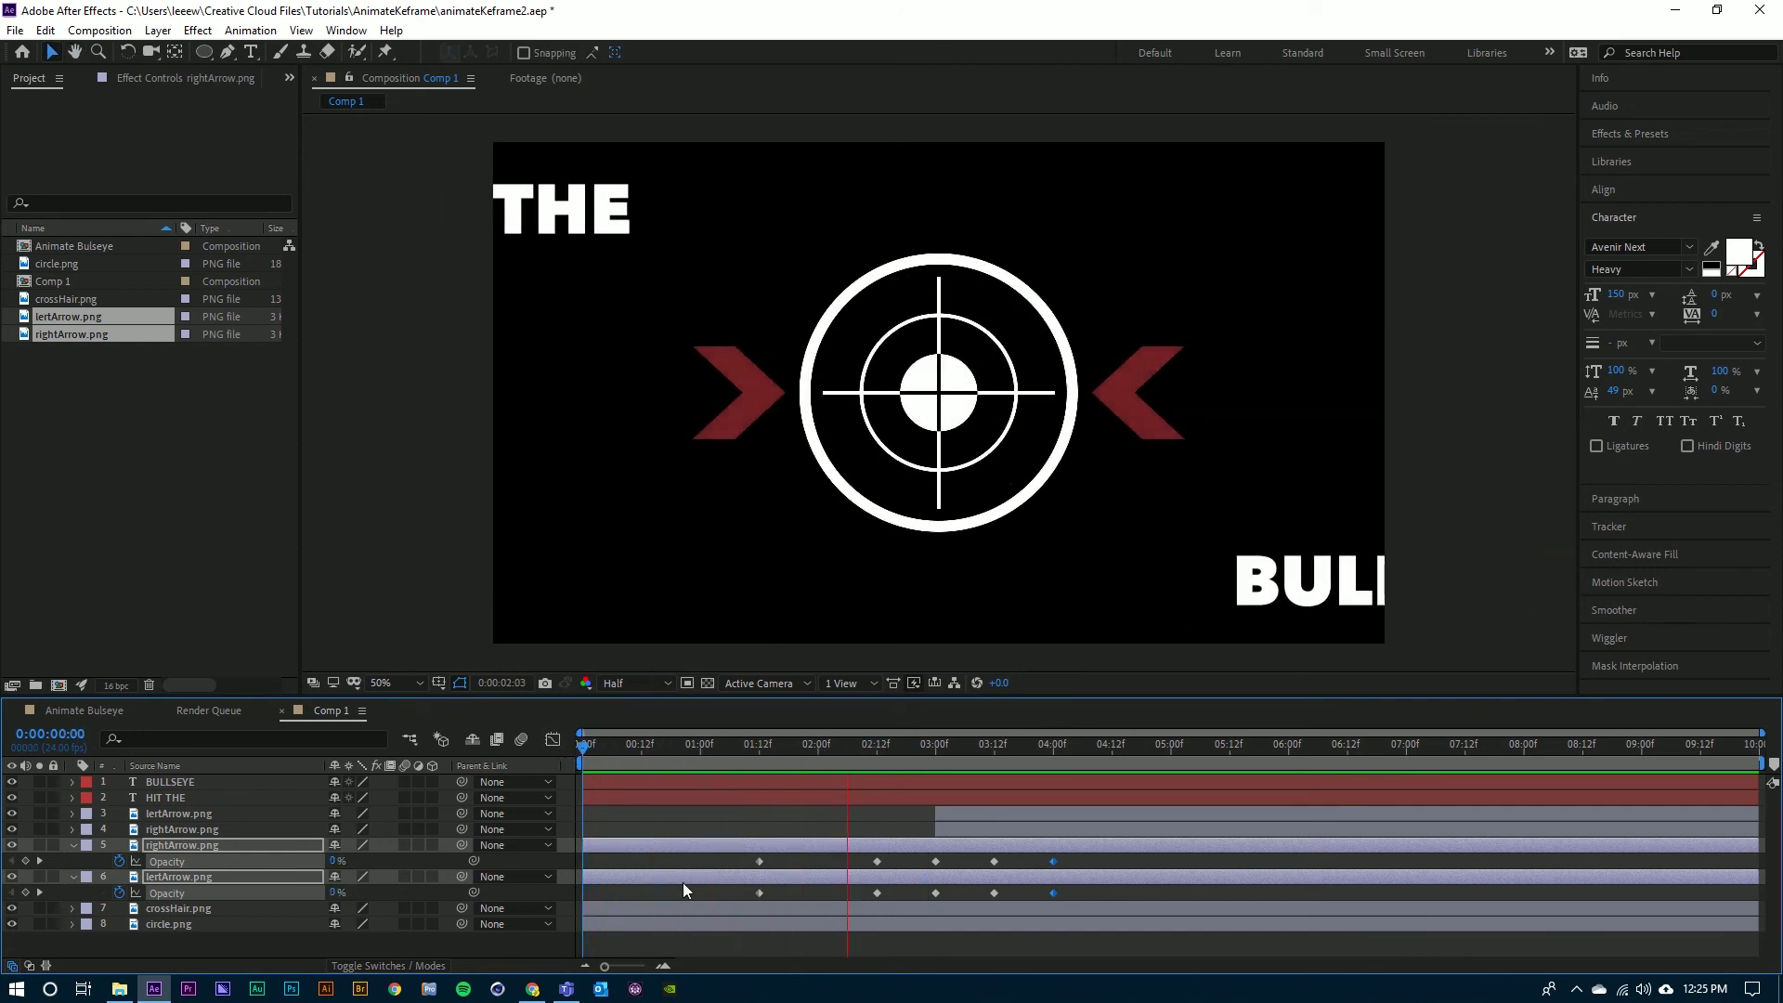
click(683, 882)
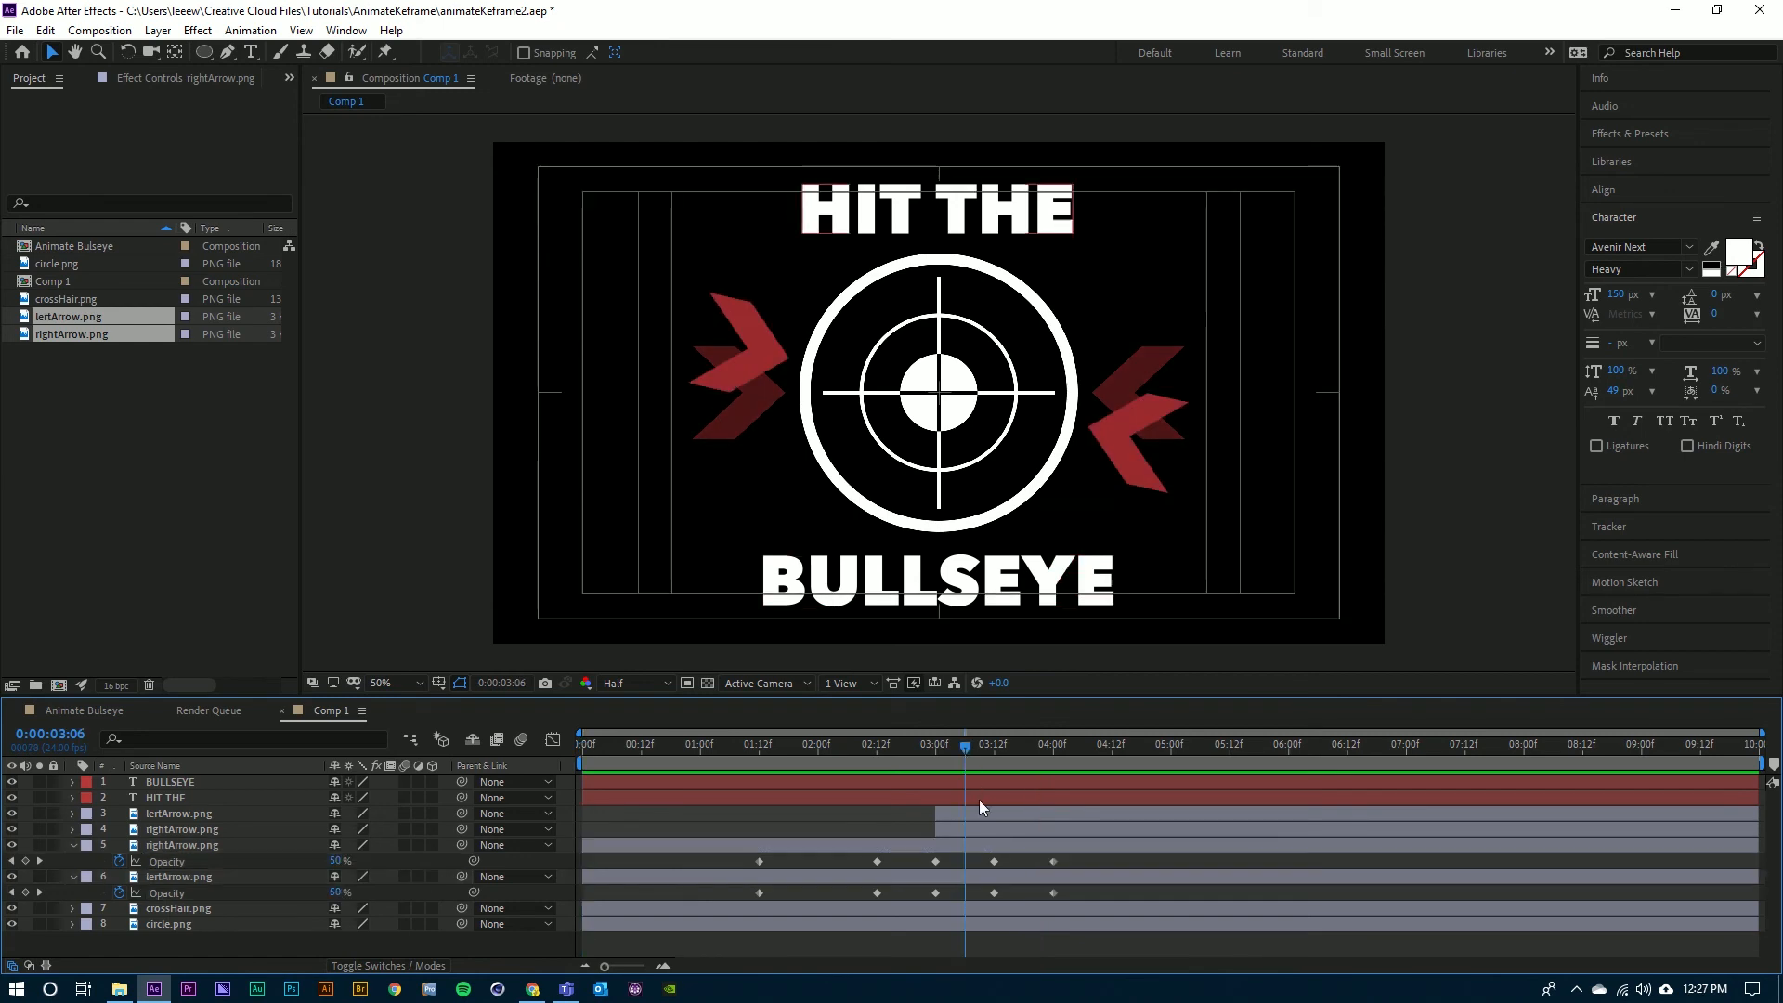
- Copy the untrimmed rightArrow.png layer's Opacity keyframes at 0:00:03:12 and 0:00:04:00, and paste them at 0:00:04:12 on both untrimmed arrow layers
click(980, 864)
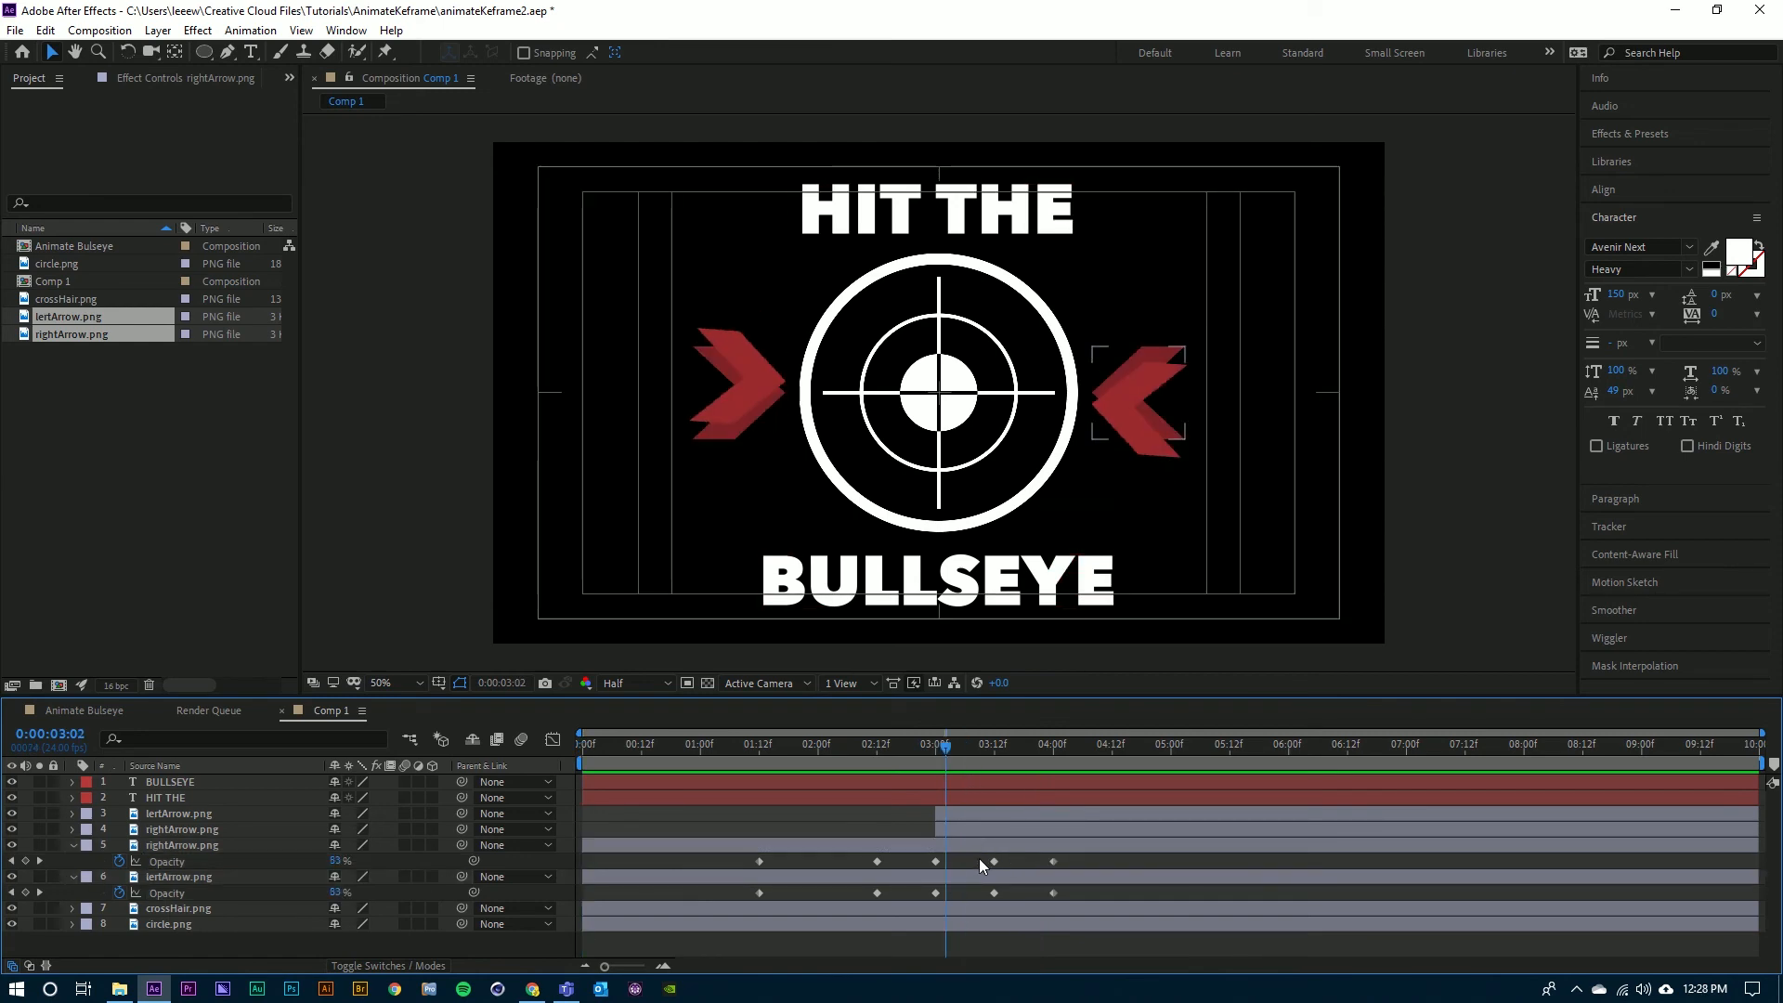
drag(979, 857, 1076, 866)
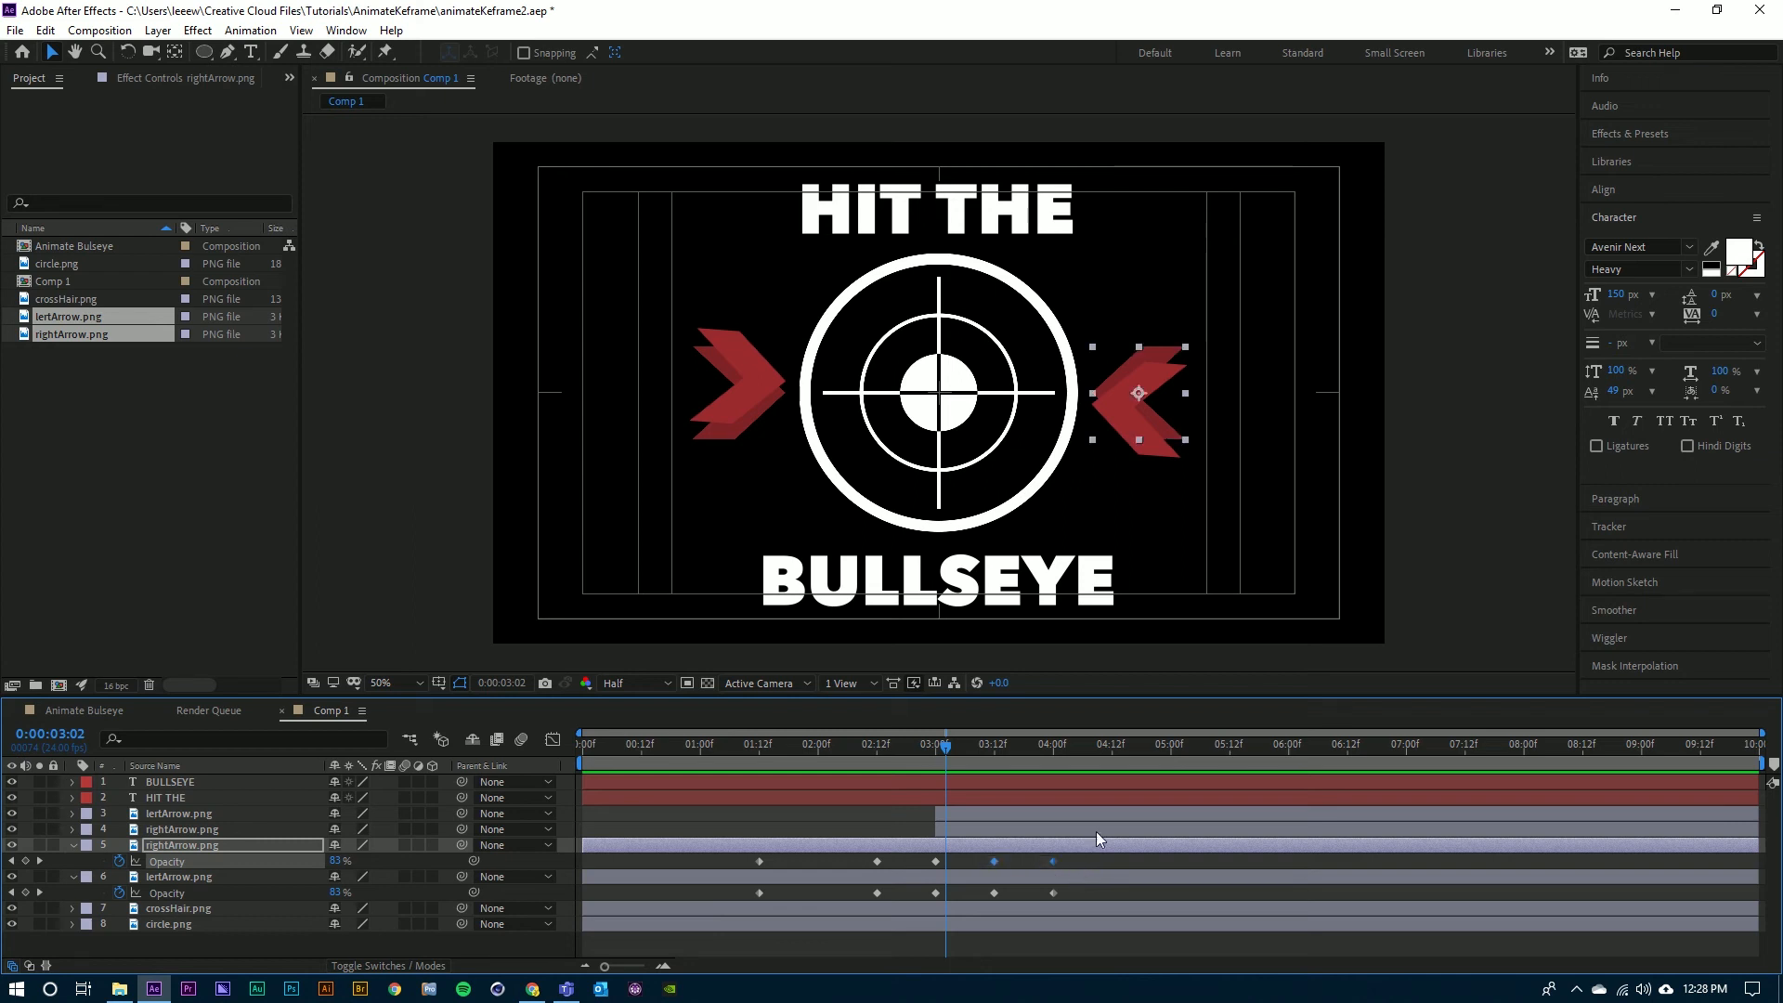
click(1113, 747)
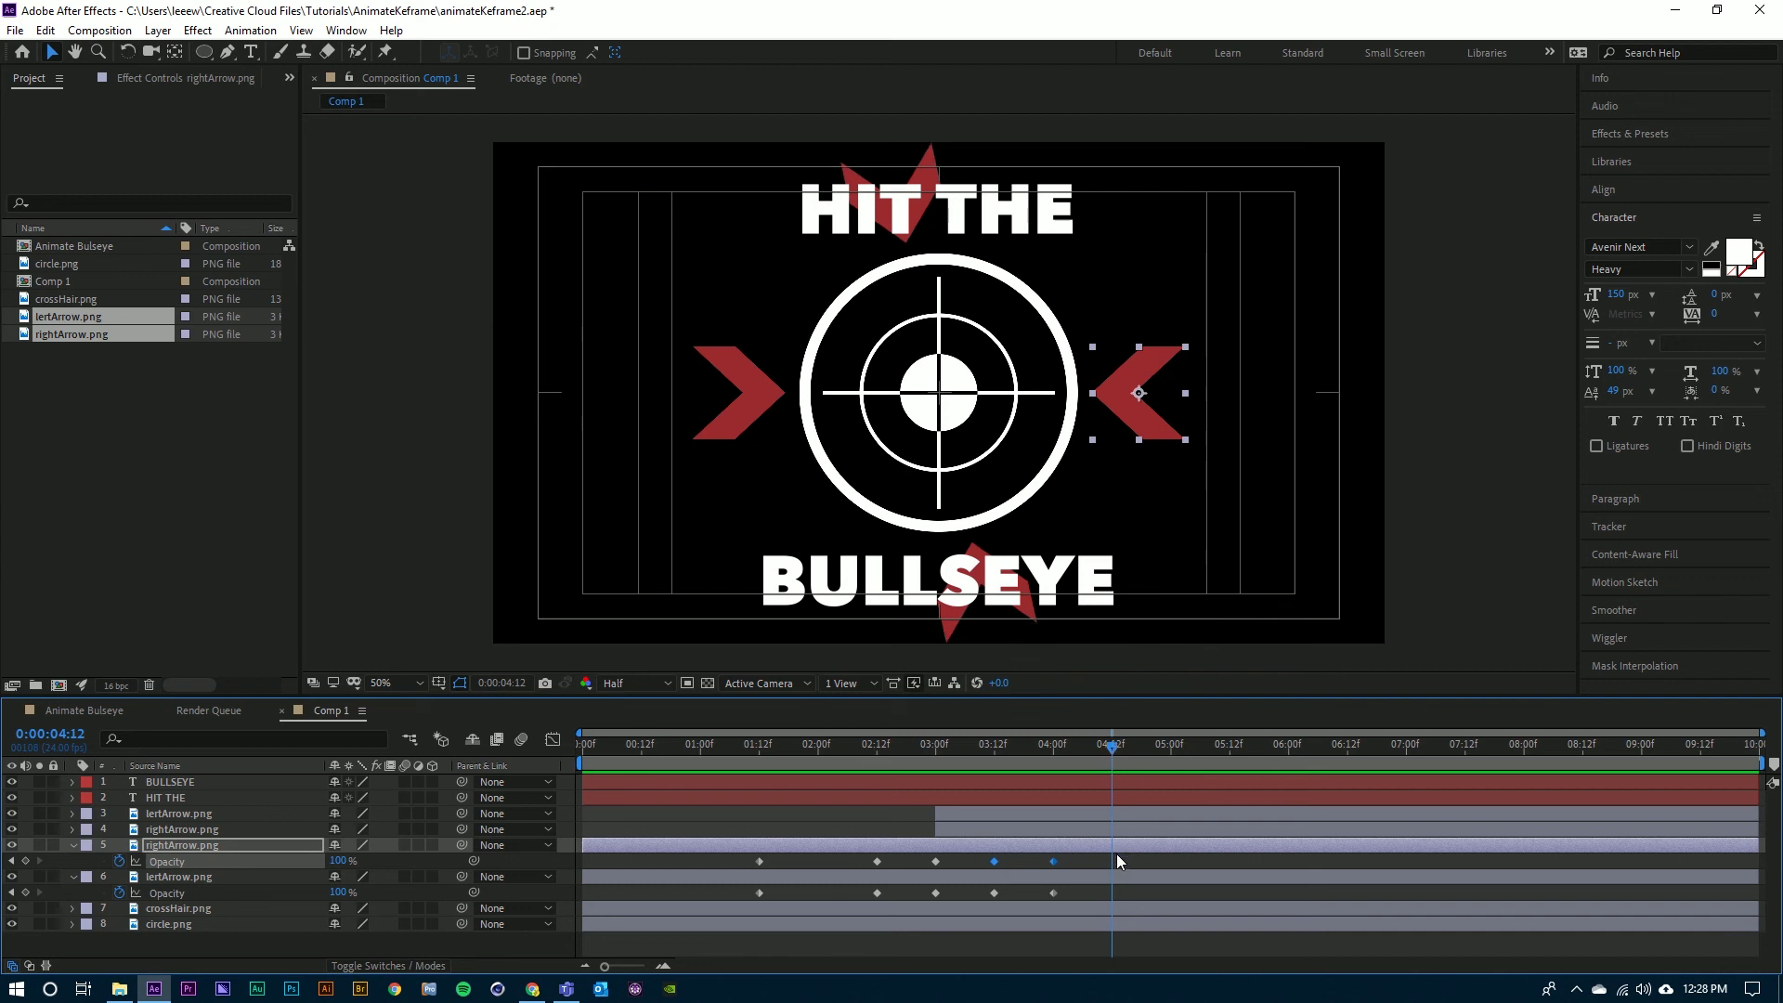
key(ctrl+v)
click(1118, 877)
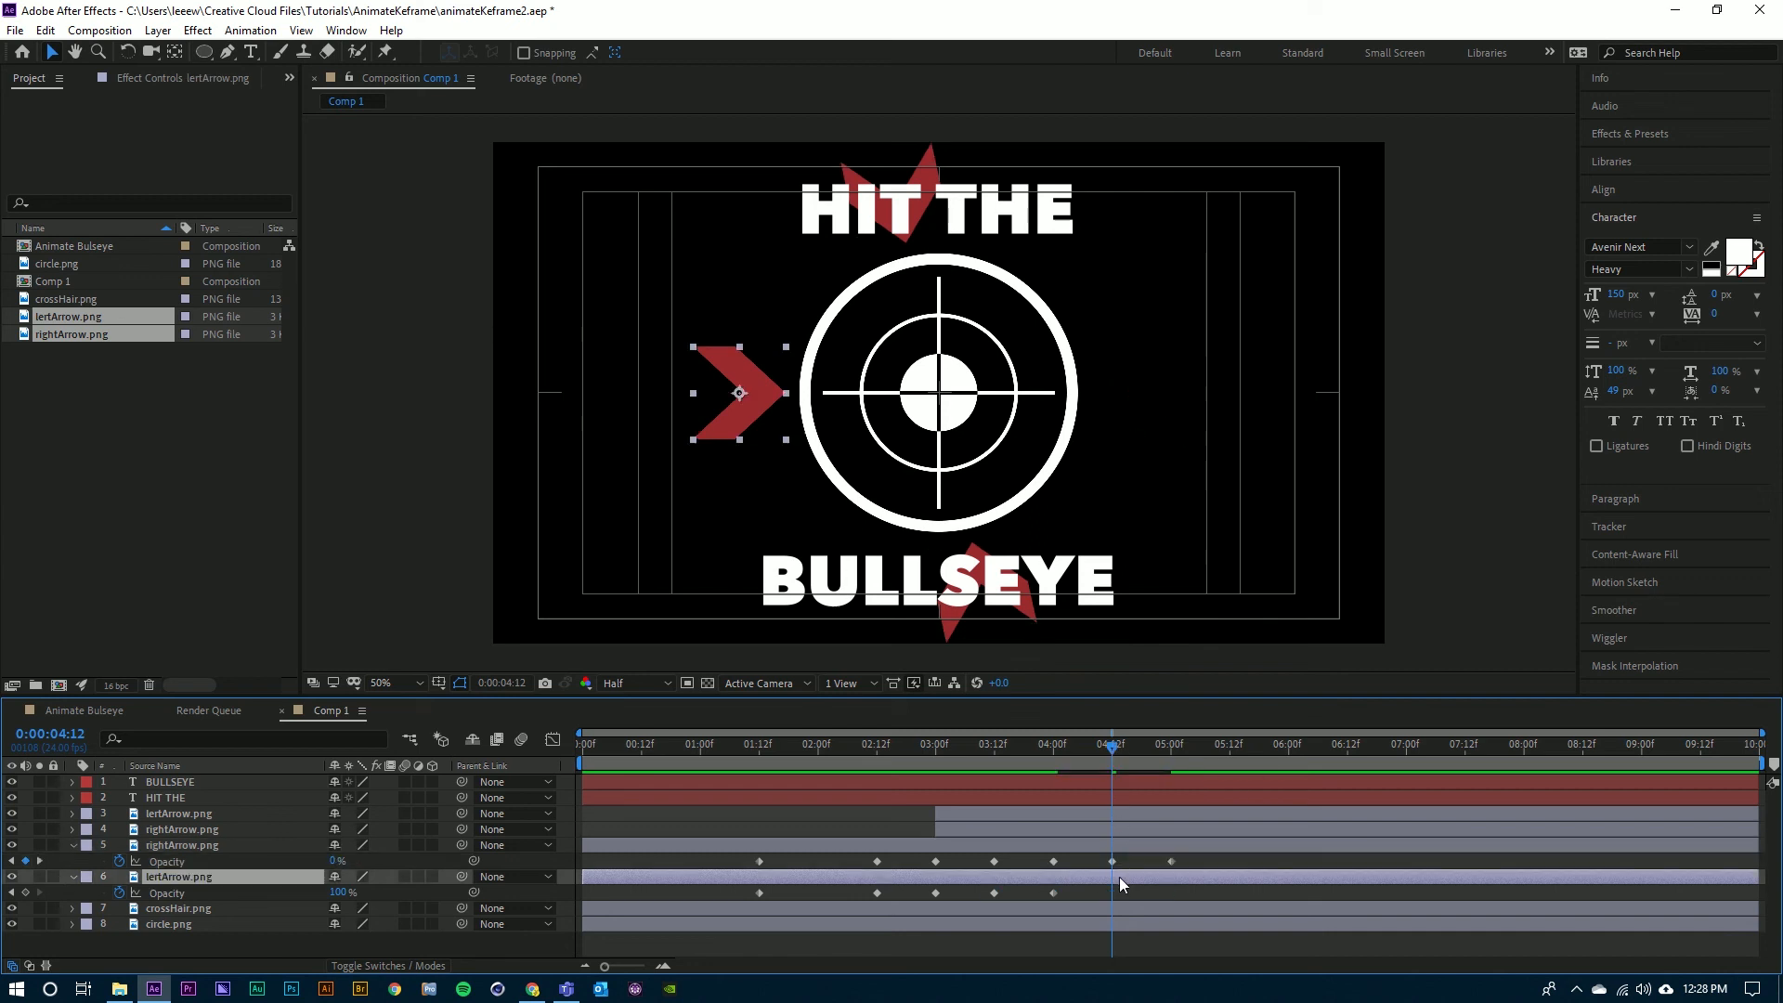
key(ctrl+v)
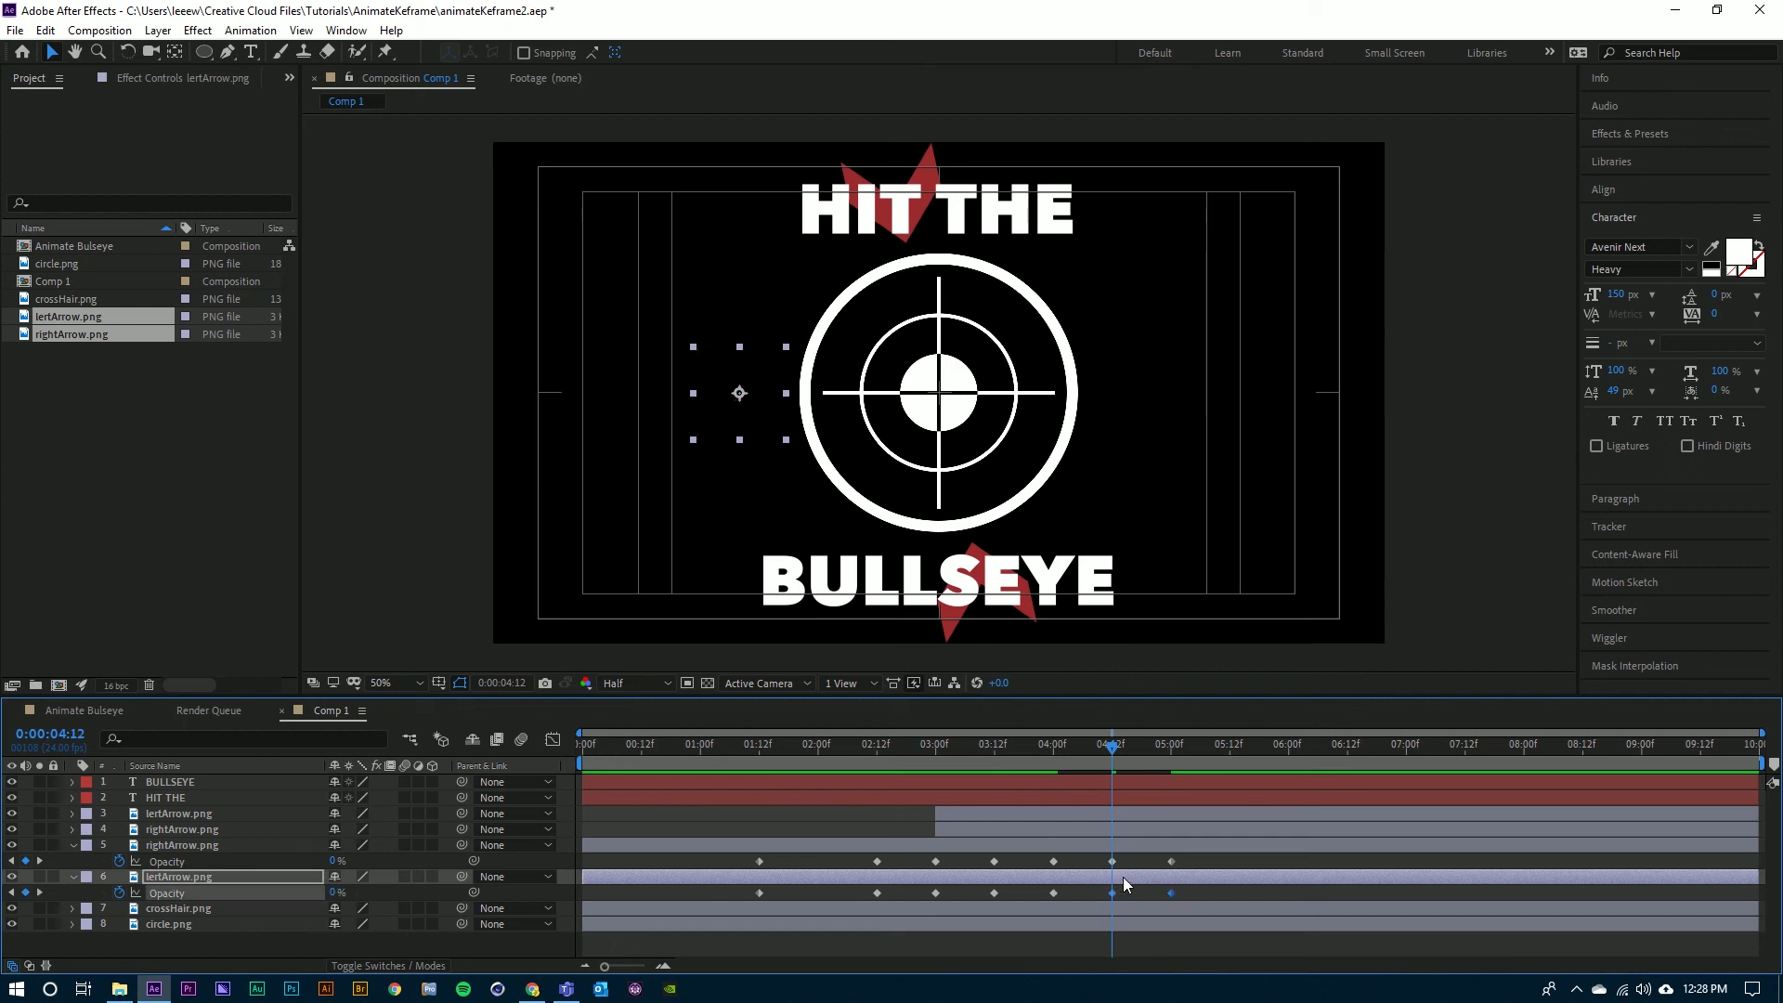
- Paste the copied pair of Opacity keyframes at 0:00:05:12 on both untrimmed arrow layers
click(1229, 749)
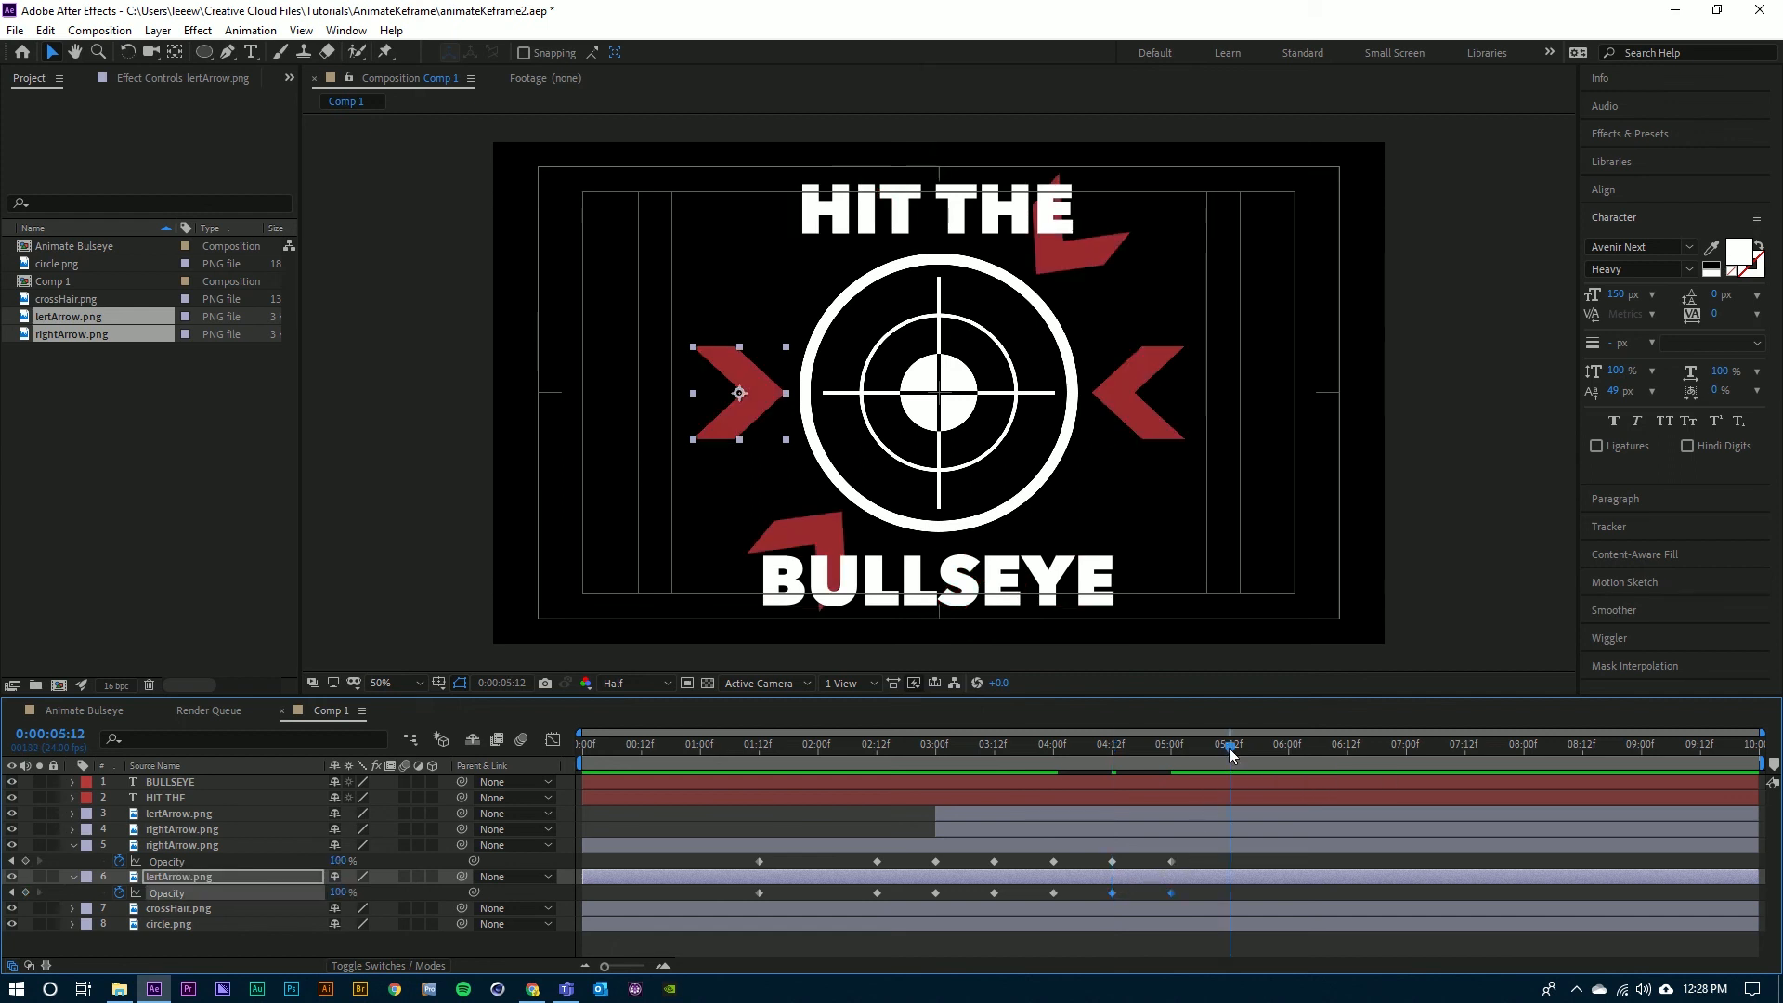
click(1238, 845)
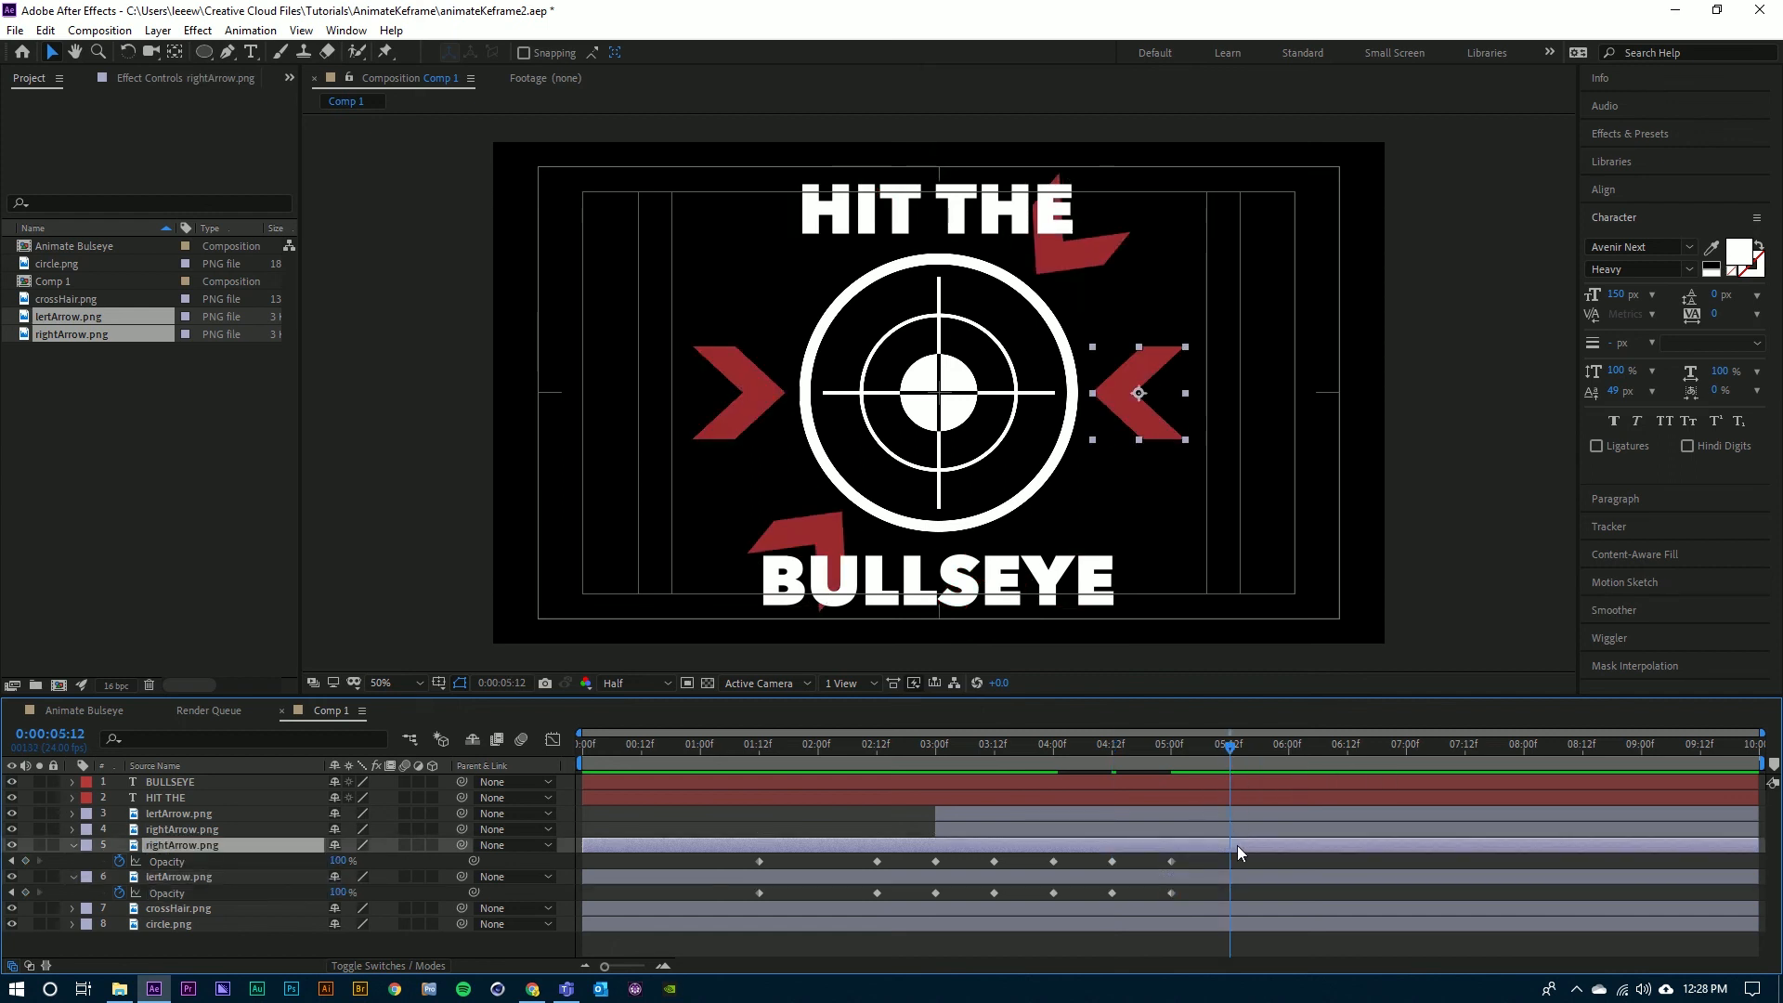
key(ctrl+v)
click(1239, 879)
key(ctrl+v)
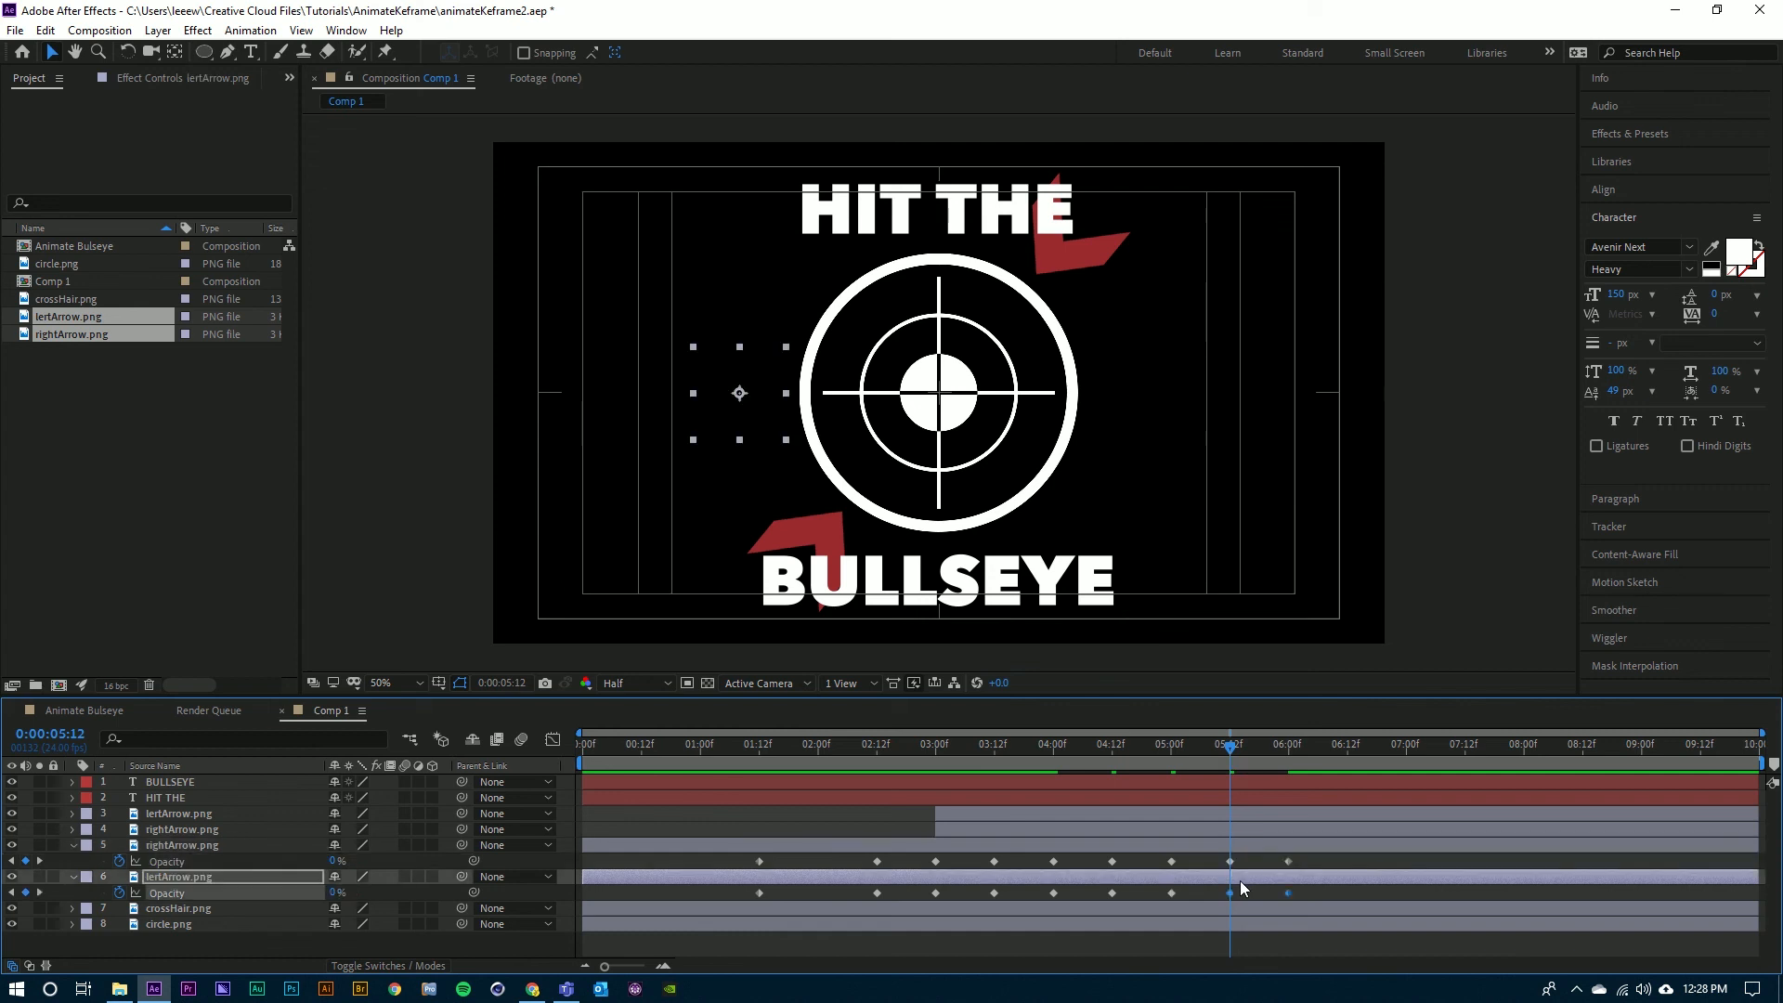
- Paste the copied pair of Opacity keyframes at 0:00:06:12 on both untrimmed arrow layers
click(1347, 749)
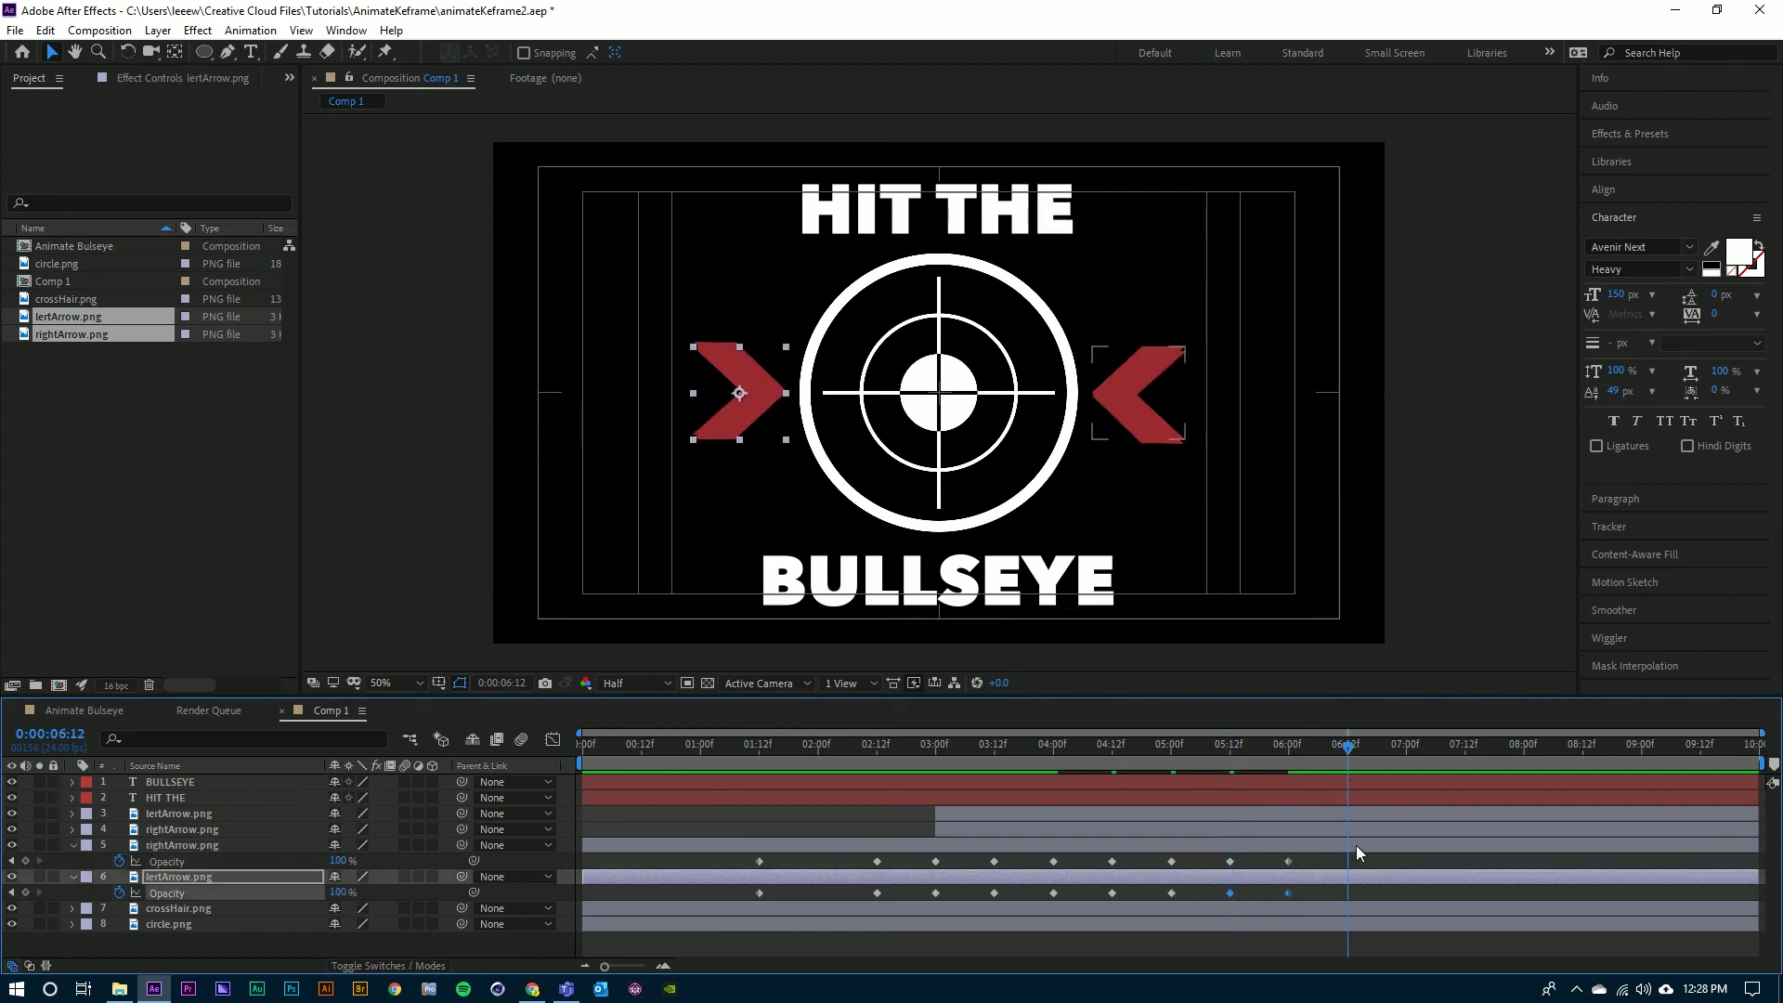
key(ctrl+v)
click(1356, 844)
key(ctrl+v)
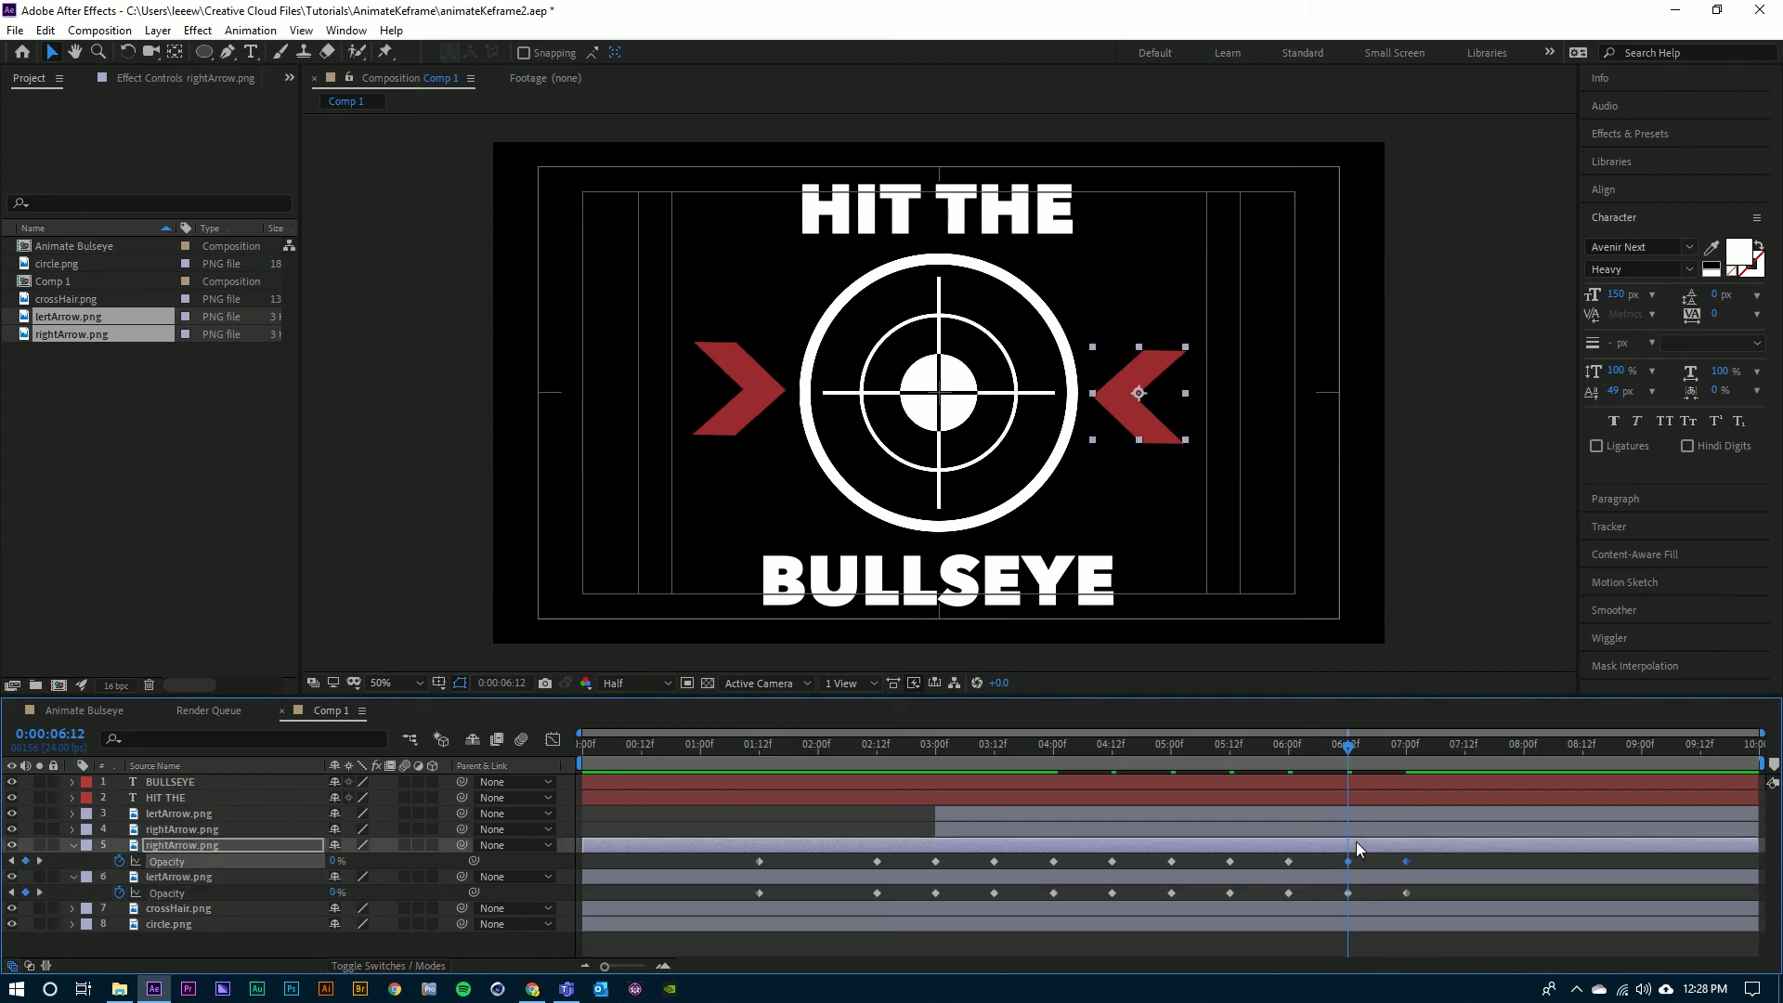
- Paste the copied pair of Opacity keyframes at 0:00:07:12 on the untrimmed arrow layers
click(1467, 754)
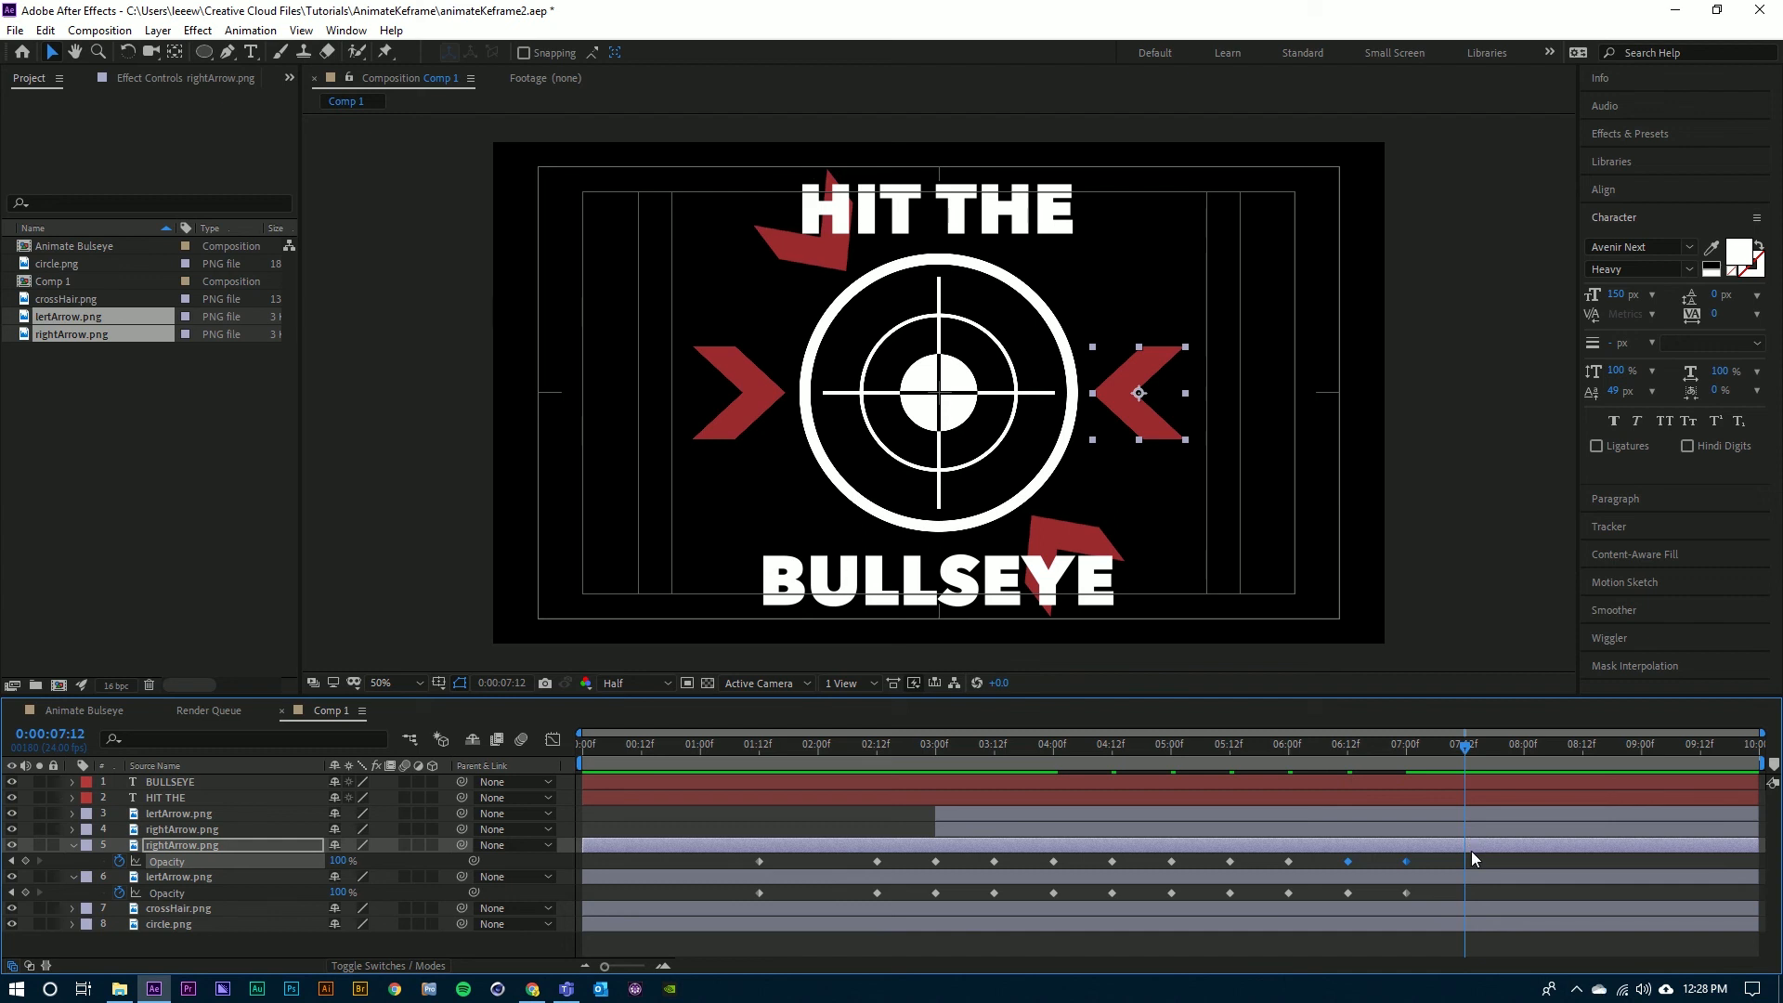